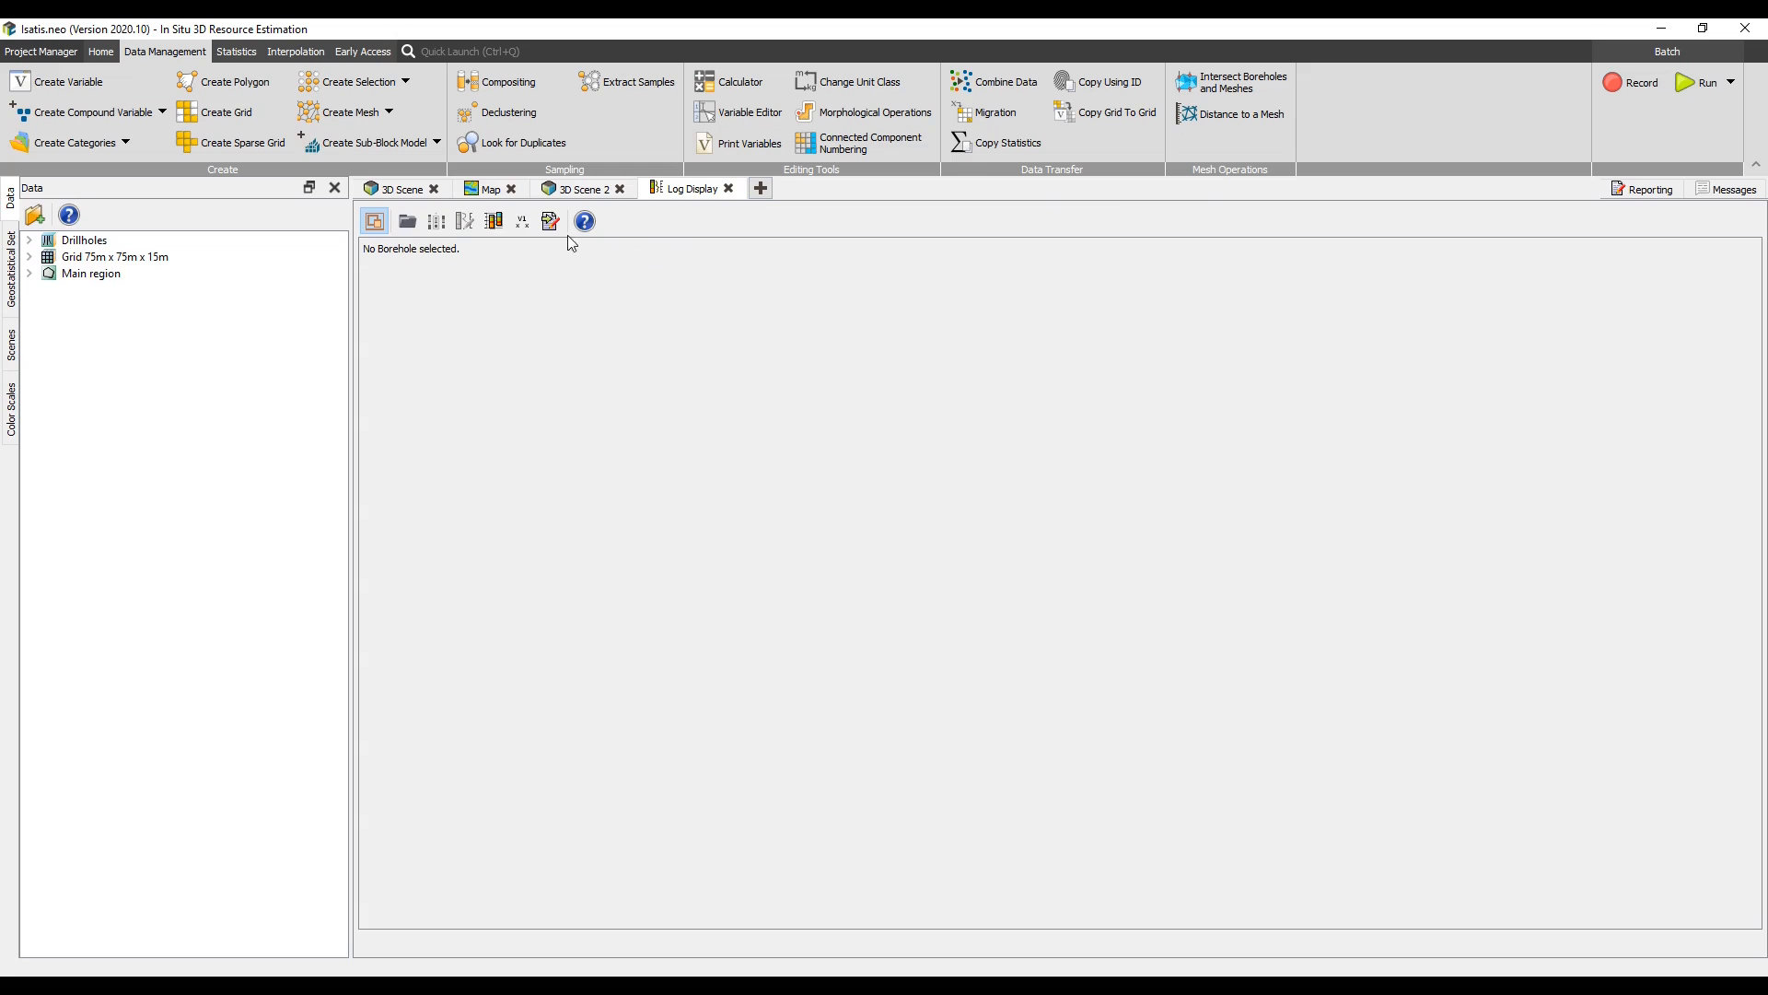
- Compute the variable statistics for Fe in the drillholes' Assay table and return to the 3D scene
left_click(403, 189)
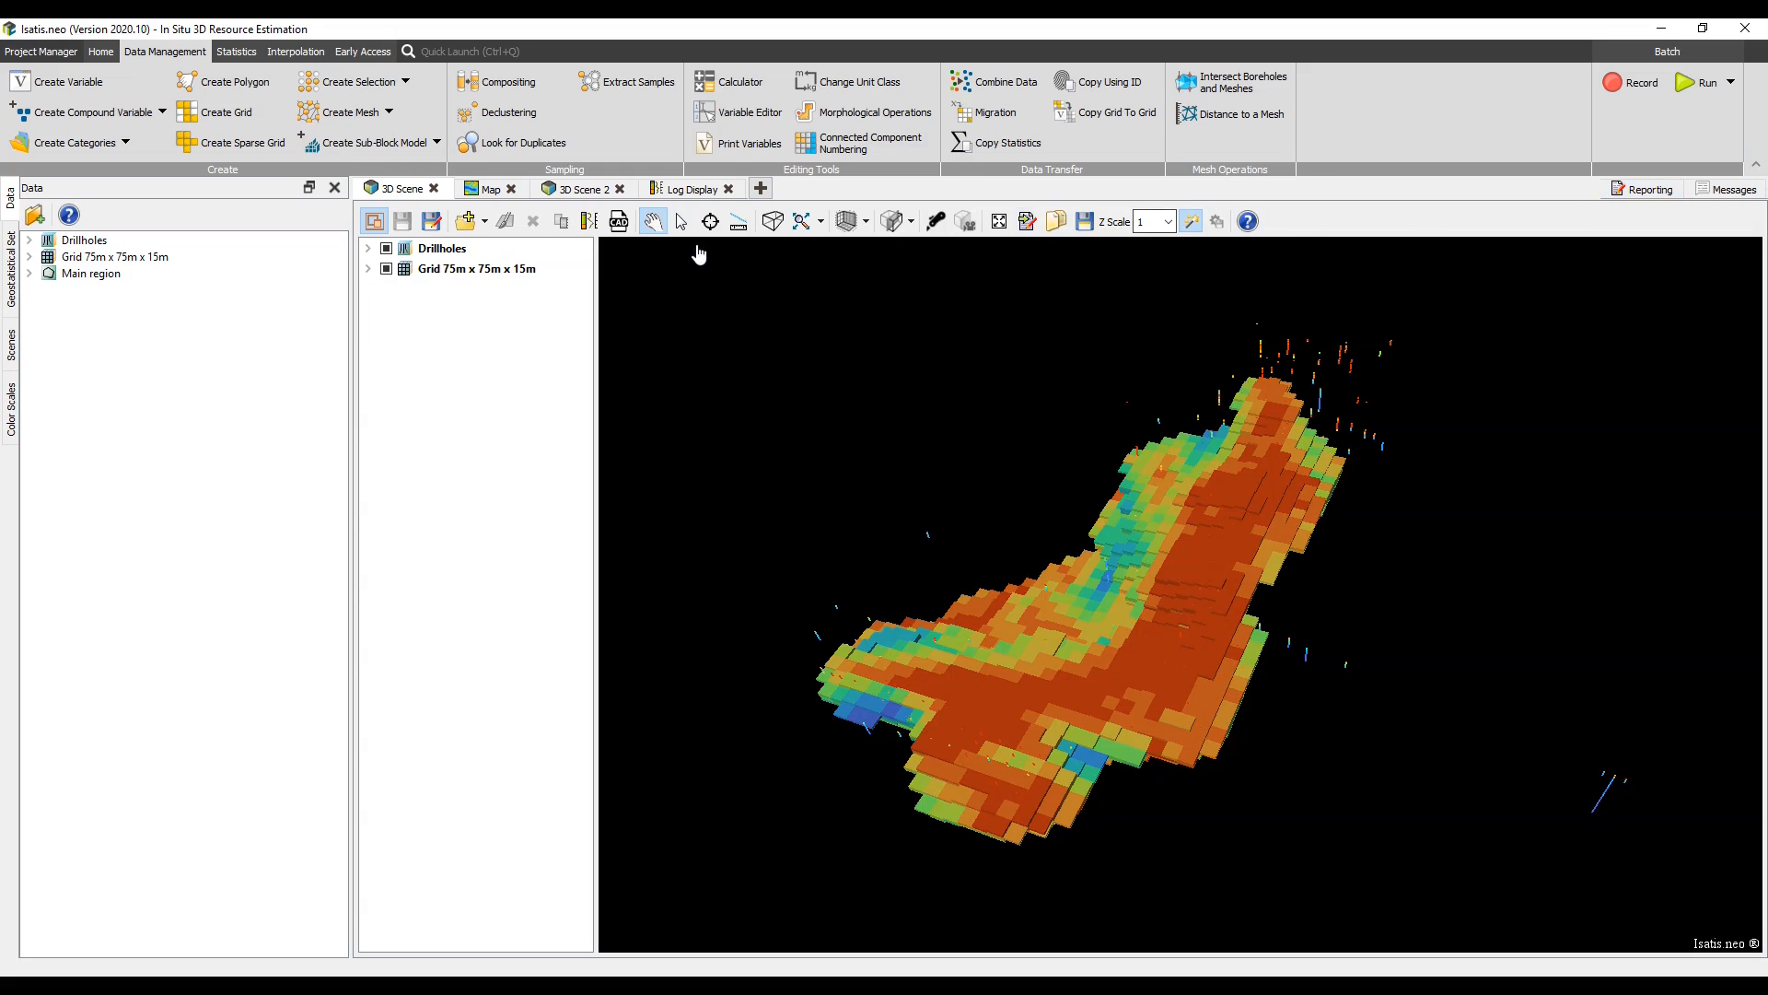
left_click(30, 240)
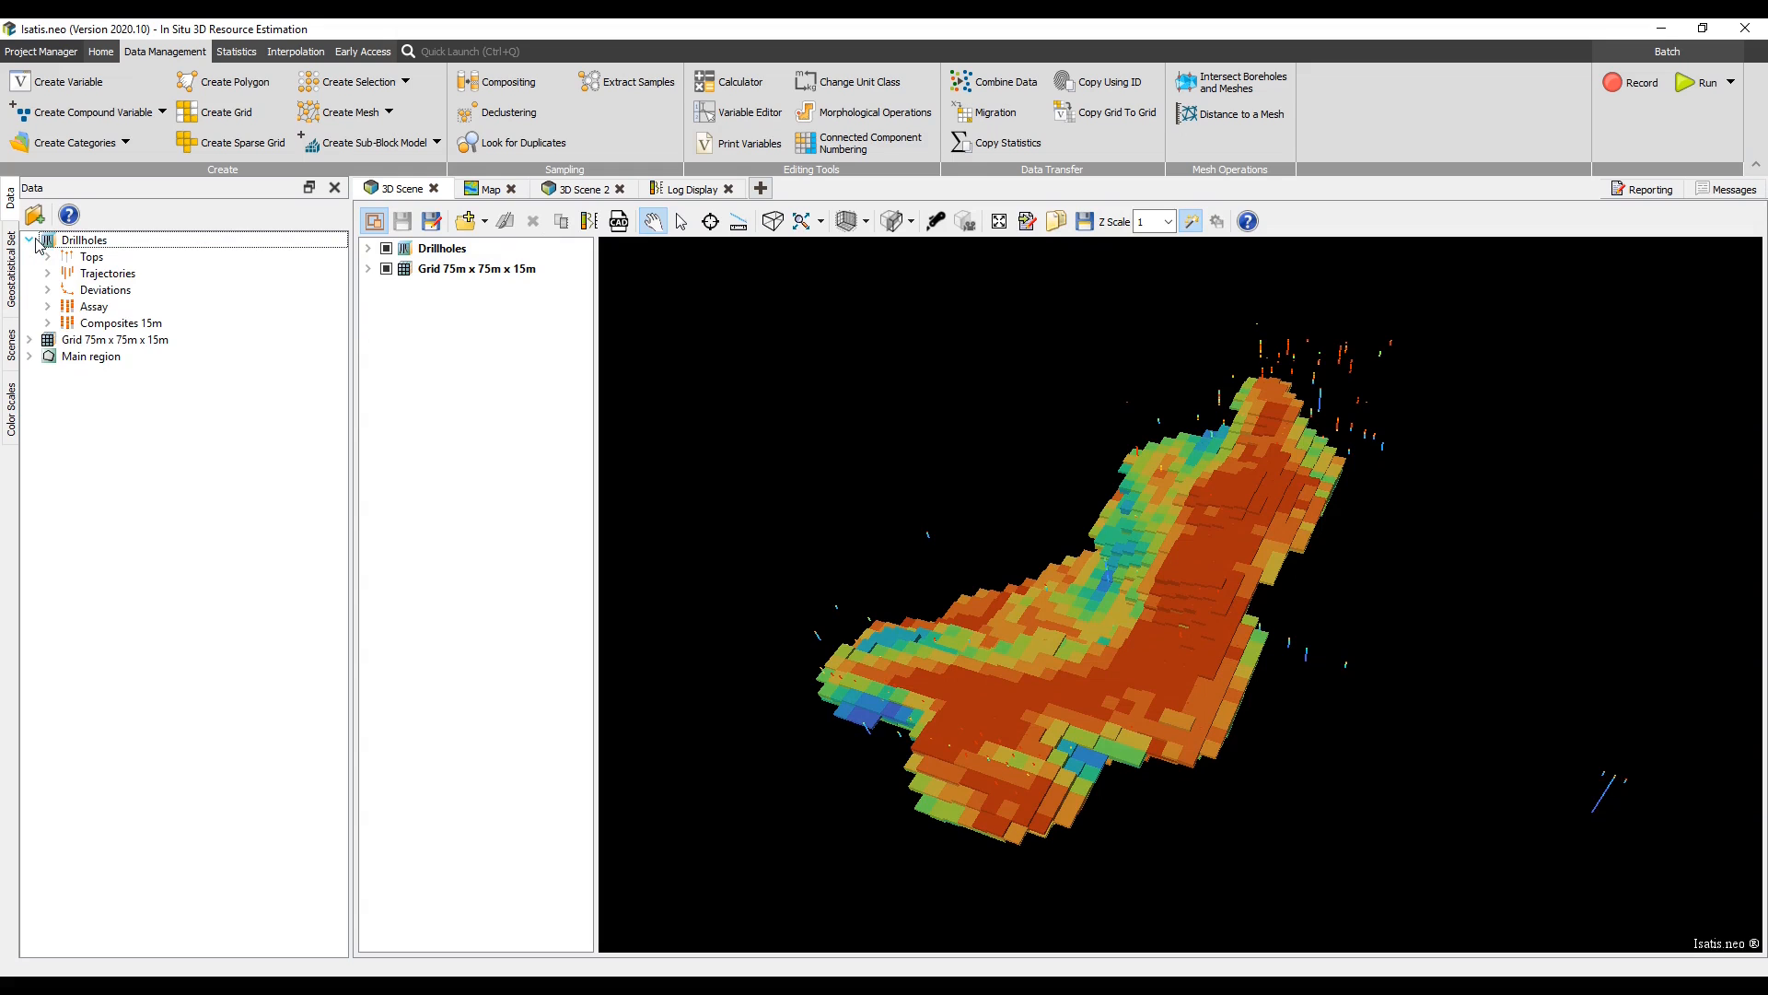
left_click(48, 306)
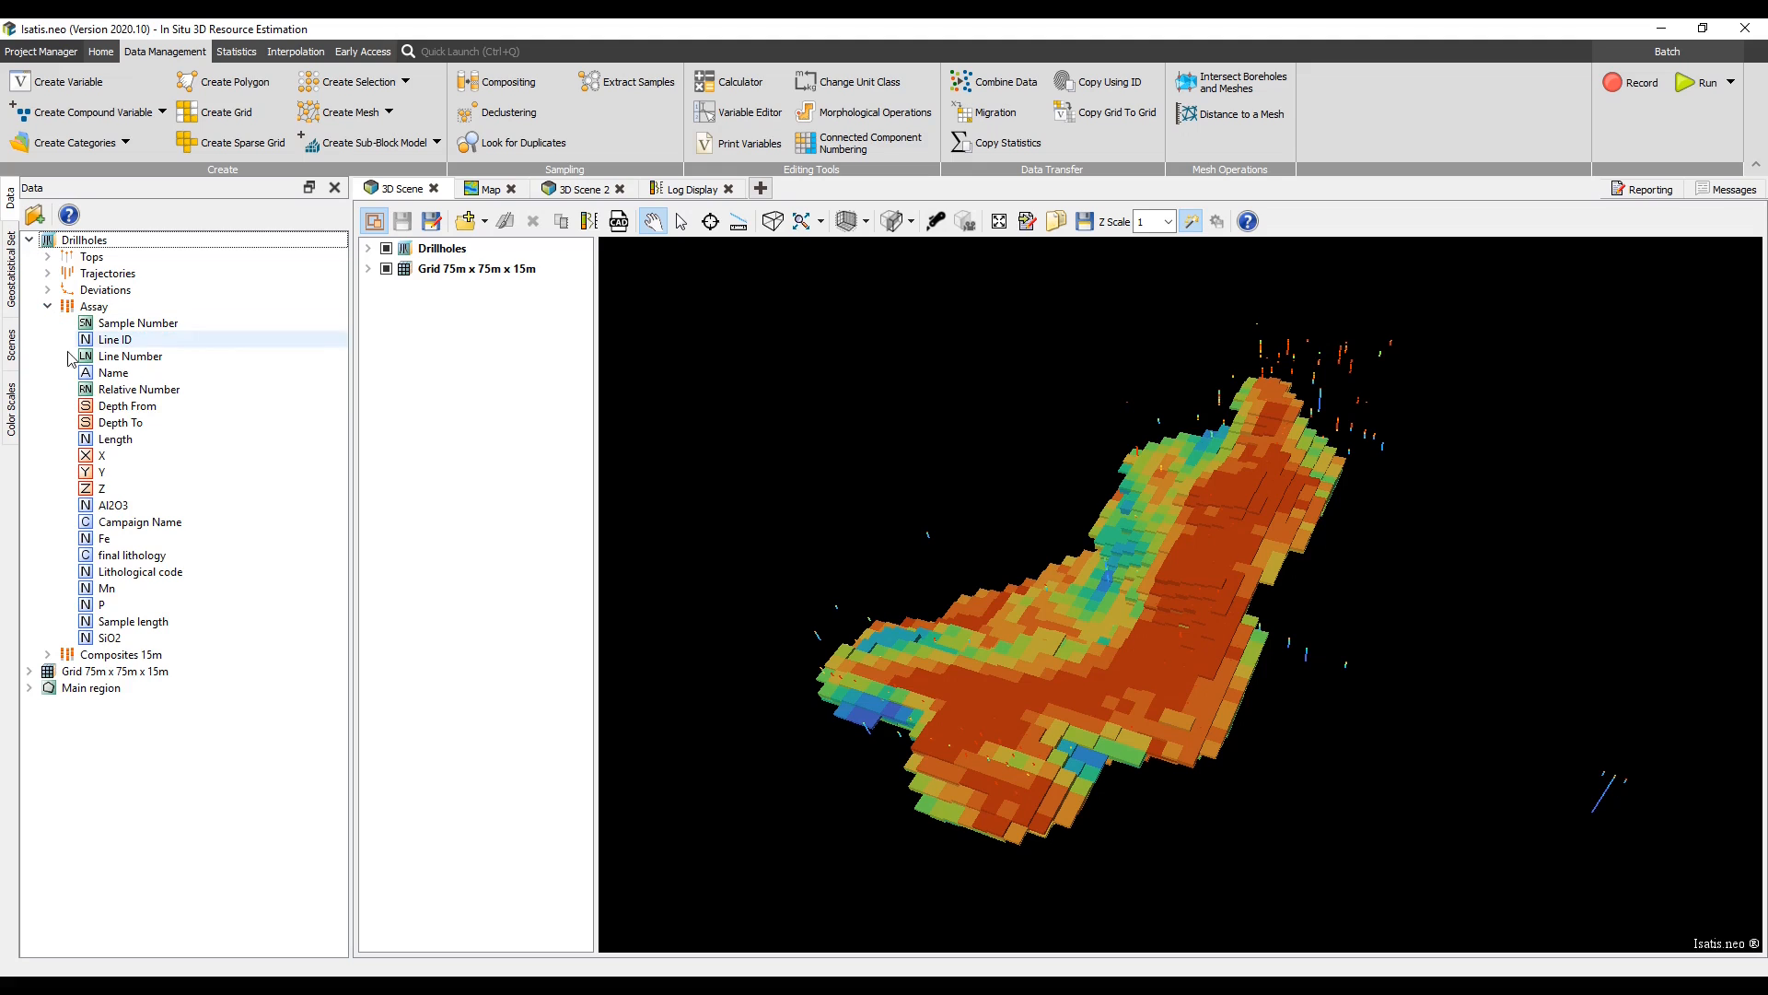
left_click(115, 540)
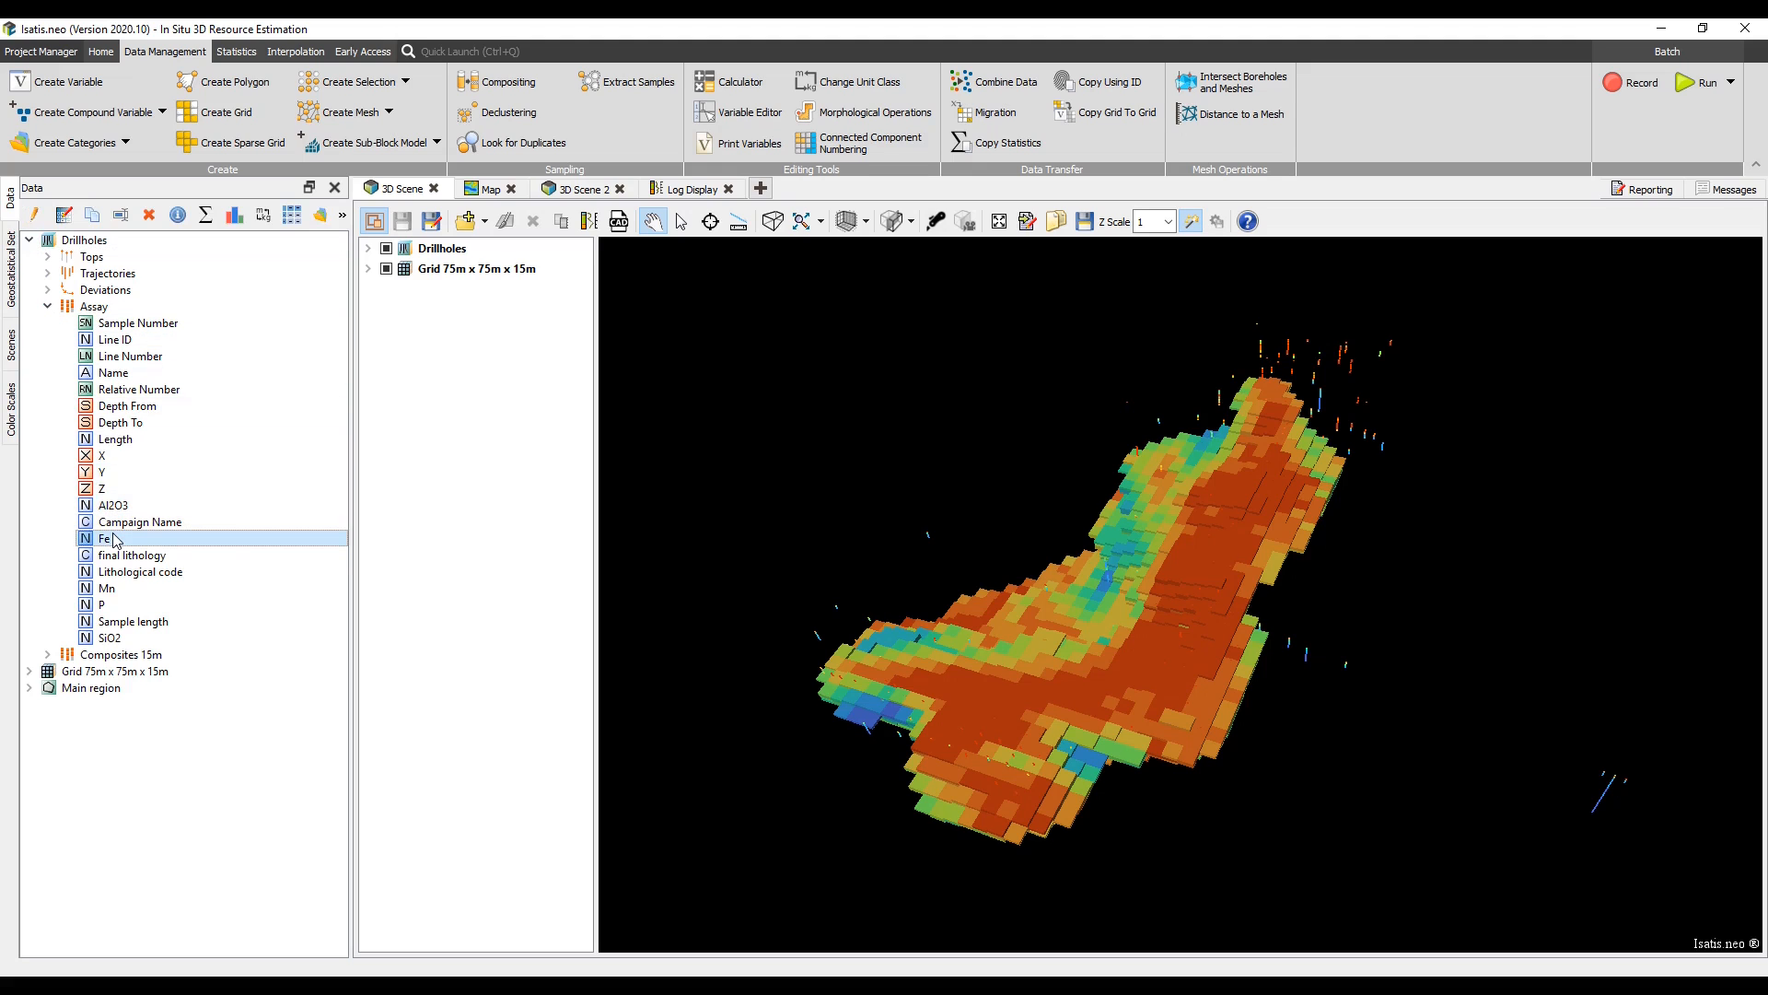
right_click(115, 540)
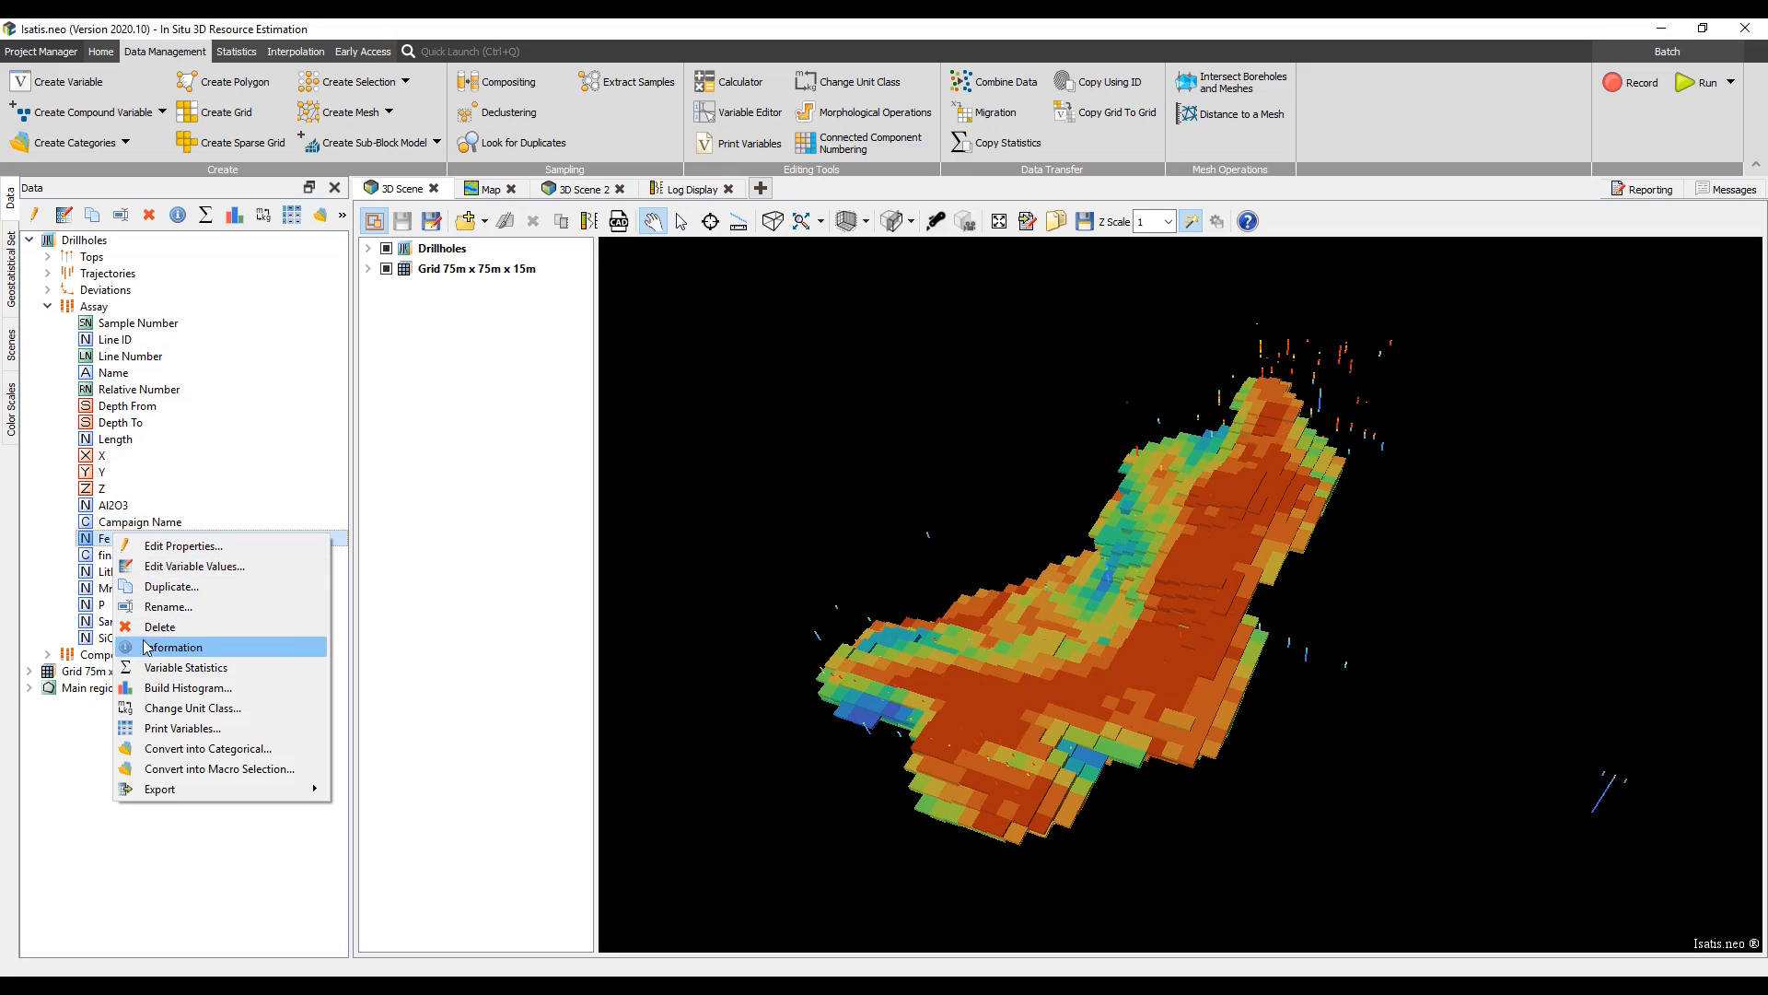
left_click(149, 669)
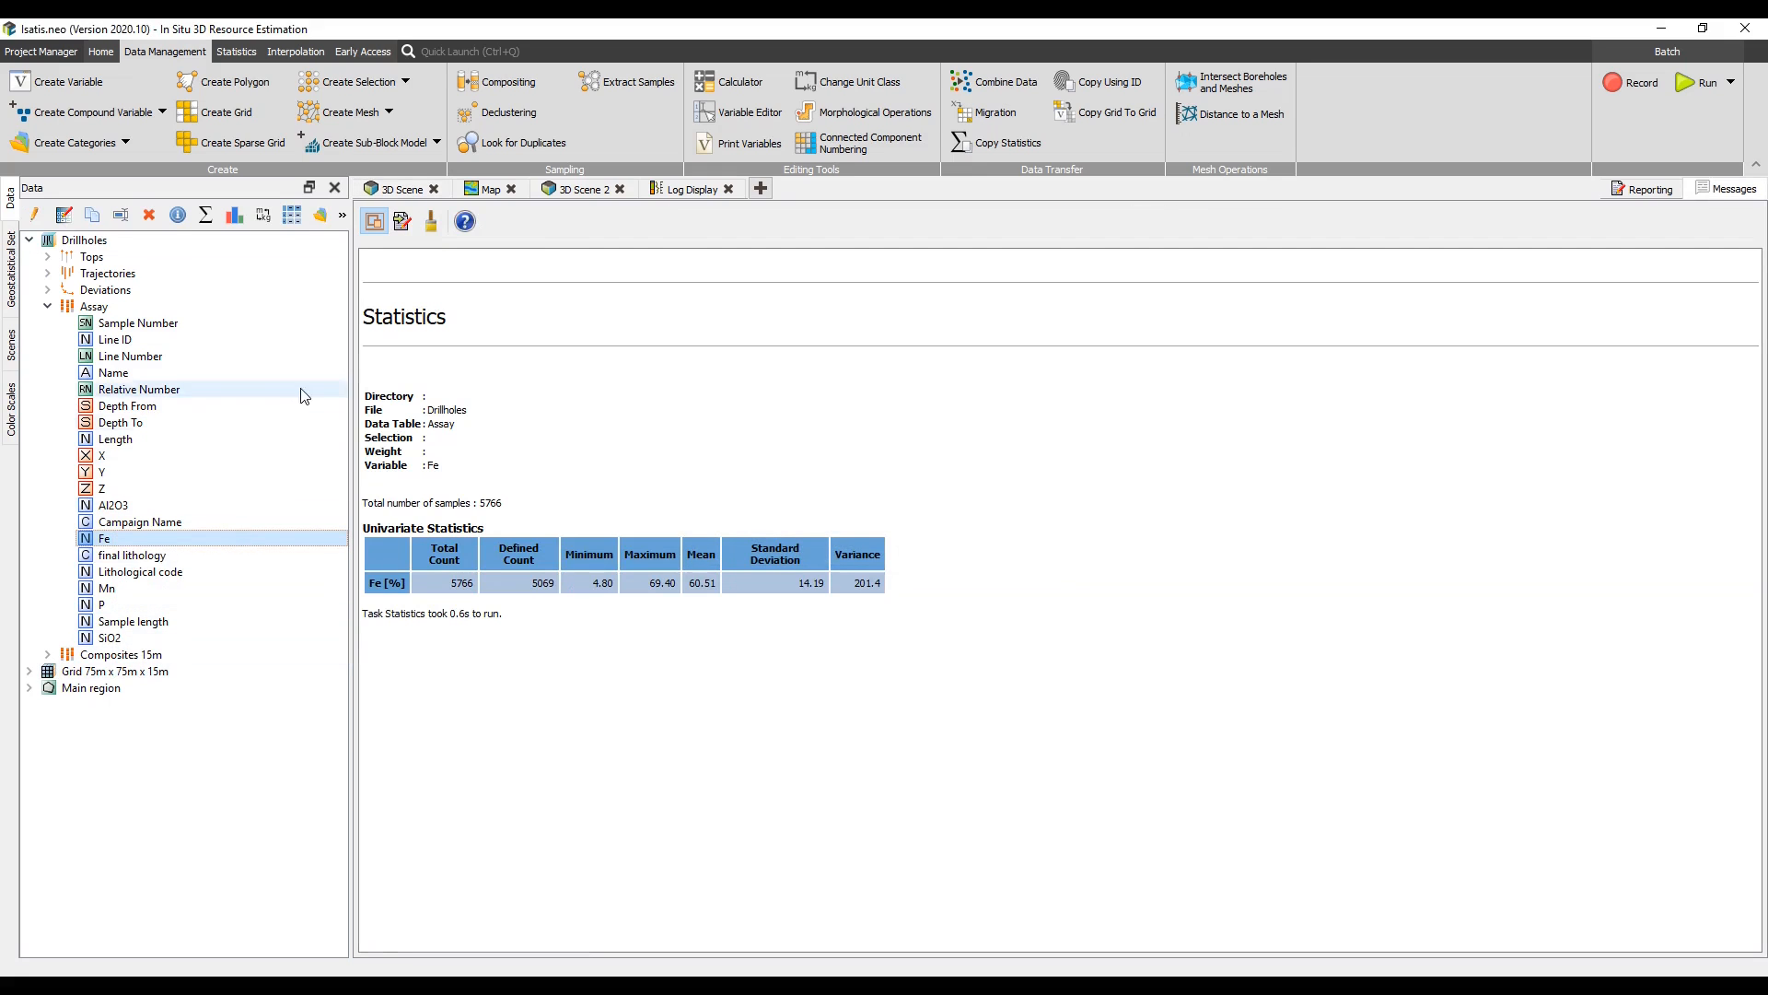
left_click(397, 190)
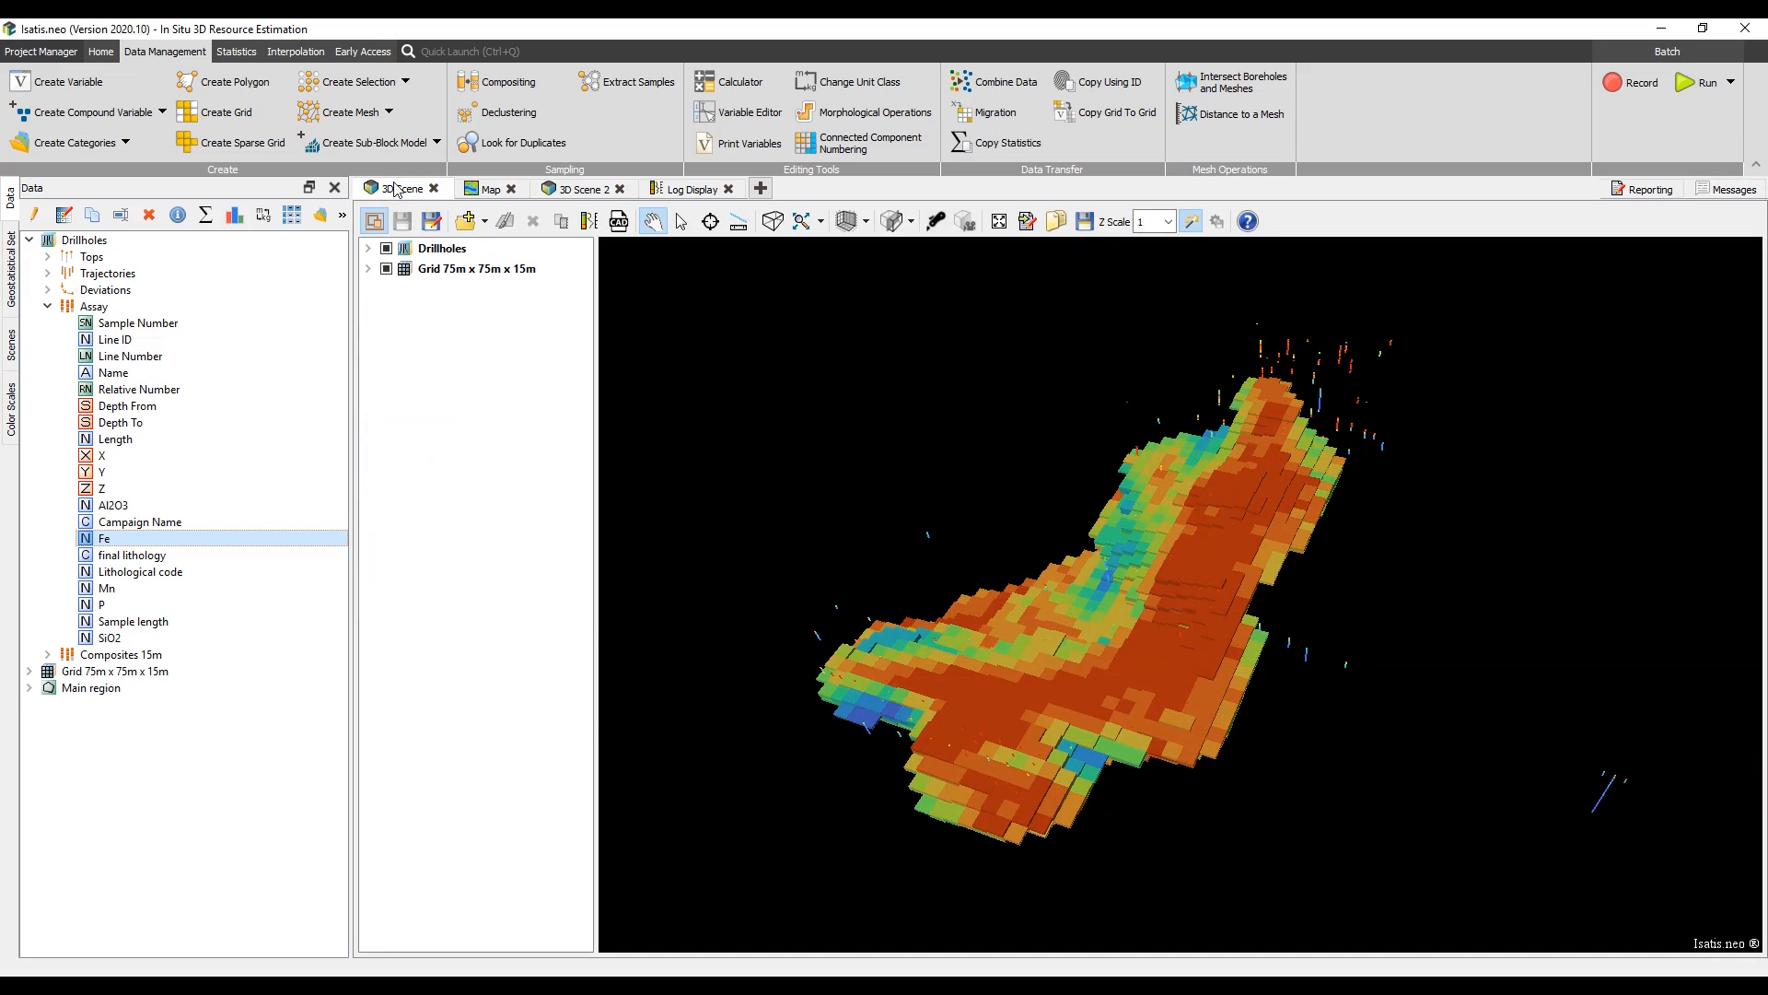
- Create the selection "mask outside" on Drillholes / Tops from Zone 1 of Main region, selecting samples inside at least one polygon
left_click(389, 86)
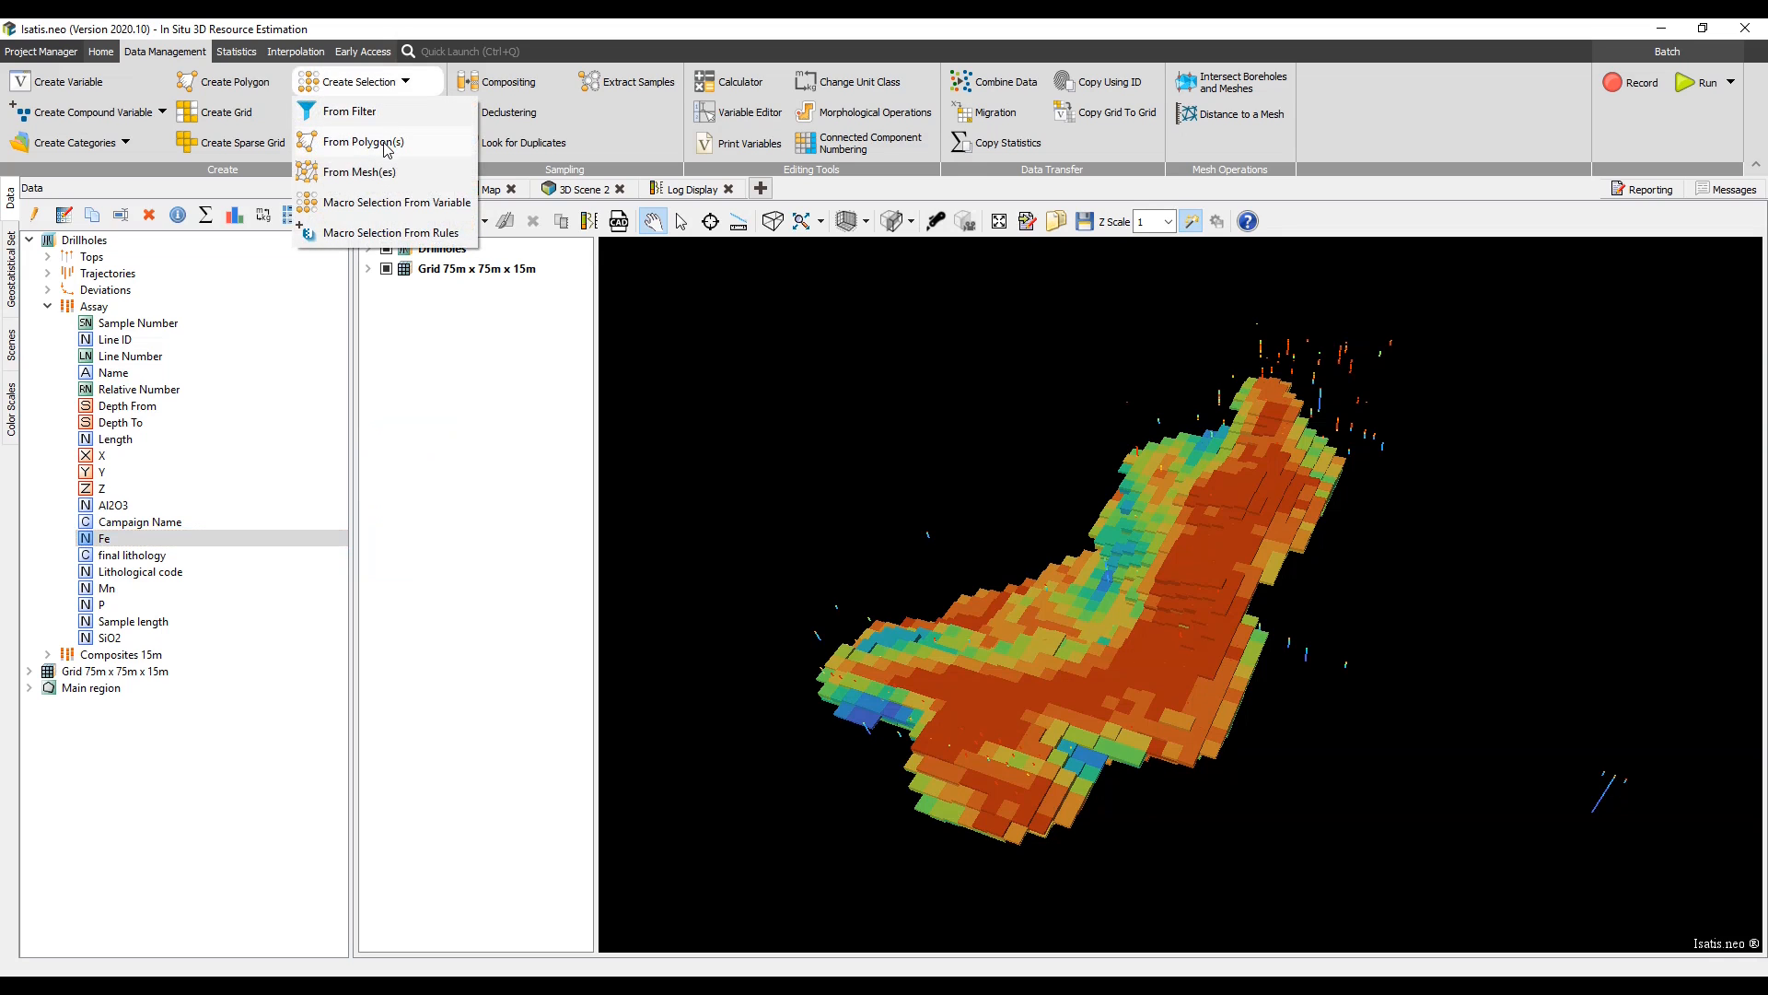
left_click(386, 146)
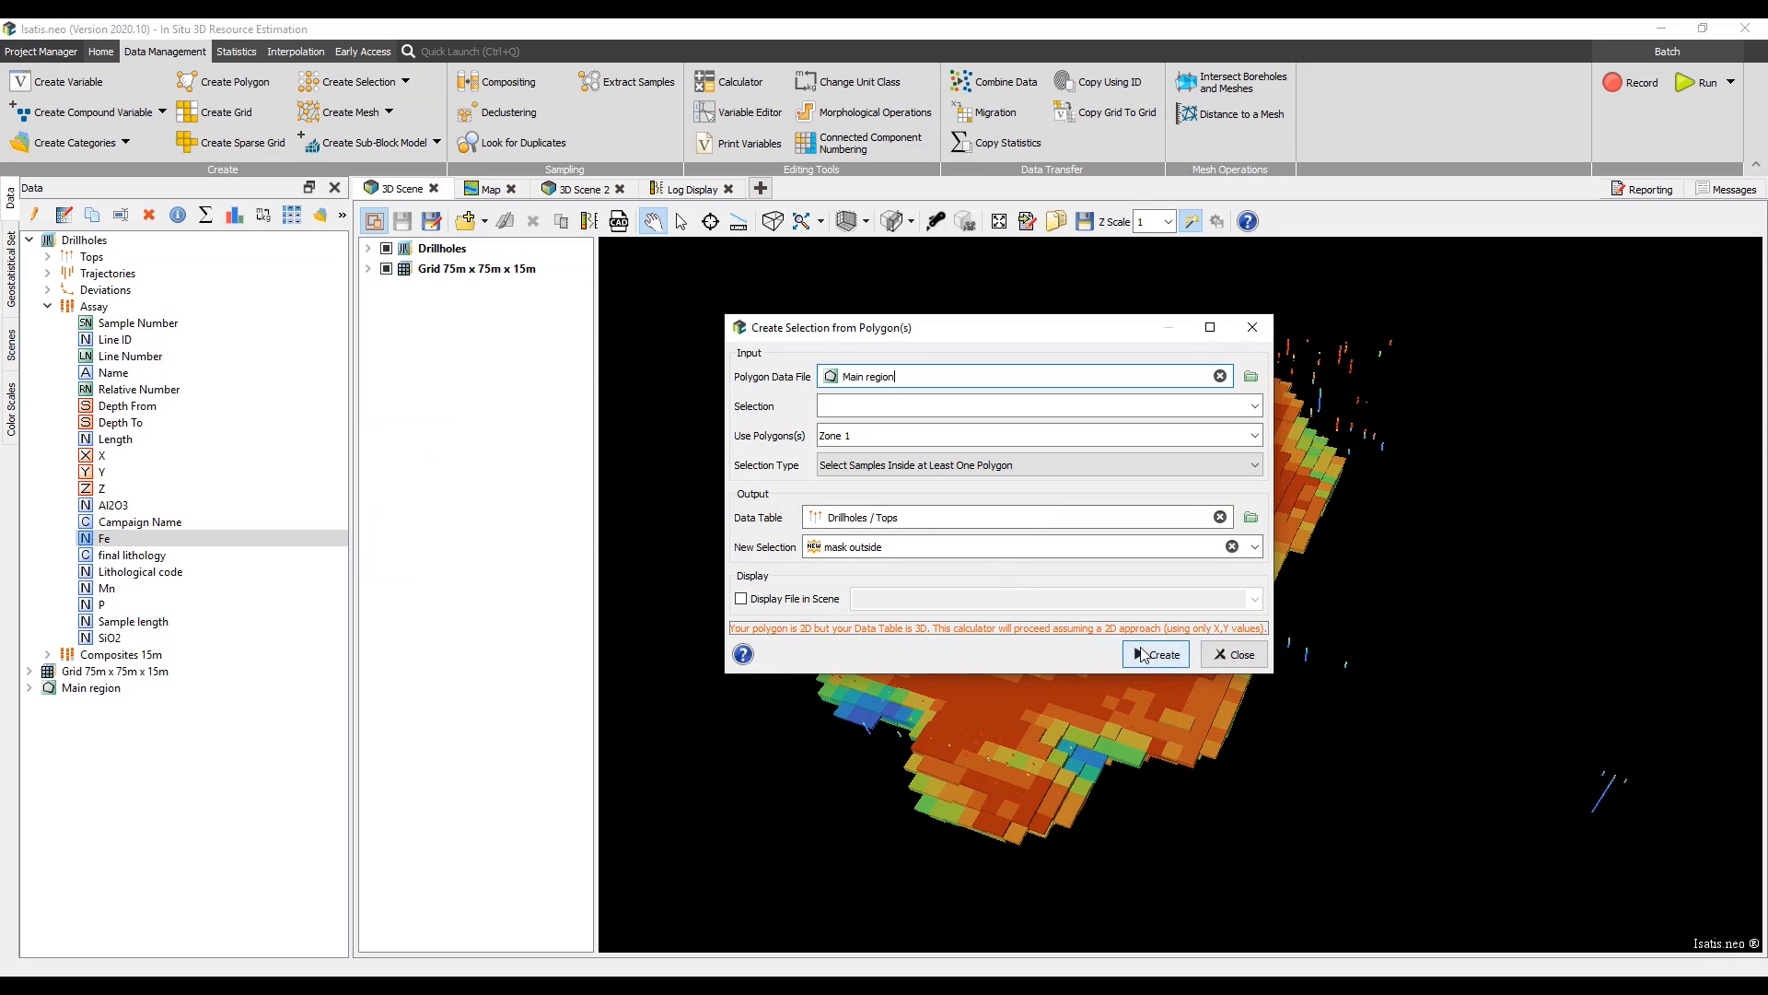
left_click(1142, 655)
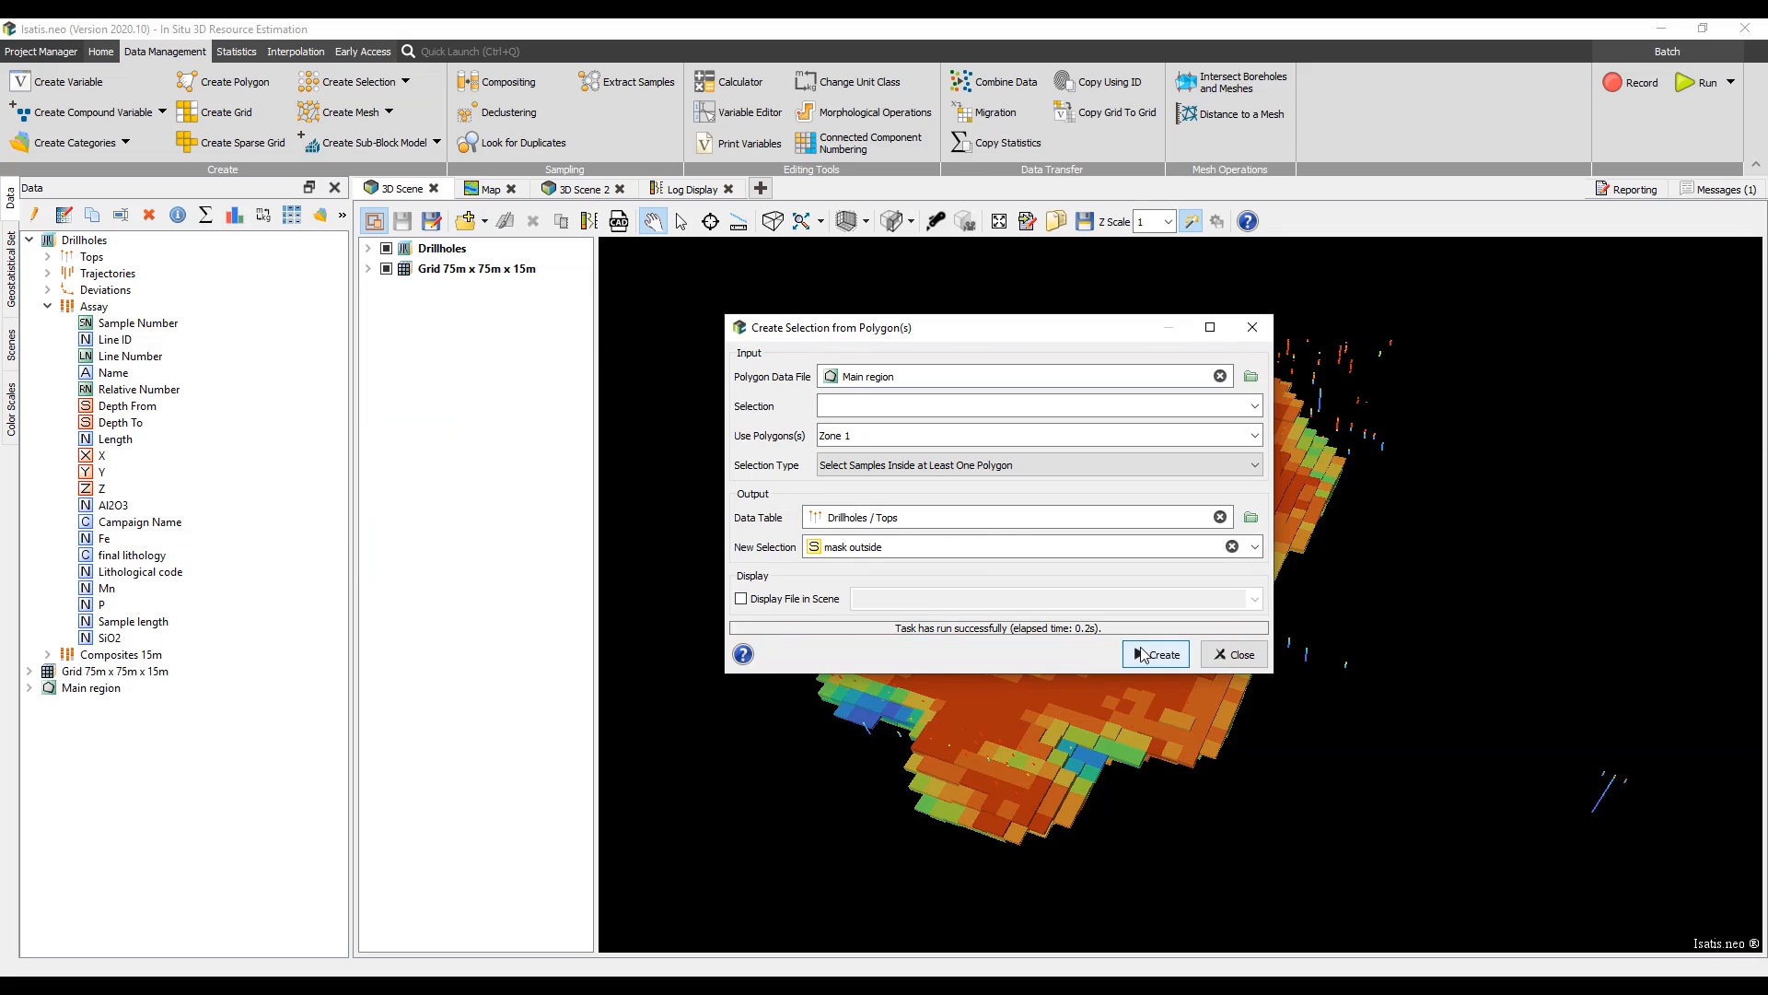
- Create a second selection, "mask inside", for samples outside all polygons, and review the logged results of both selections
left_click(989, 467)
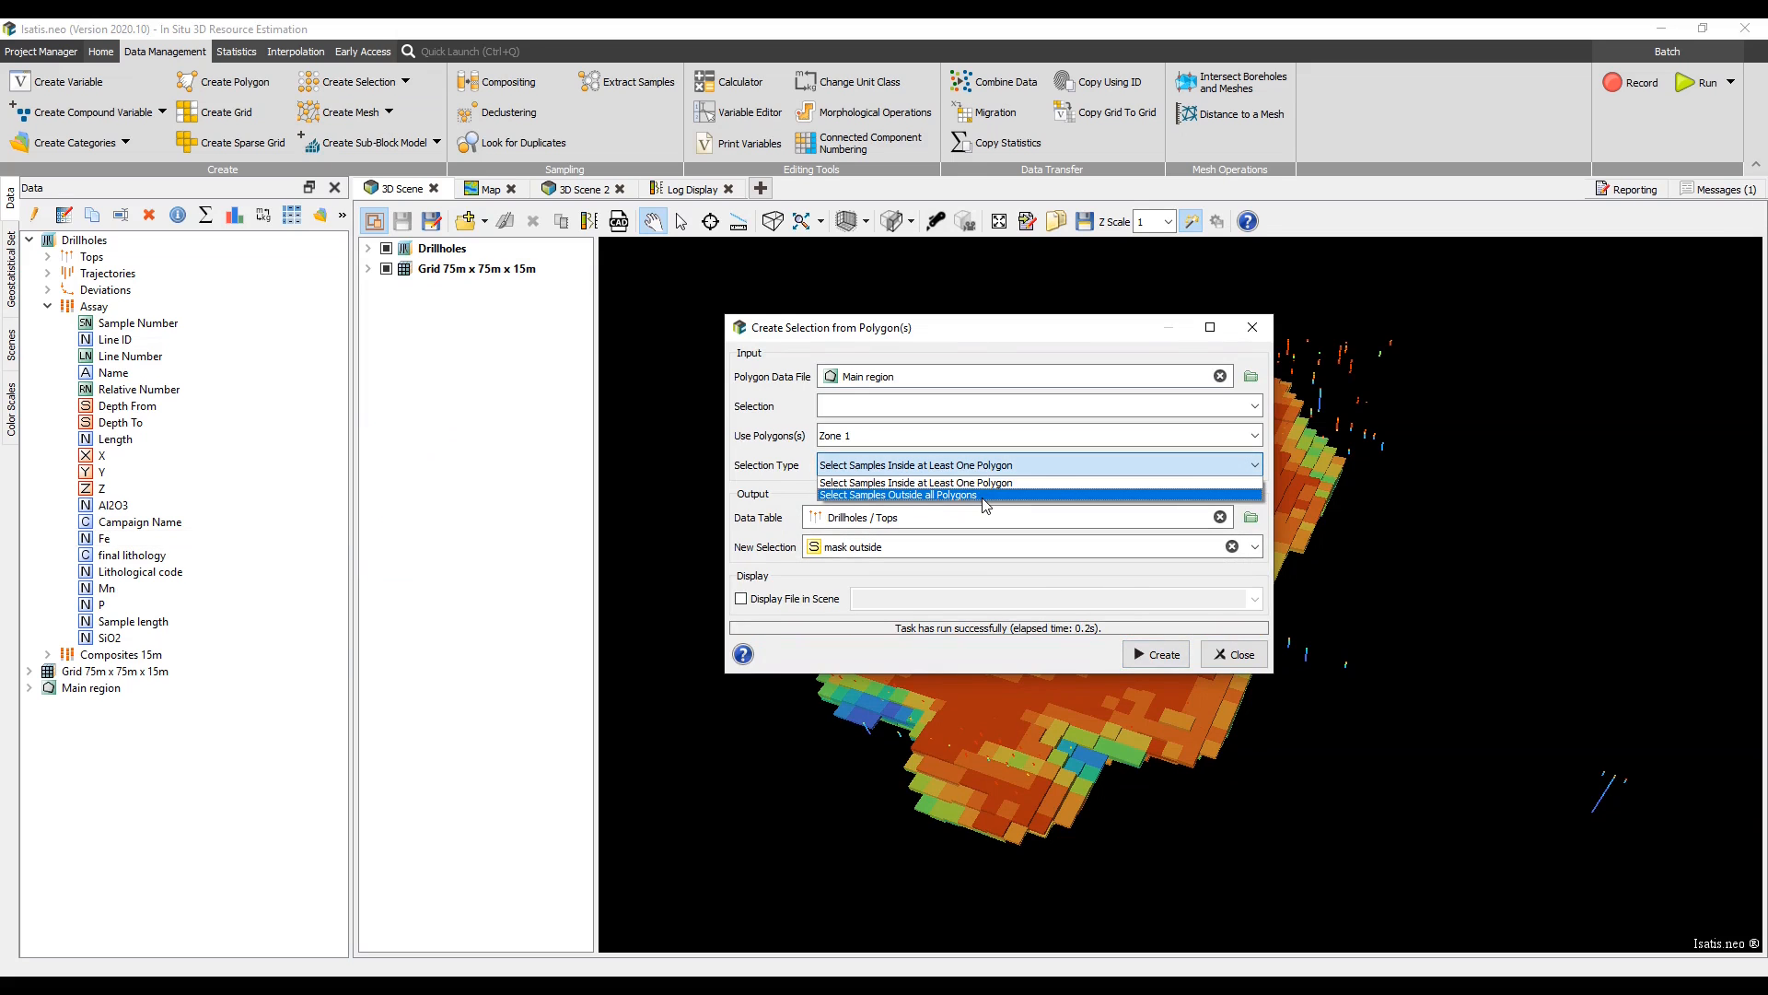
left_click(987, 497)
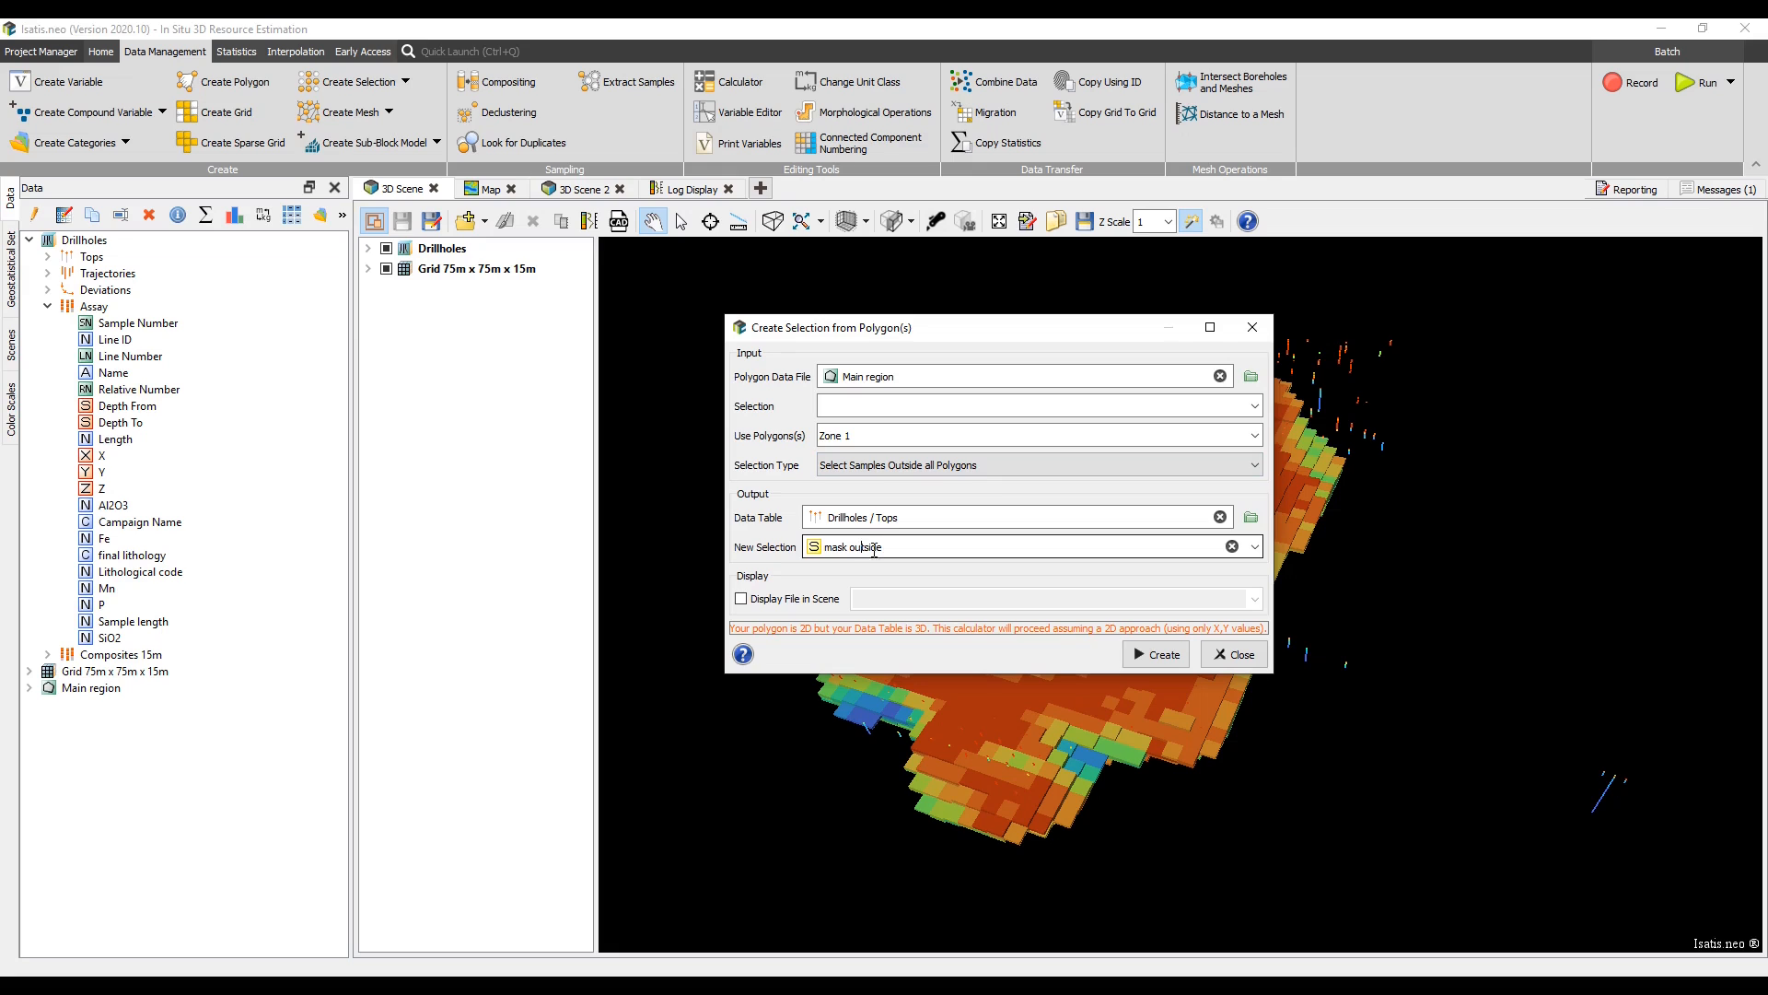
key("BackSpace")
key("BackSpace")
key("BackSpace")
type("in")
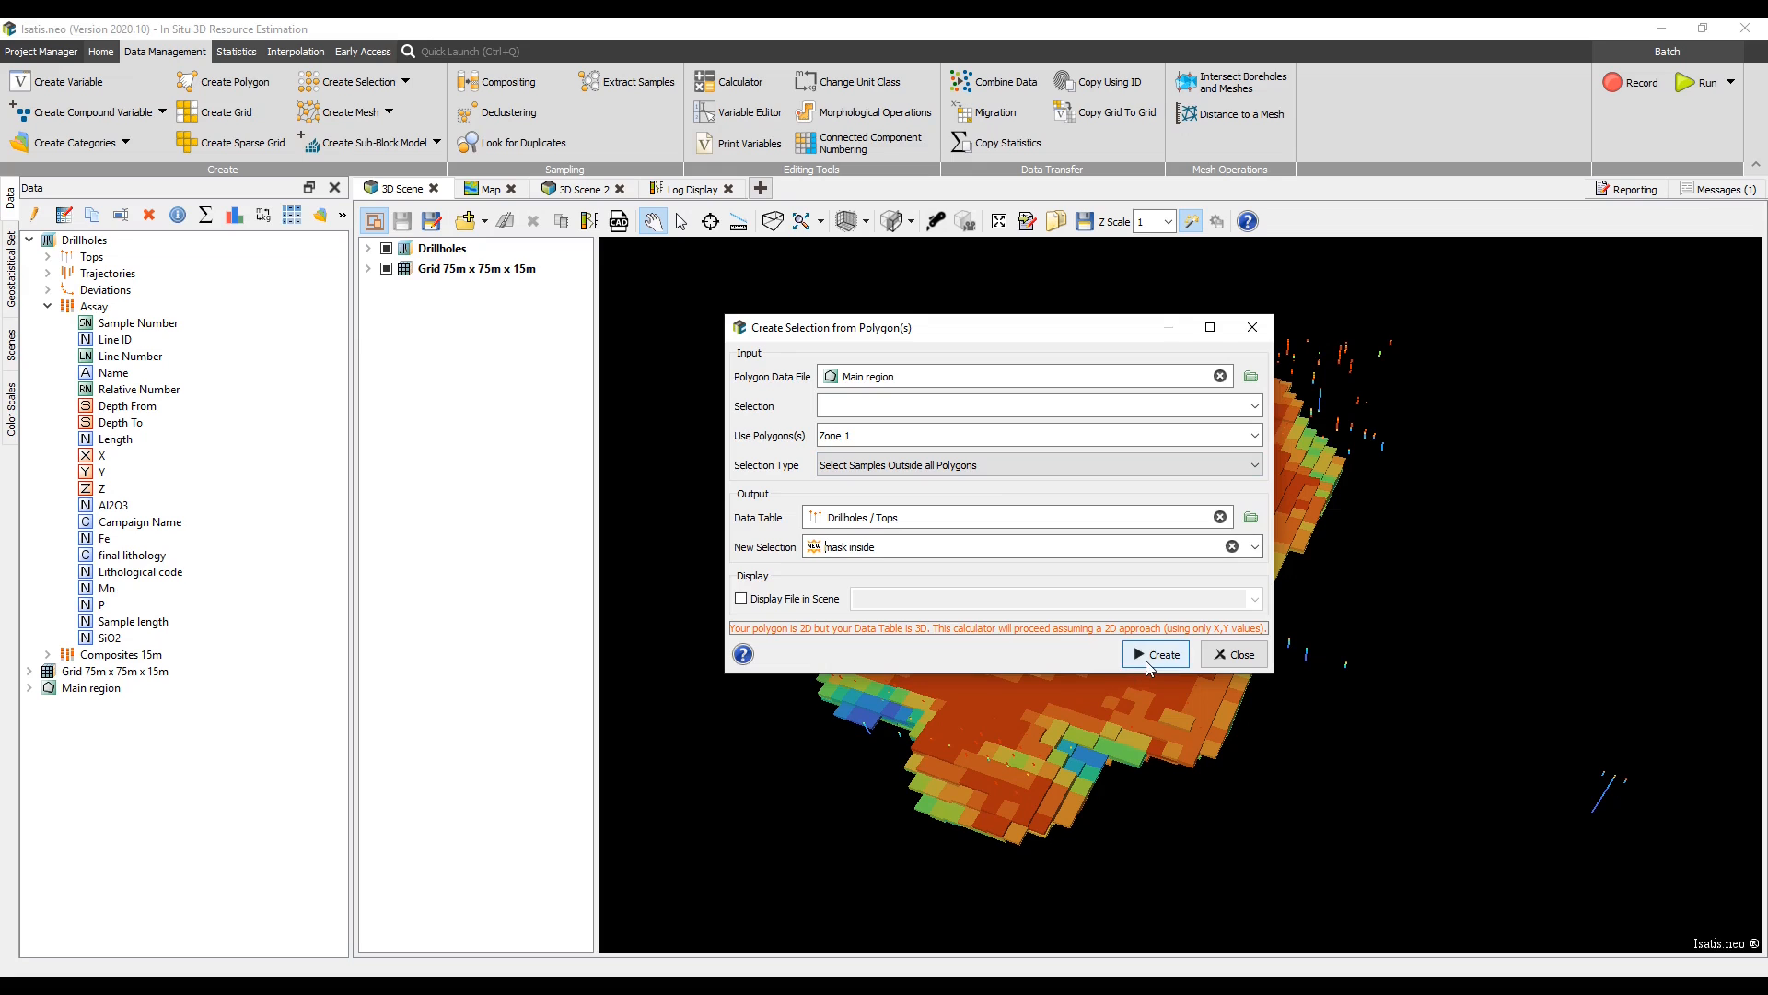
left_click(1146, 659)
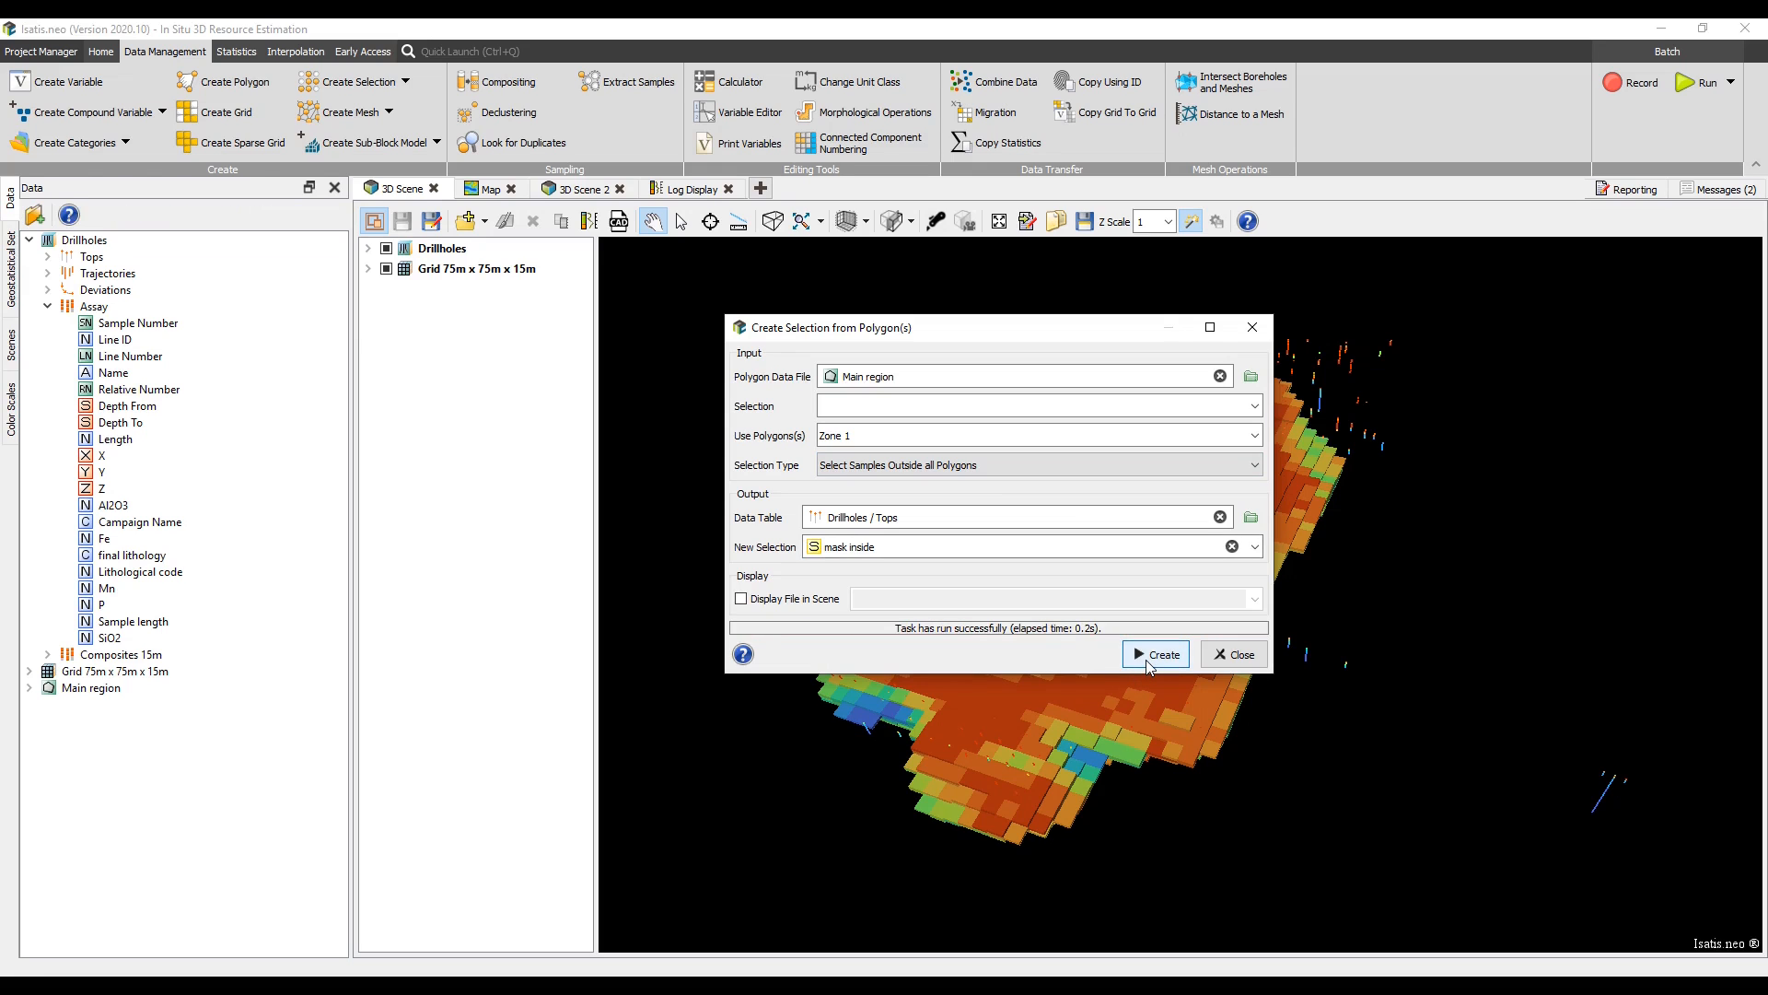
left_click(1240, 656)
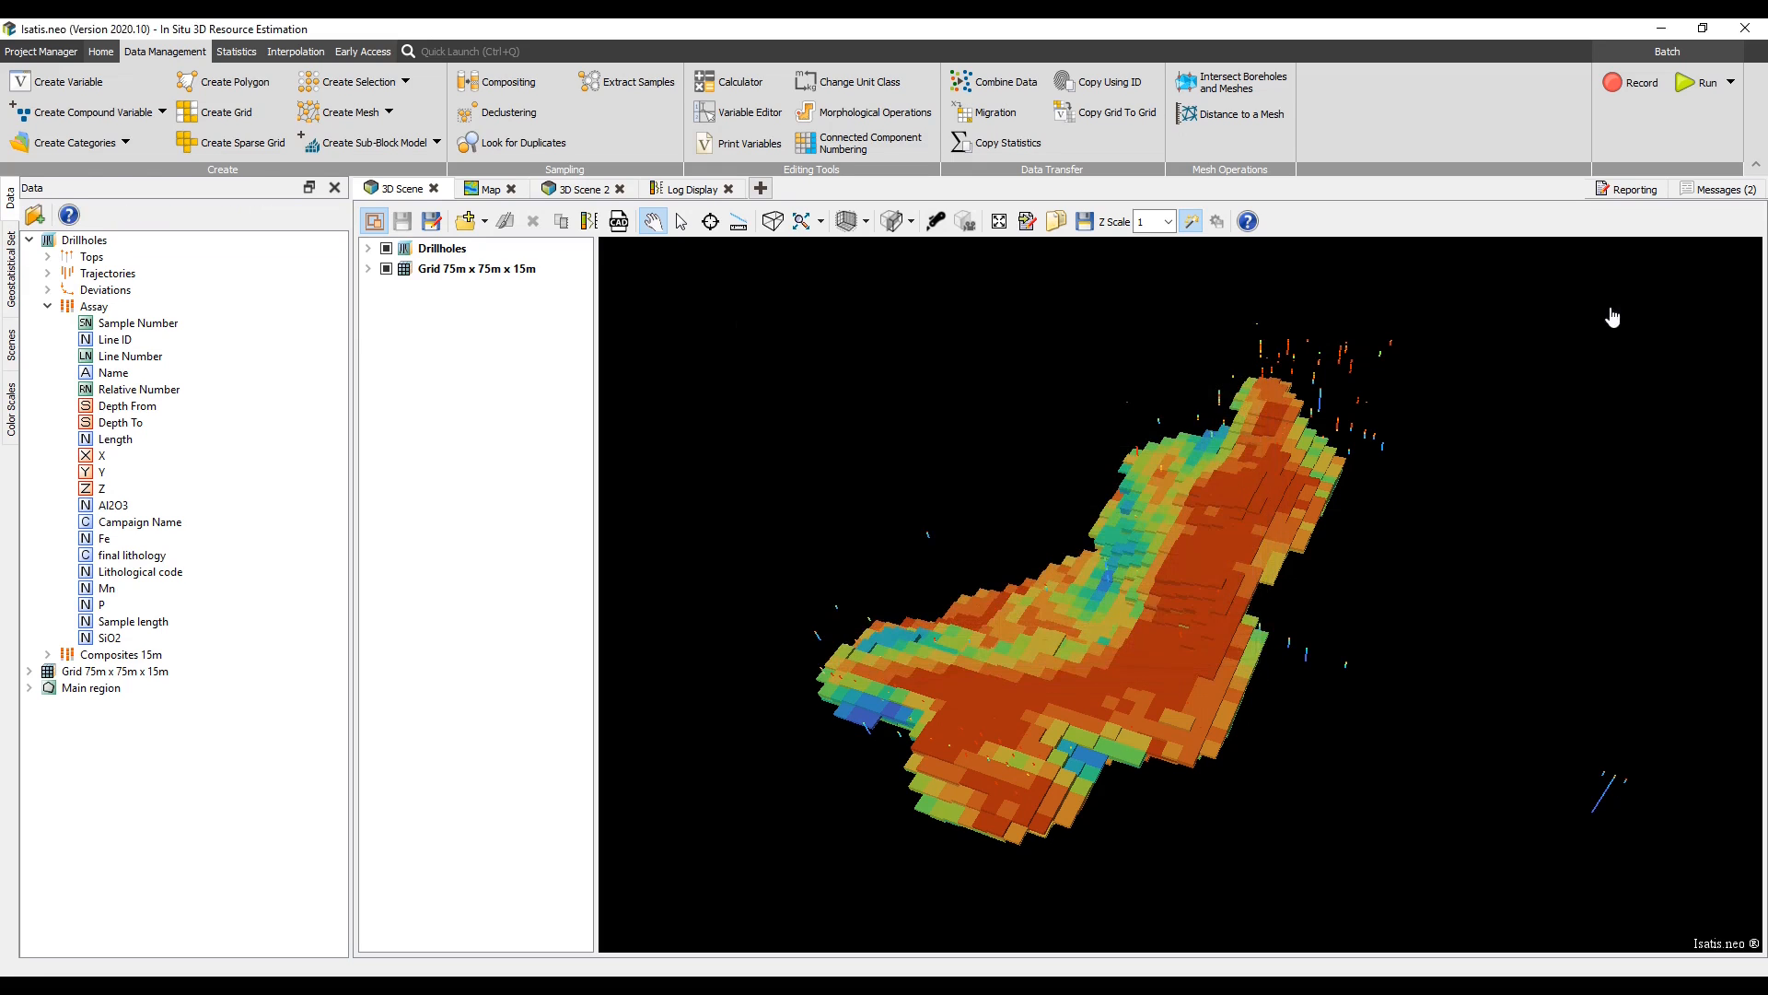
left_click(1686, 197)
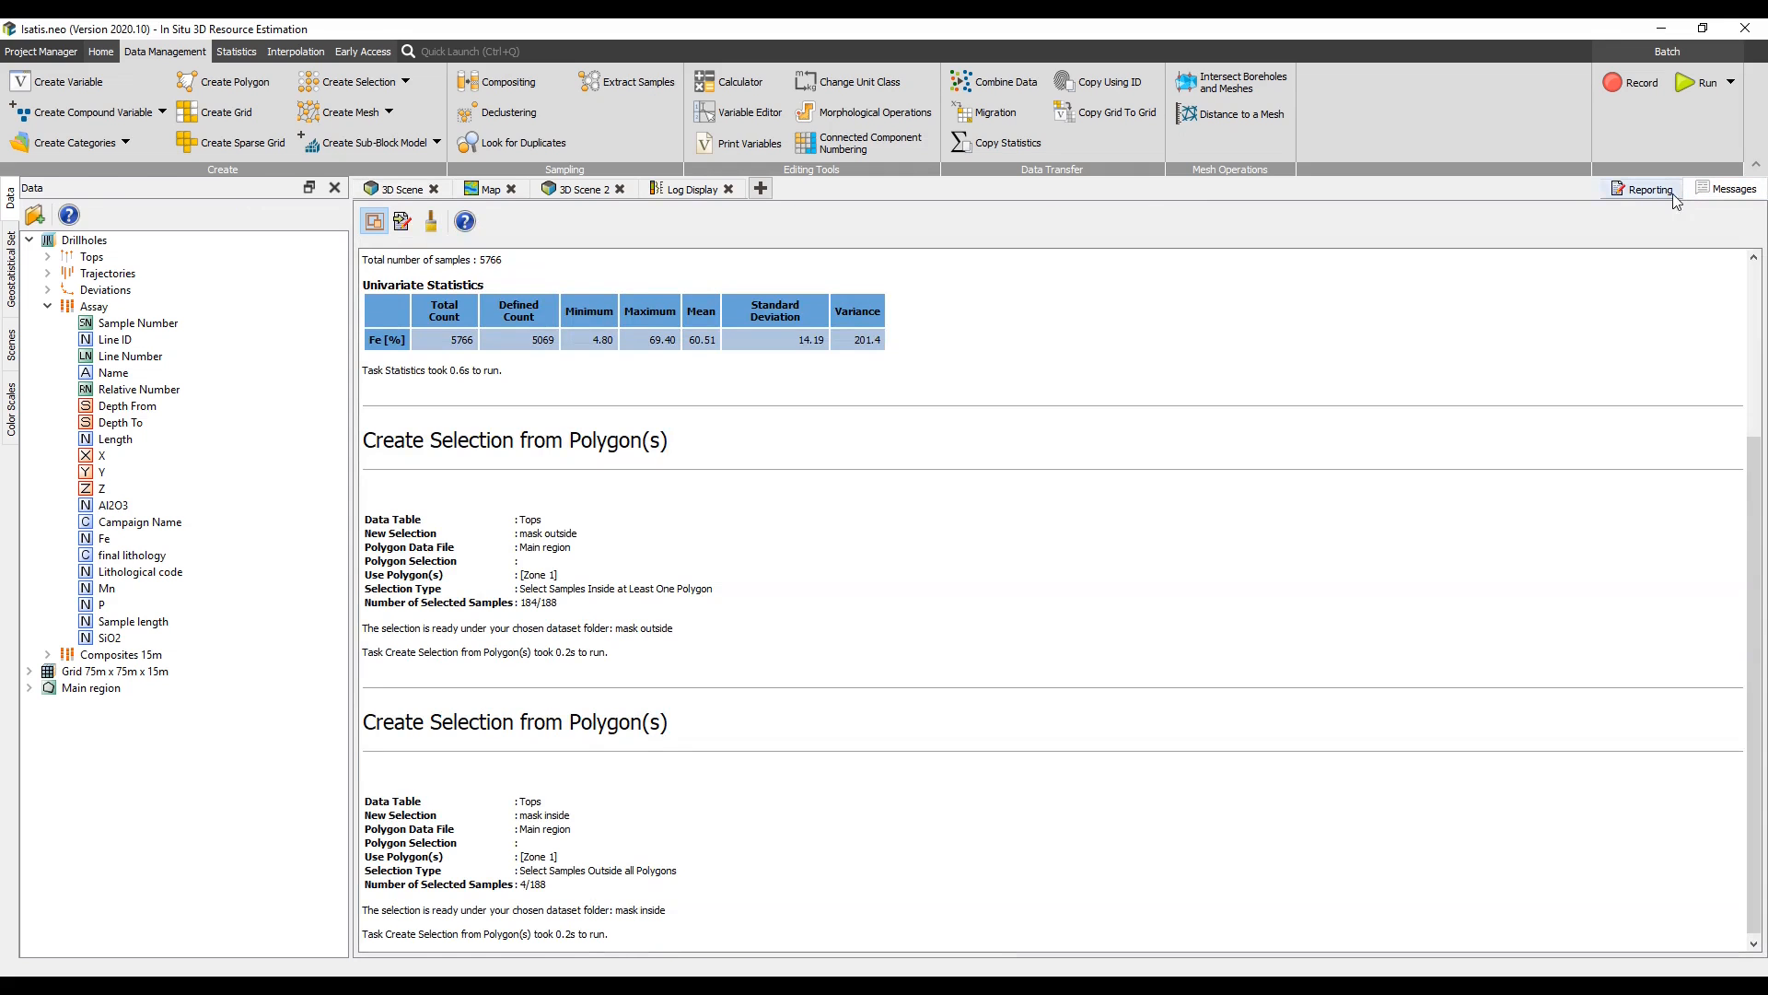
left_click(388, 190)
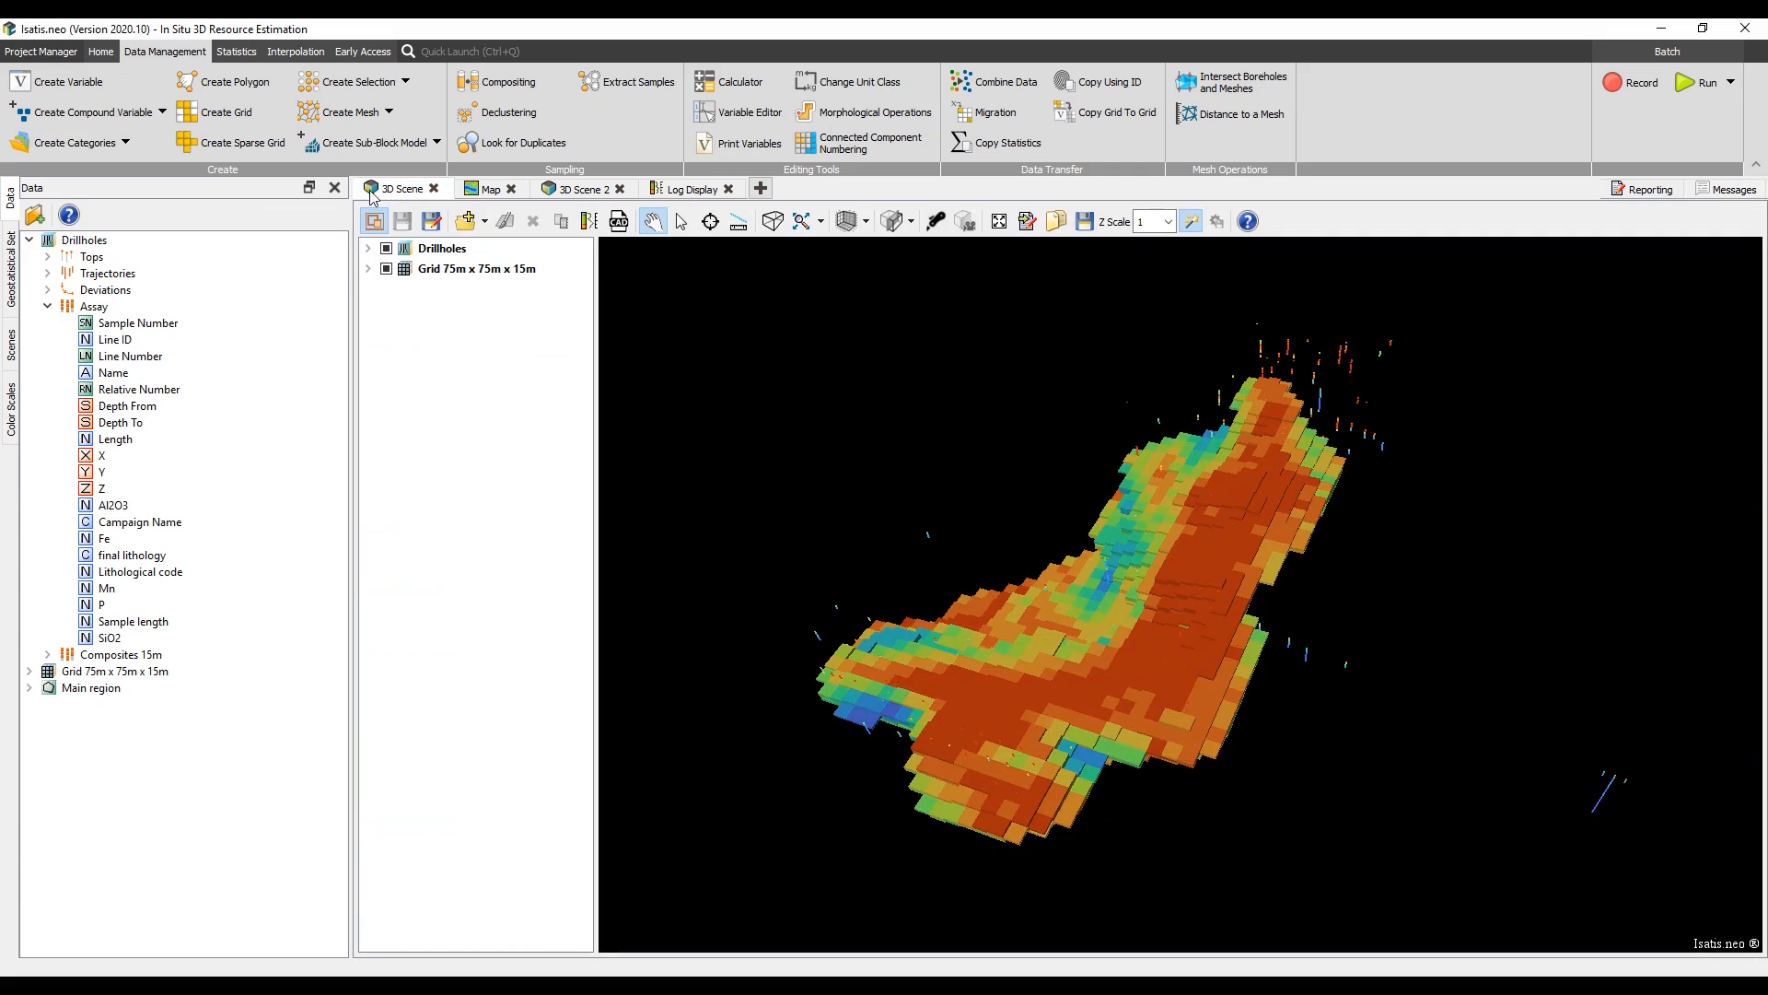
- Open the Rainbow color scale for editing and inspect its palette and class settings
left_click(12, 406)
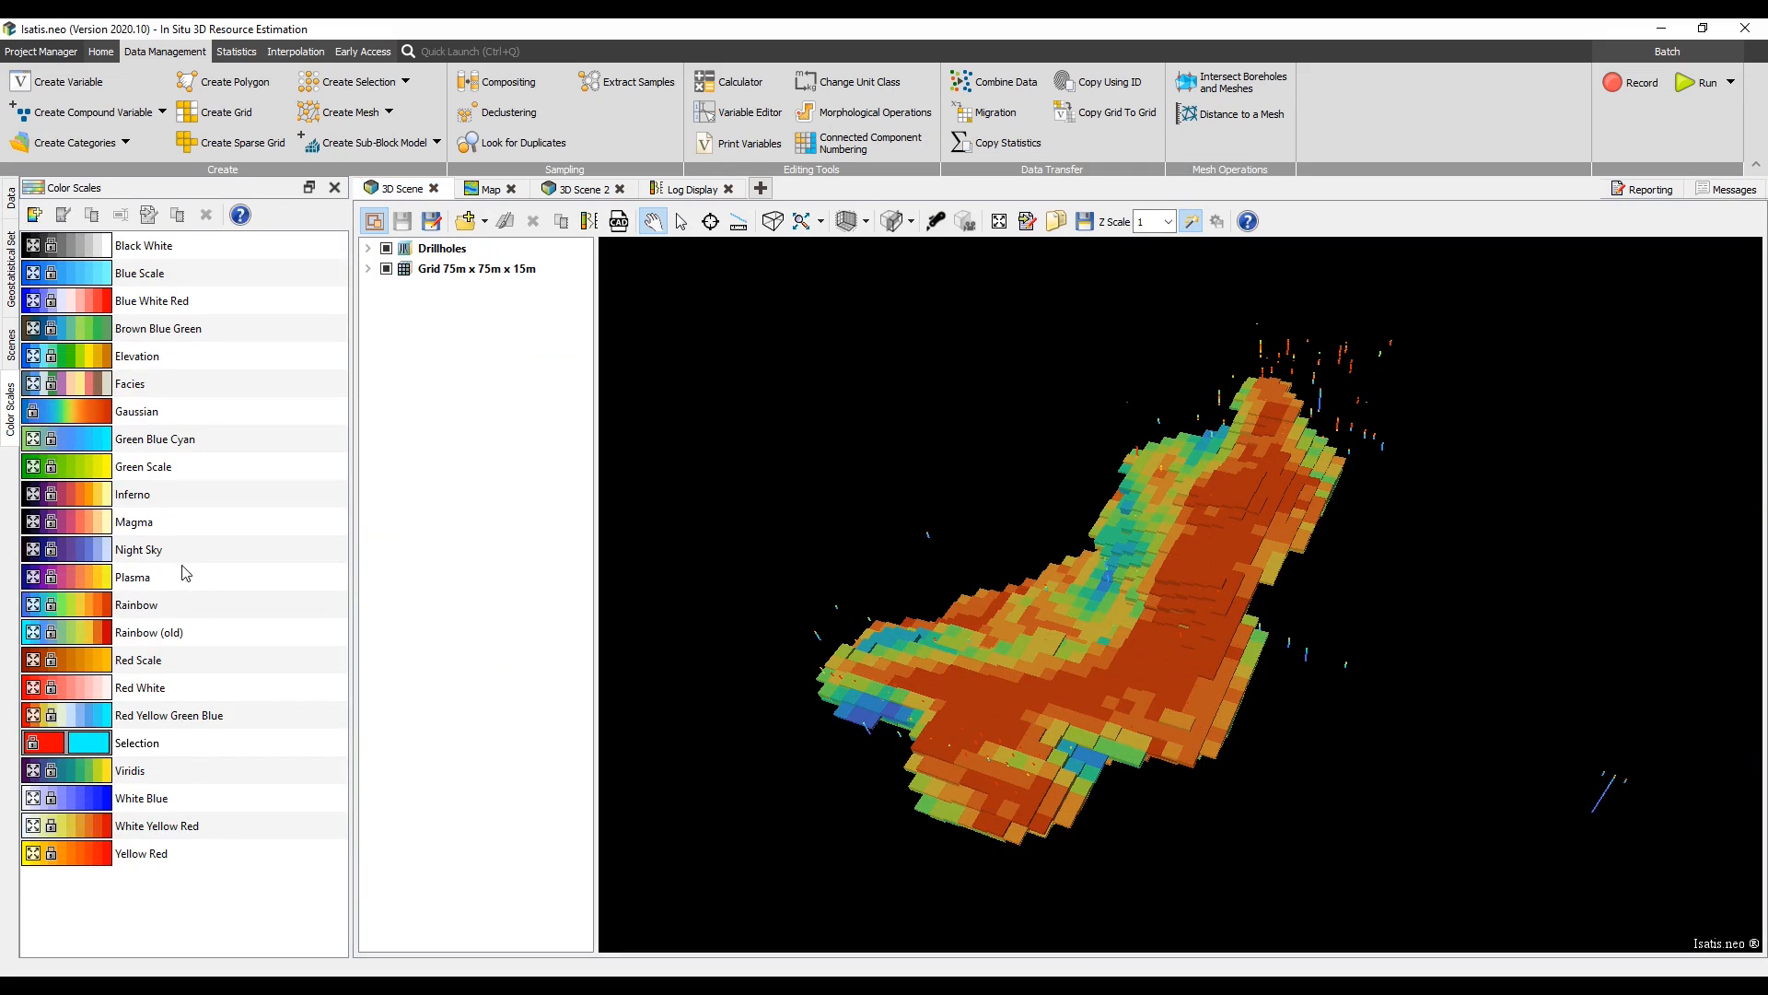
left_click(208, 607)
right_click(211, 611)
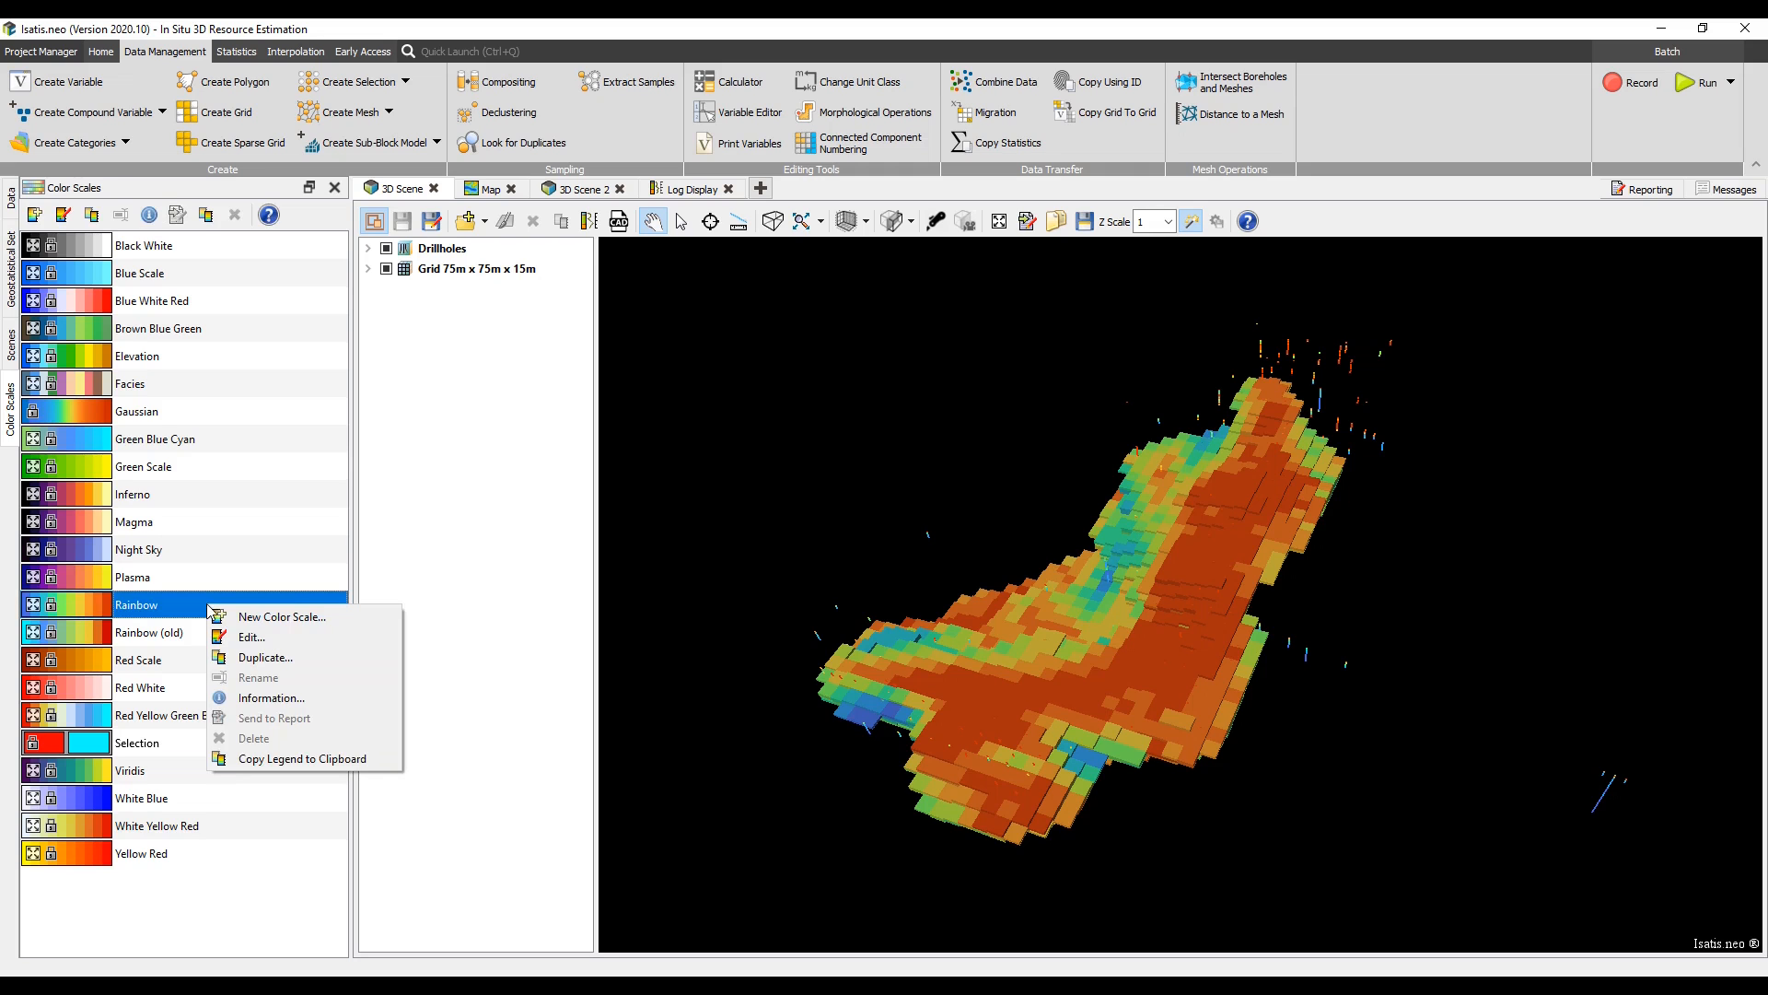
left_click(245, 638)
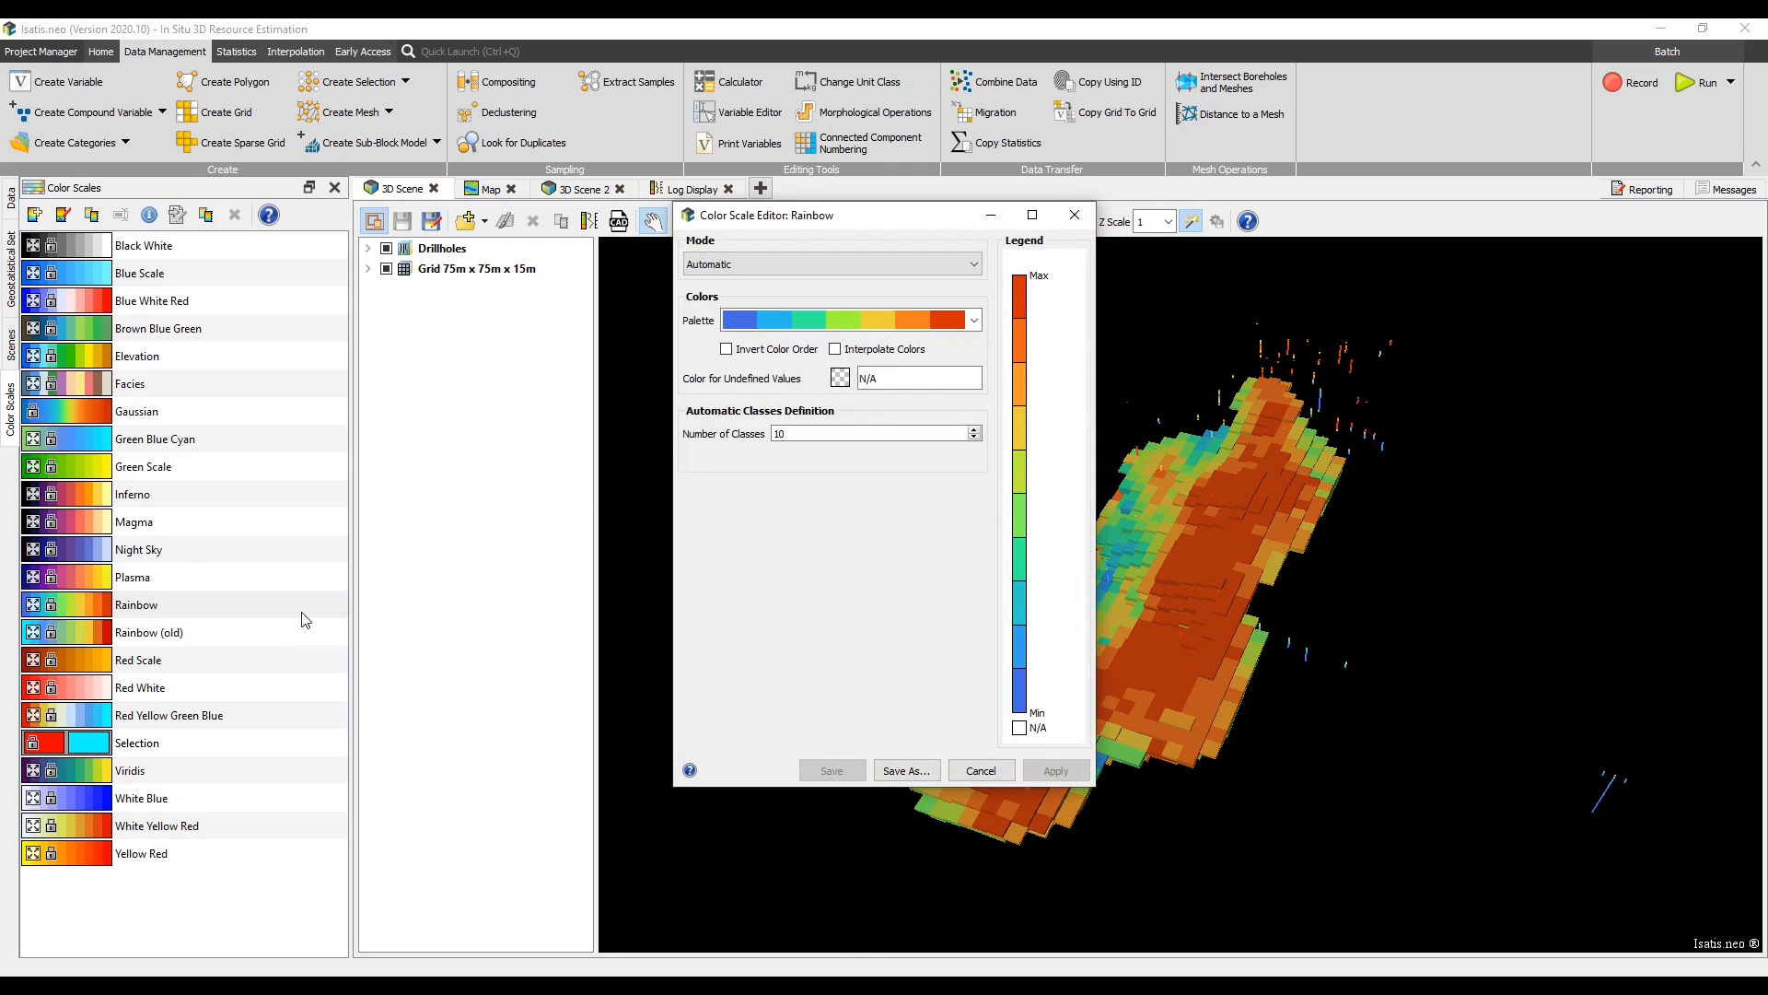
left_click_drag(875, 222, 537, 308)
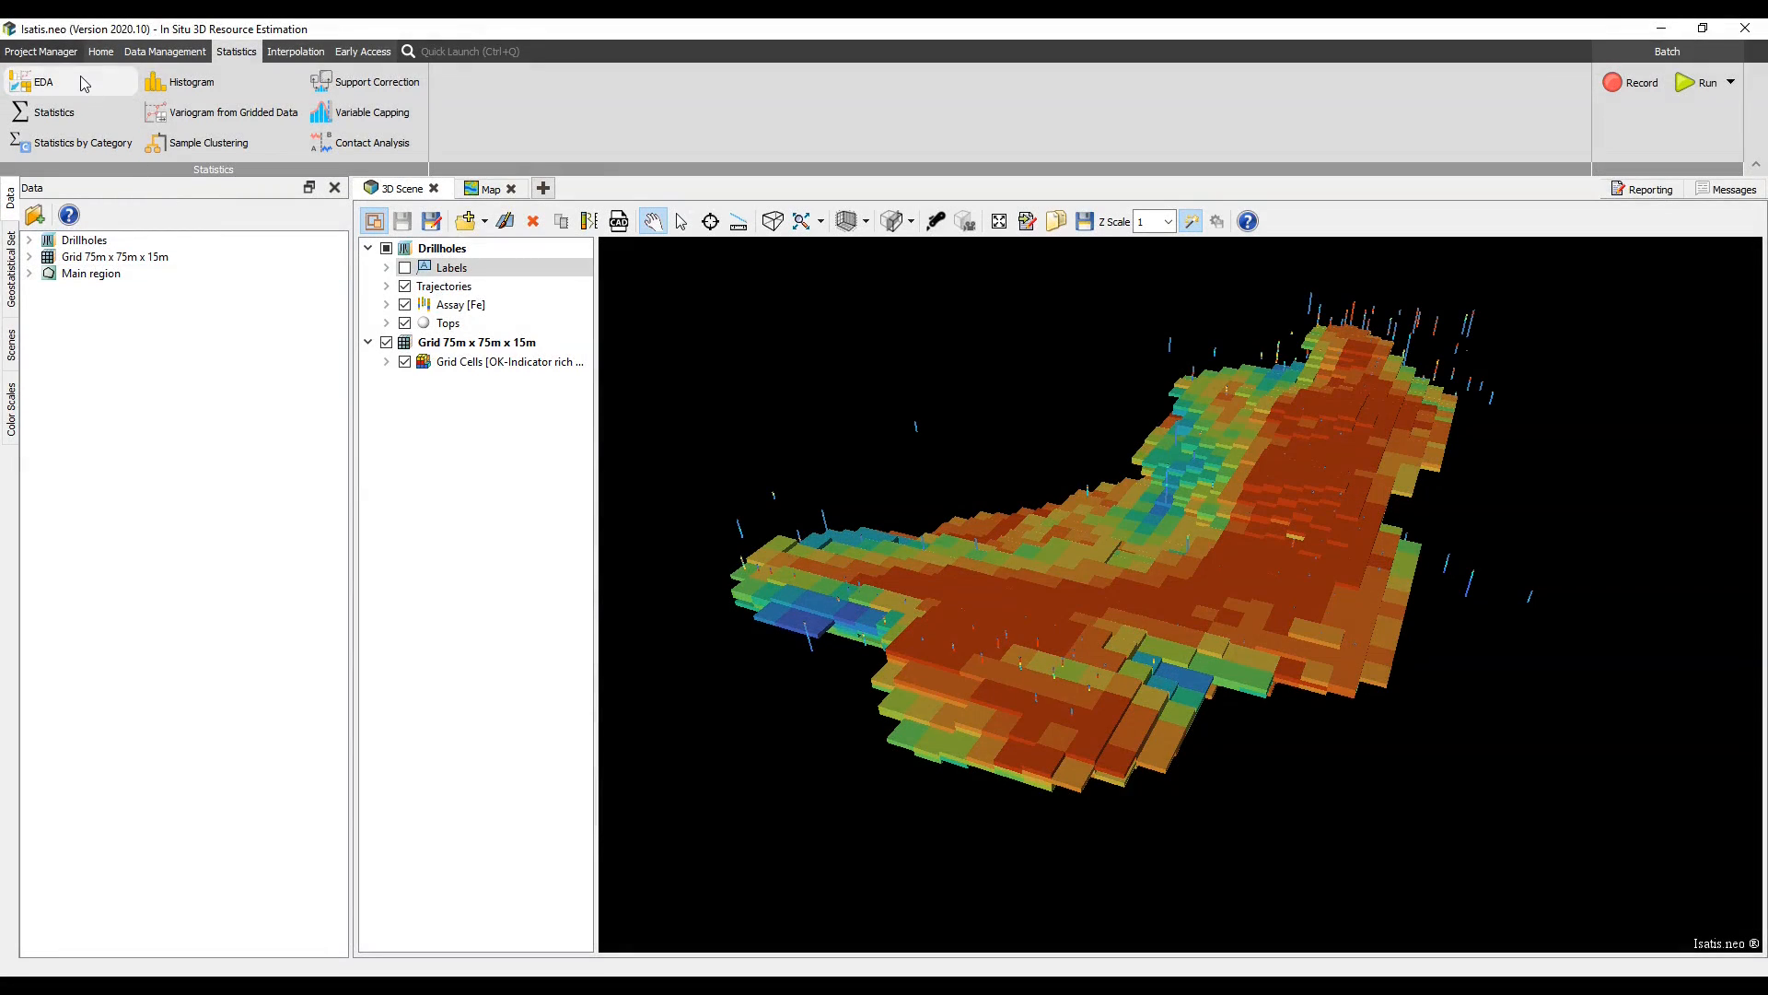
- Start an exploratory data analysis on the 15 m composites with automatic apply enabled, and create a variogram of Al2O3
left_click(83, 84)
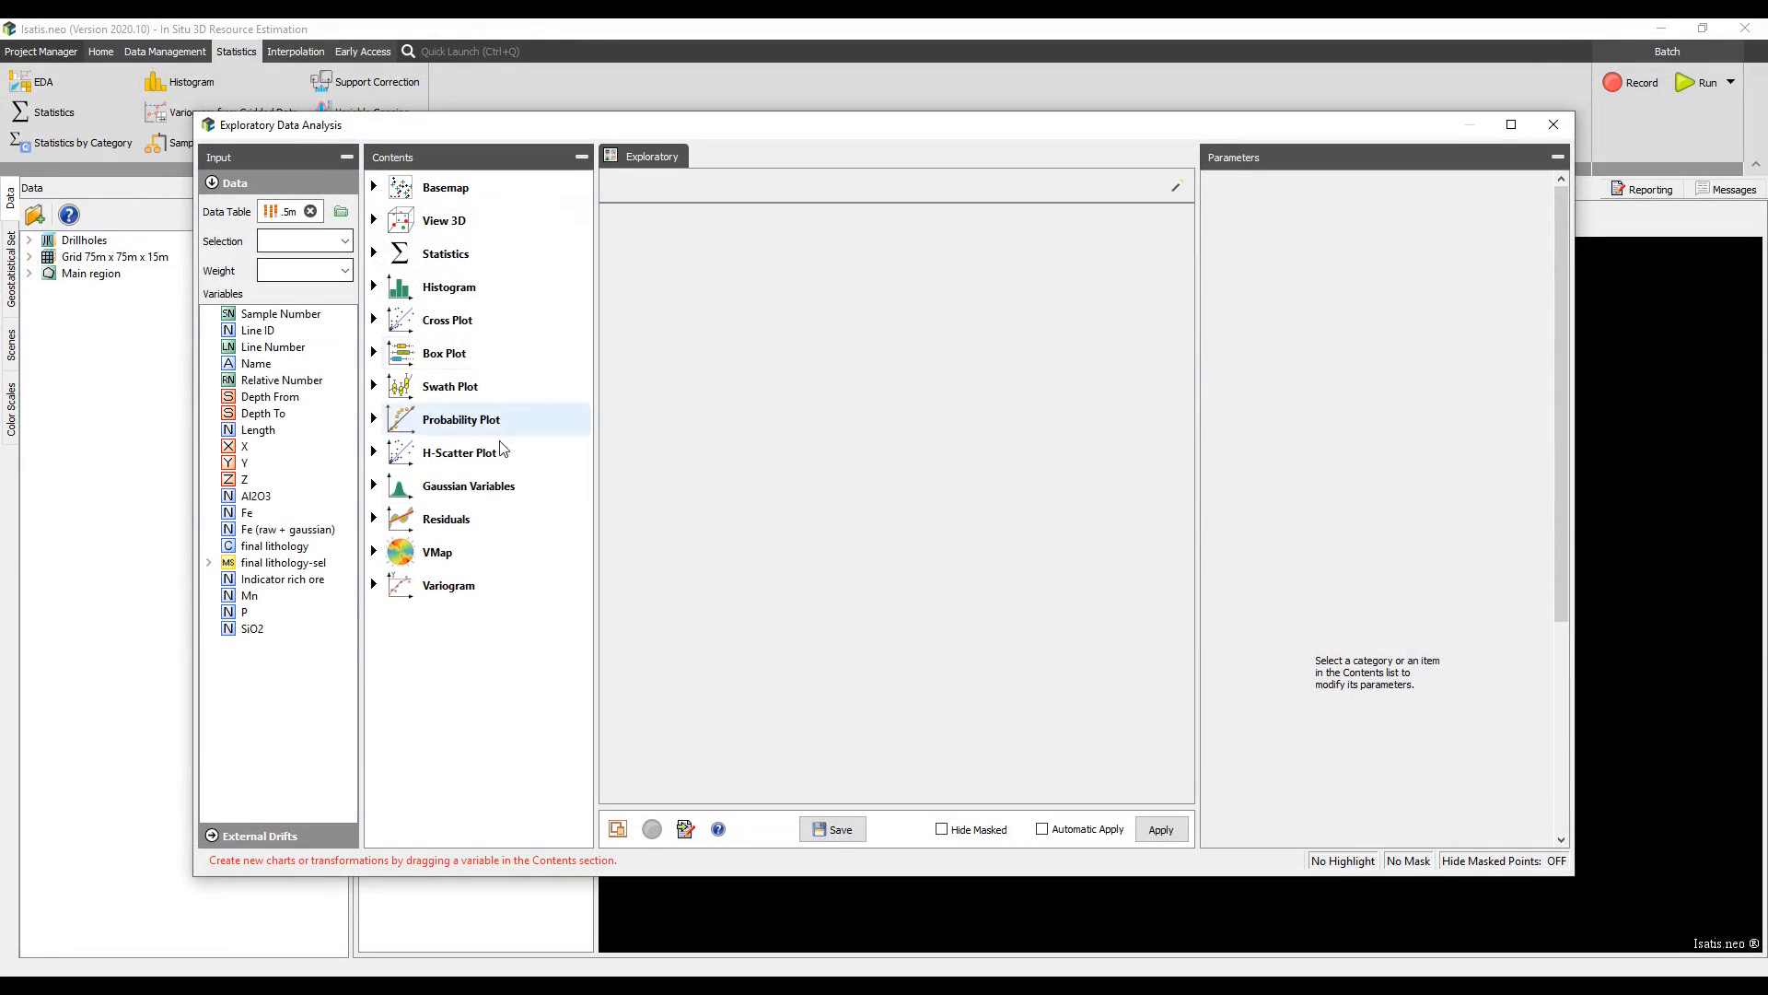
left_click(1041, 829)
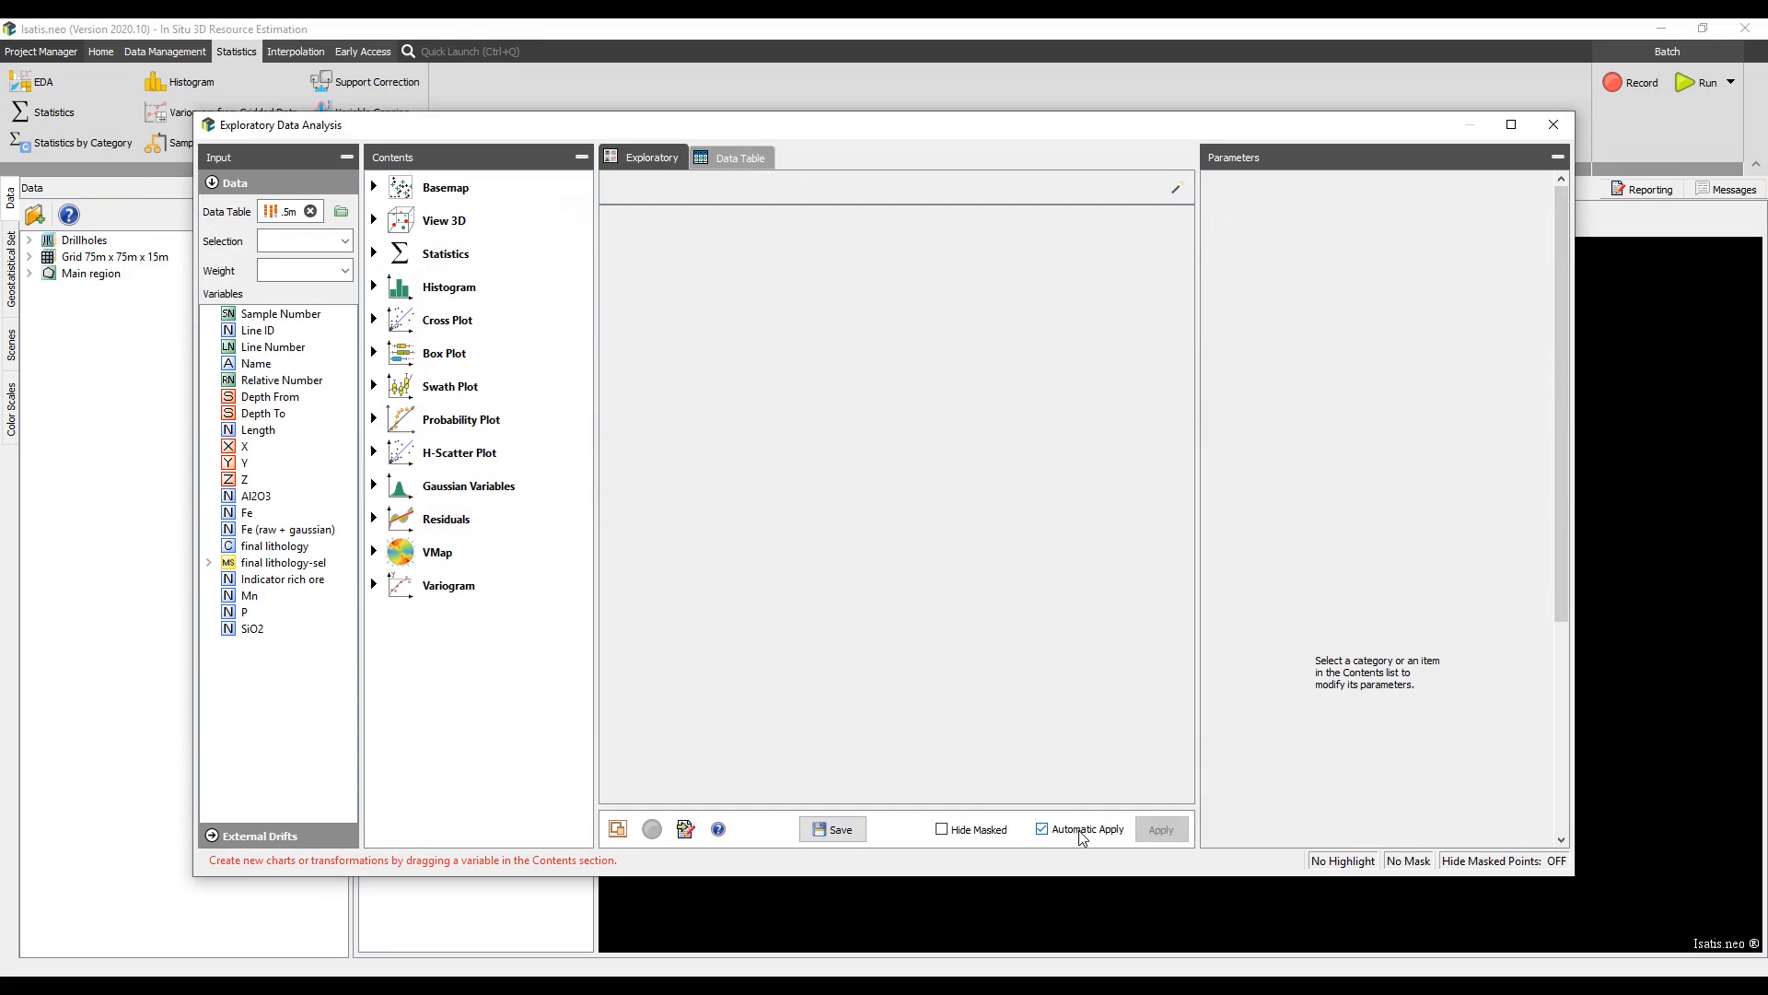
left_click(280, 501)
left_click_drag(281, 501, 381, 587)
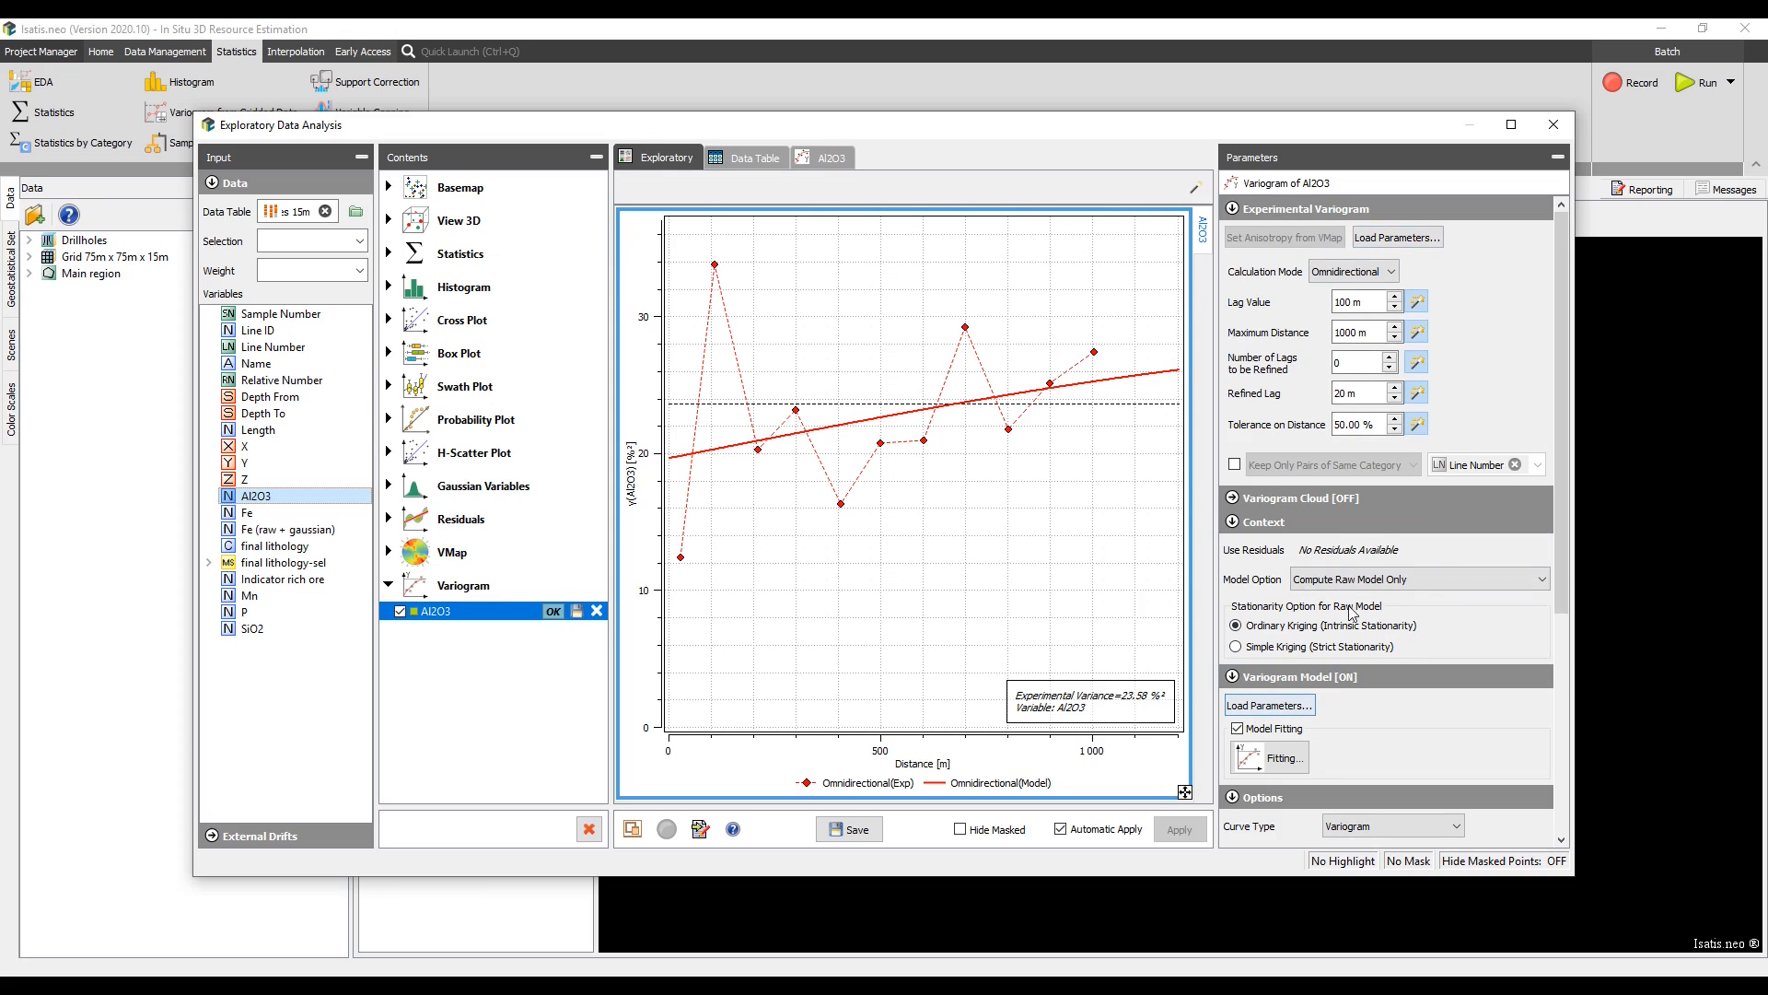
- Load the experimental variogram parameters of the Fe (raw + gaussian) geostatistical set into the Al2O3 variogram
left_click(1416, 237)
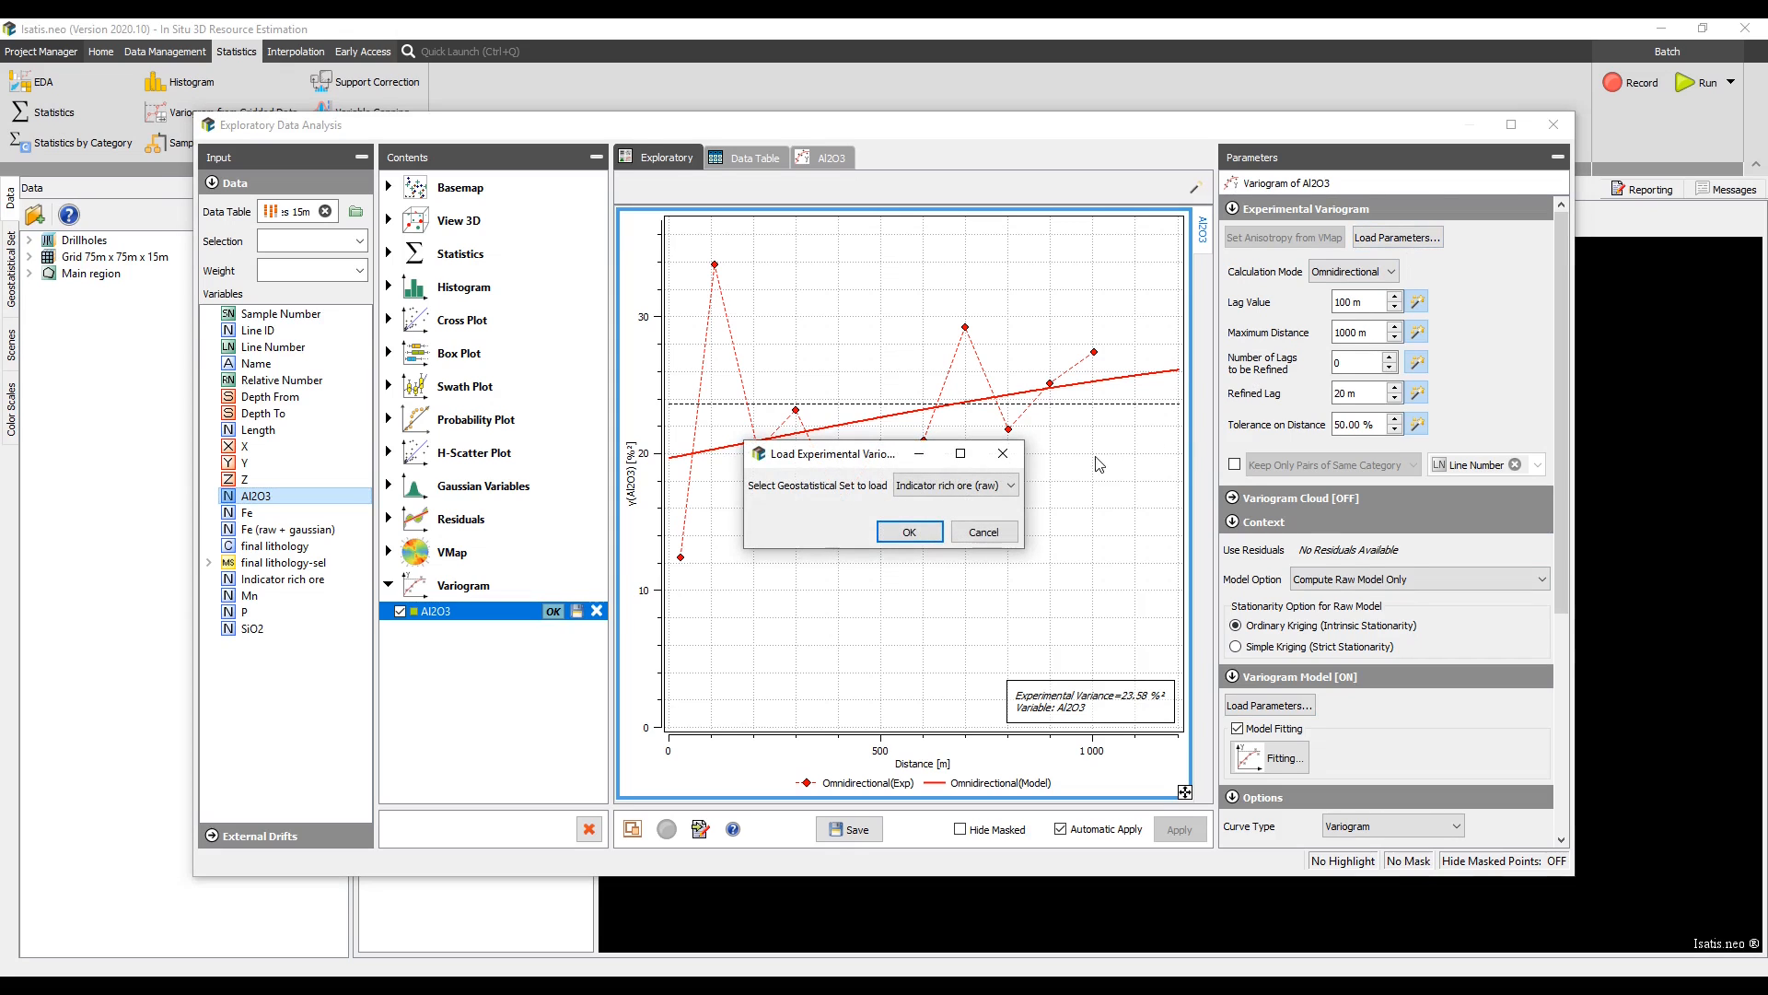
left_click(990, 487)
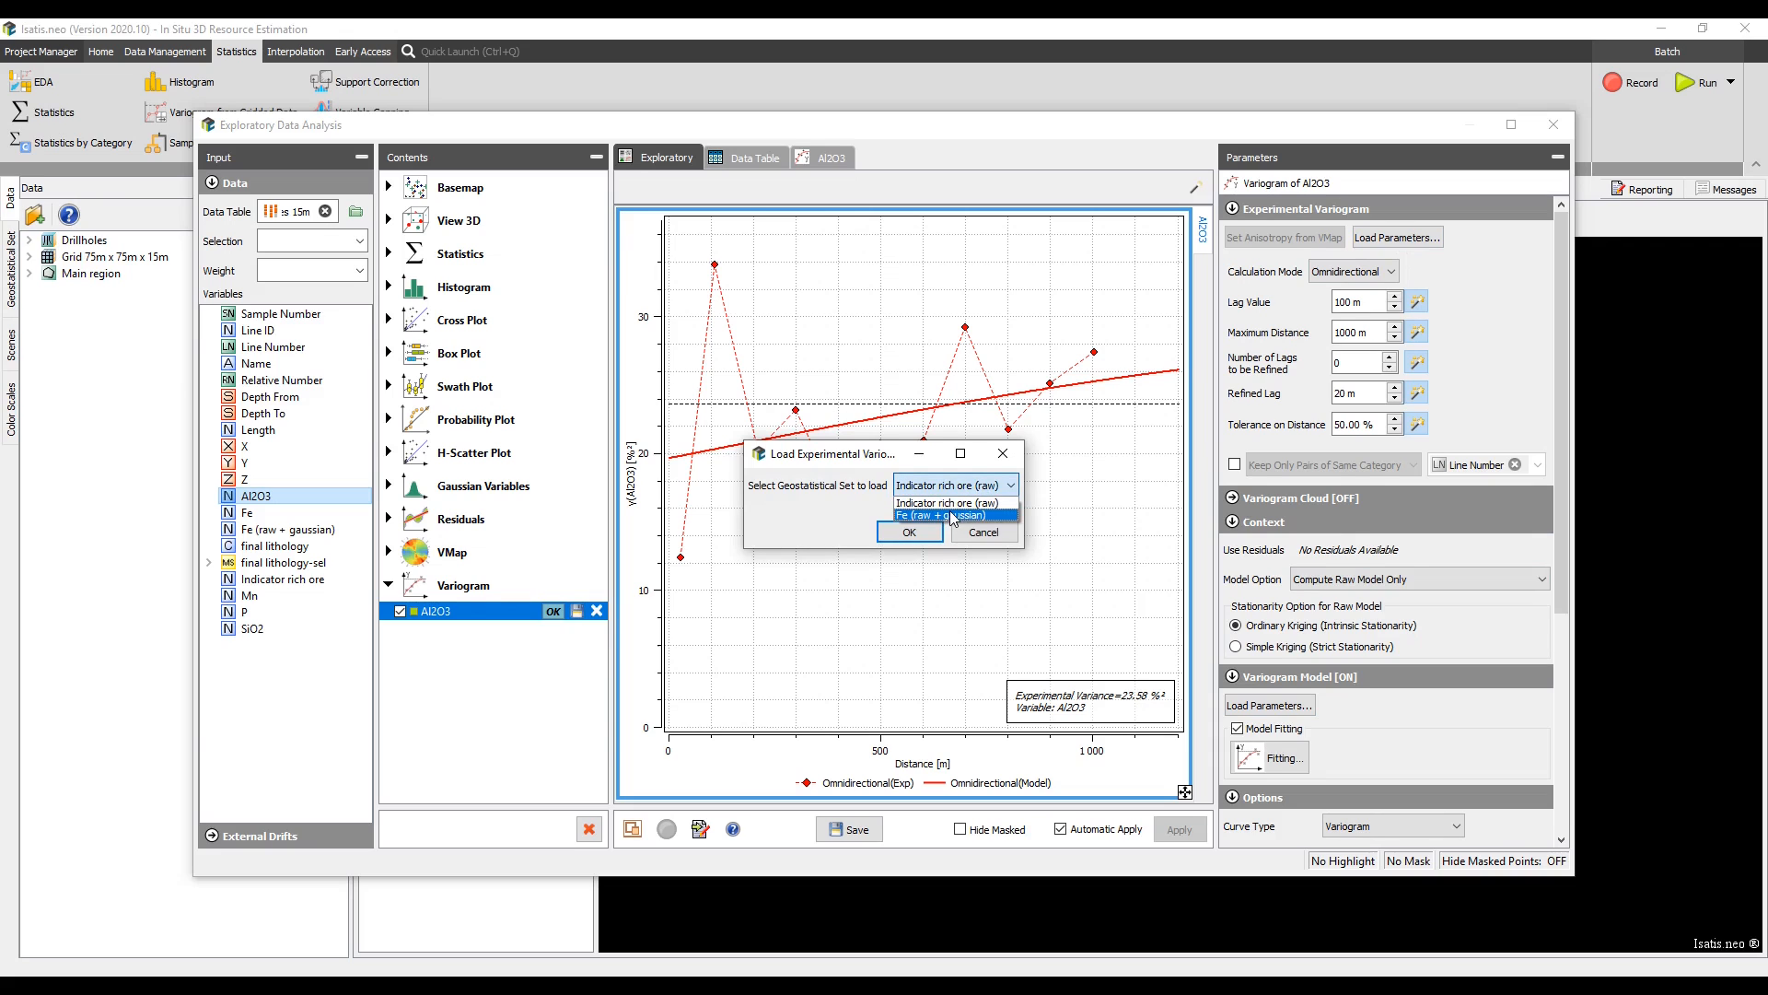
left_click(952, 516)
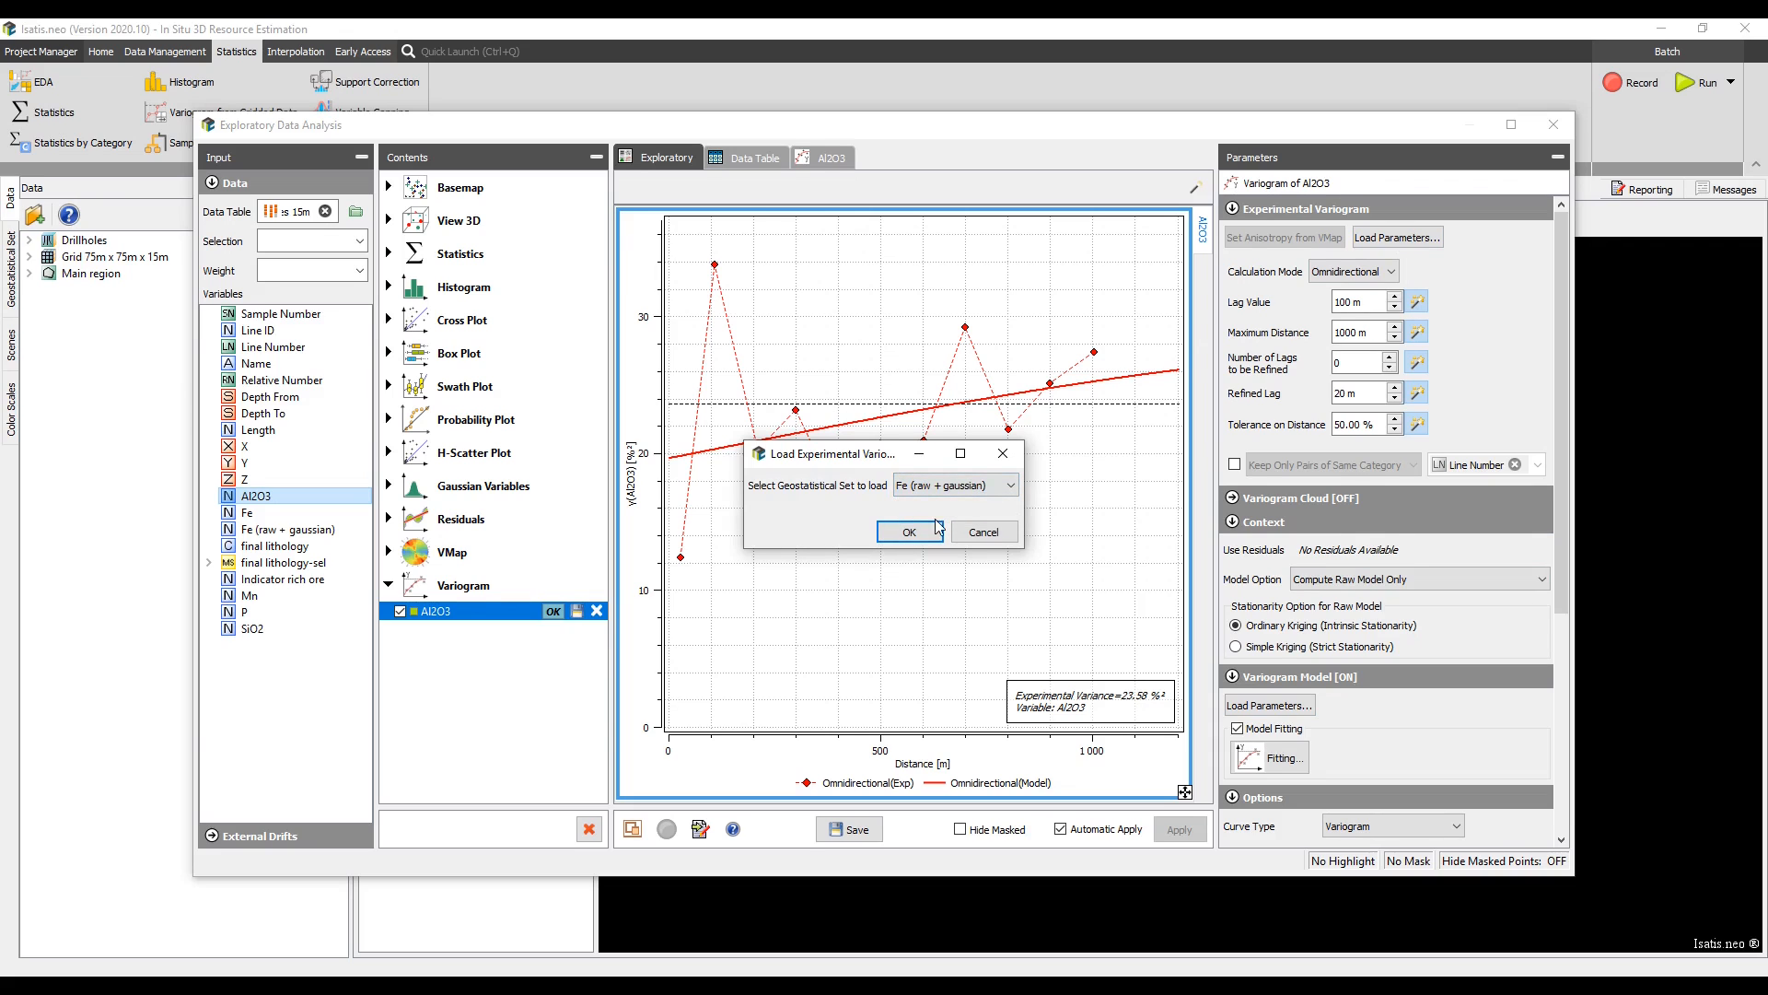
left_click(926, 534)
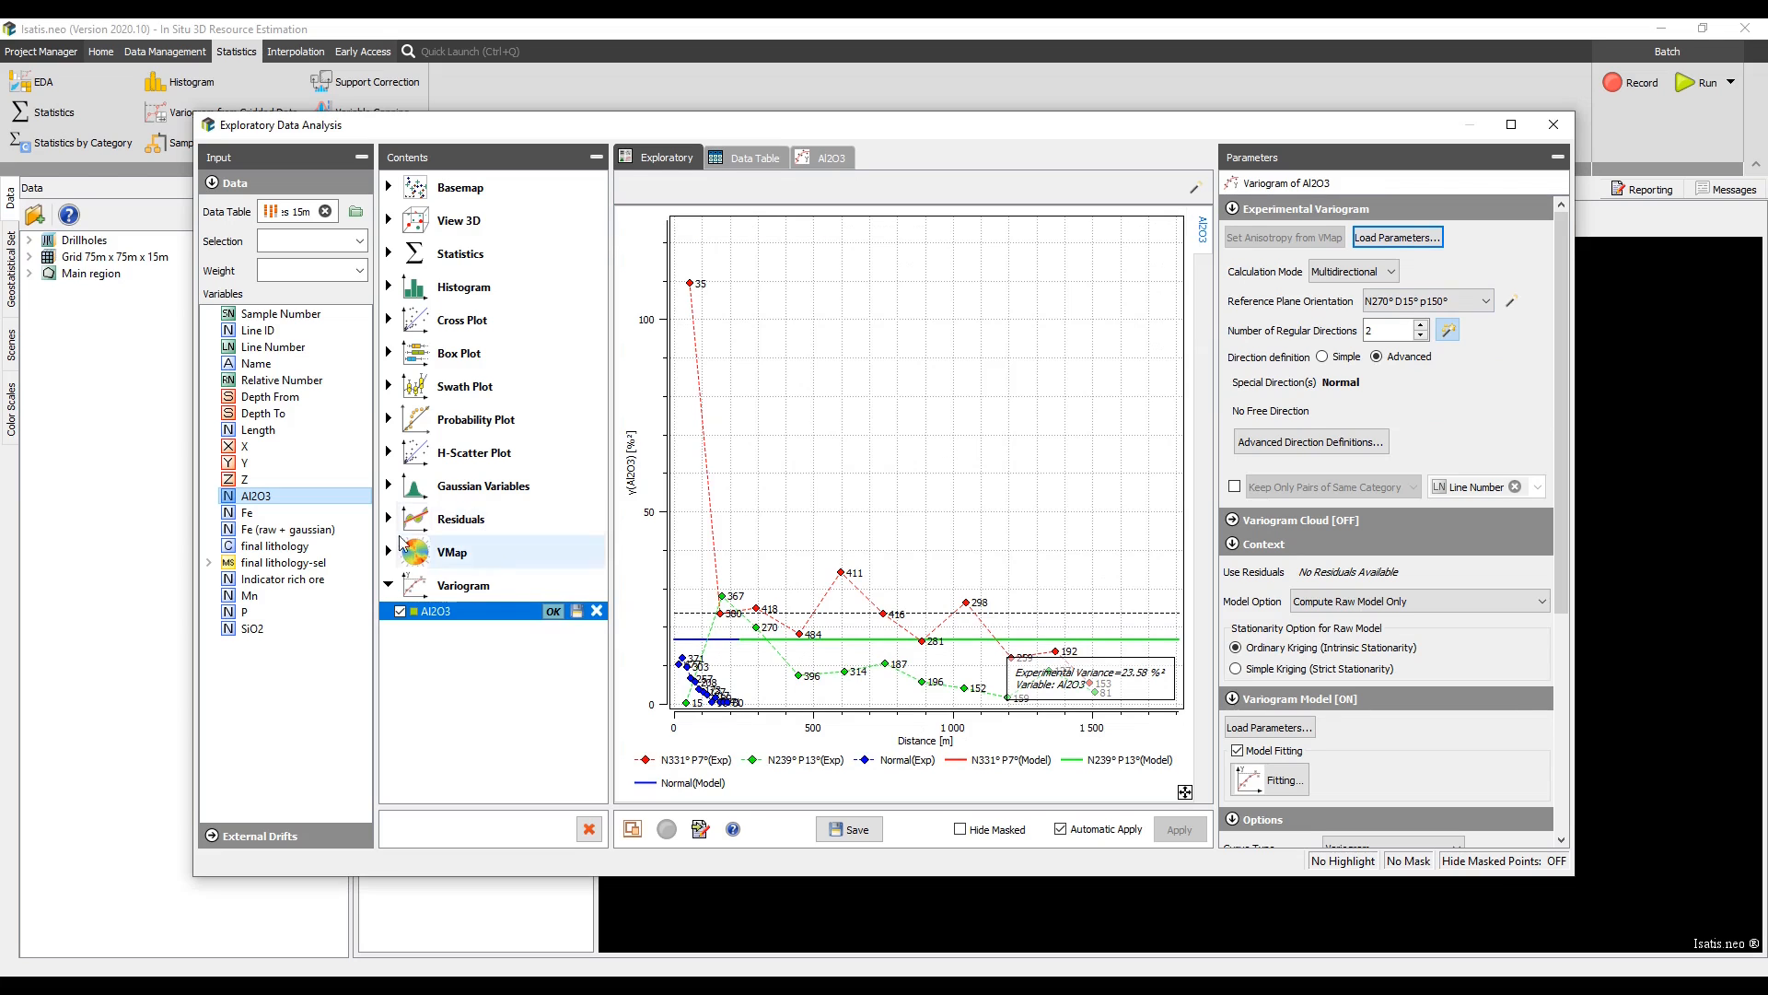
- Create a joint variogram of Al2O3 and Fe, load the Fe (raw + gaussian) variogram model with normalized sills, and close the analysis
left_click(287, 512, "ctrl")
left_click_drag(288, 512, 440, 622)
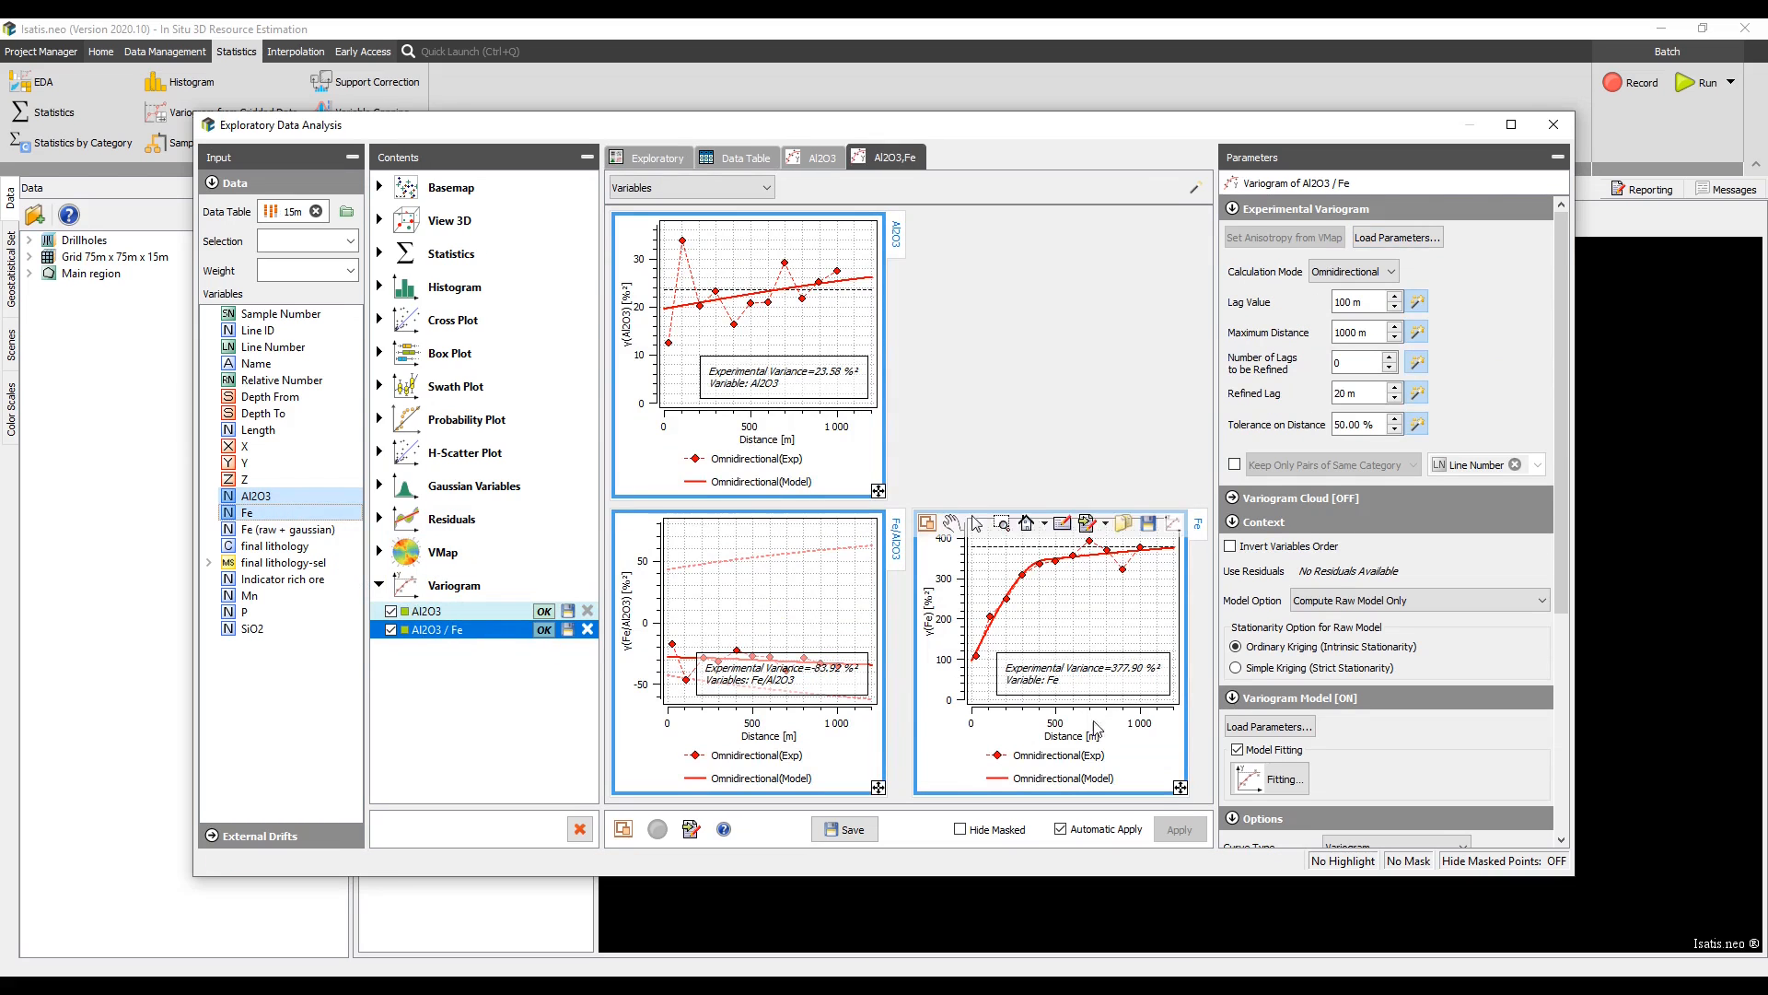
left_click(1264, 727)
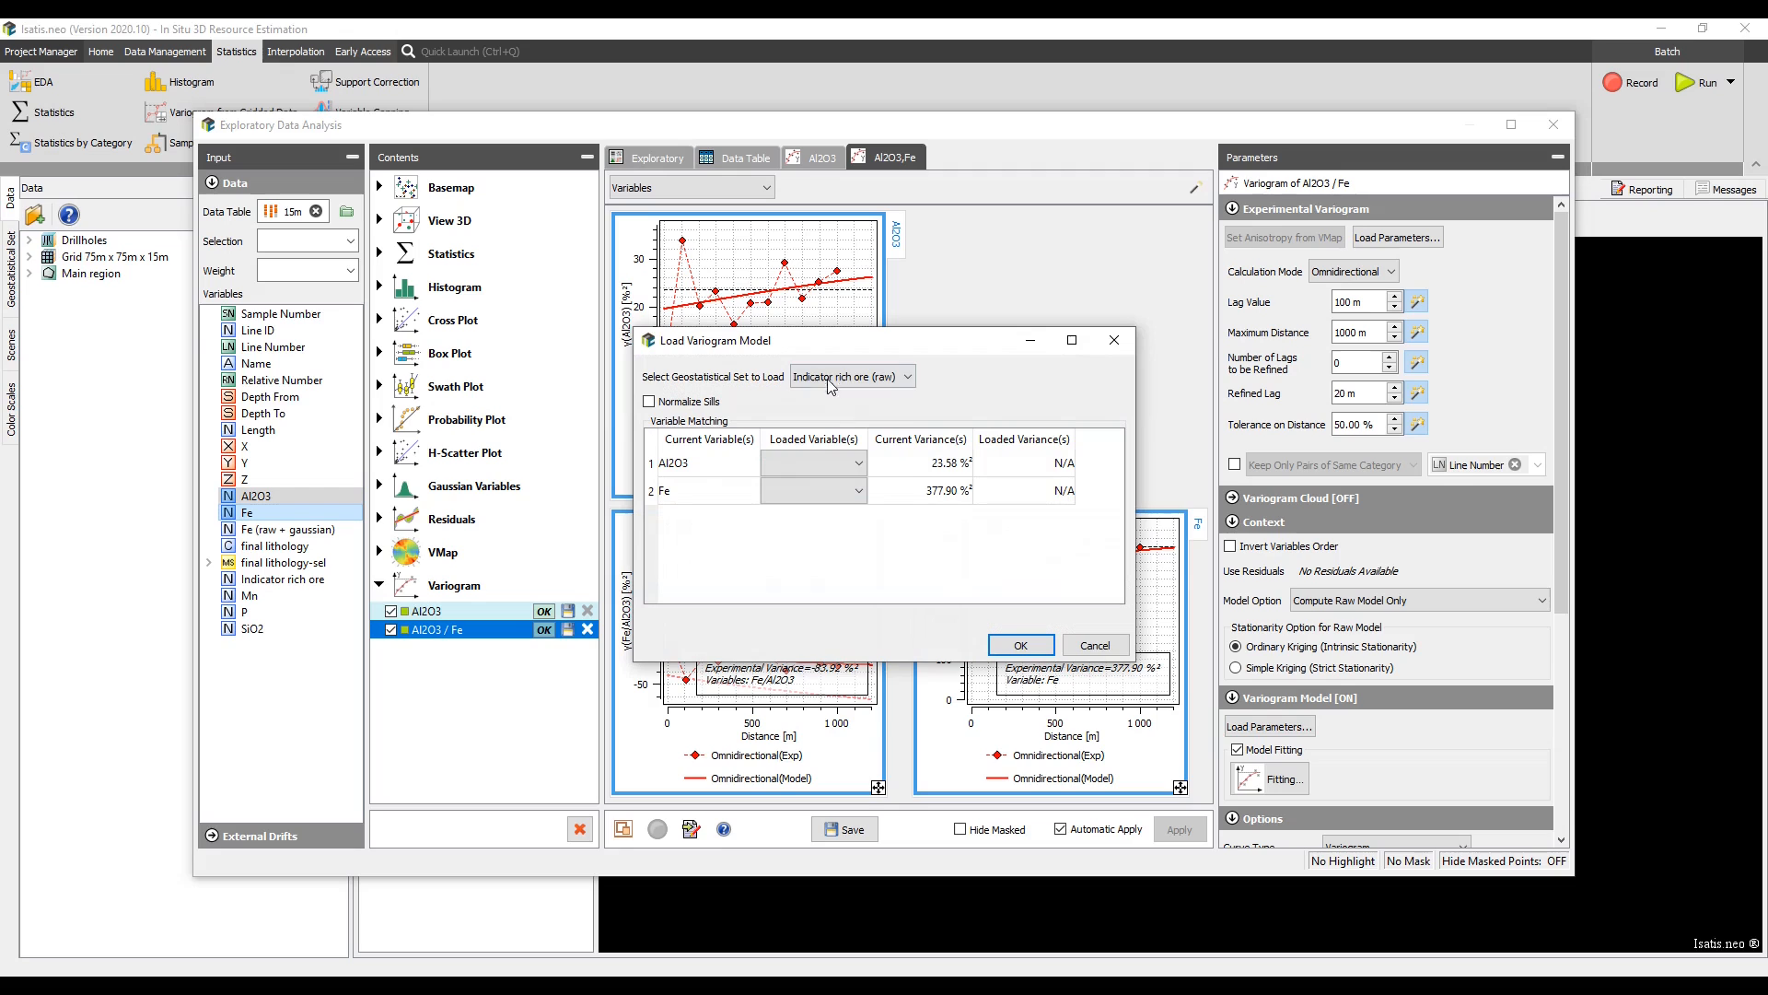
left_click(831, 380)
left_click(826, 406)
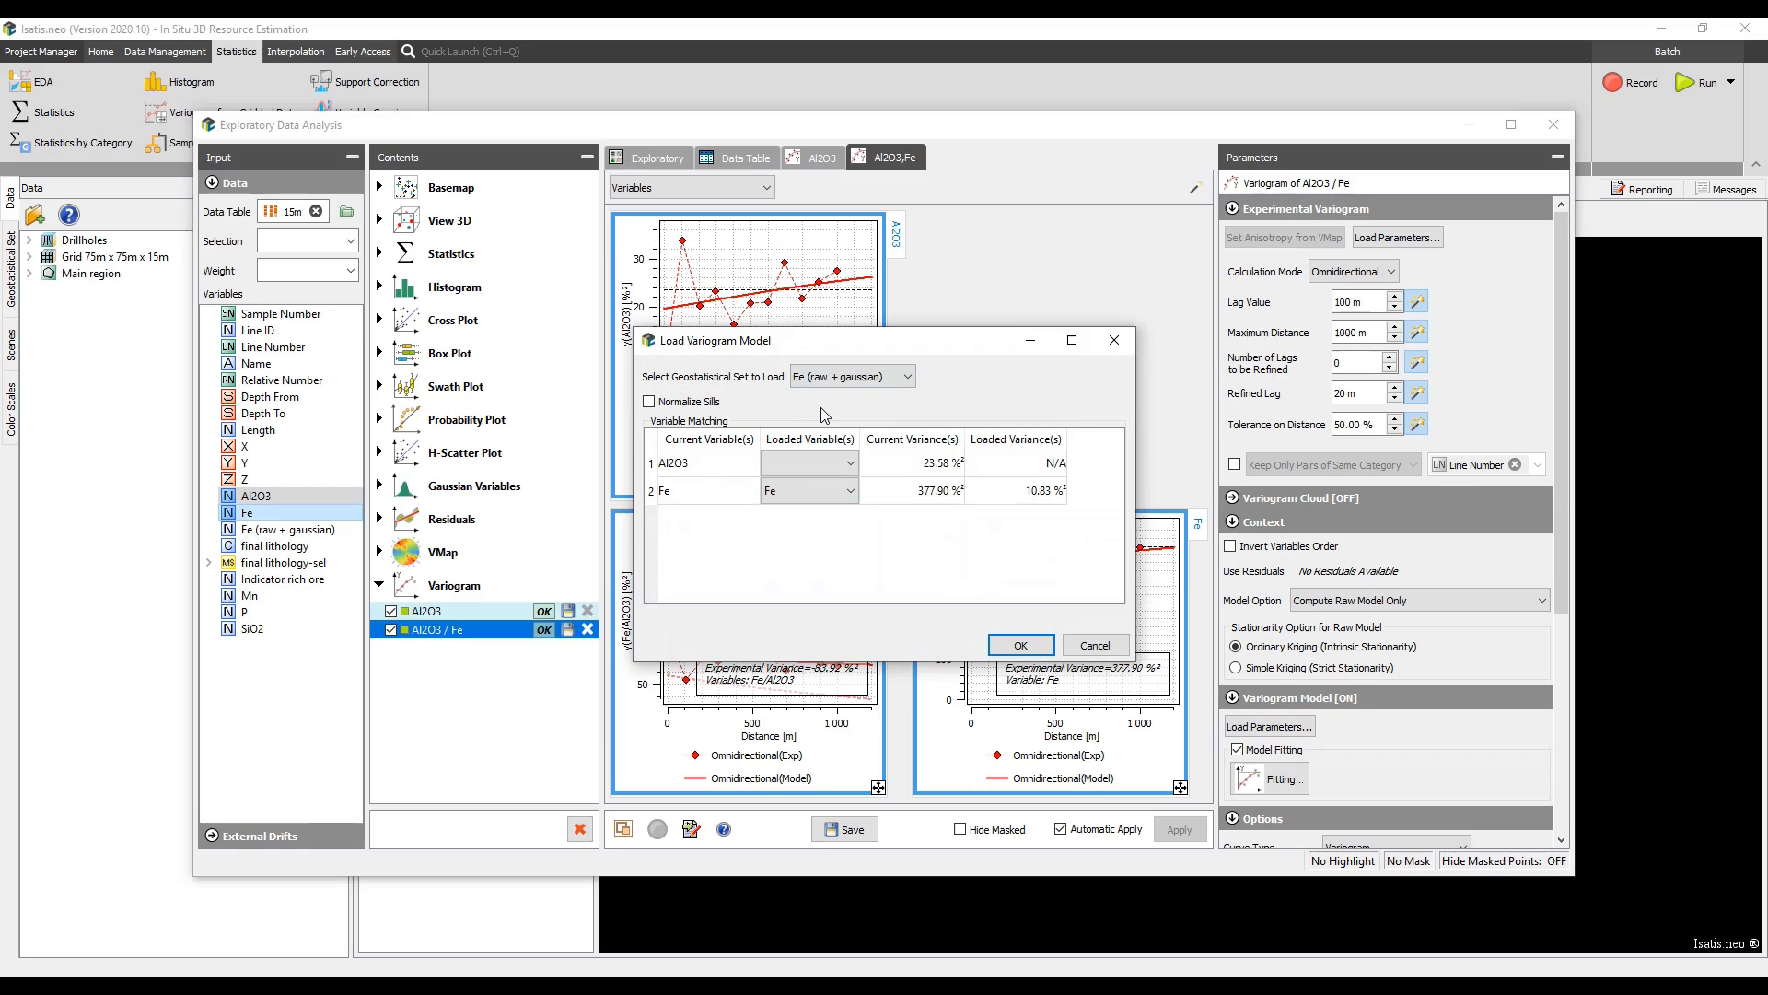
left_click(703, 403)
left_click(1021, 644)
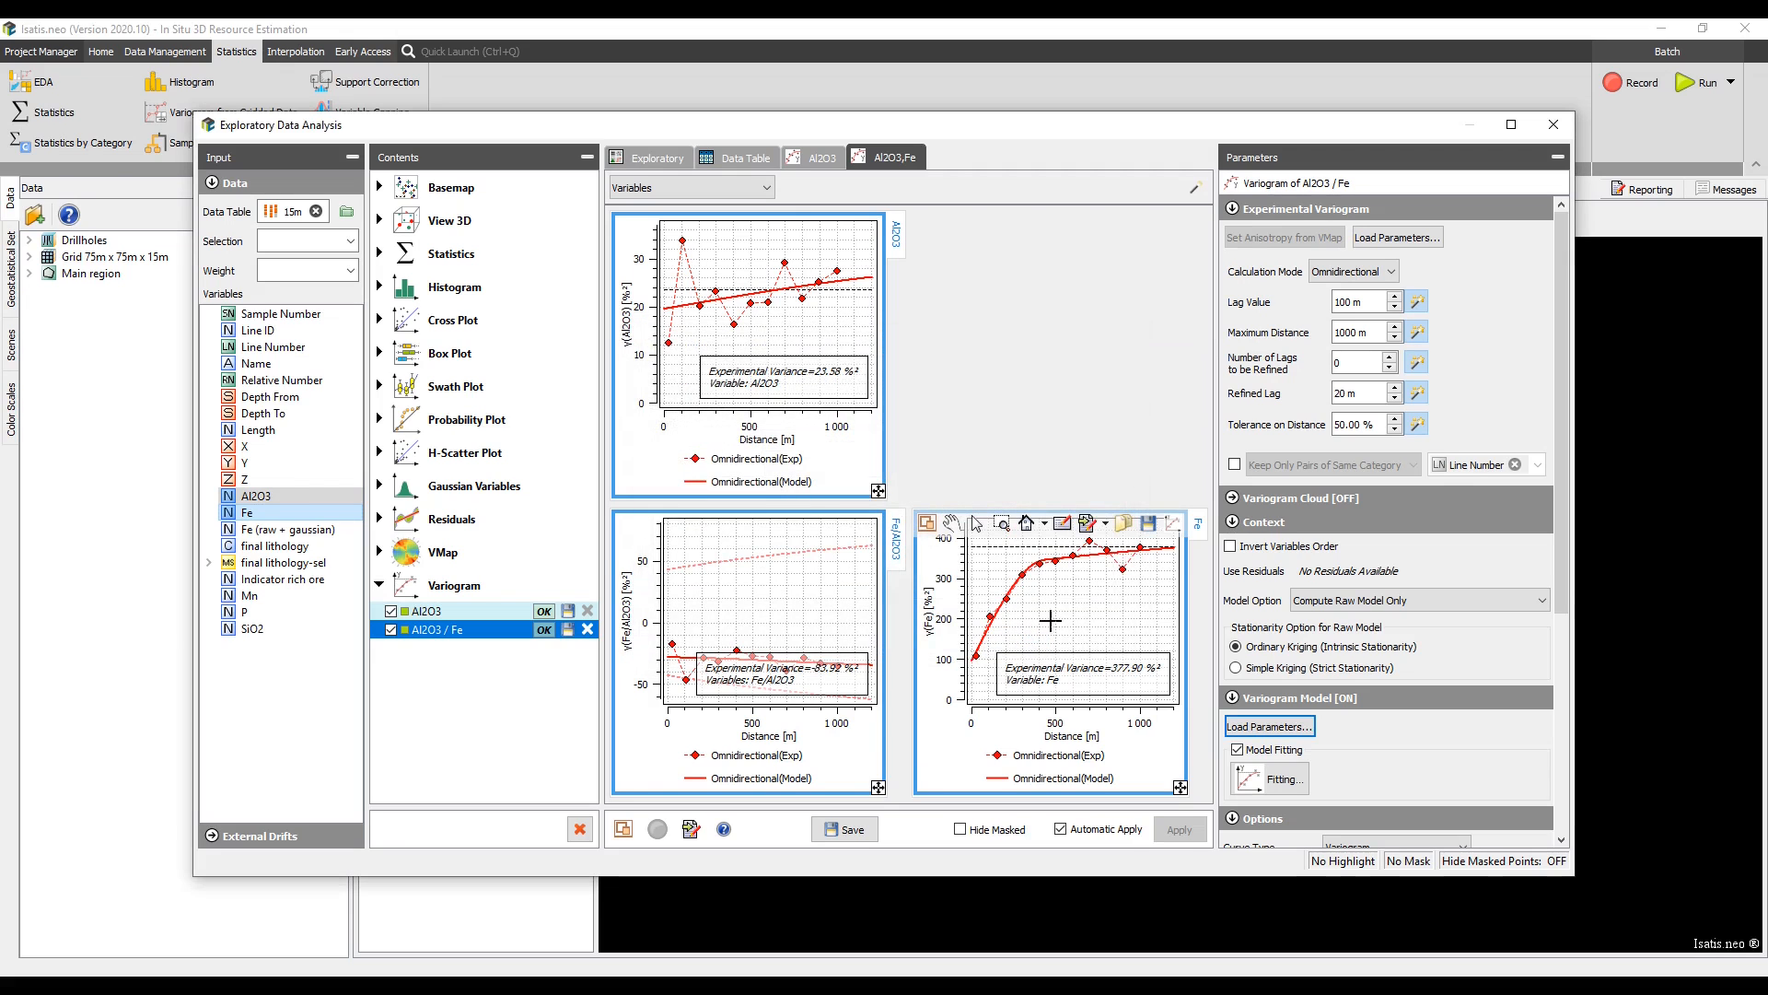
left_click(1542, 126)
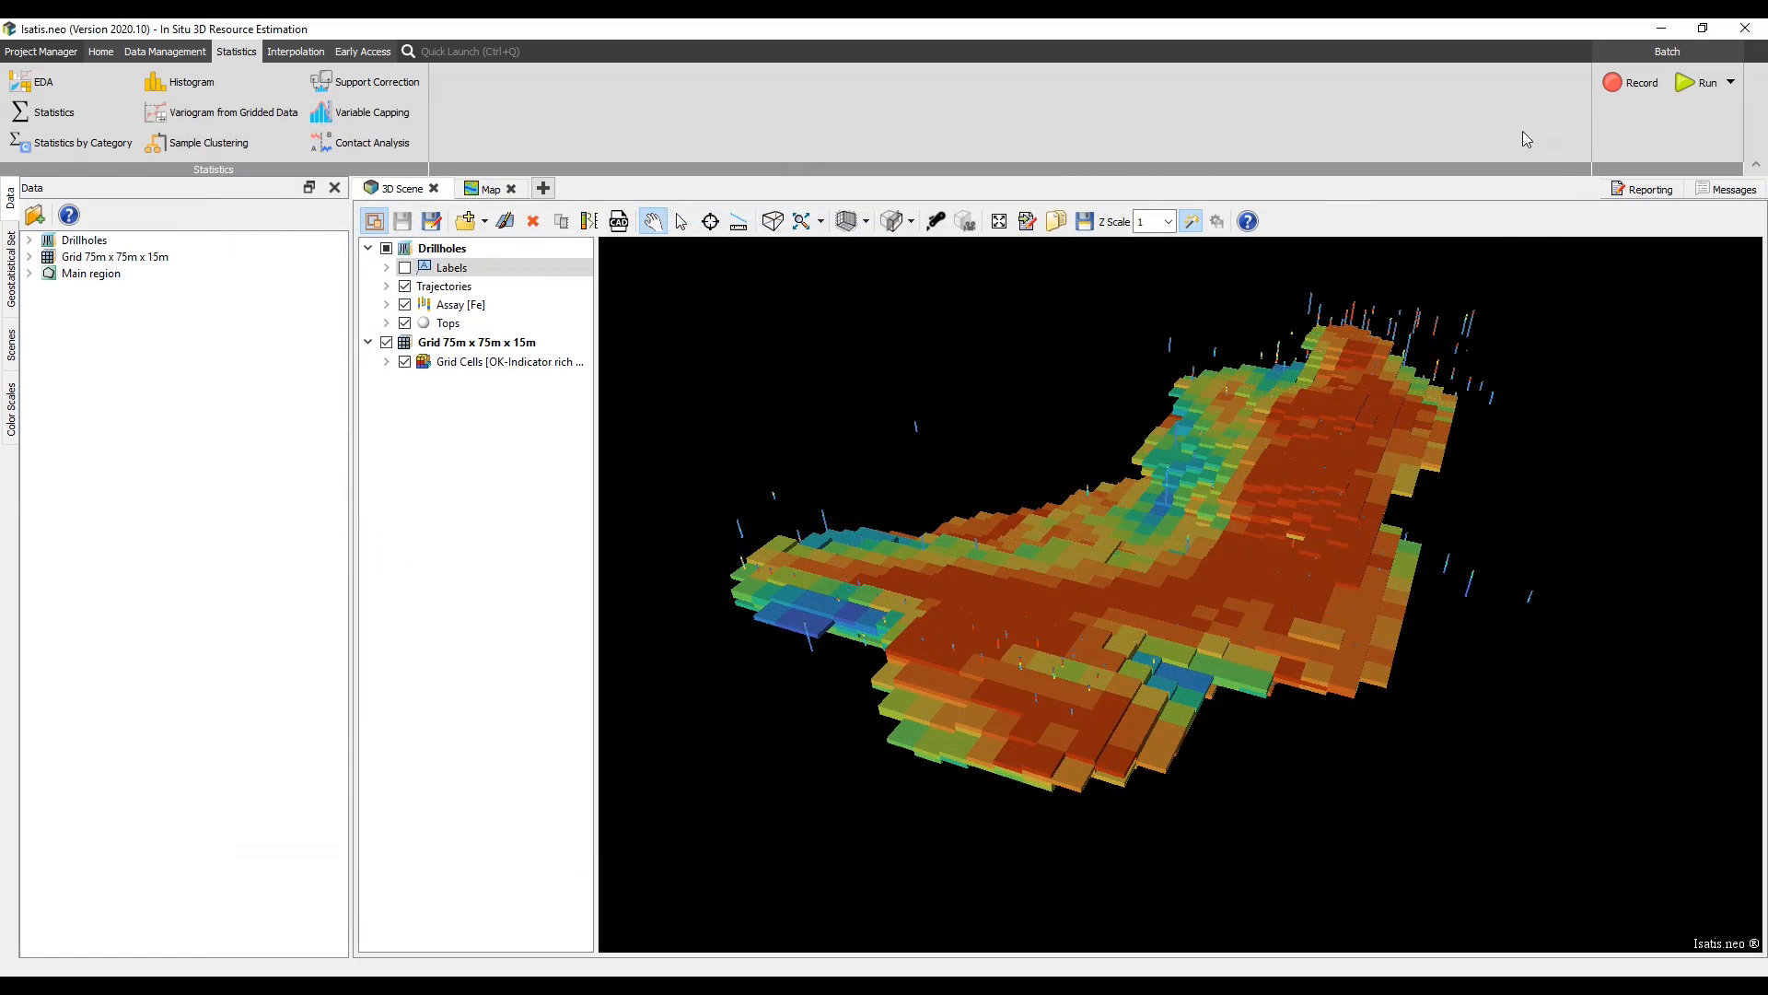
- Export the variogram model of the Fe (raw + gaussian) geostatistical set to G-Set_Fe (raw + gaussian).xls
left_click(13, 295)
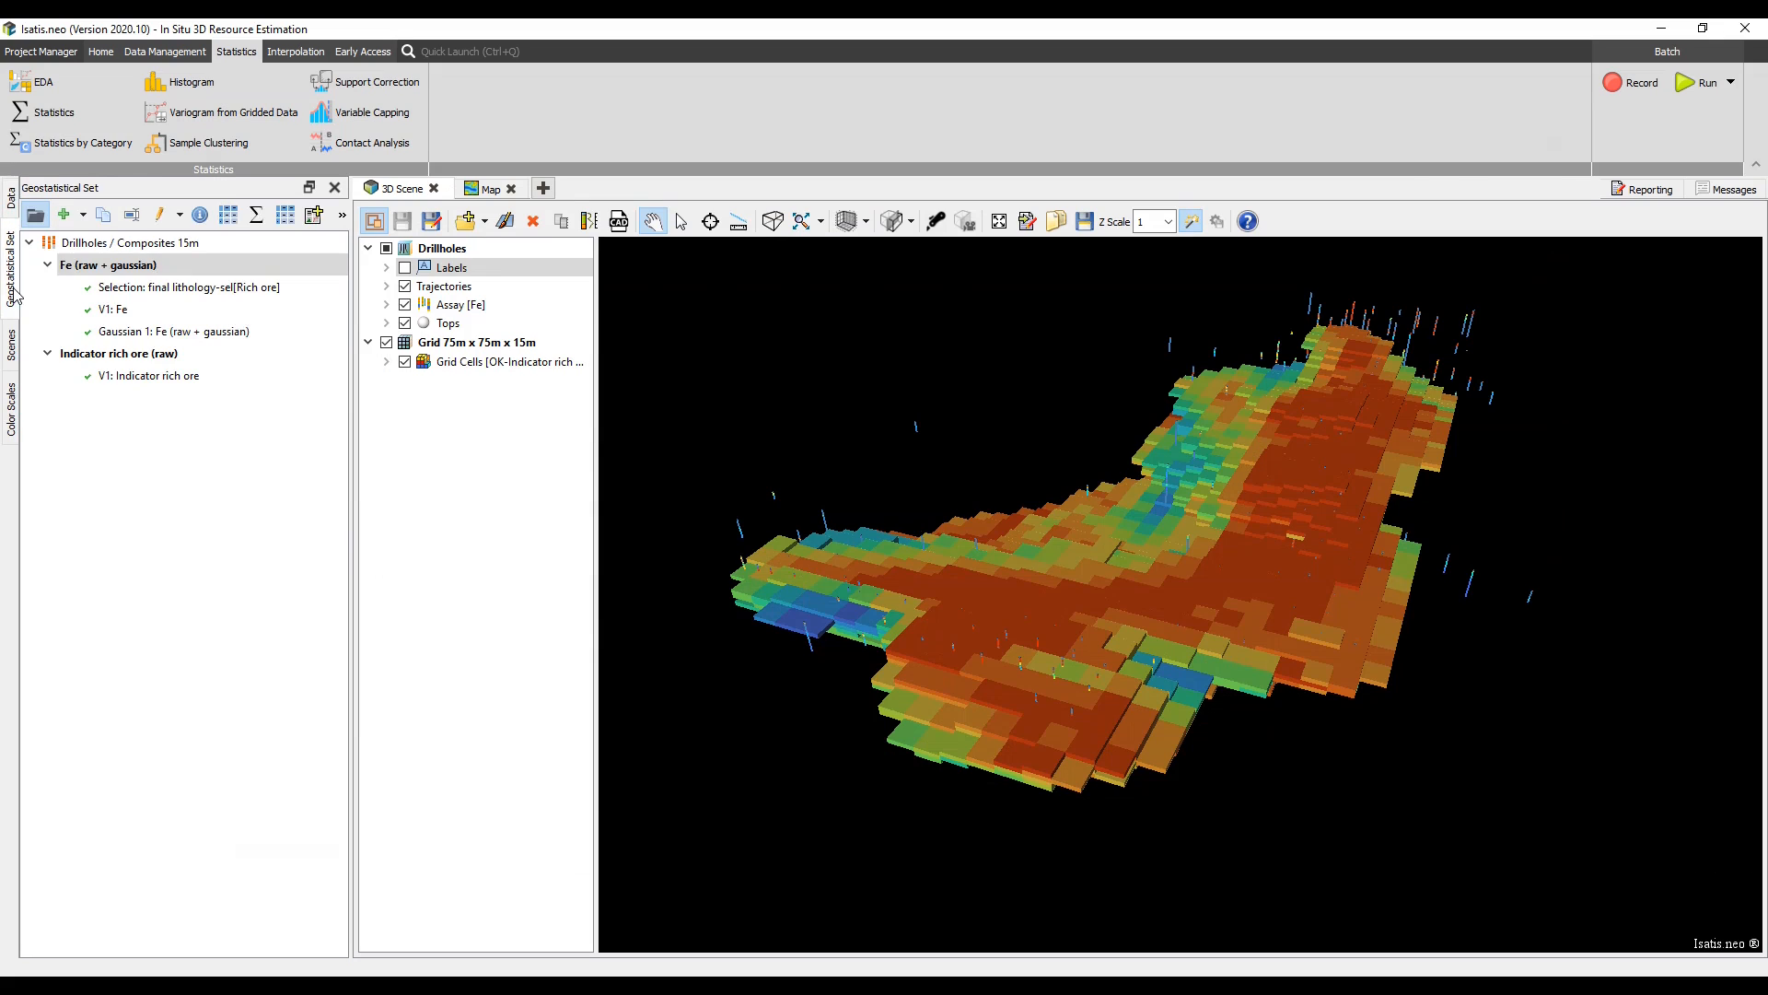
right_click(95, 266)
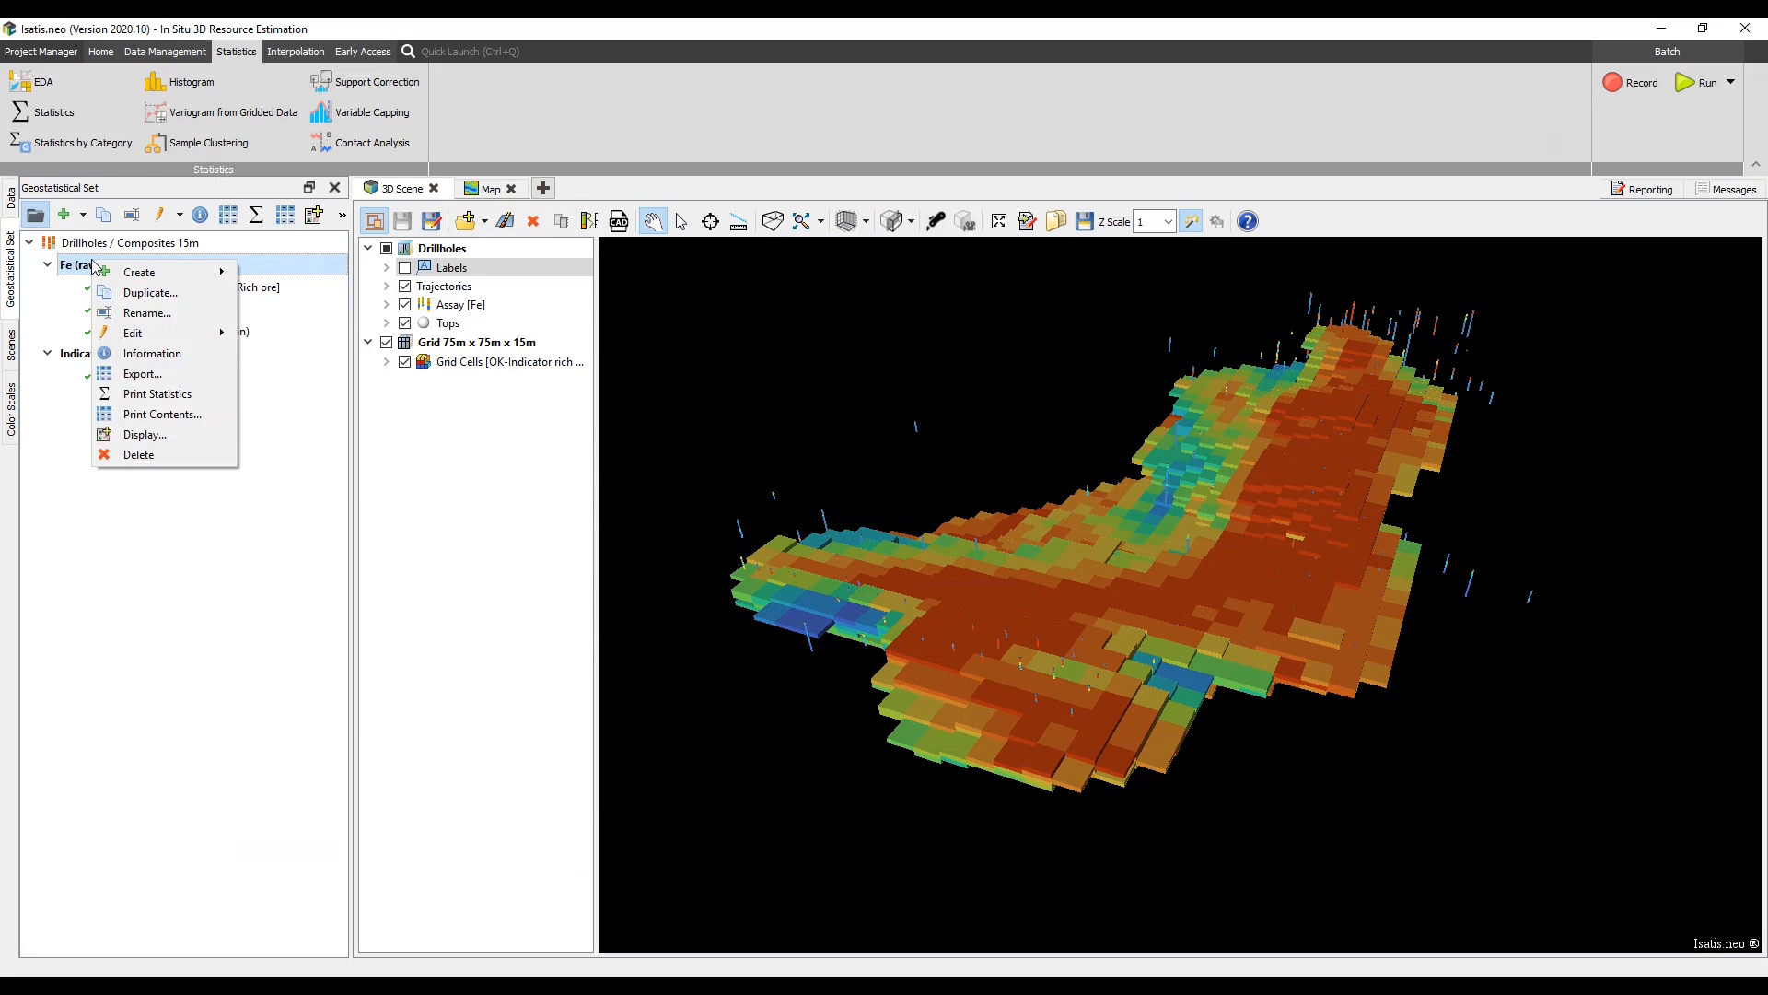
left_click(130, 378)
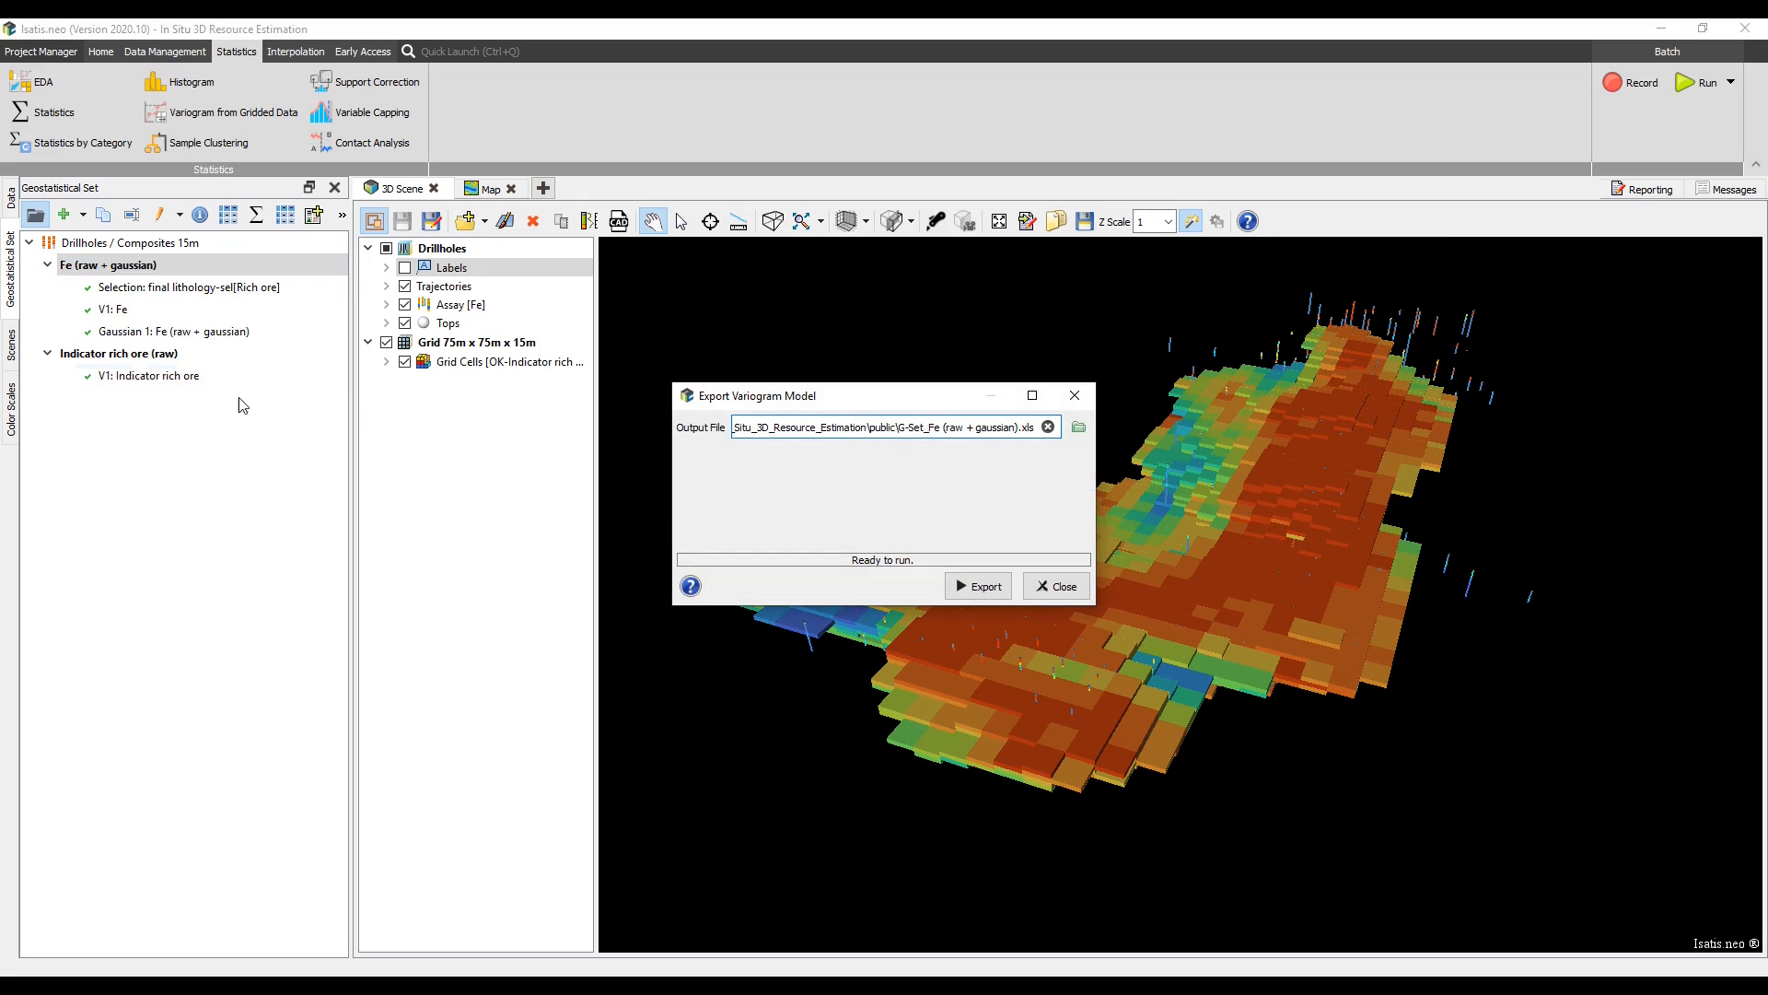
left_click(965, 588)
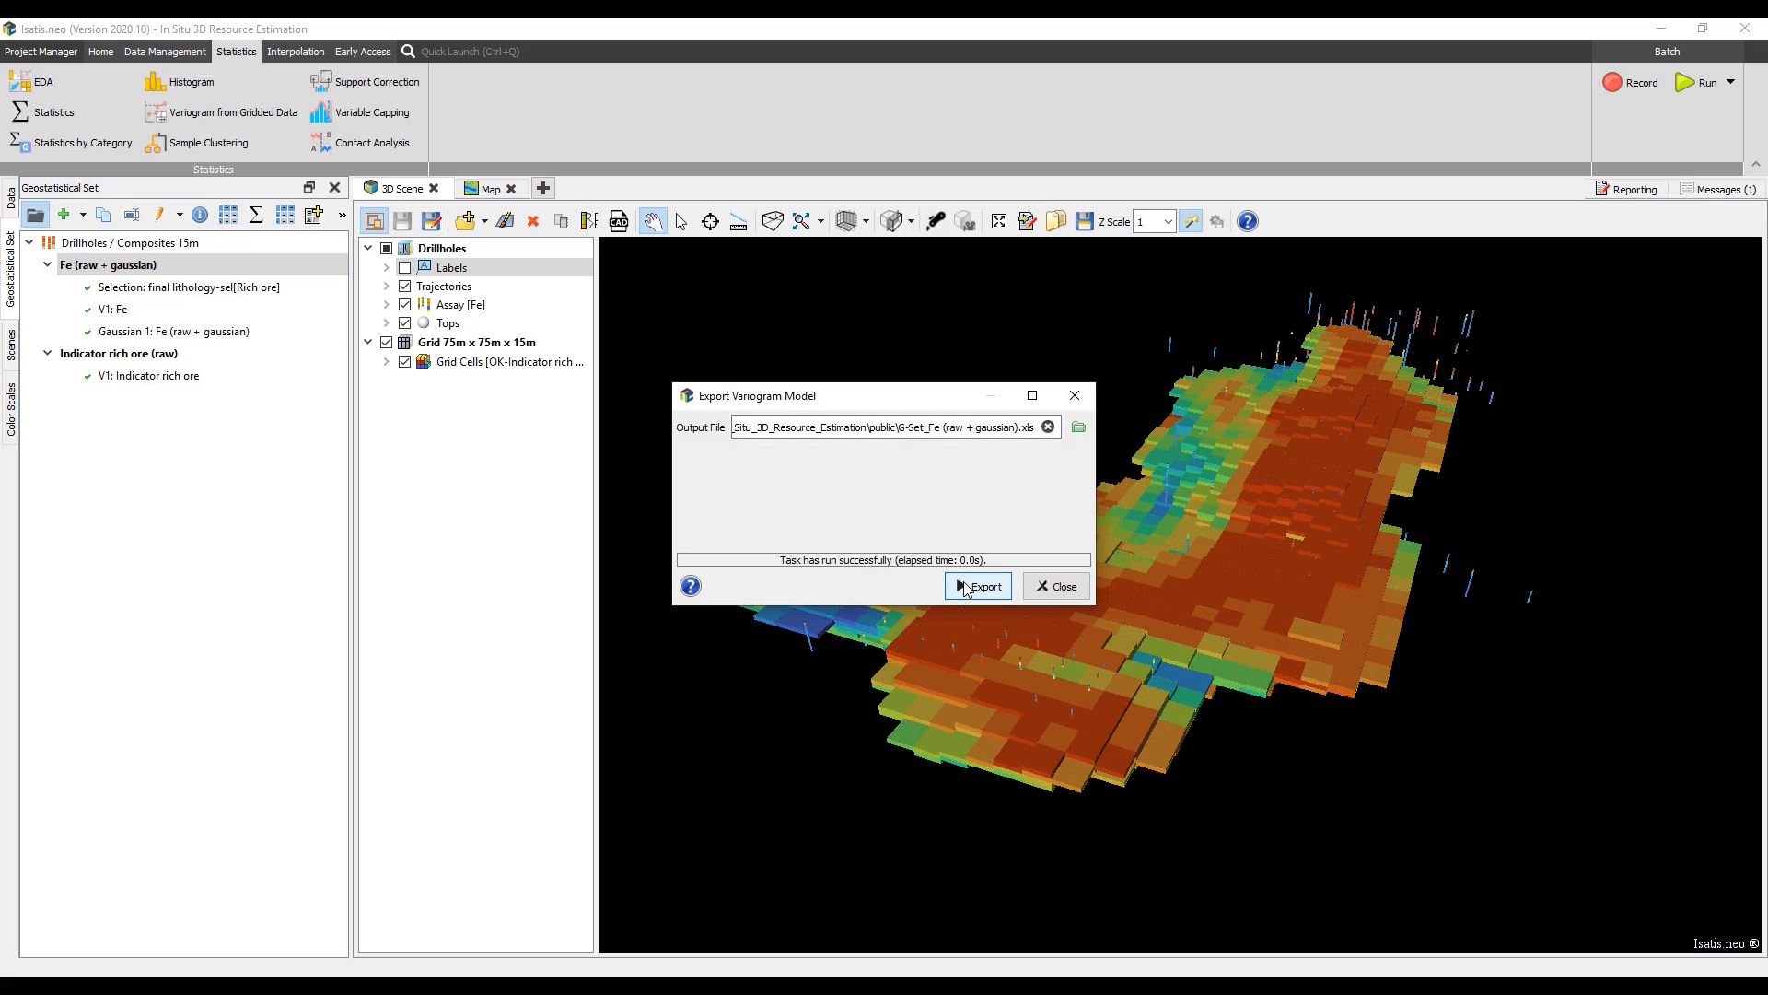
left_click(1057, 586)
- Open the exported Fe (raw + gaussian) spreadsheet from the export message, review its variogram parameters, and close it
left_click(1712, 189)
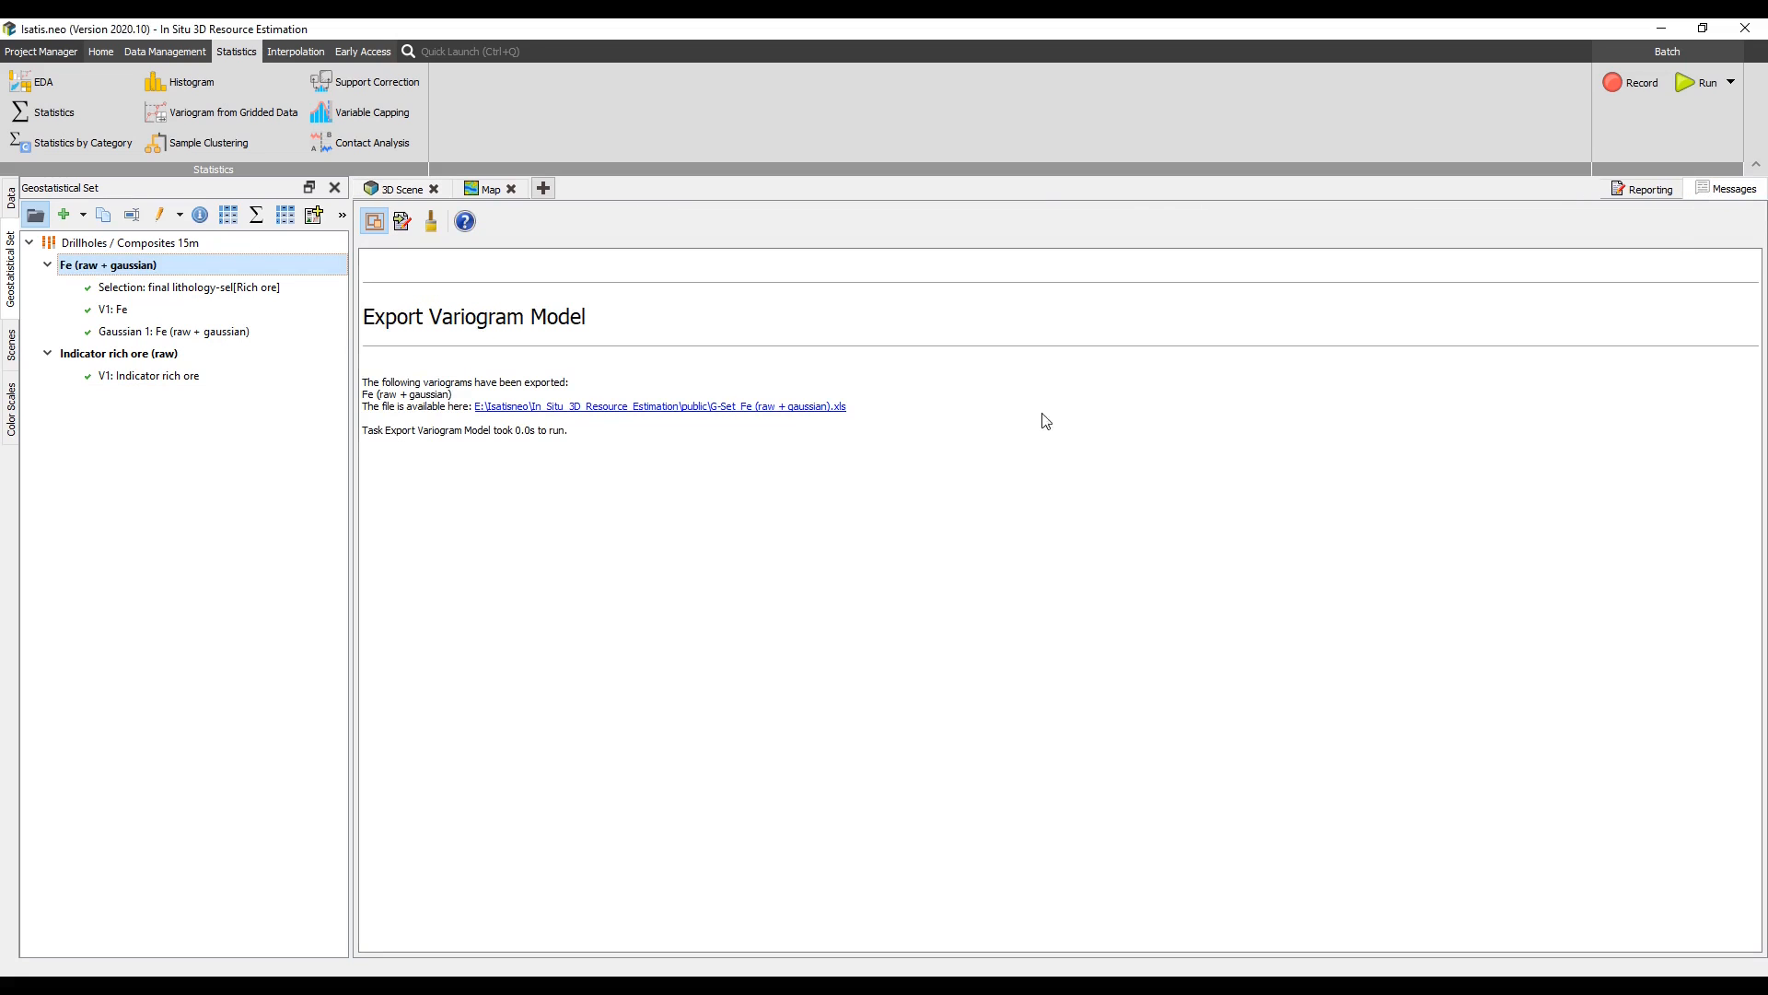
left_click(761, 408)
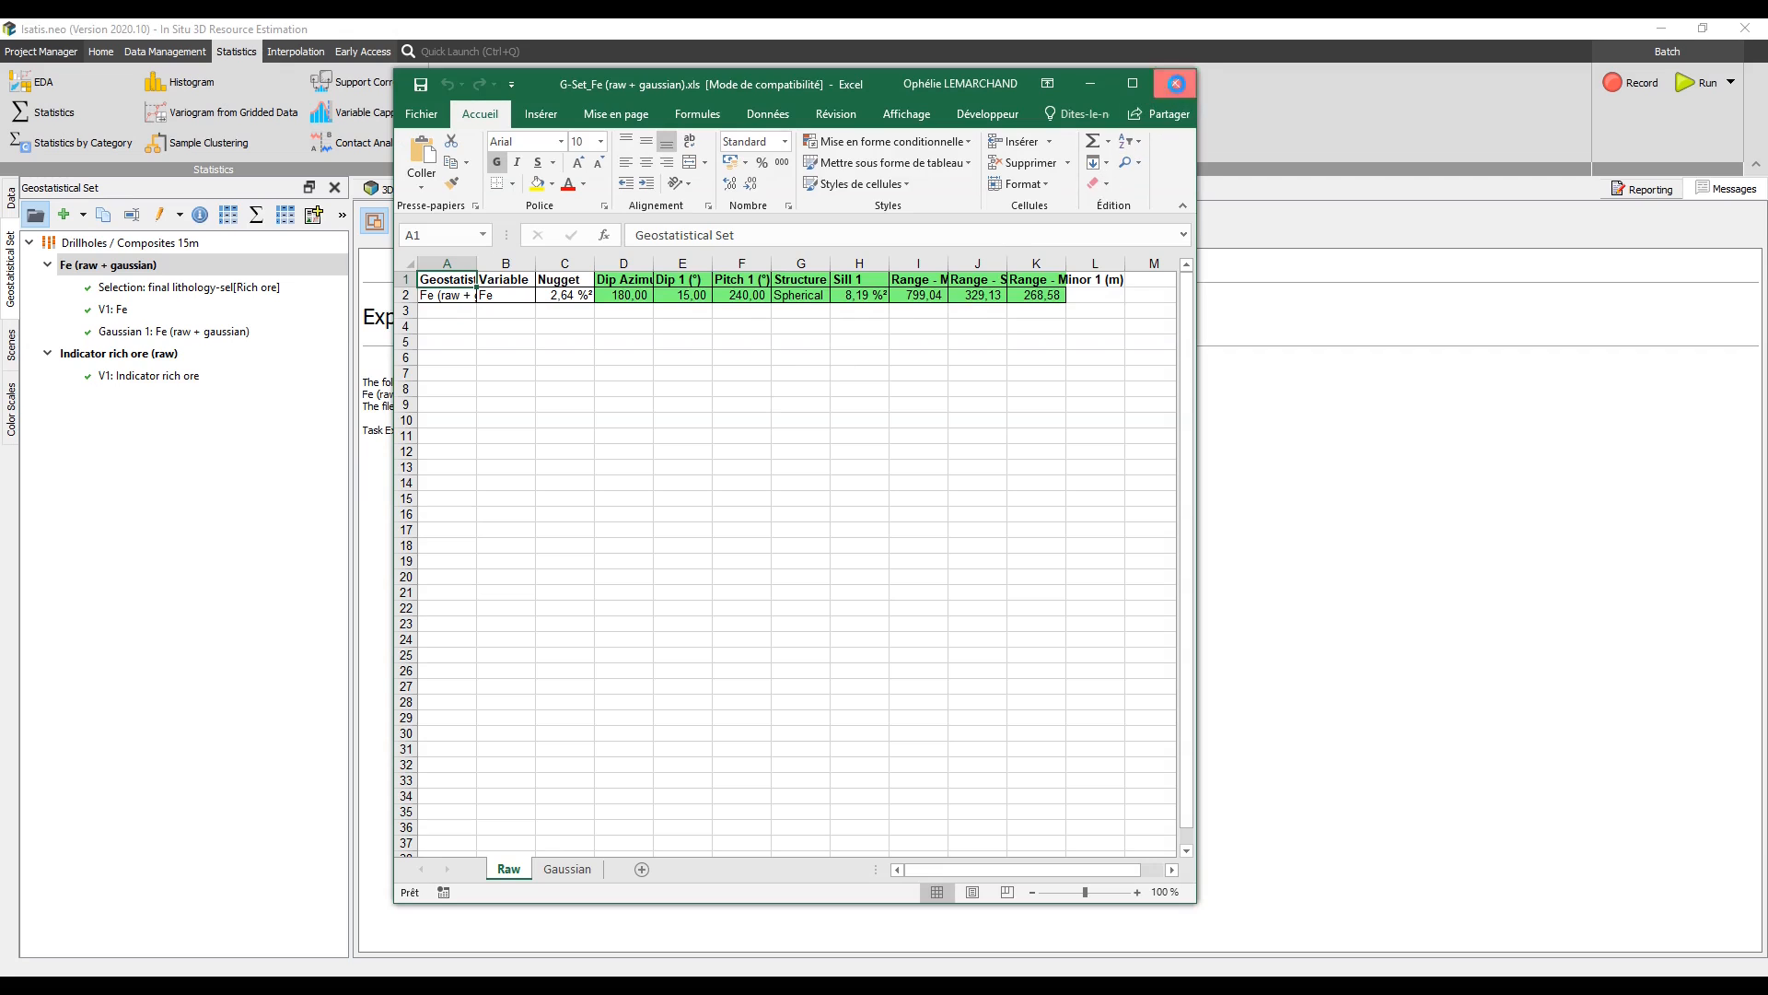
left_click(1175, 84)
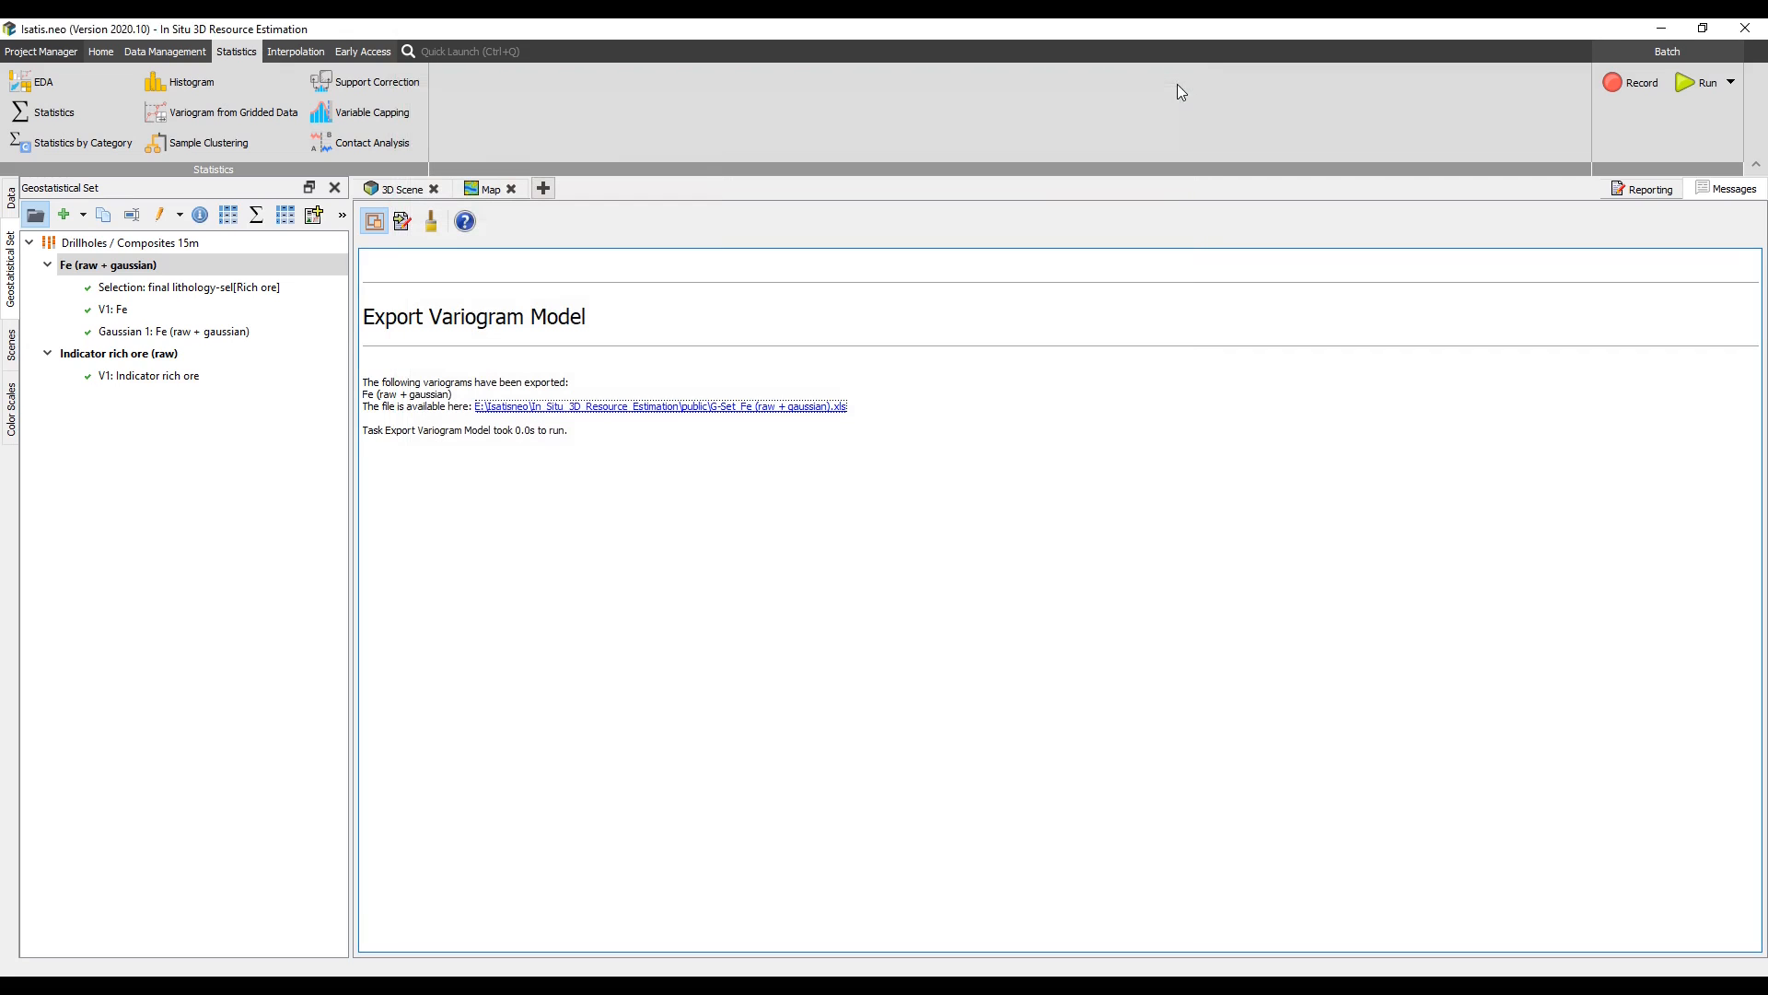
- Export the variogram models of both Fe (raw + gaussian) and Indicator rich ore (raw) together to G-Set.xls
left_click(220, 273)
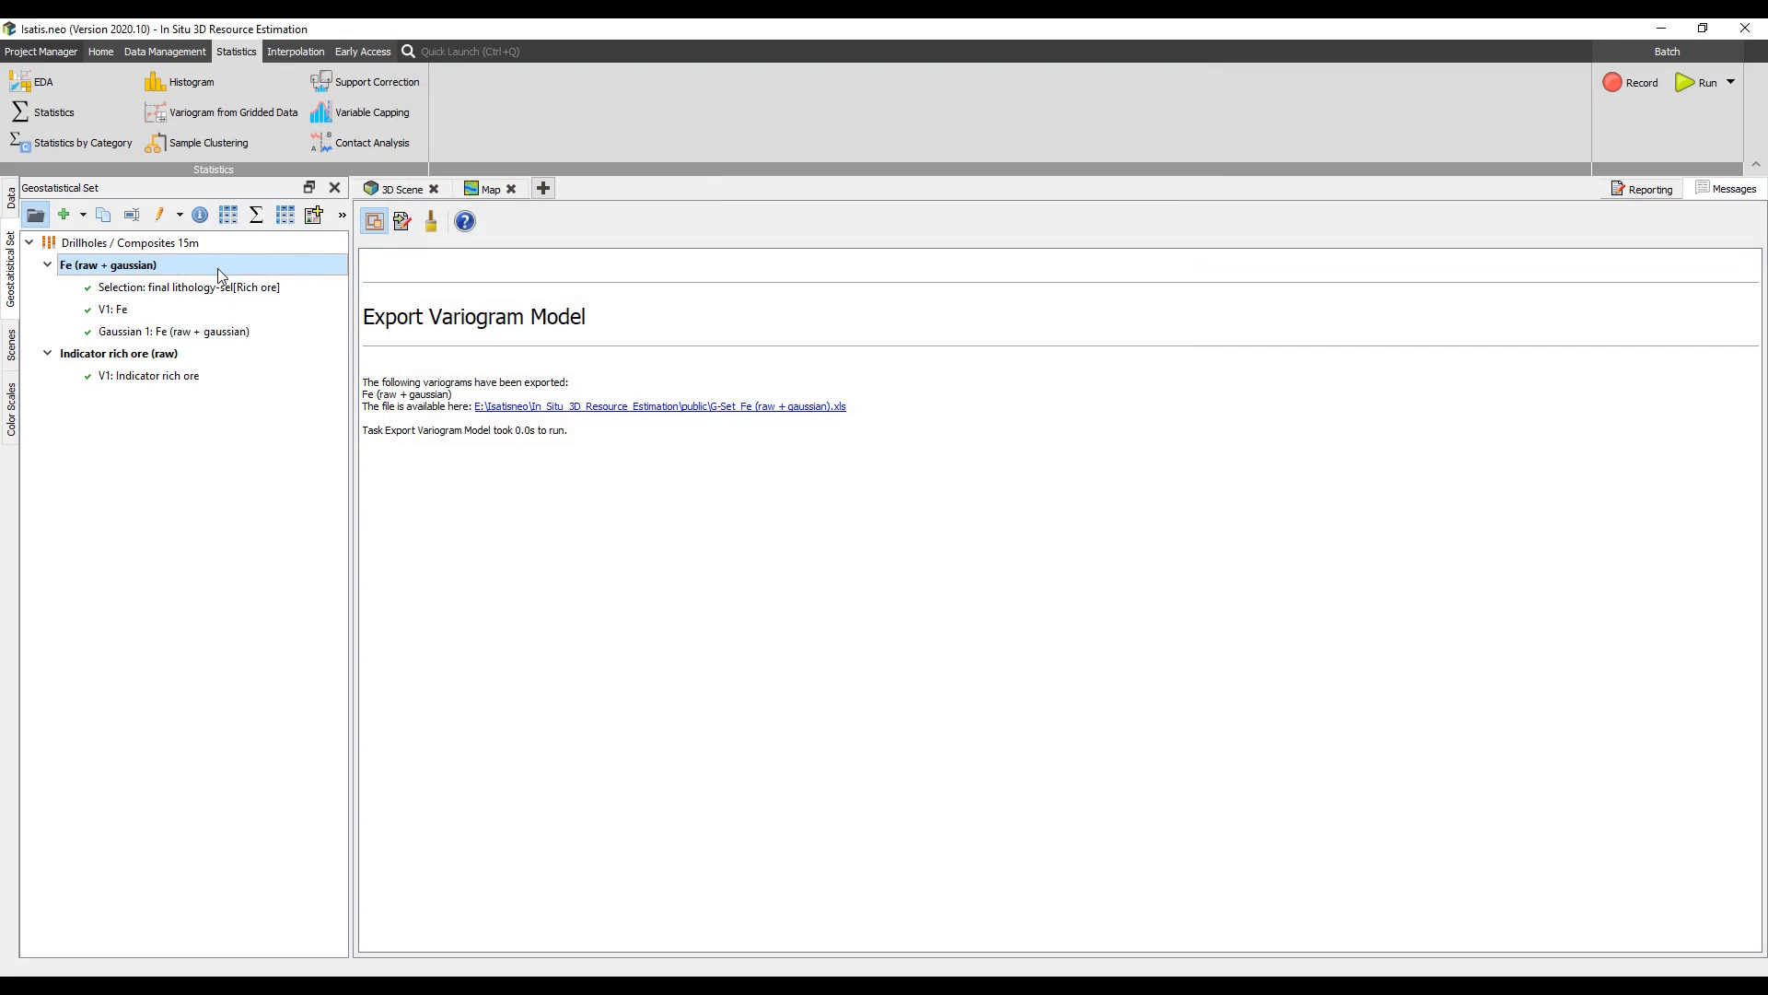
left_click(152, 363, "ctrl")
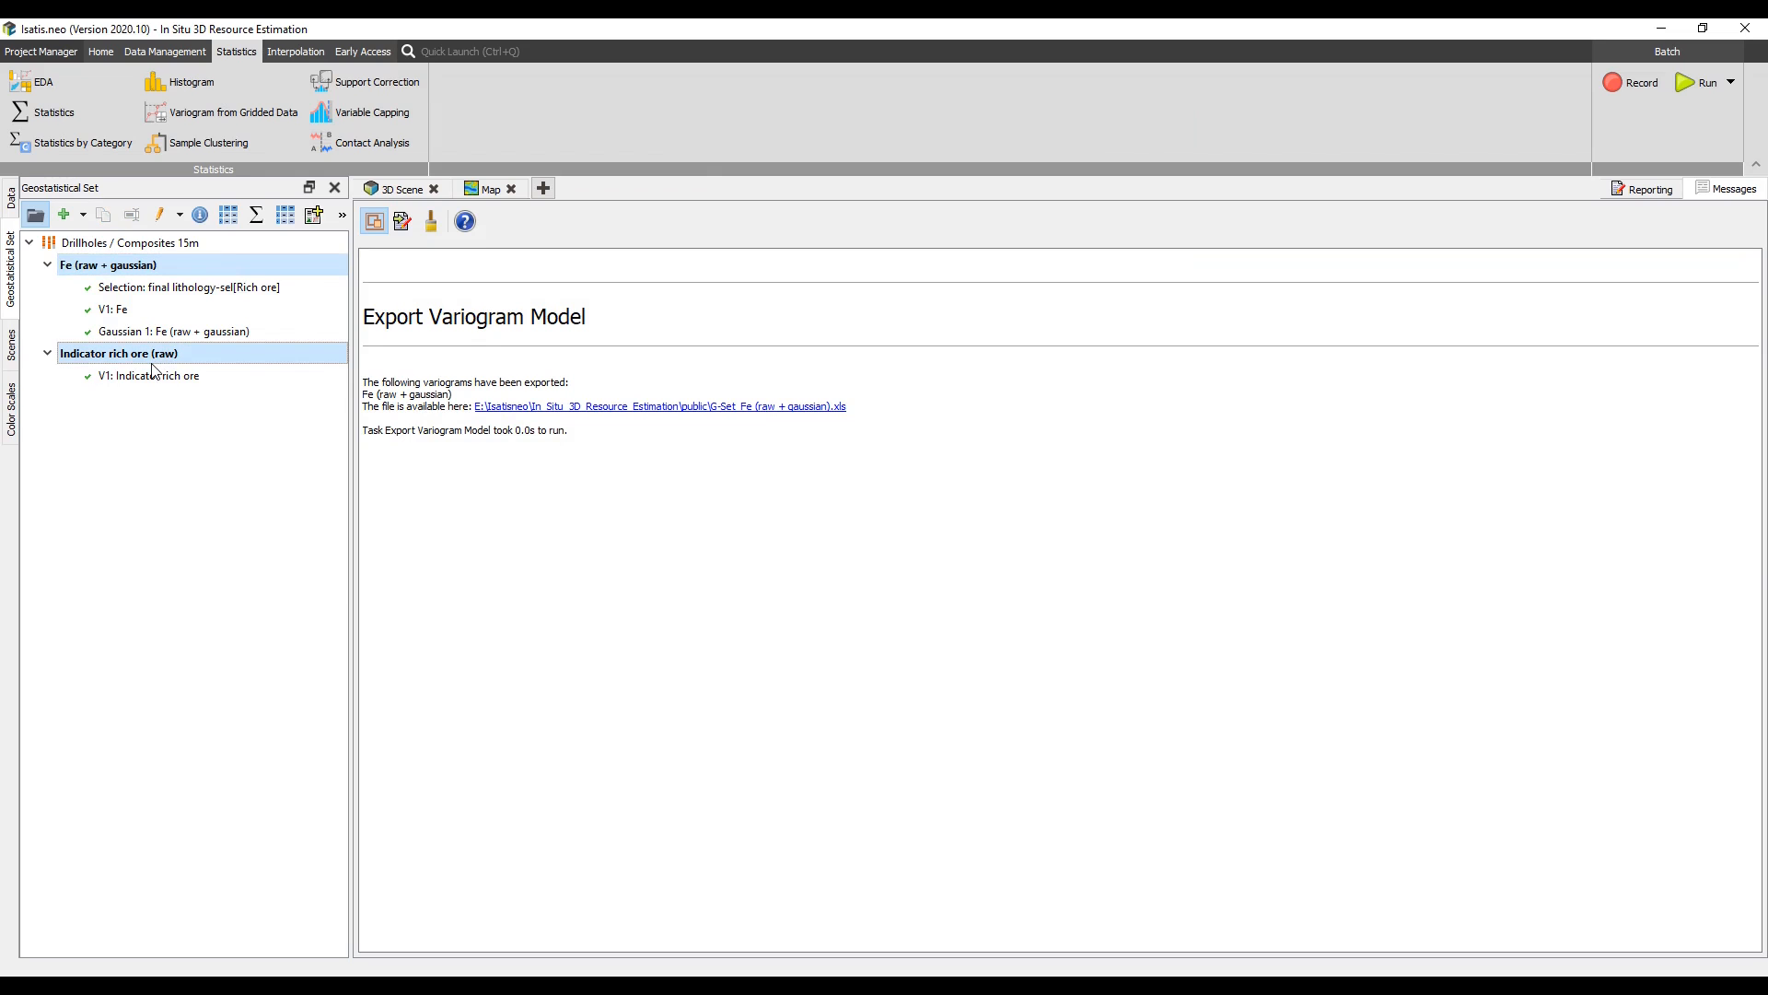
right_click(152, 368)
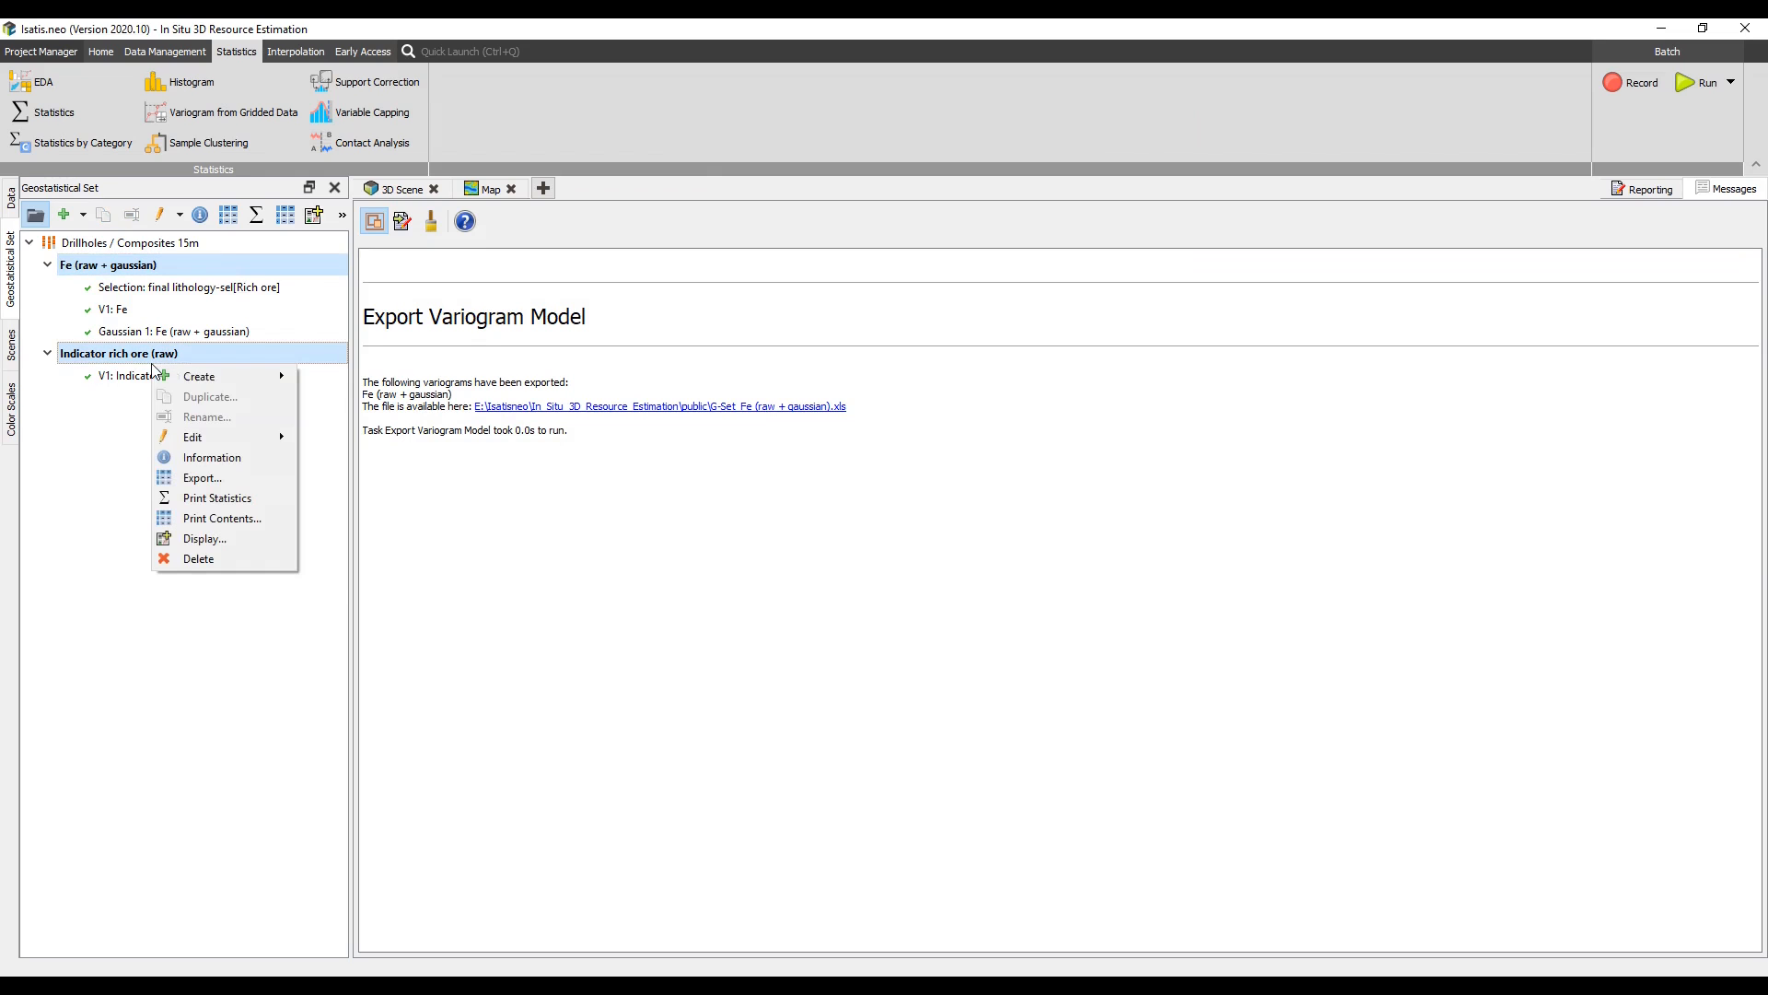
left_click(194, 479)
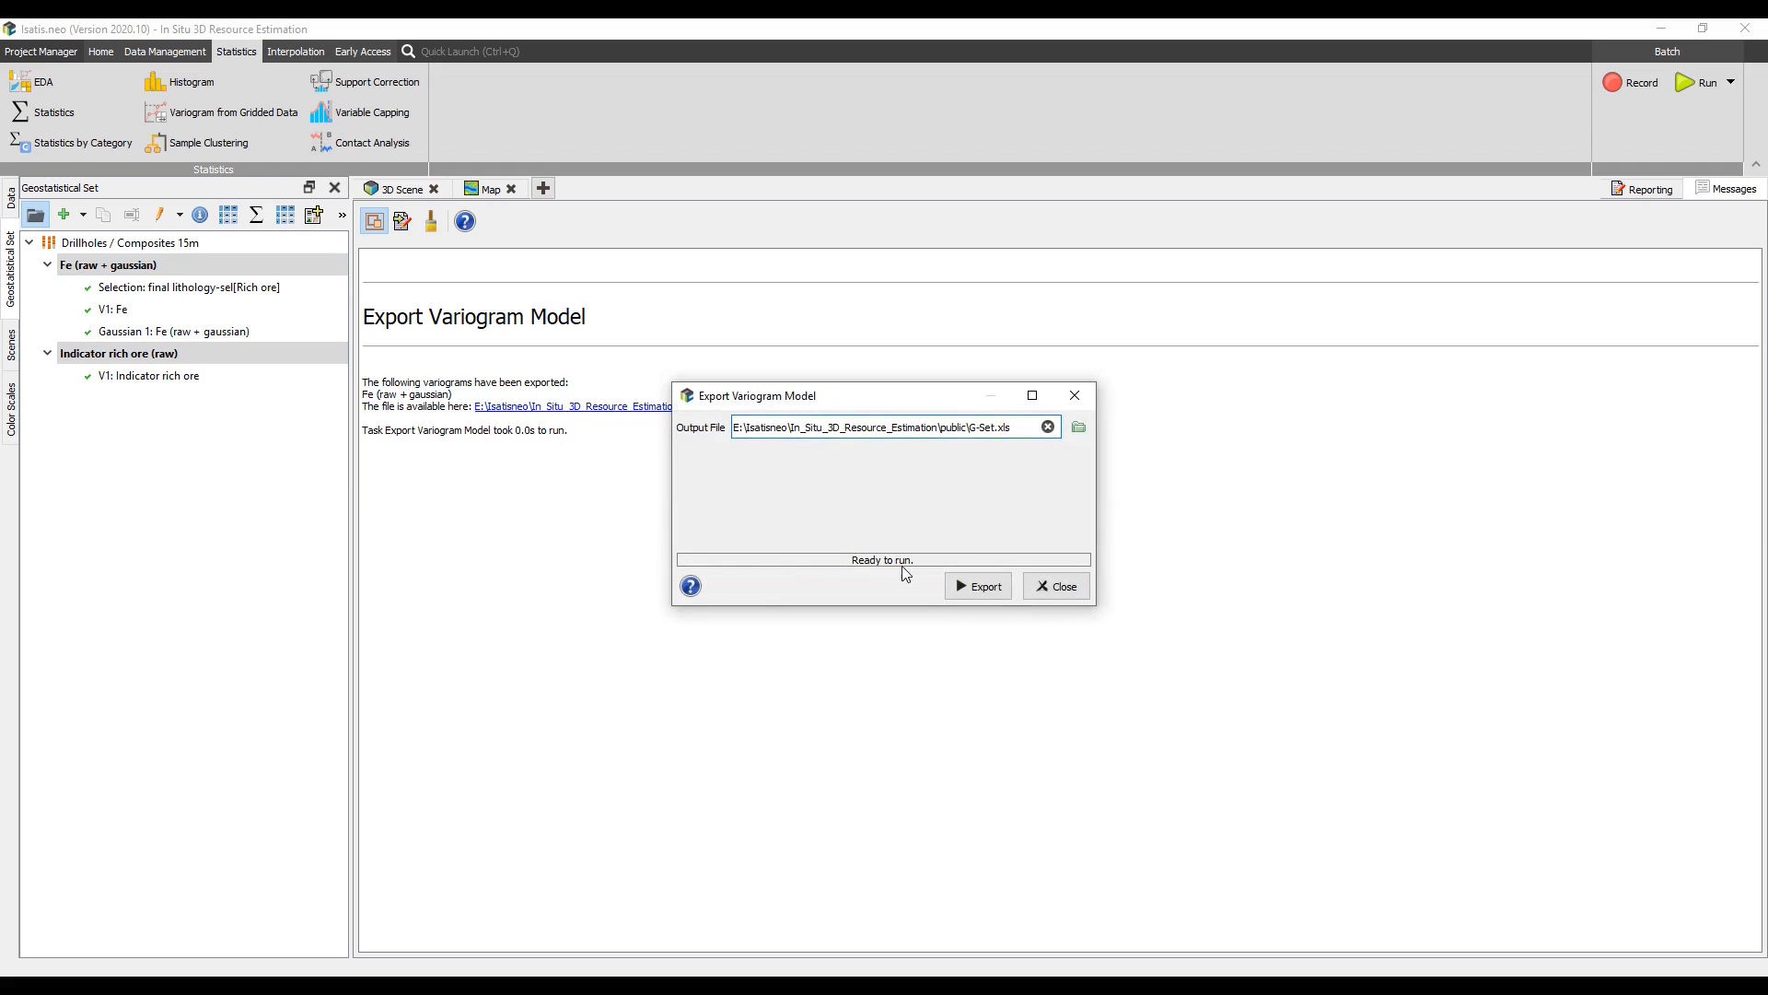
left_click(957, 590)
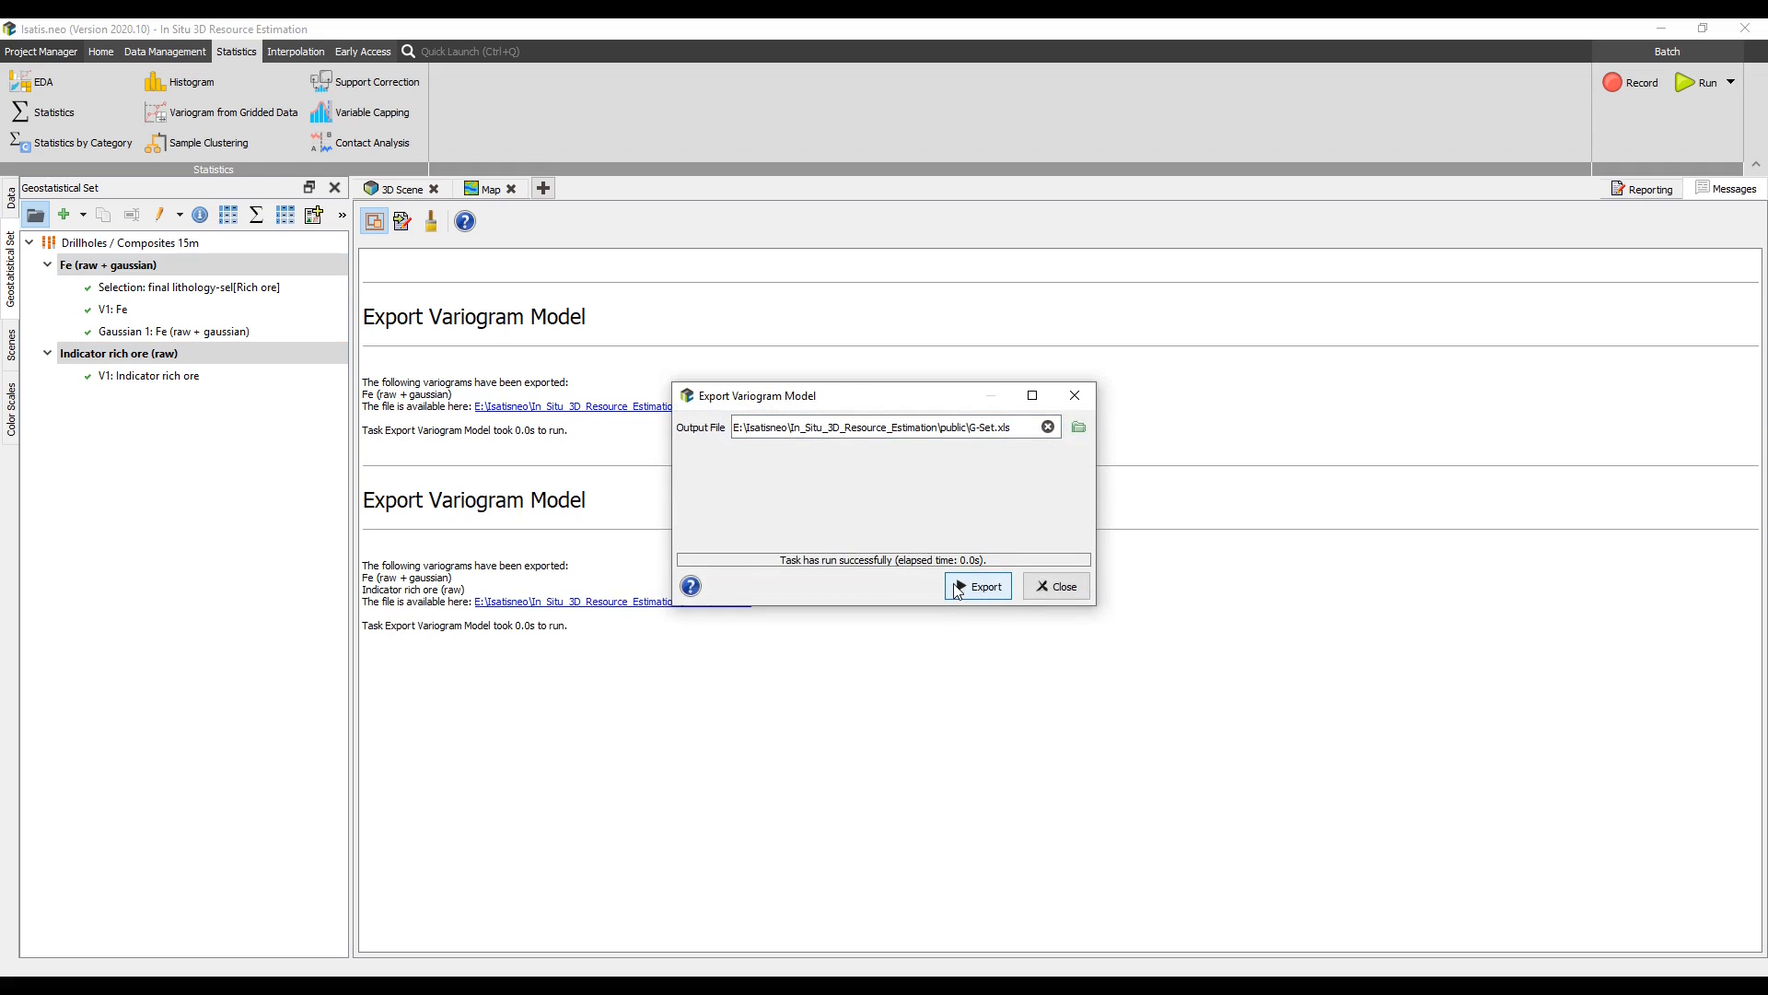
left_click(1056, 587)
- Open G-Set.xls in Excel, fit the Geostatistical Set column width, review the Raw and Gaussian sheets, and close the workbook
left_click(694, 602)
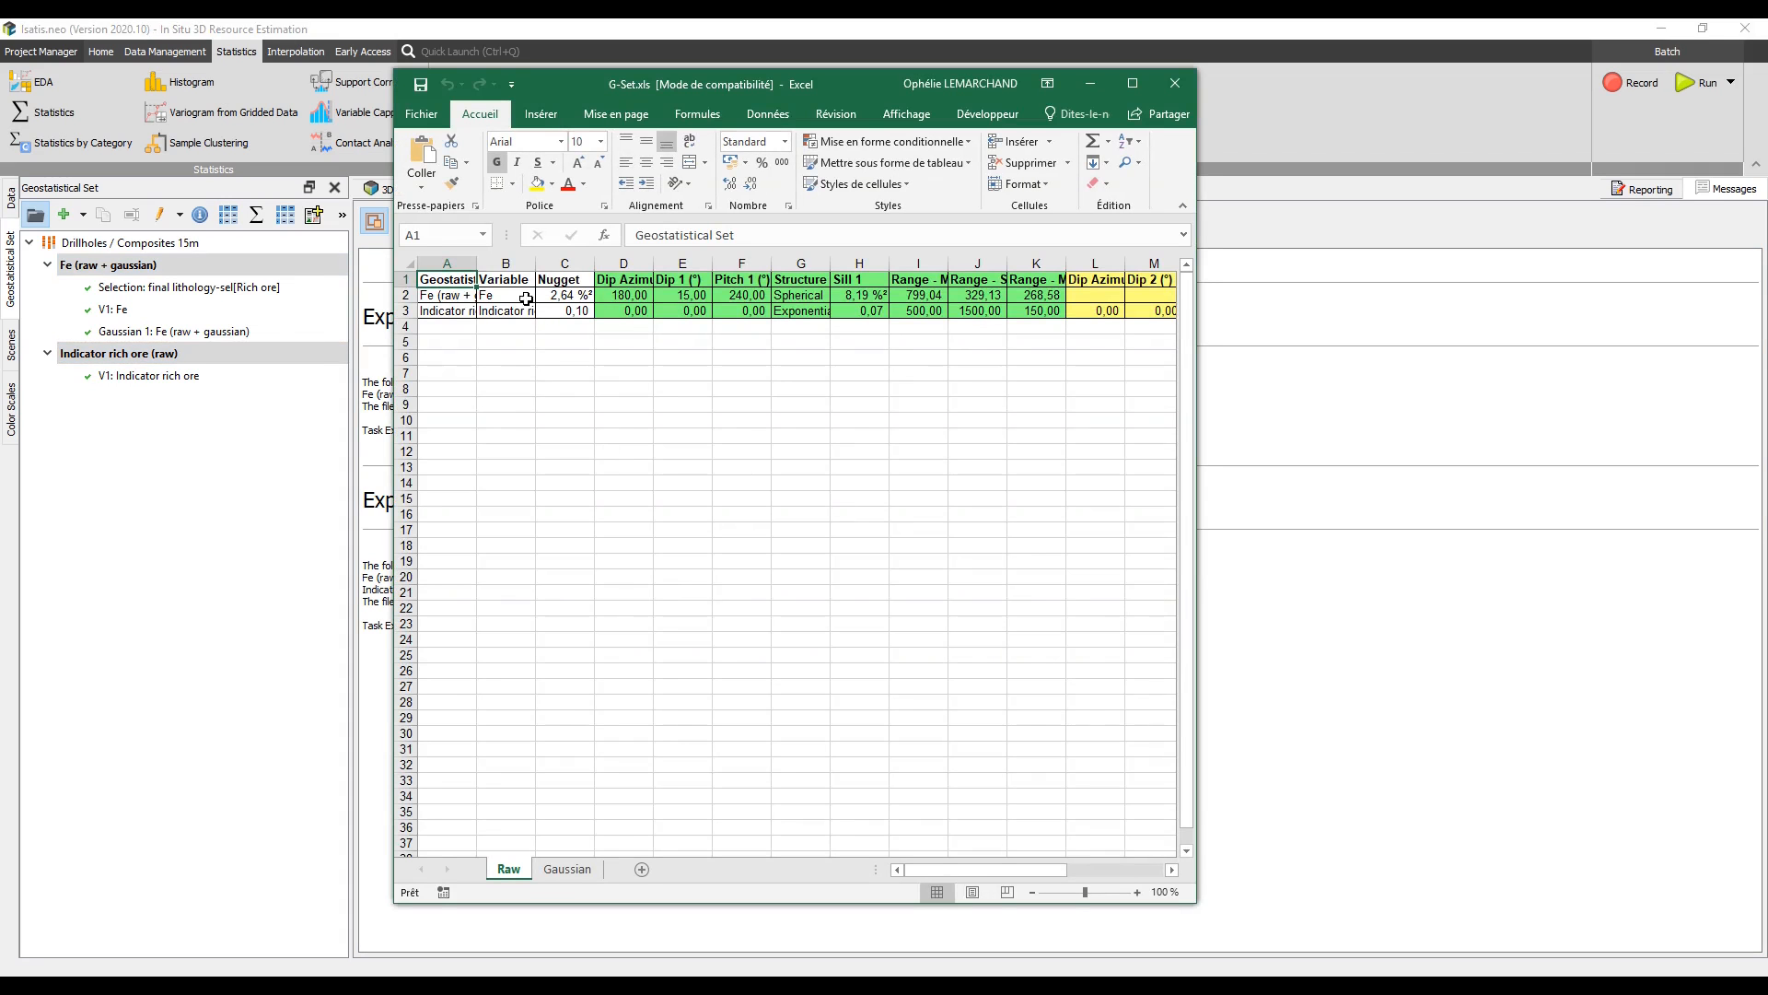
double_click(477, 263)
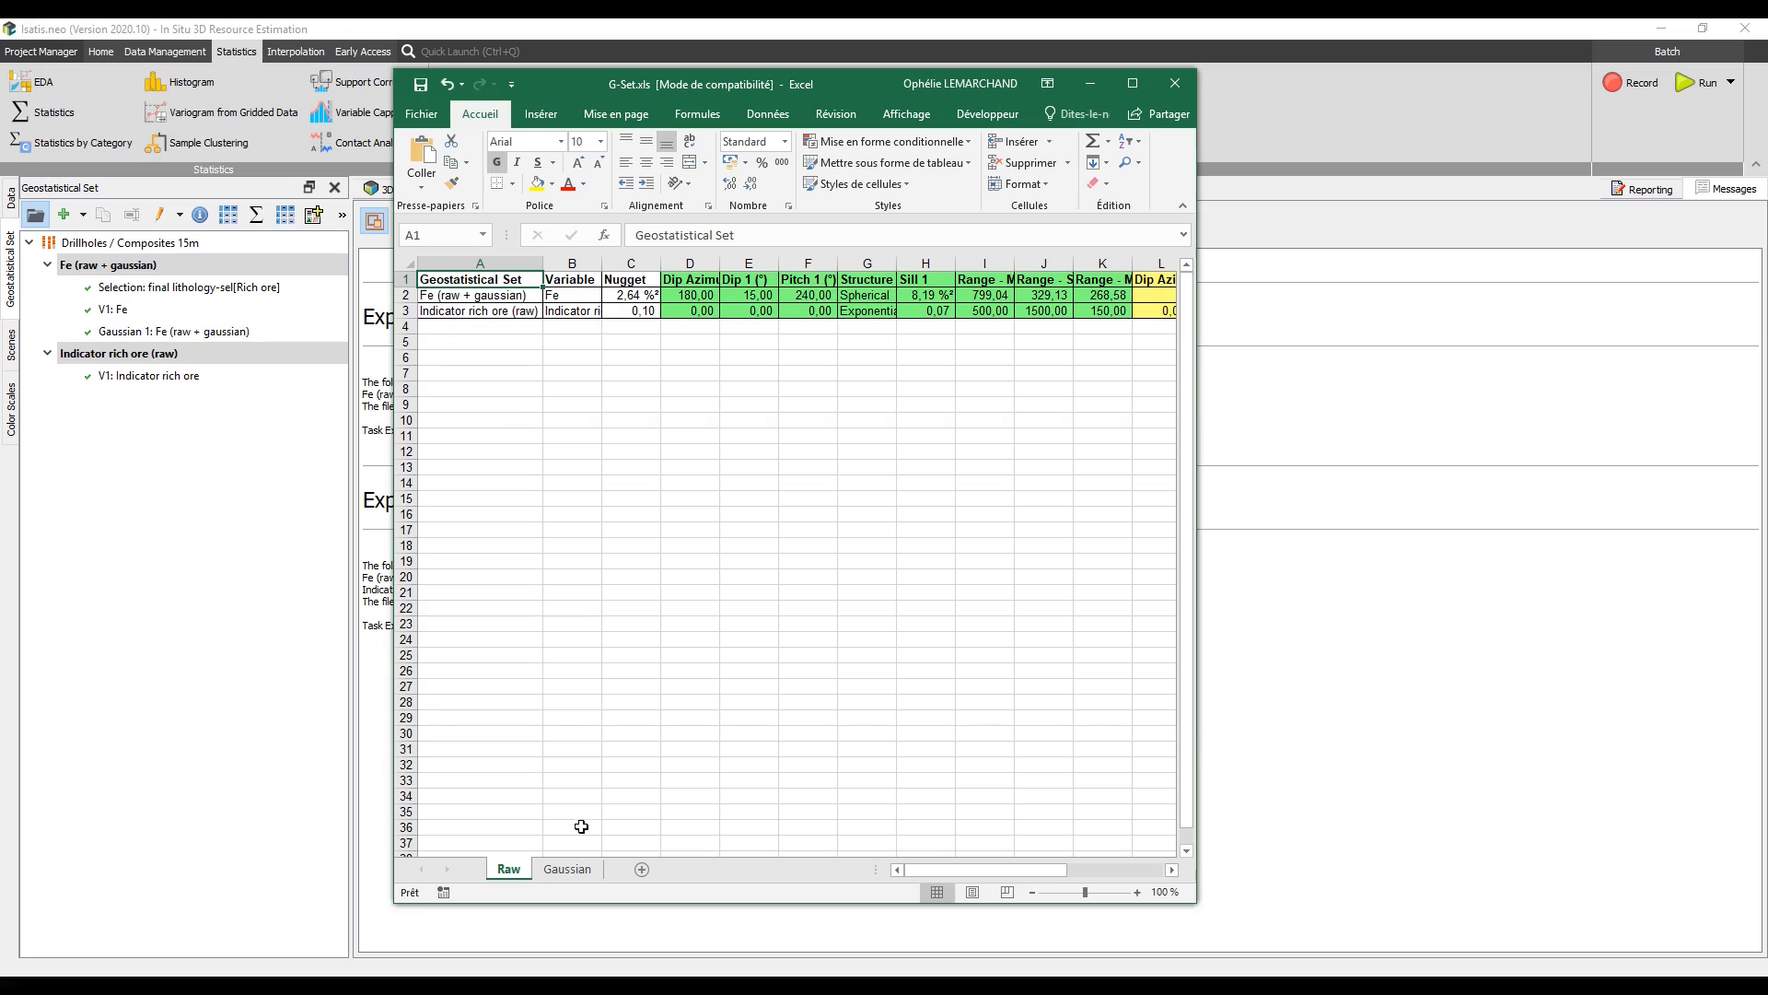
left_click(588, 872)
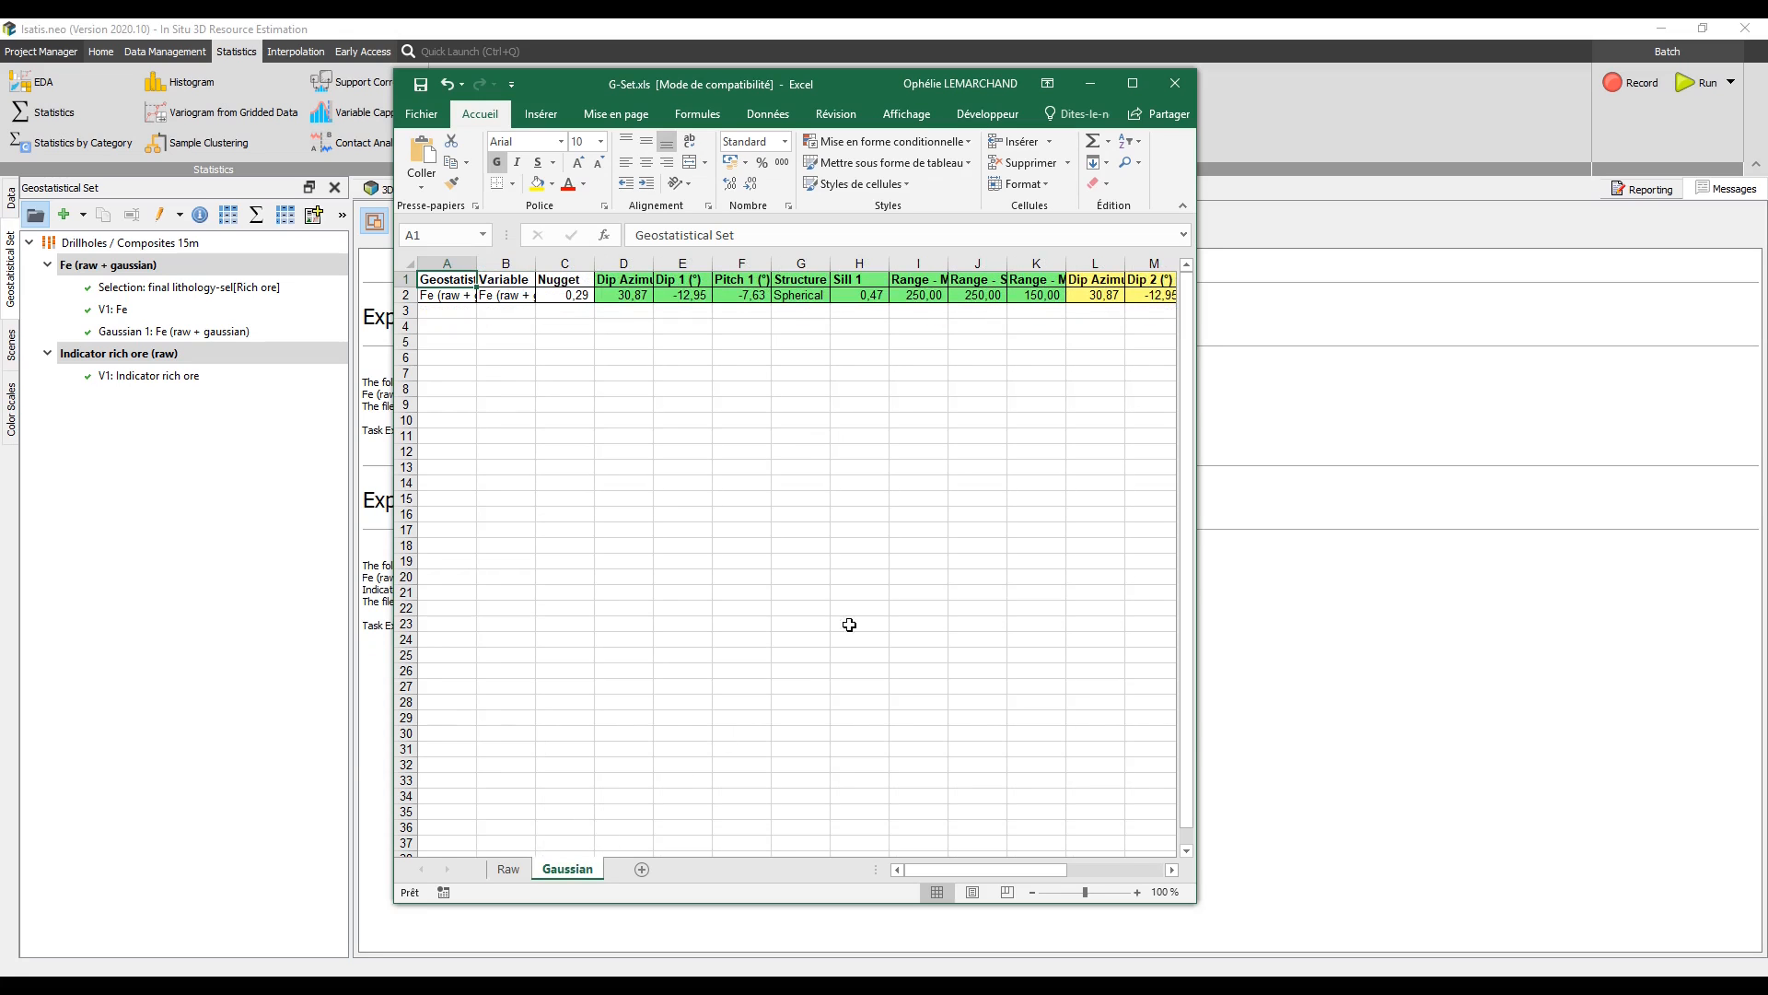
left_click(1179, 85)
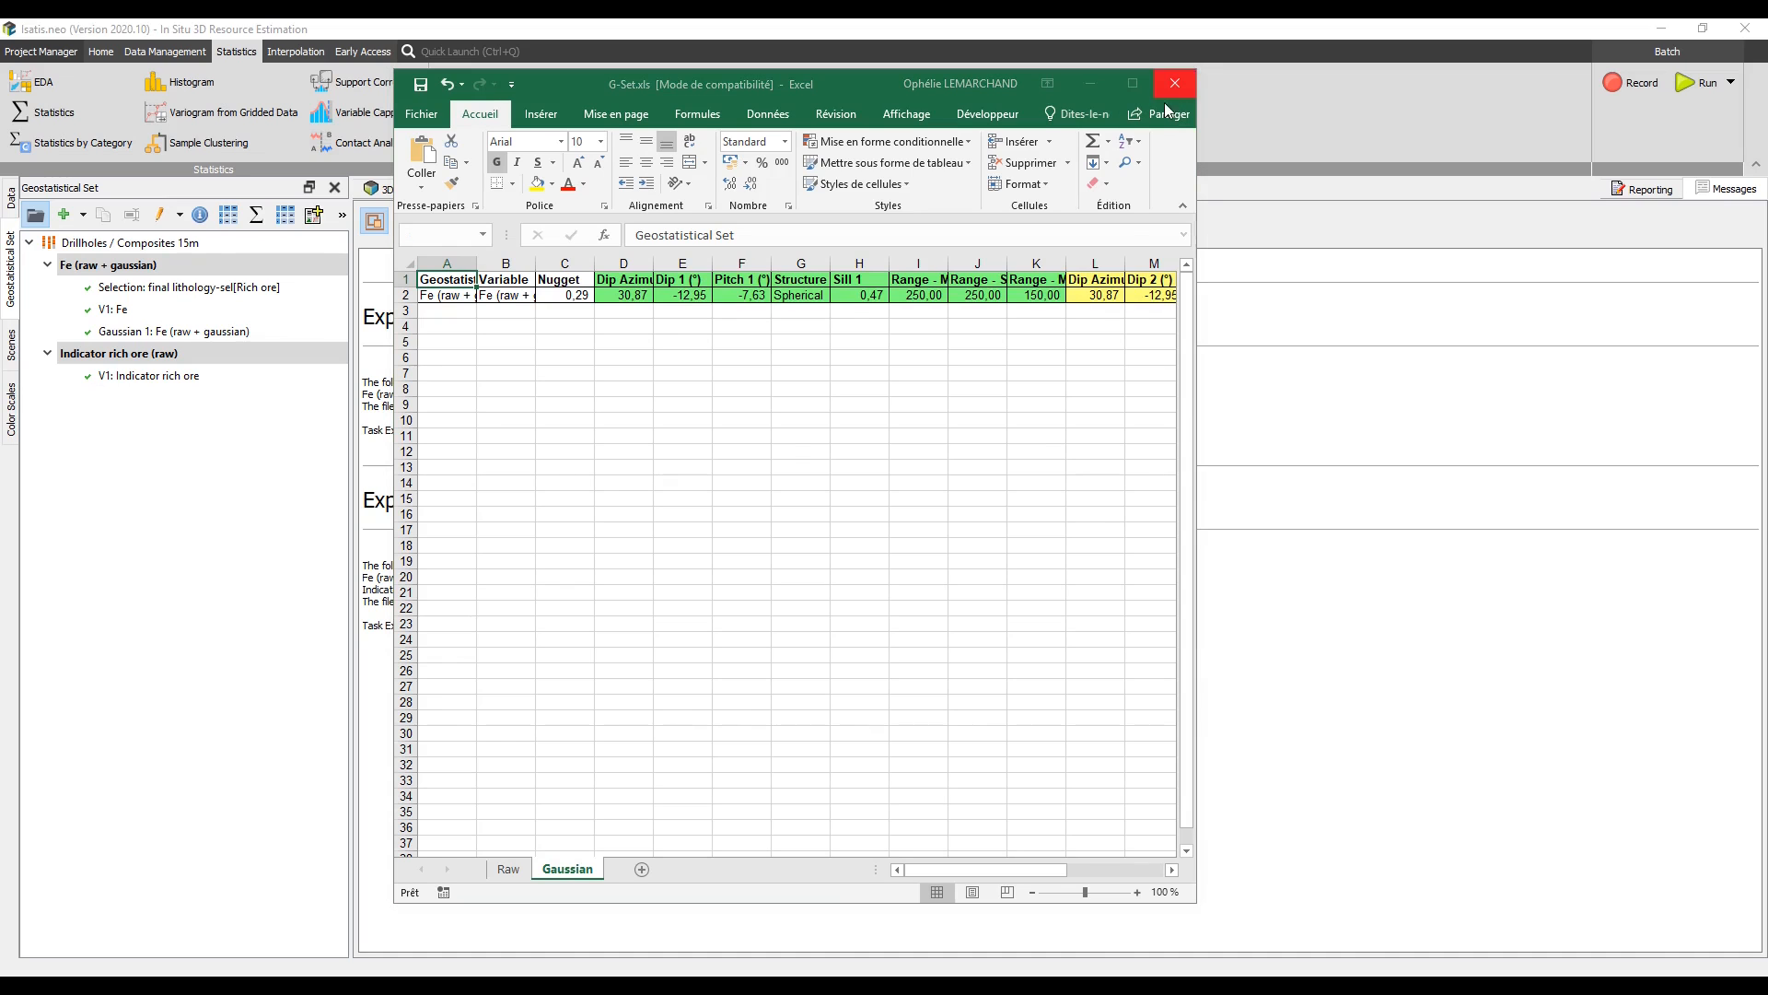
left_click(884, 530)
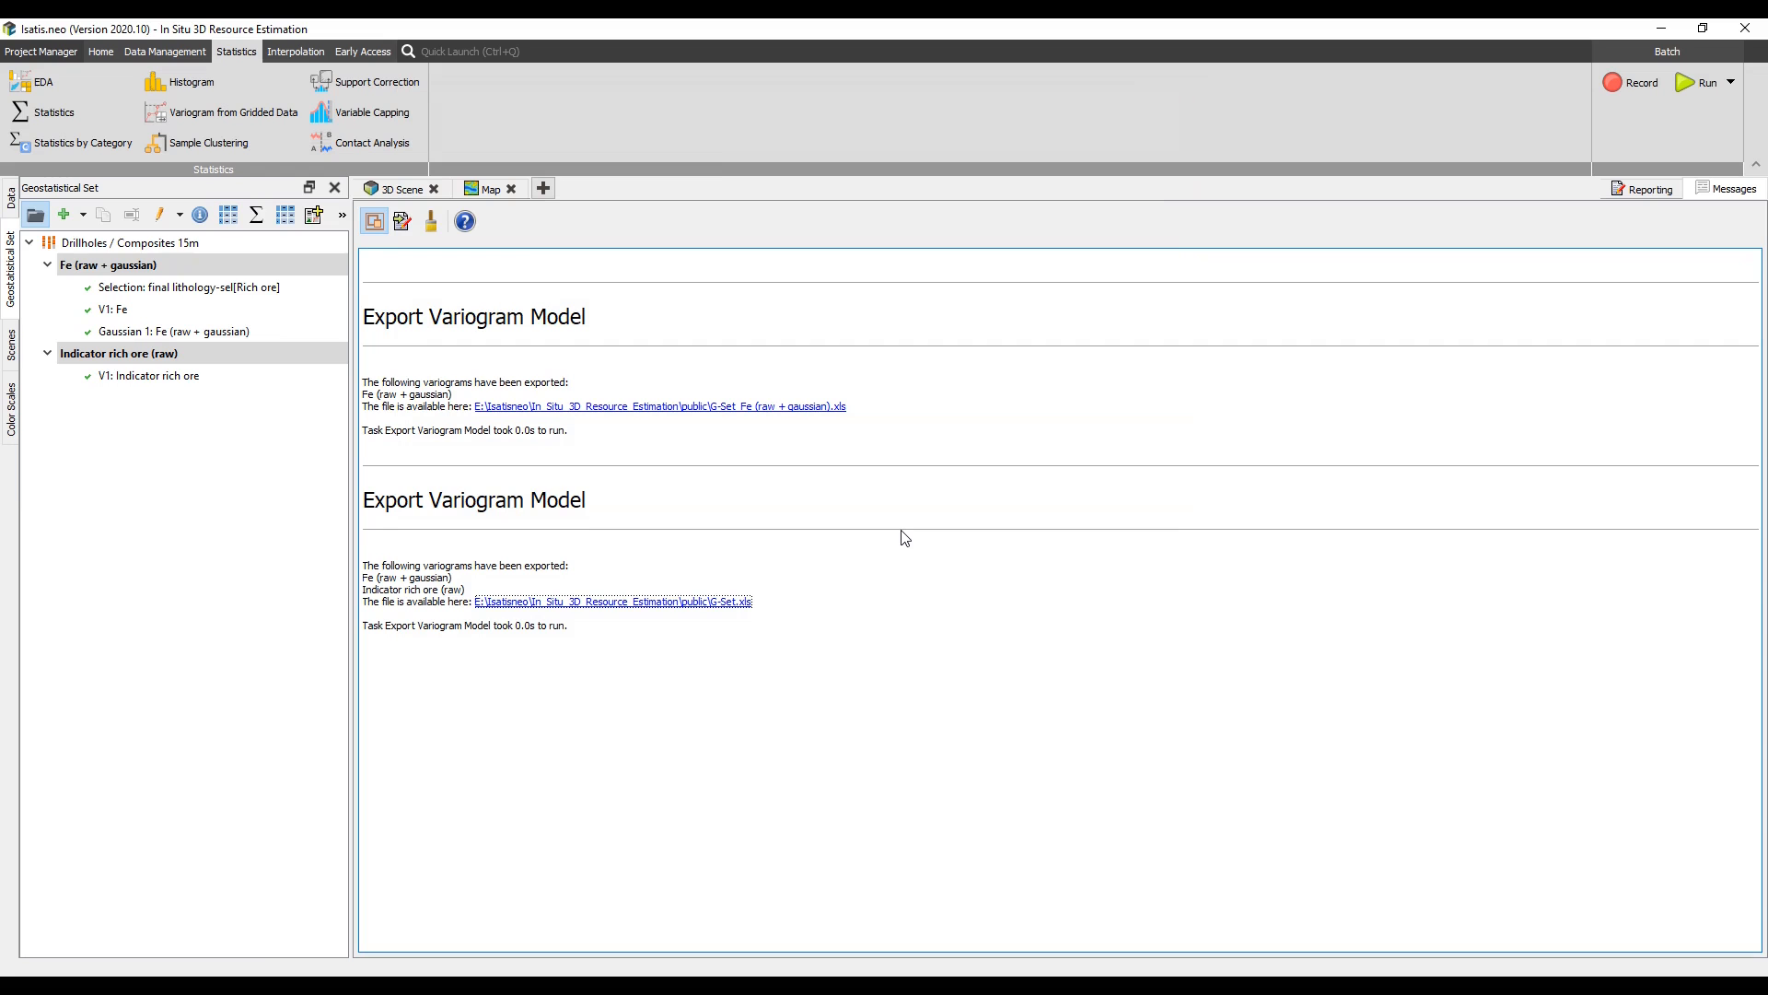
- Reopen the exploratory data analysis and delete the Al2O3 and Al2O3 / Fe variograms
left_click(90, 85)
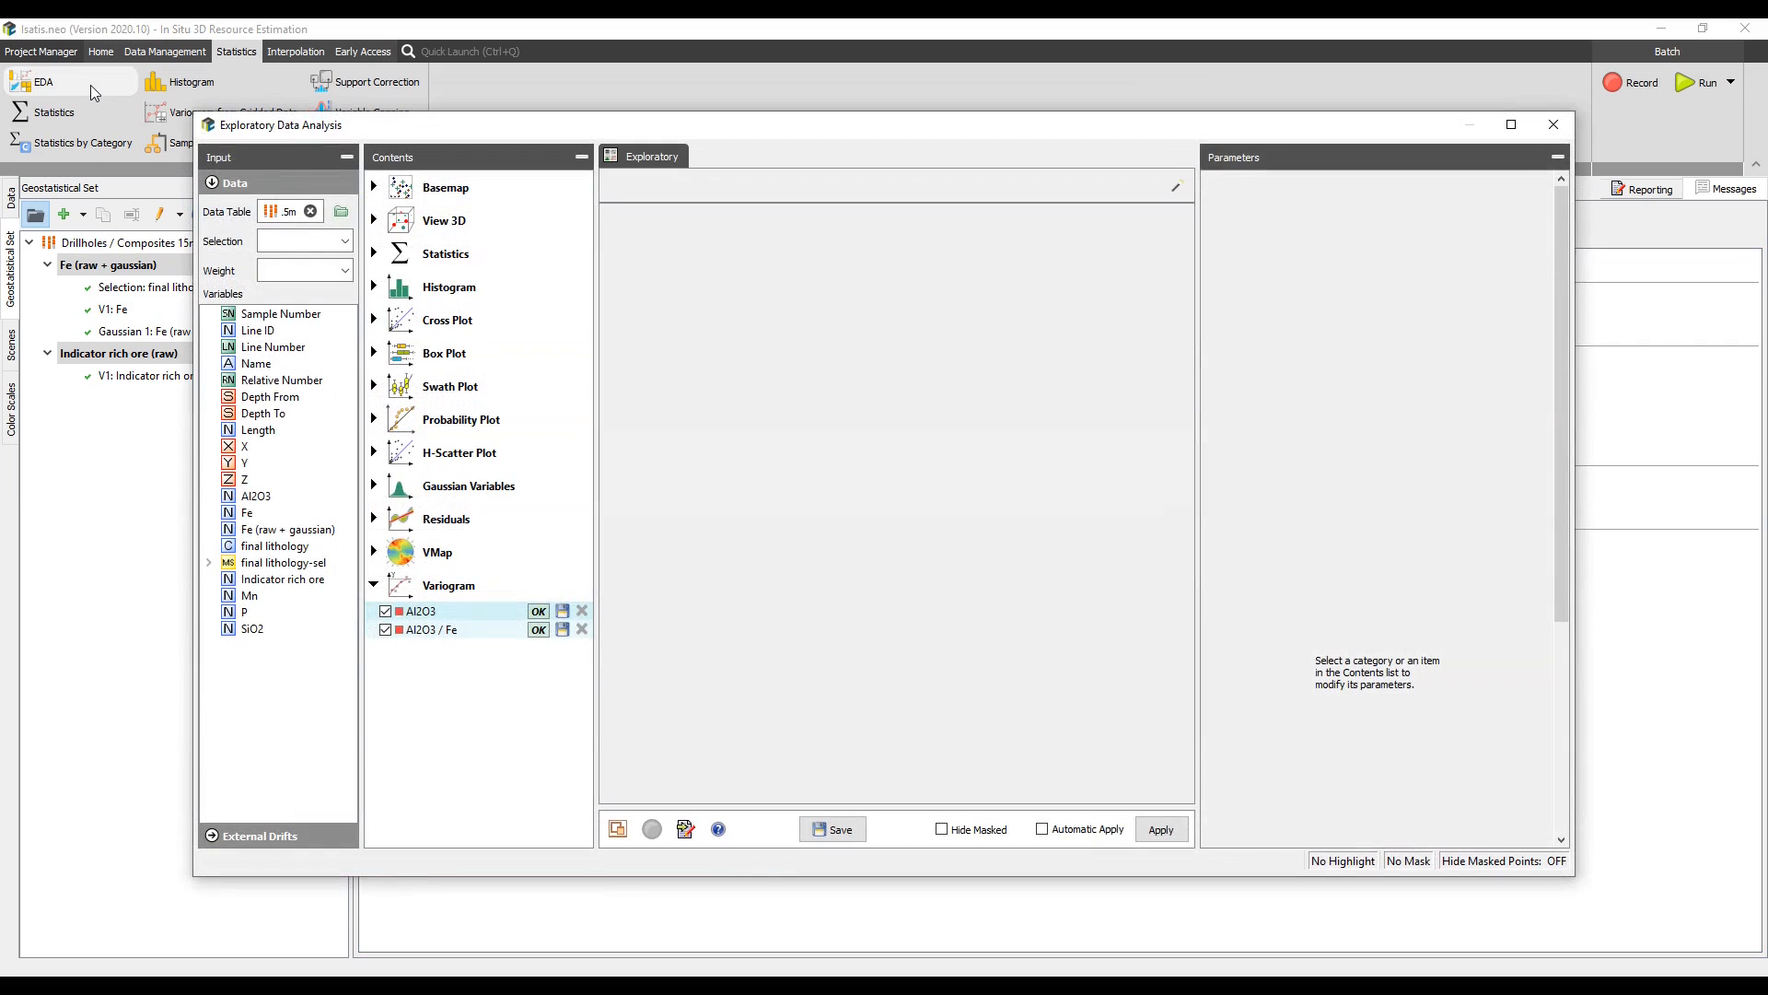
left_click(477, 613)
left_click(479, 630, "ctrl")
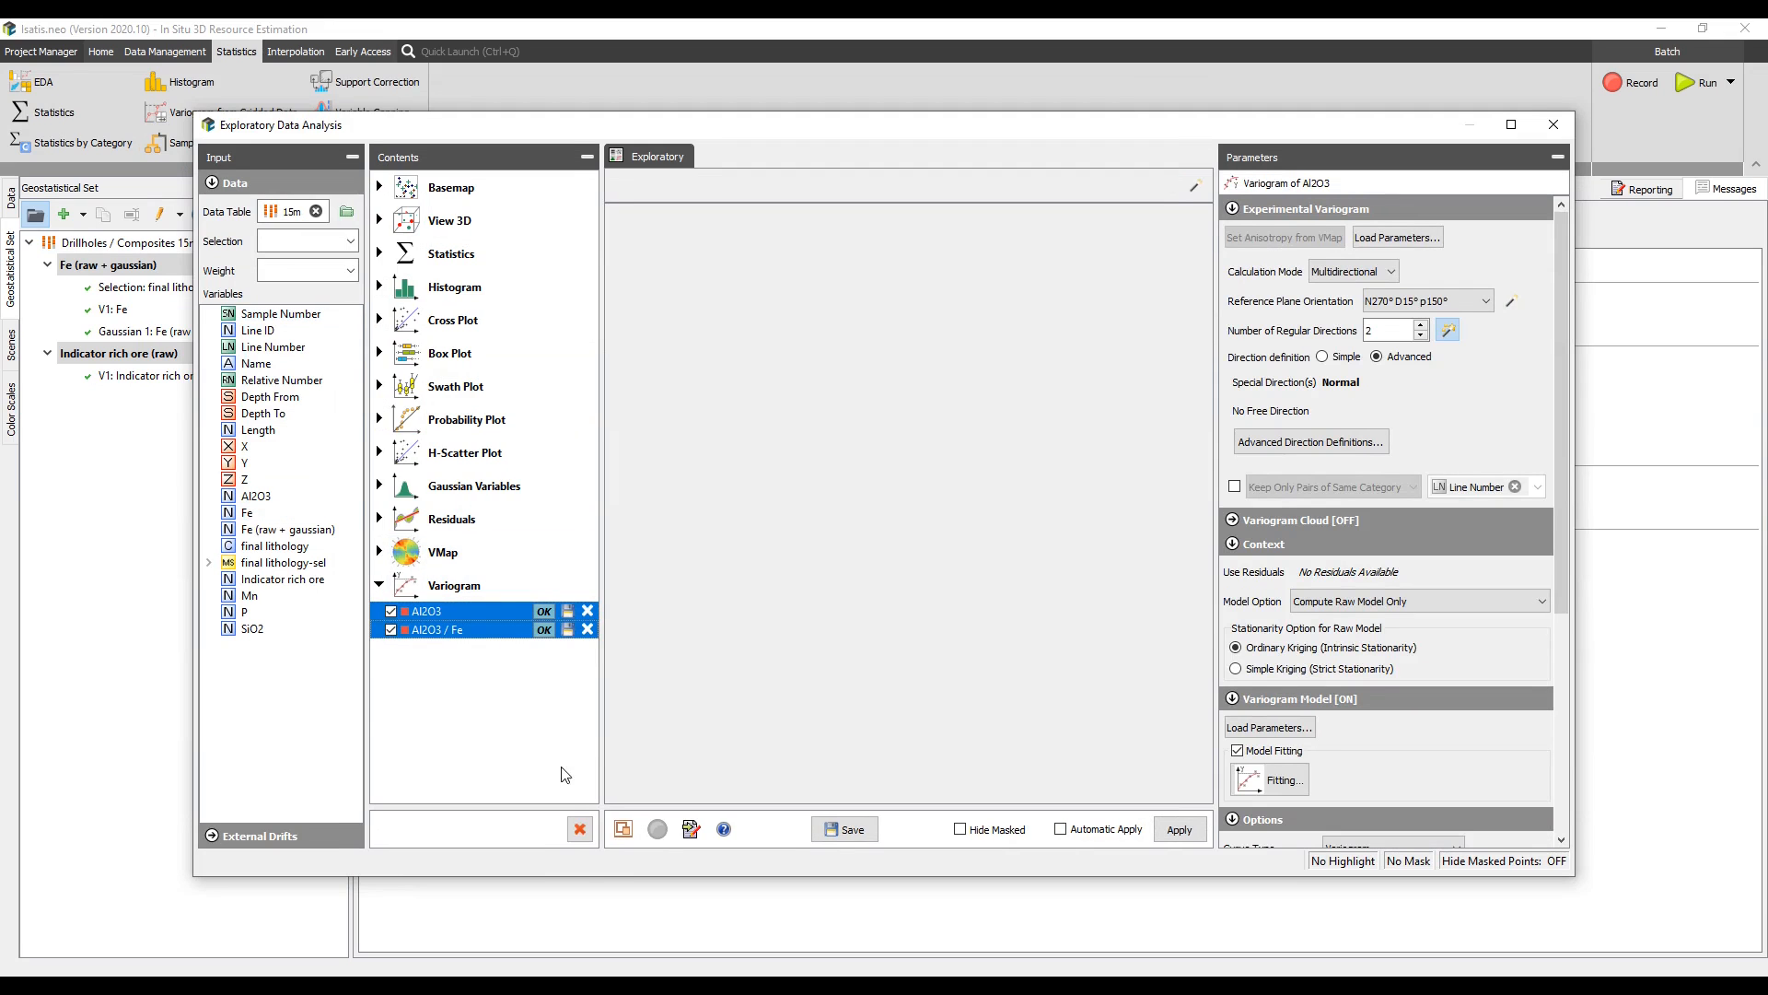
left_click(580, 830)
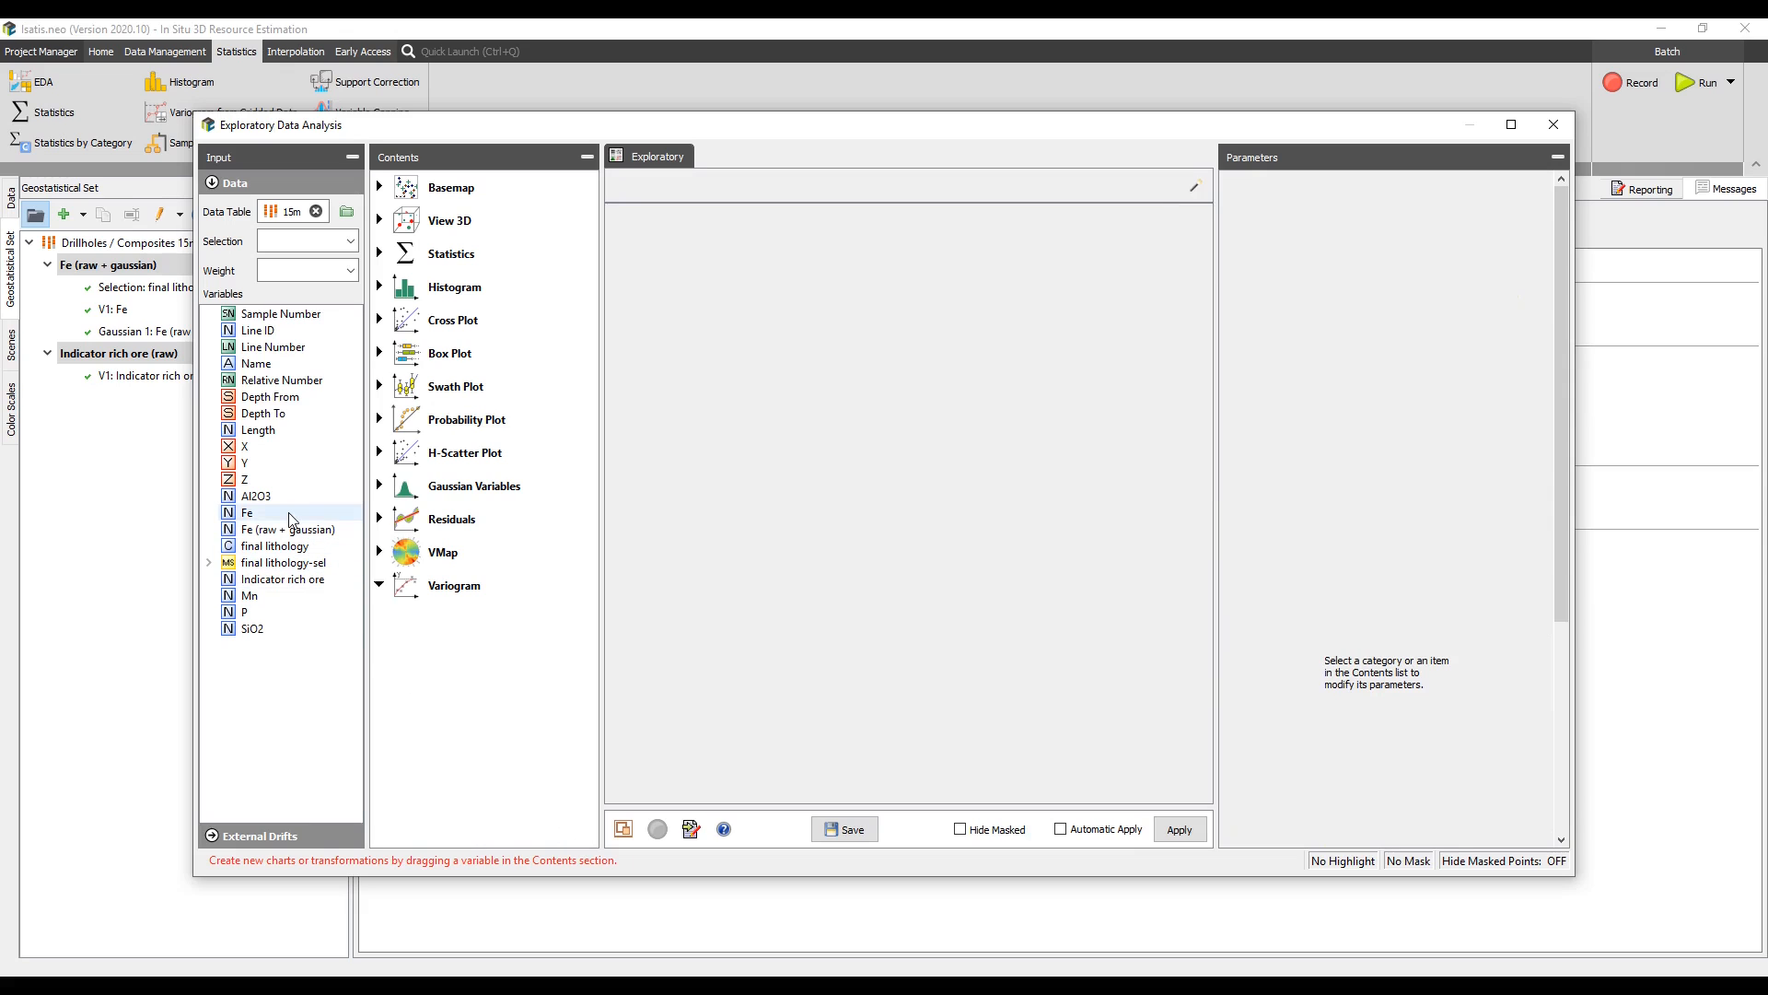
- Create an H-scatter plot of Fe with automatic apply enabled, and close the analysis
left_click_drag(289, 518, 416, 461)
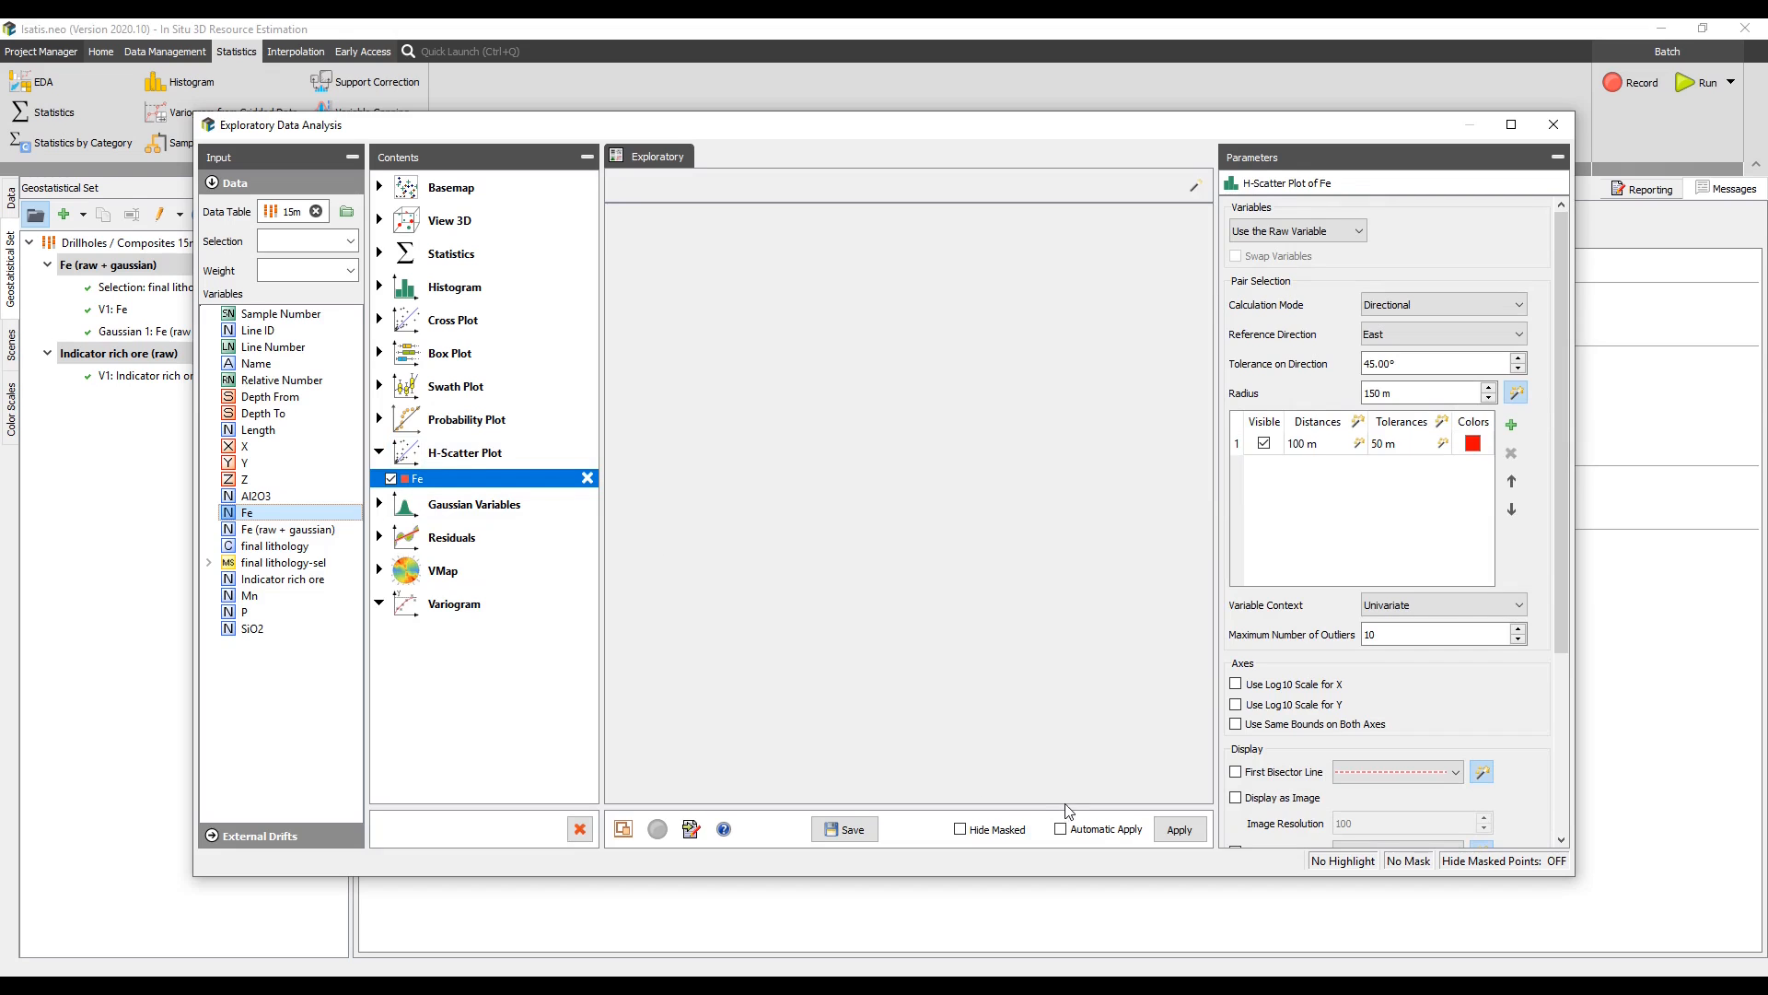
left_click(1097, 833)
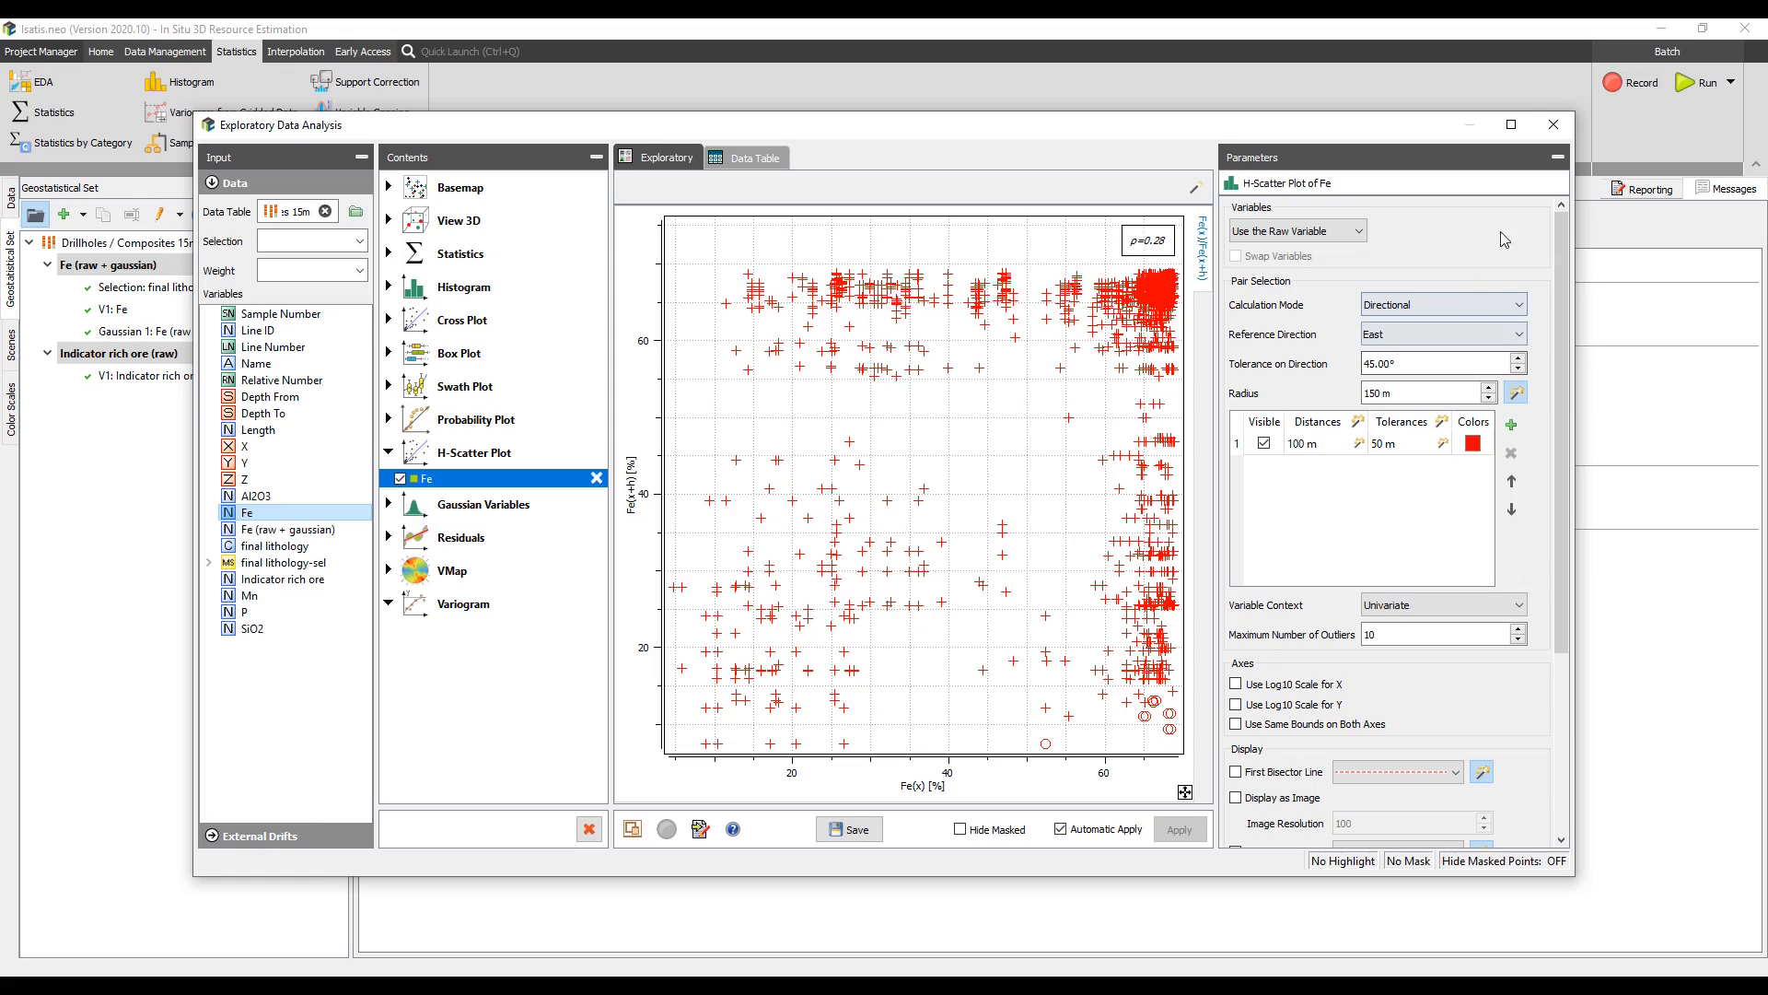
left_click(1554, 124)
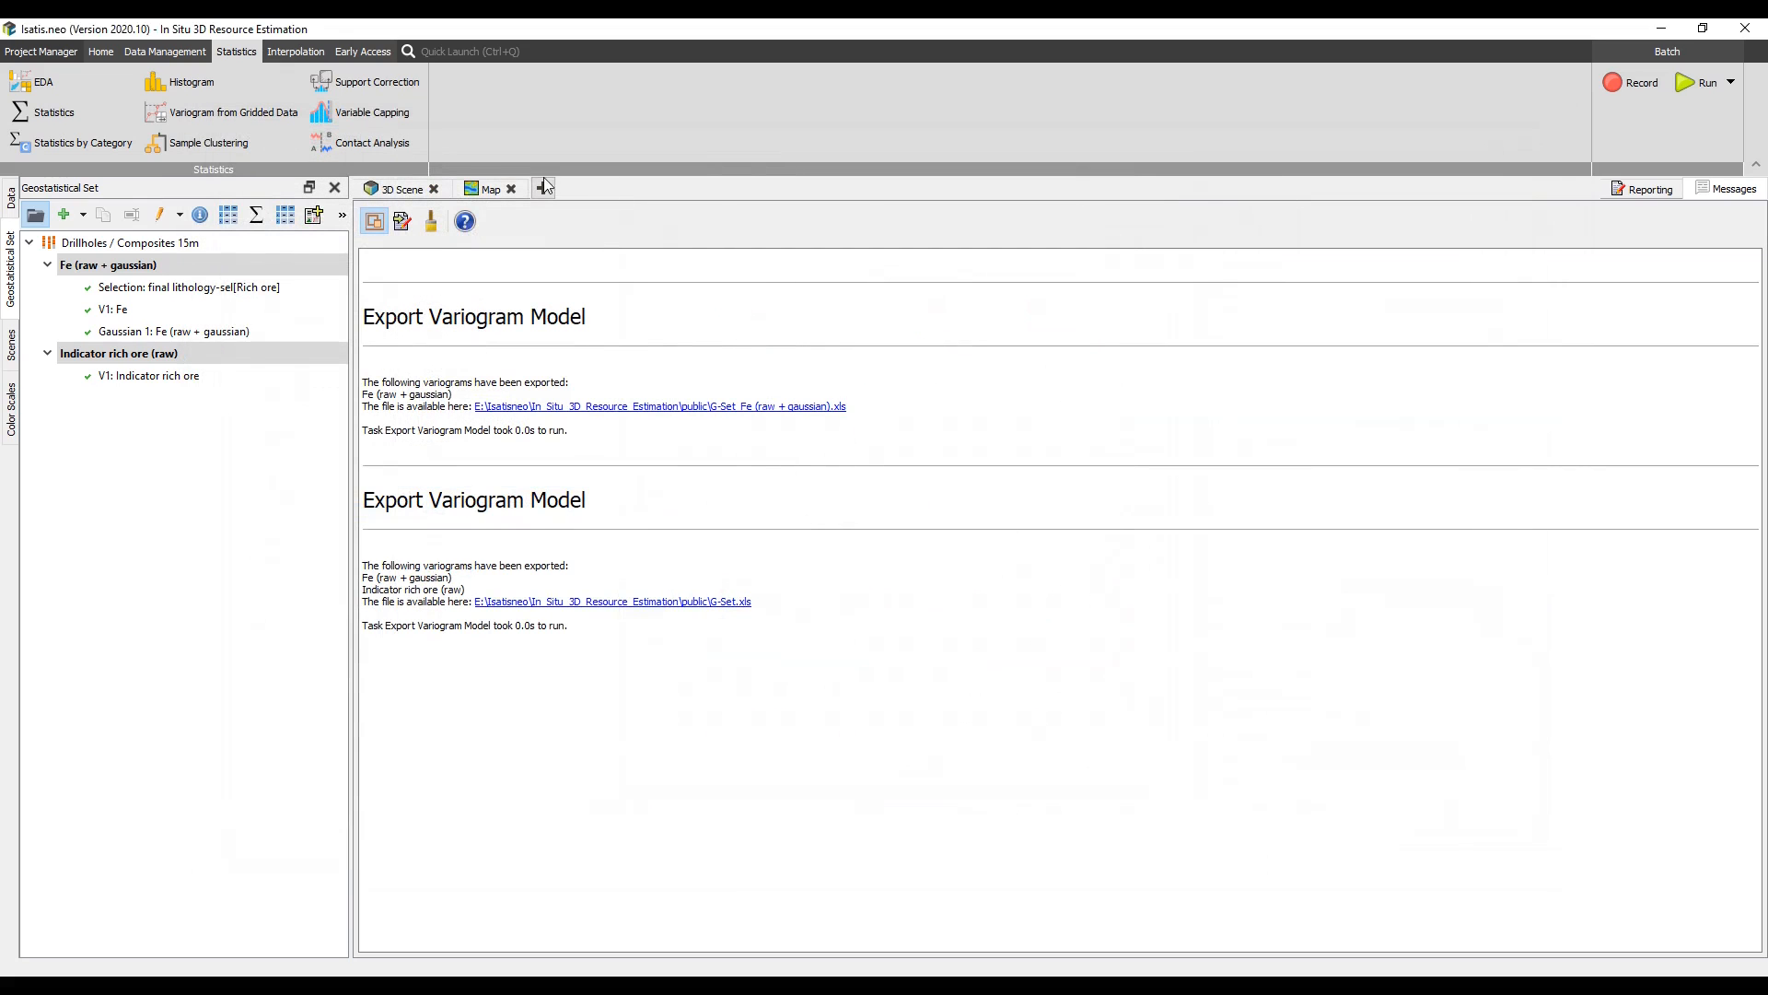
- Run a contact analysis of Fe on the 15 m composites from Poor ore to Rich ore and view its H-scatter plot
left_click(373, 145)
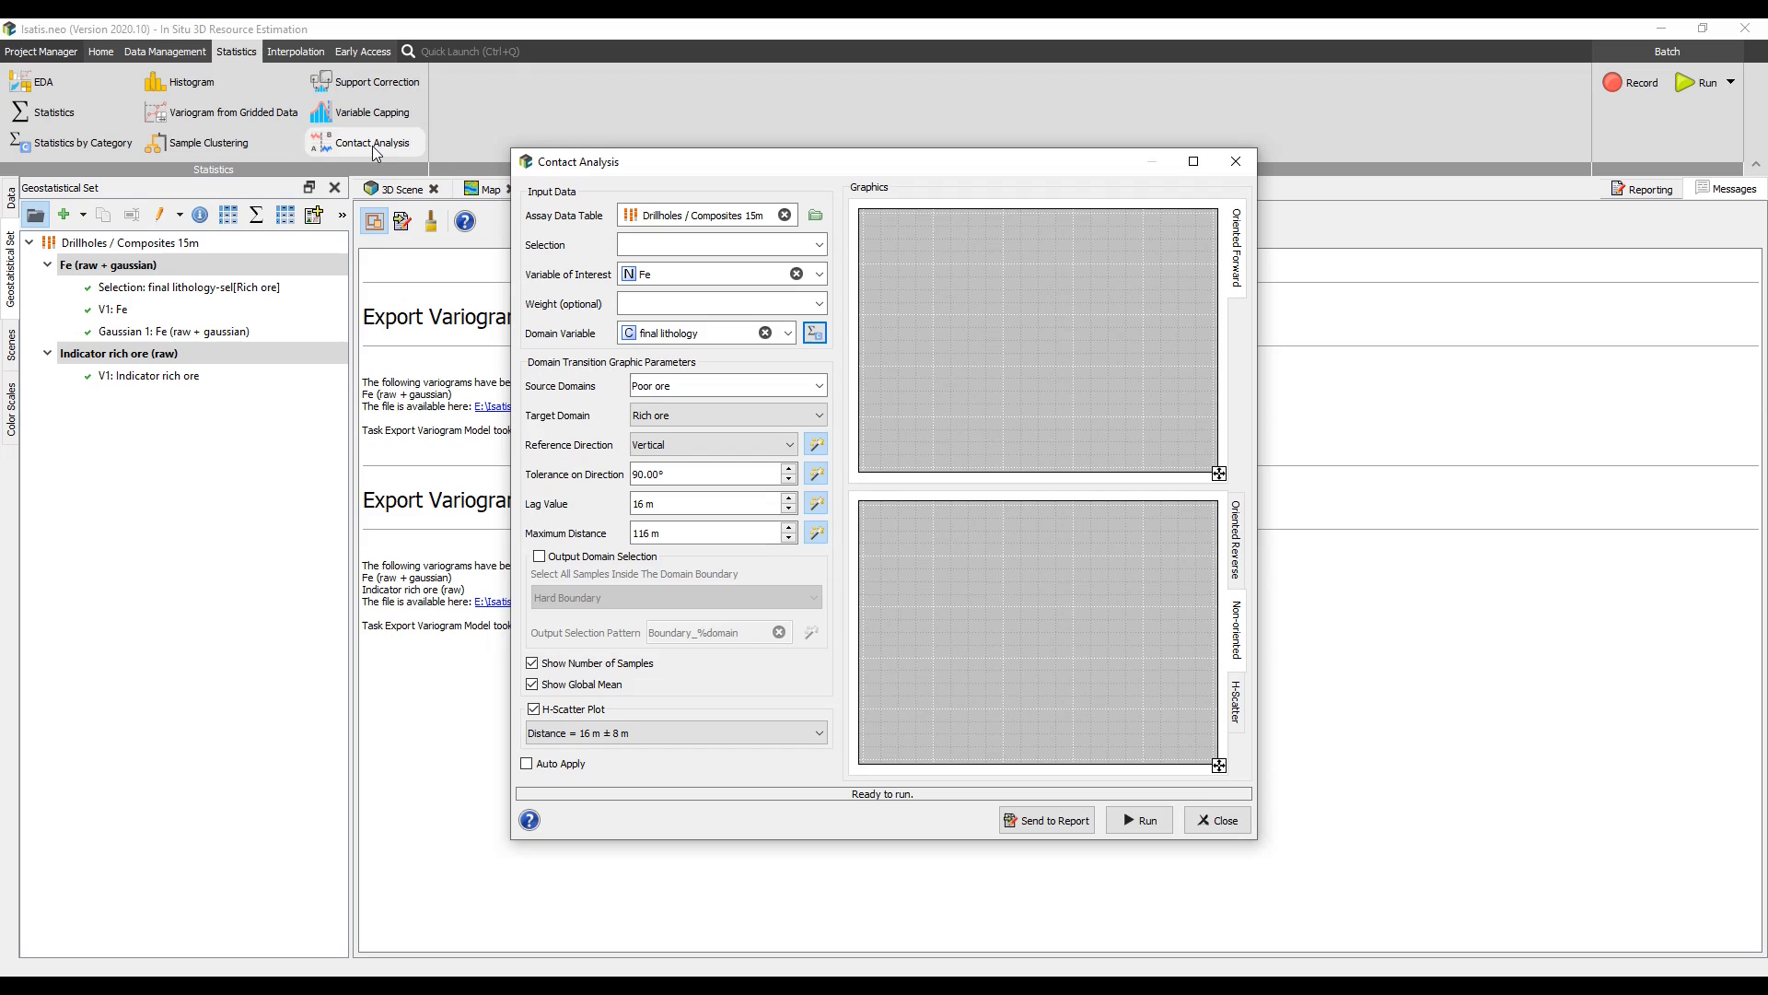
left_click(1119, 821)
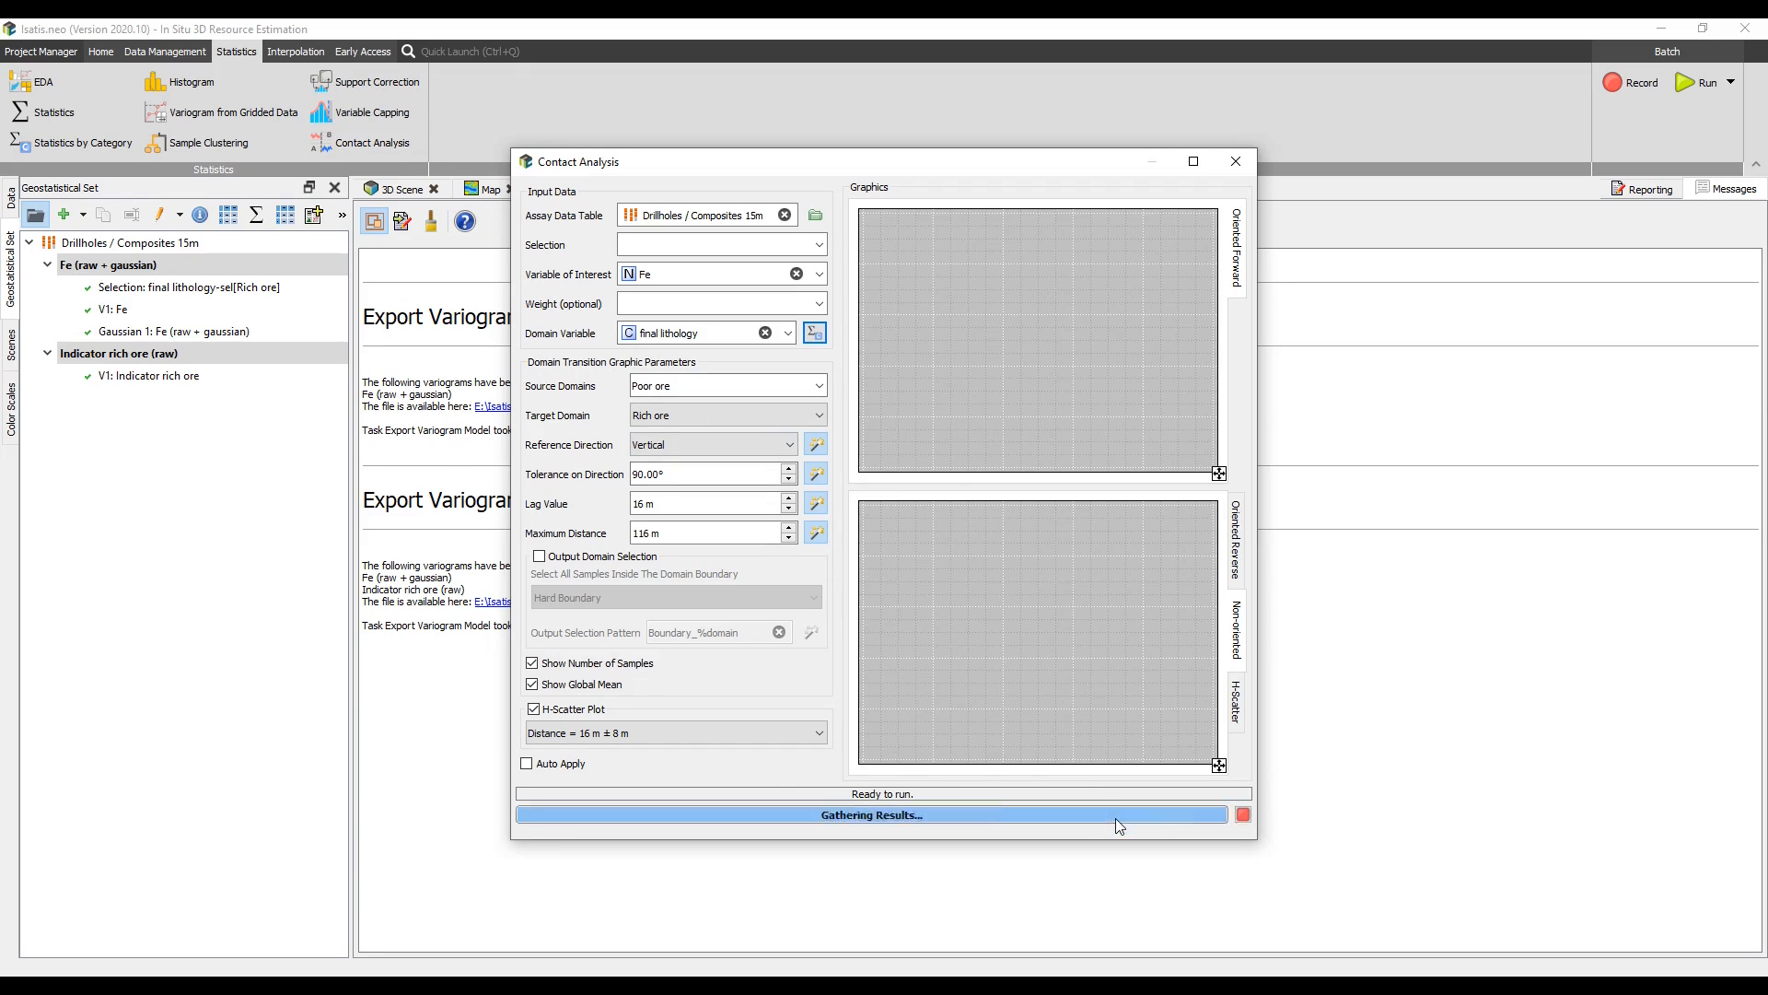
left_click(1237, 705)
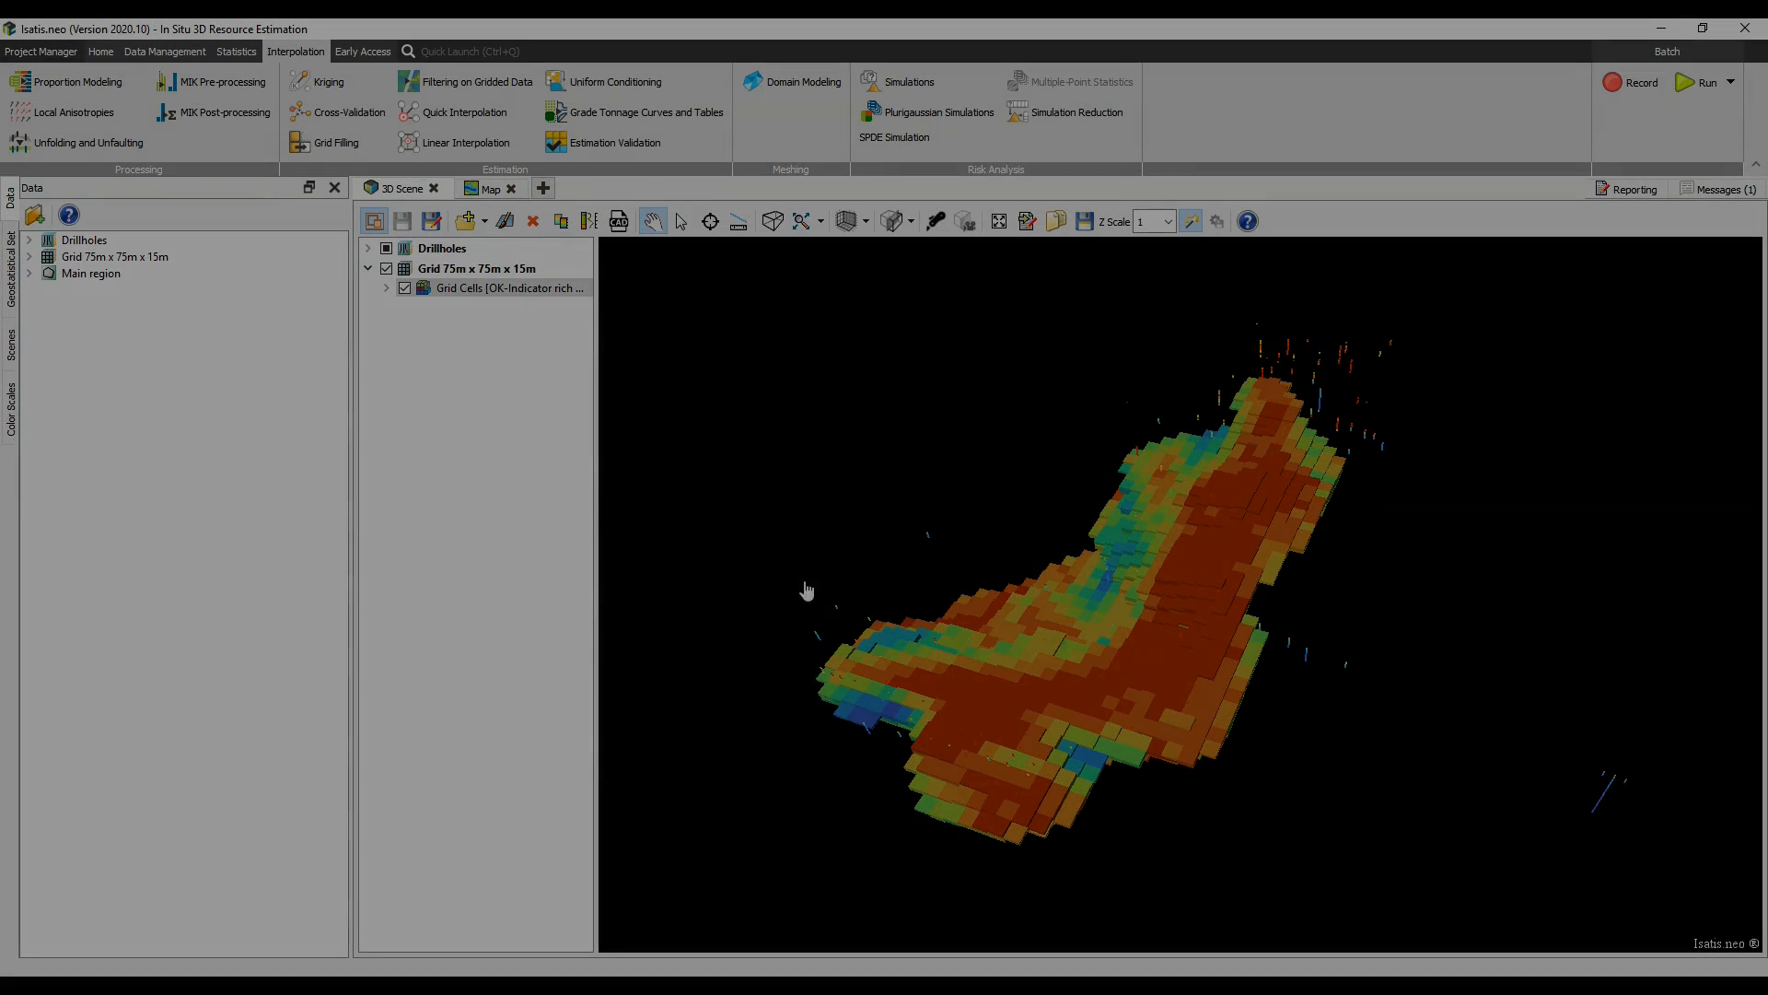
- Start an Estimation Validation with Drillholes / Composites 15m as the true value data table and Fe as its main variable
left_click(649, 143)
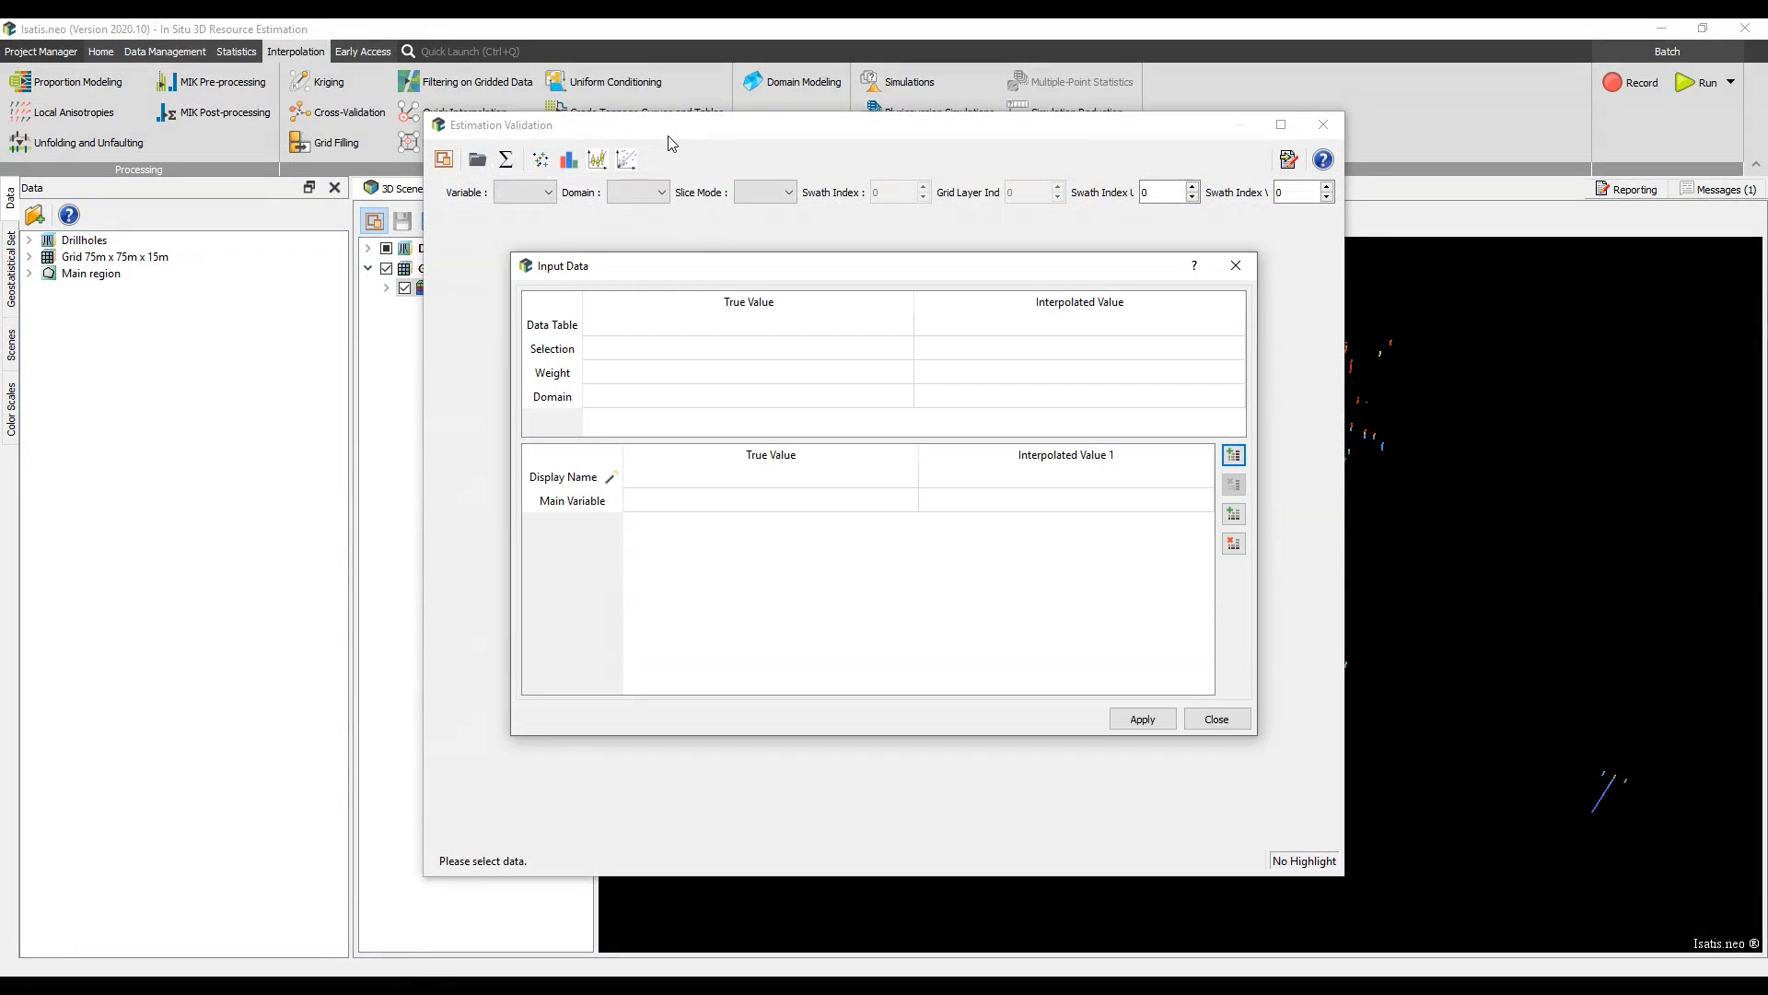
left_click(30, 241)
left_click(98, 324)
left_click_drag(98, 329, 680, 333)
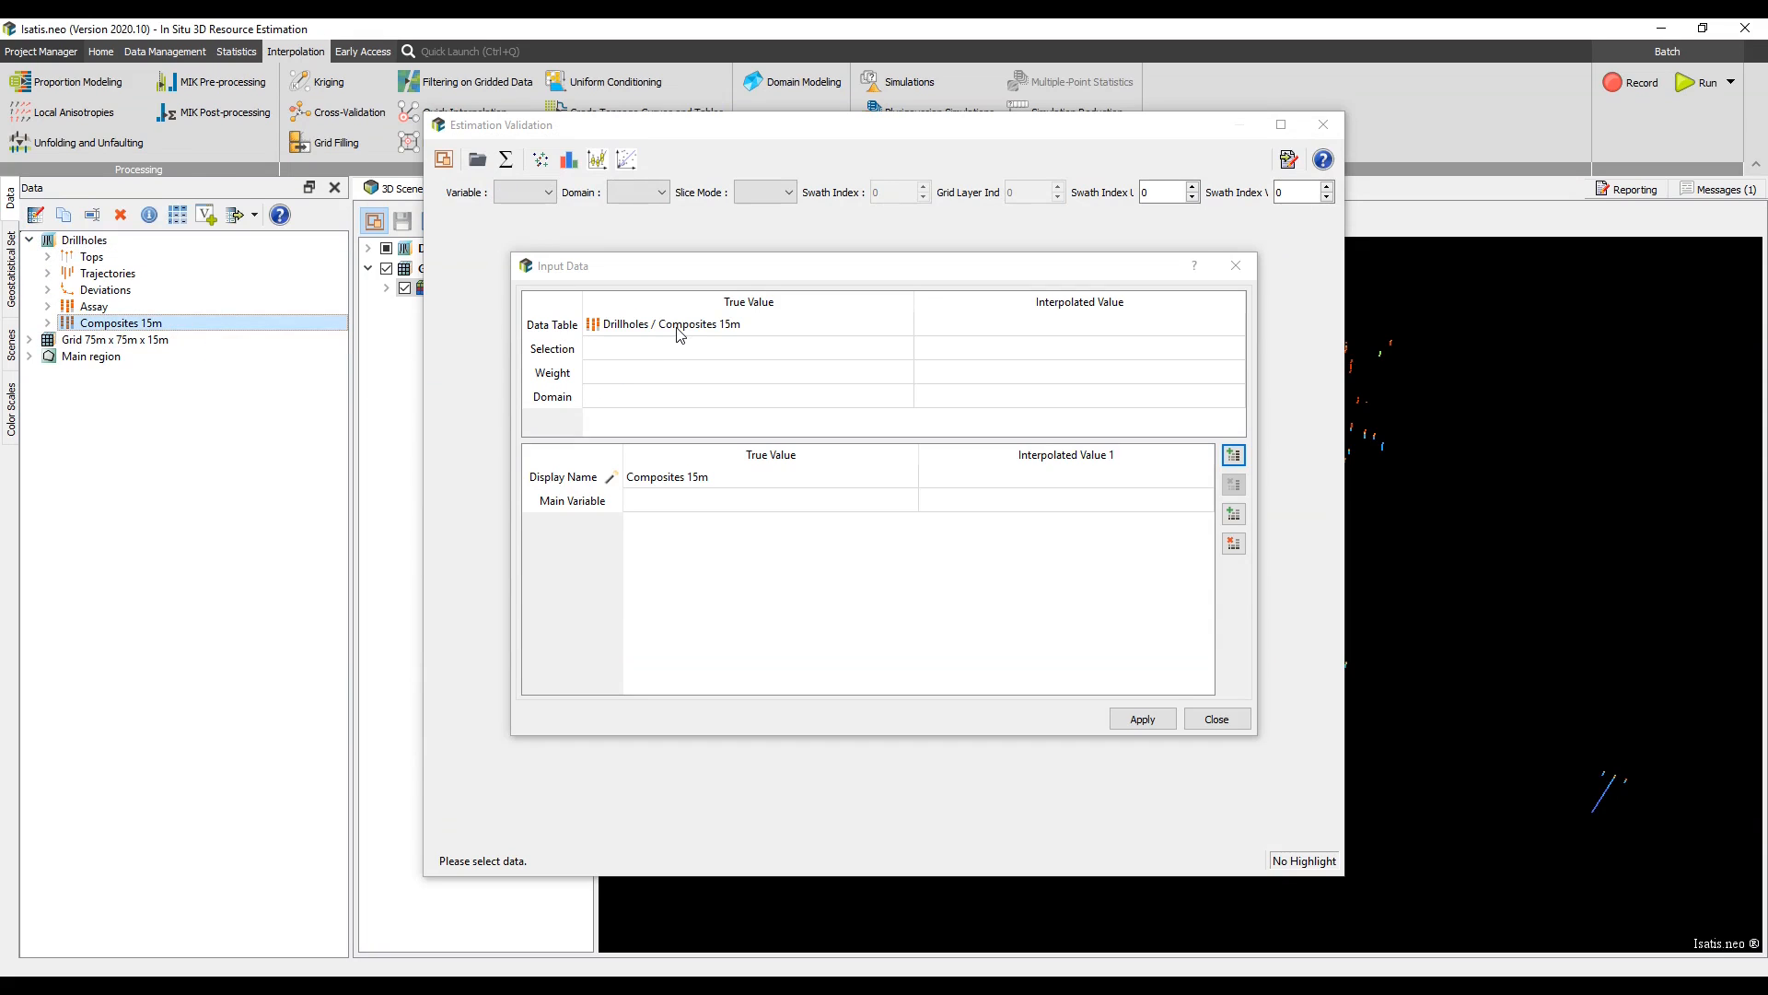
left_click(893, 507)
left_click(910, 501)
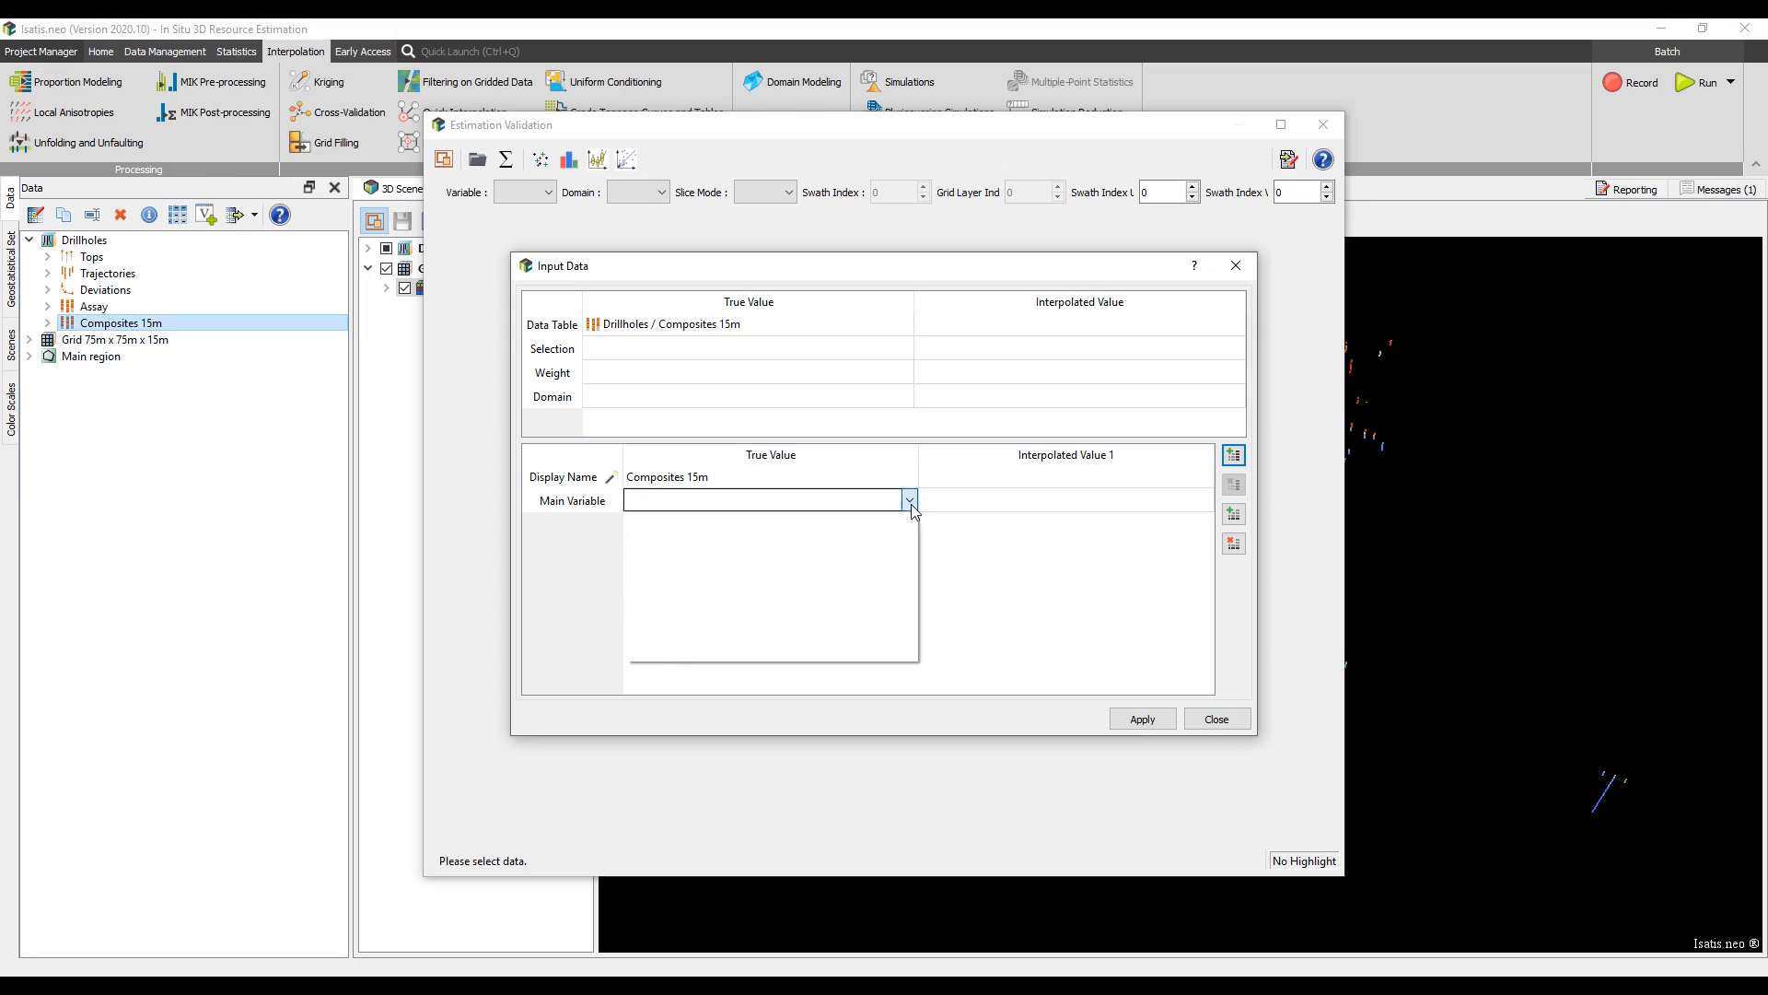
left_click(892, 553)
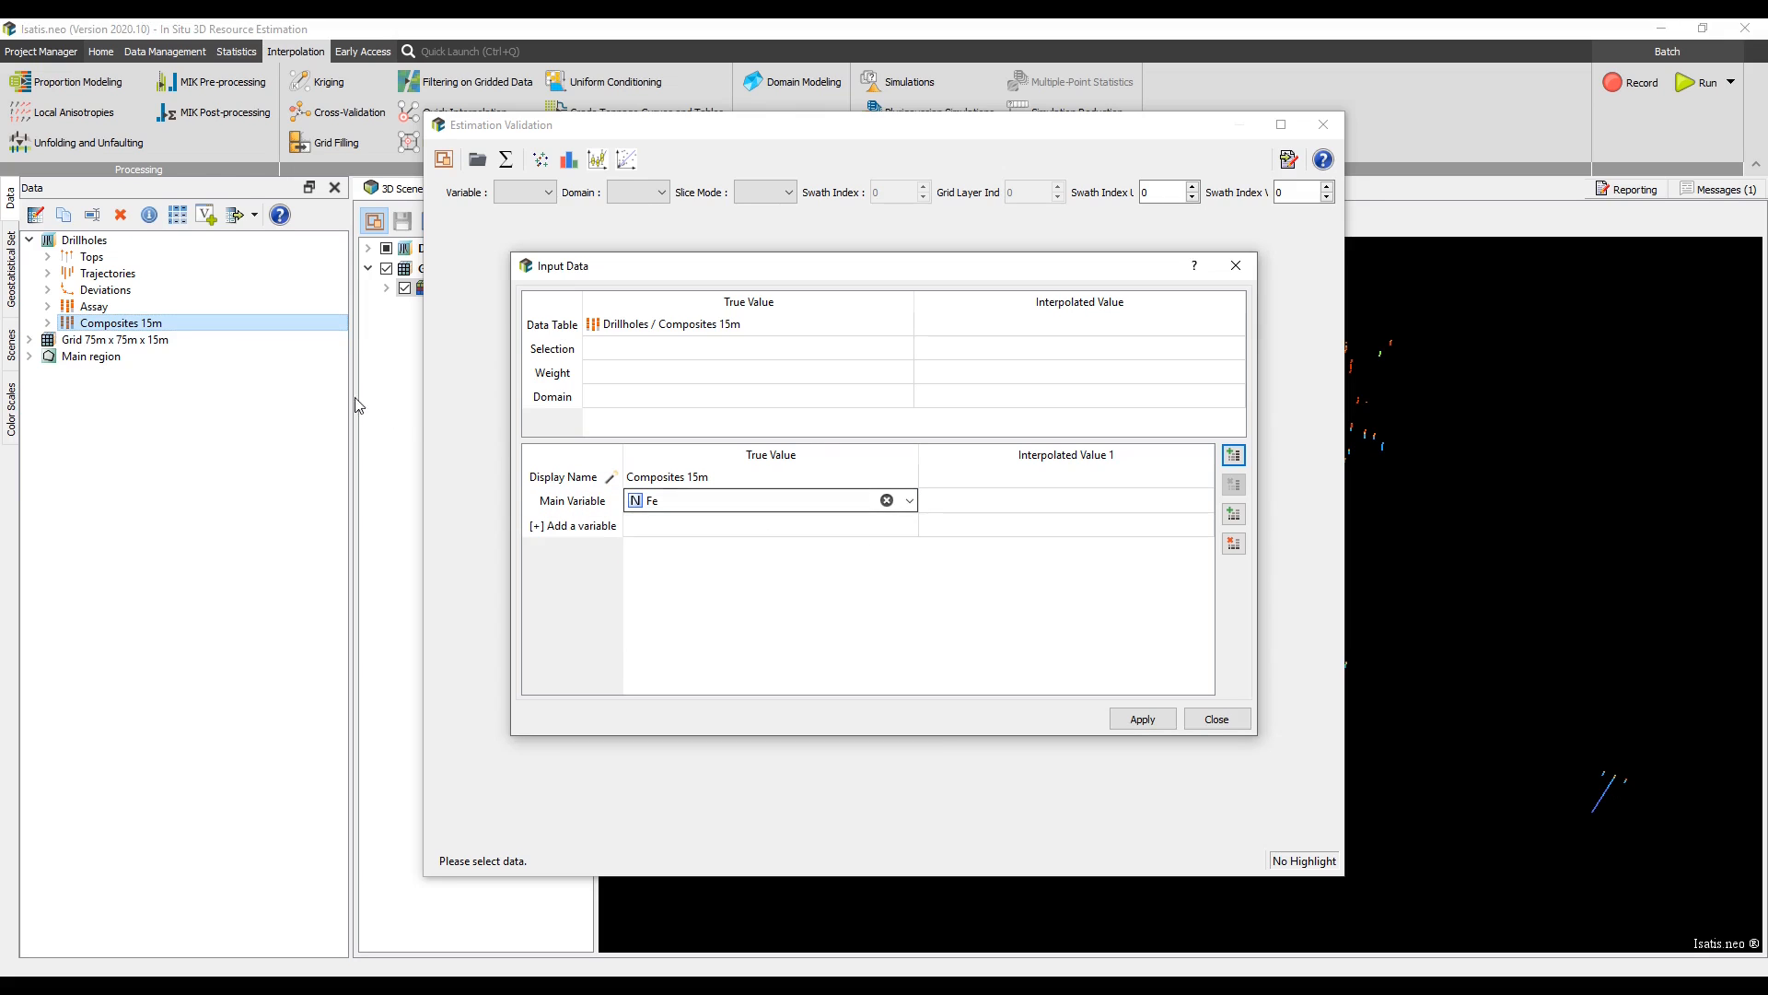
- Set the interpolated value to the 75m x 75m x 15m grid cells with the orebody selection and OK-rich ore-Fe-Krig as main variable
left_click_drag(215, 342, 1084, 329)
left_click(1211, 355)
left_click(1236, 347)
left_click(1224, 367)
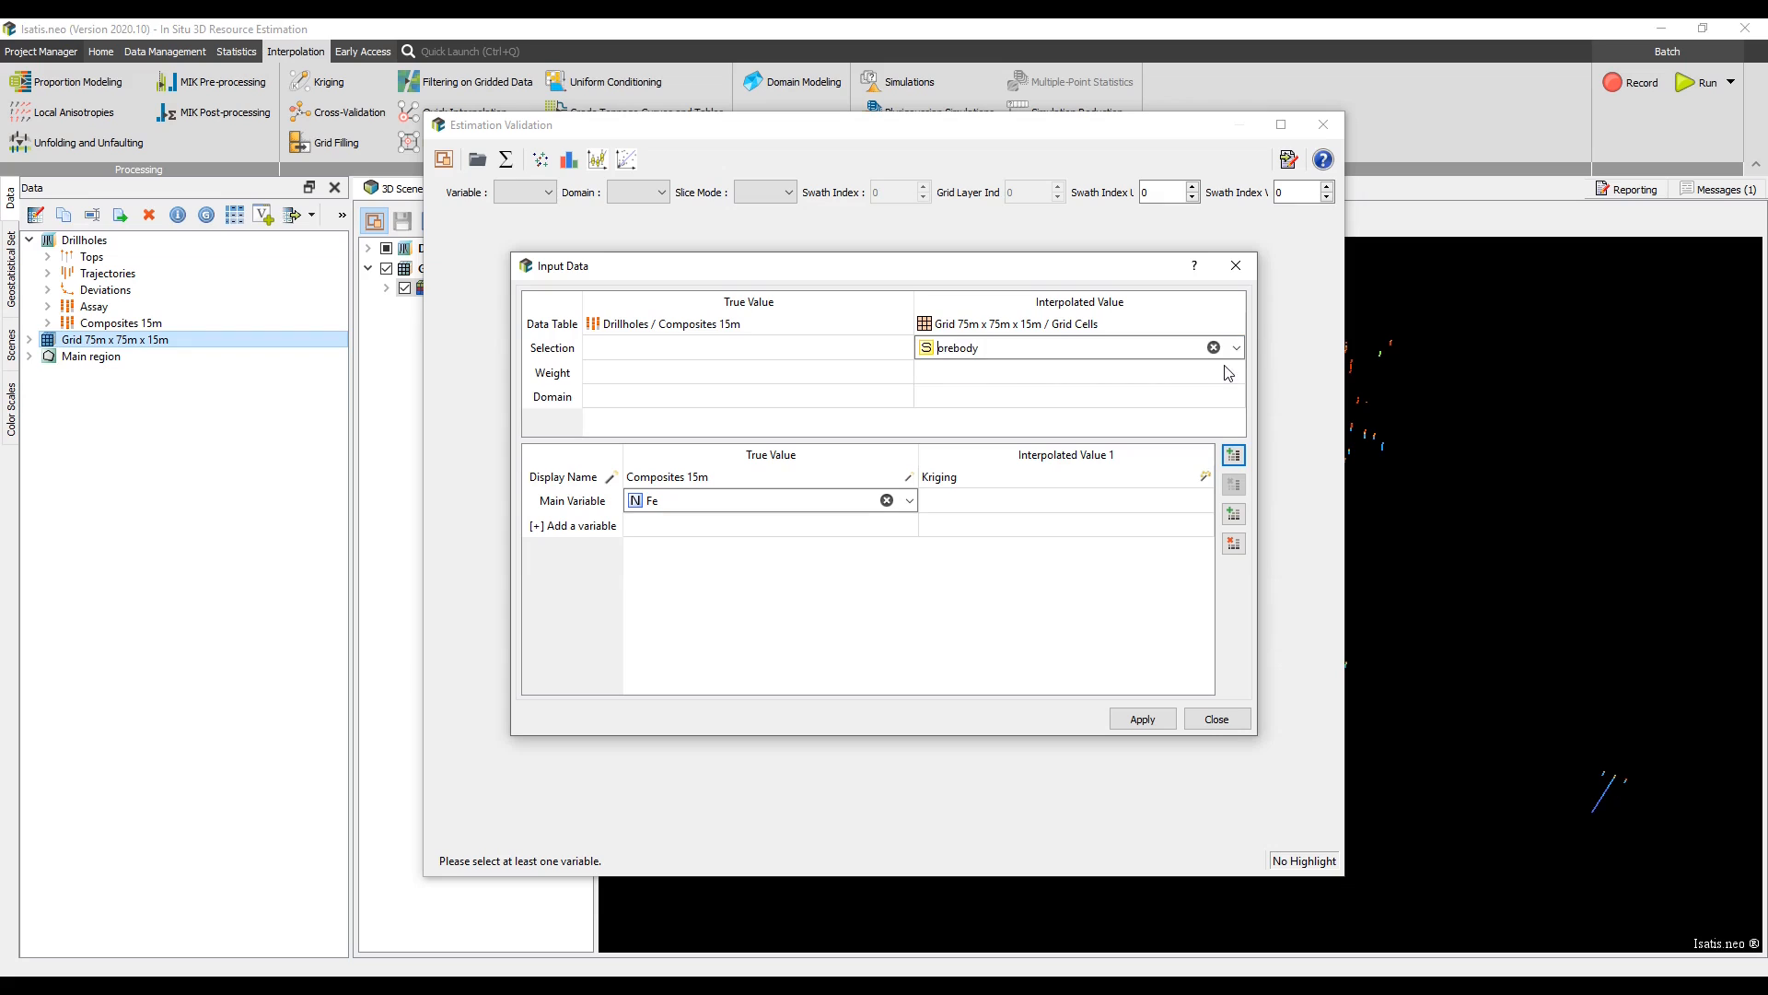
left_click(1205, 502)
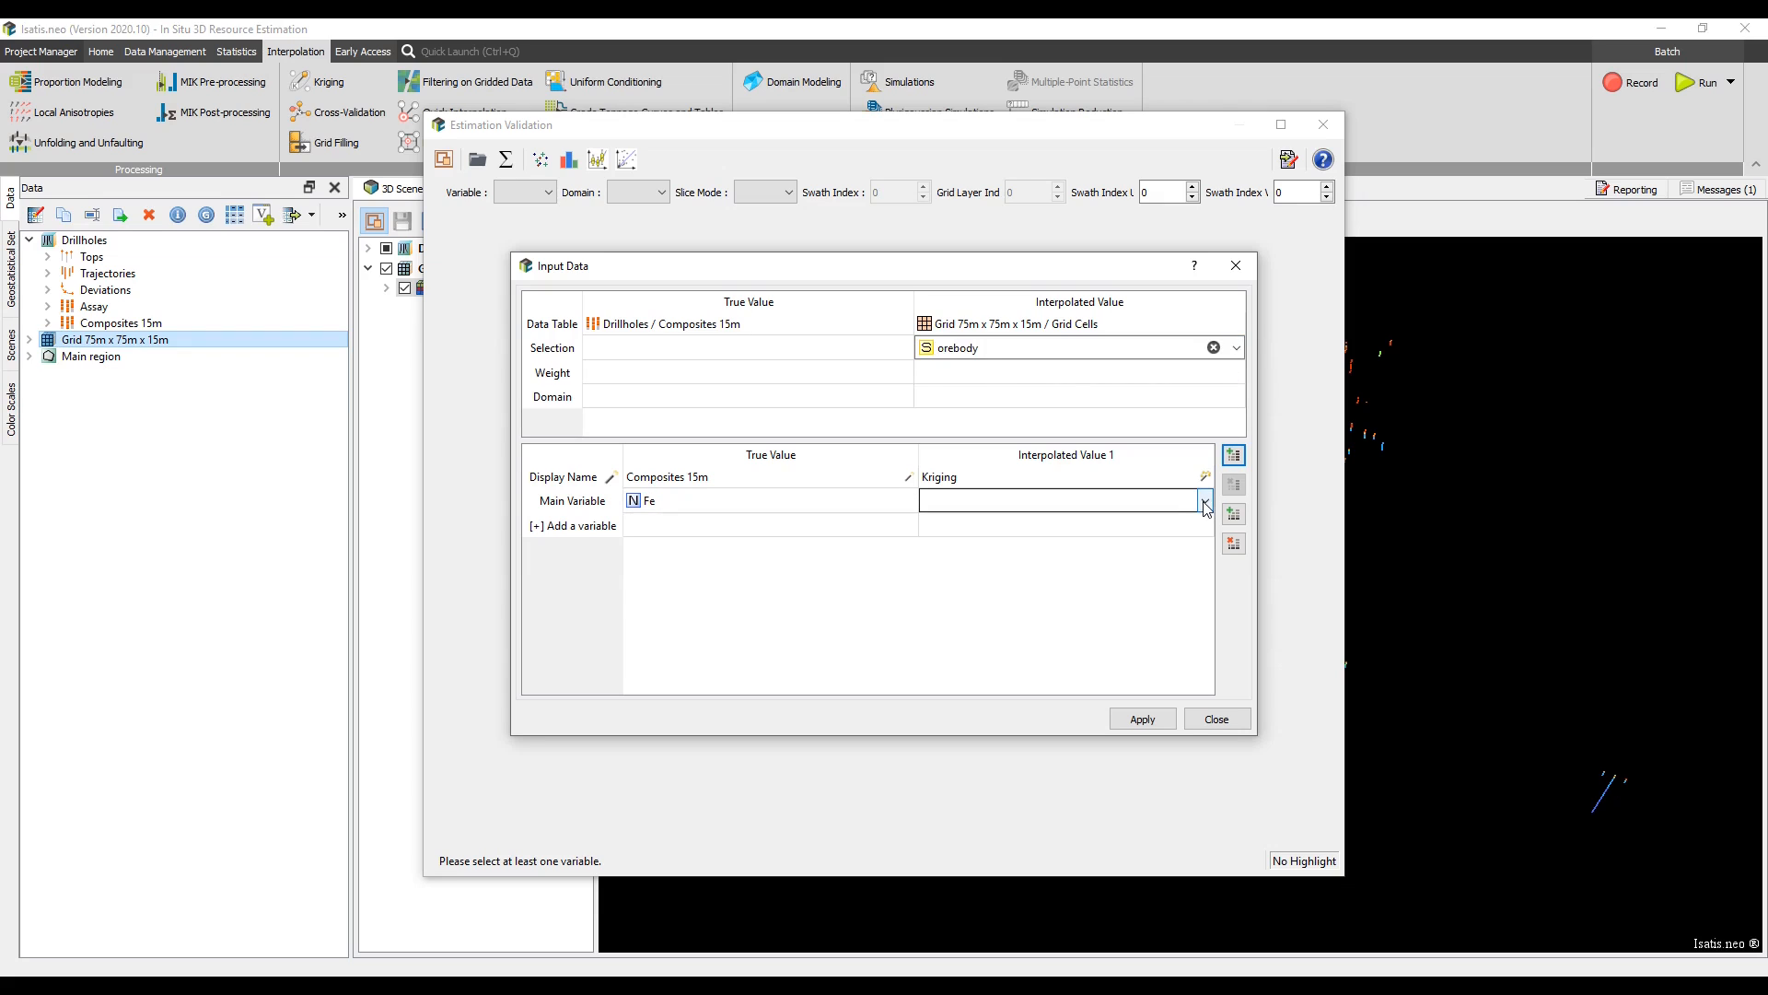
left_click(1205, 502)
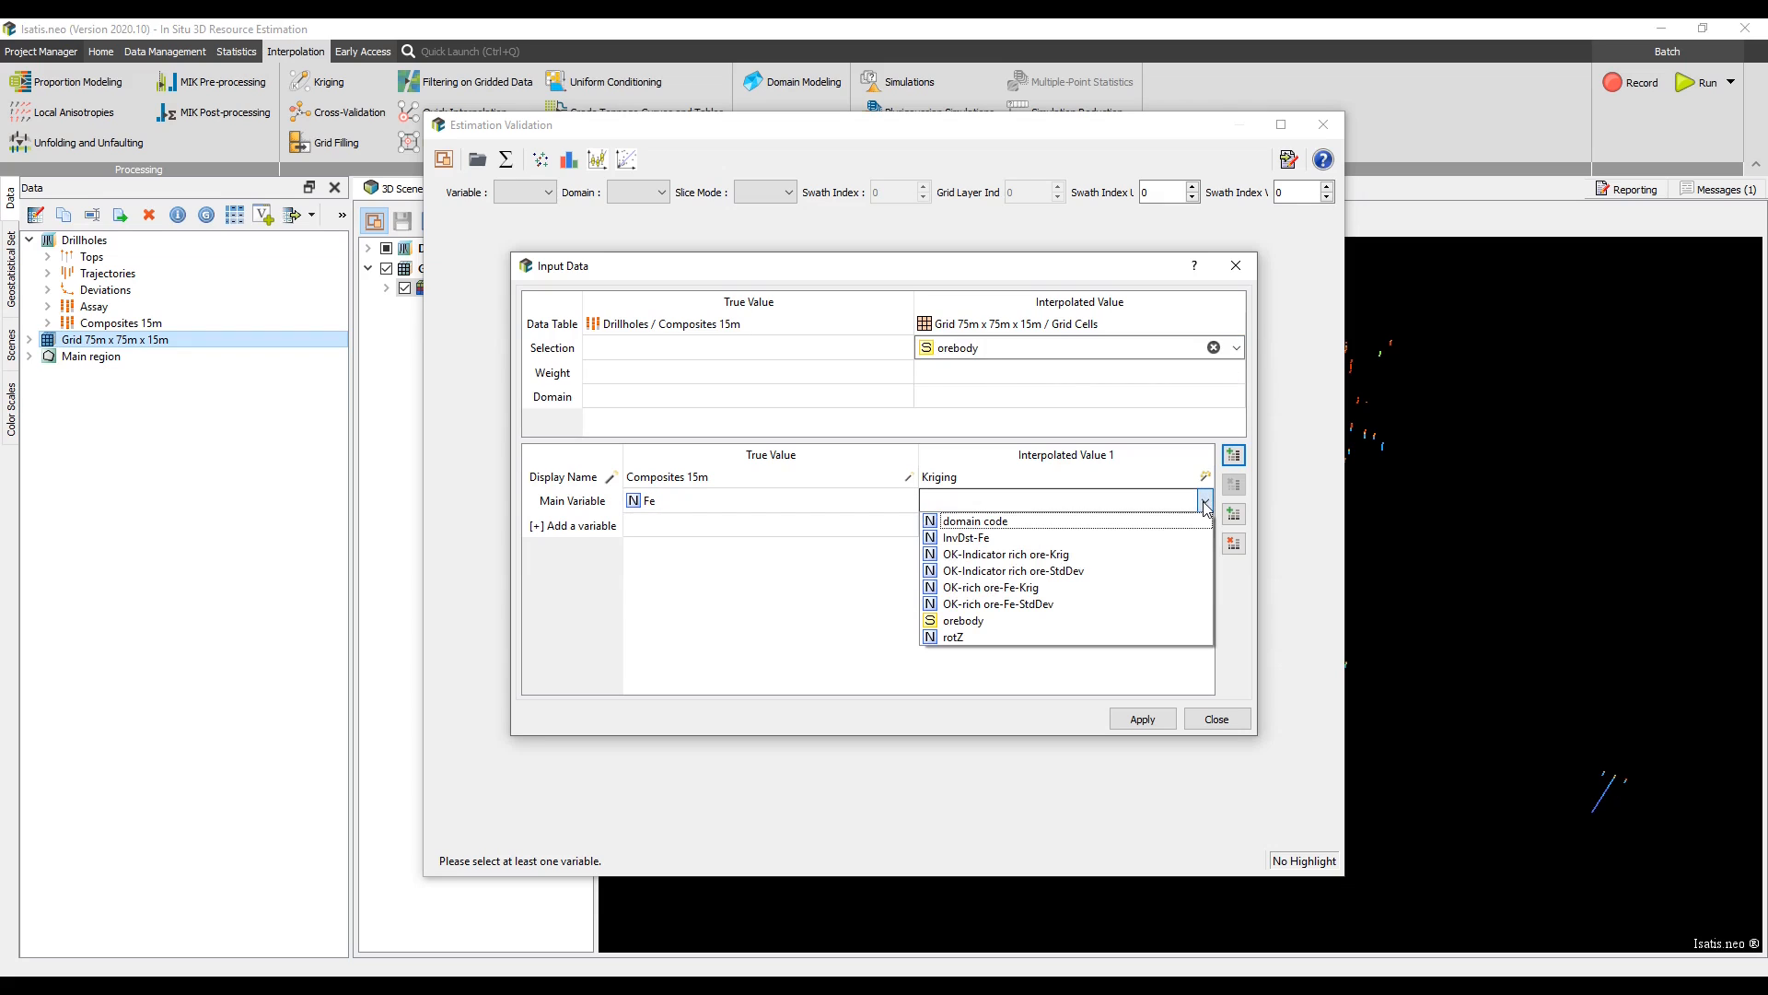
left_click(1171, 587)
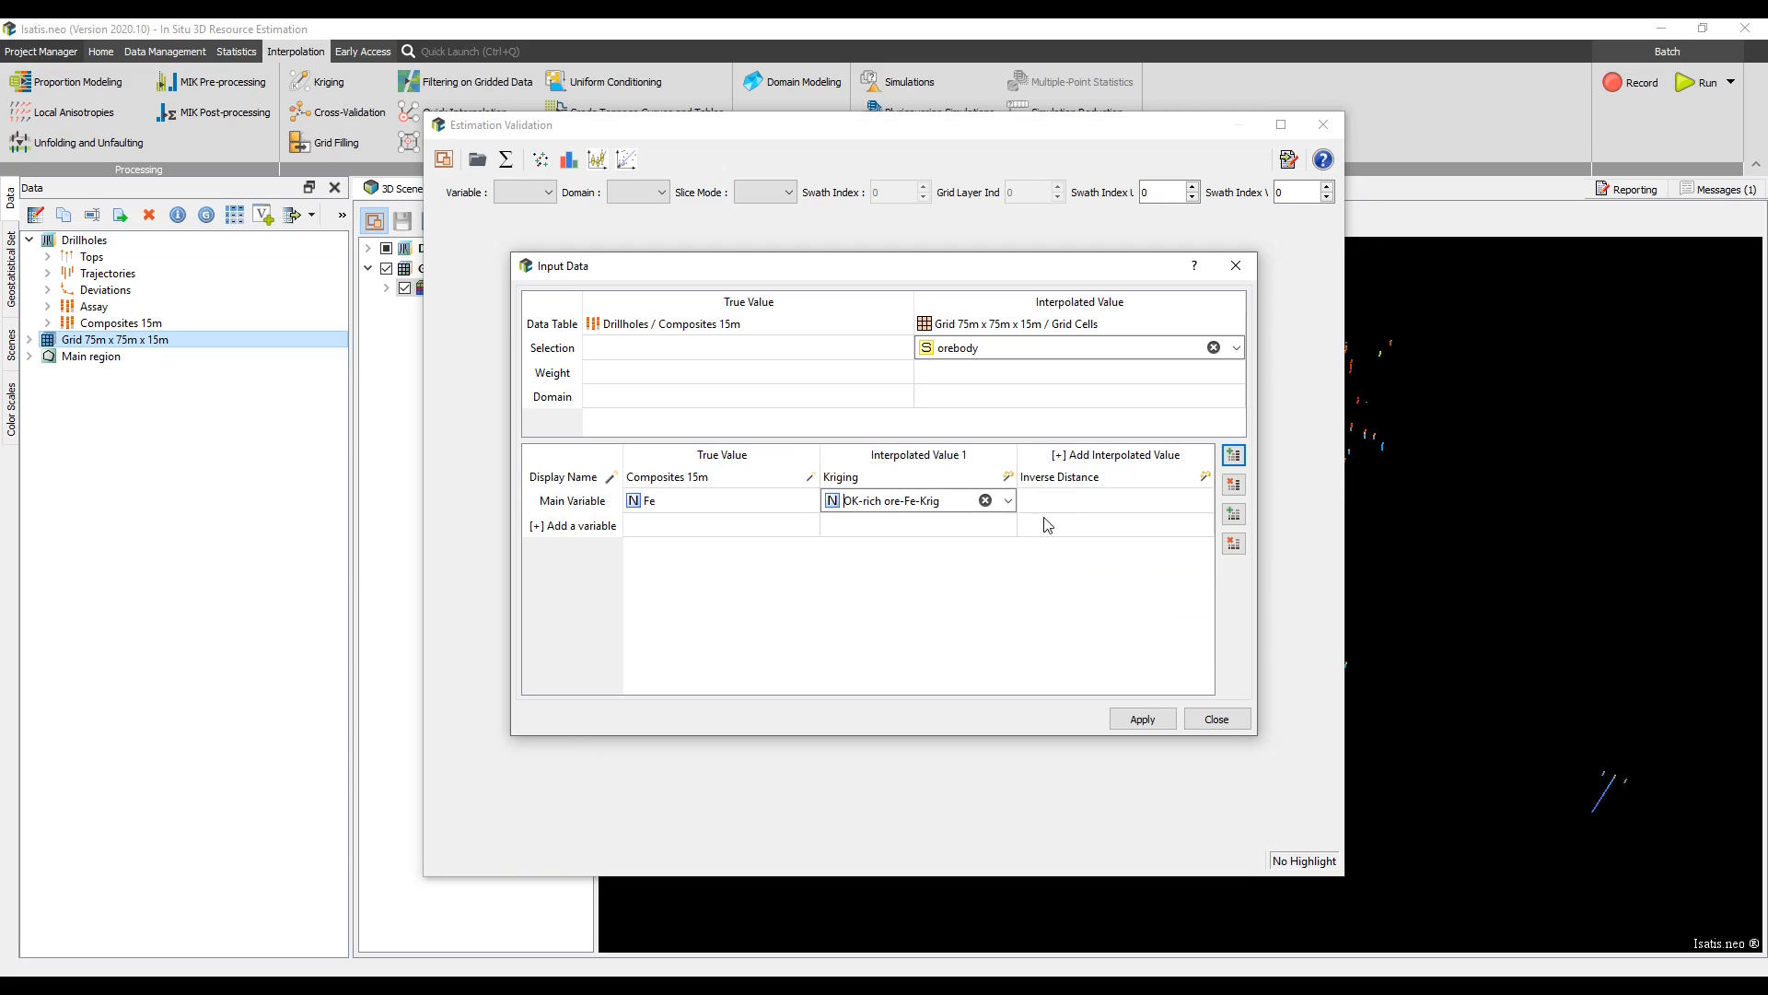
- Set final lithology as the domain for both the true value composites and the interpolated grid cells
left_click(908, 396)
left_click(908, 396)
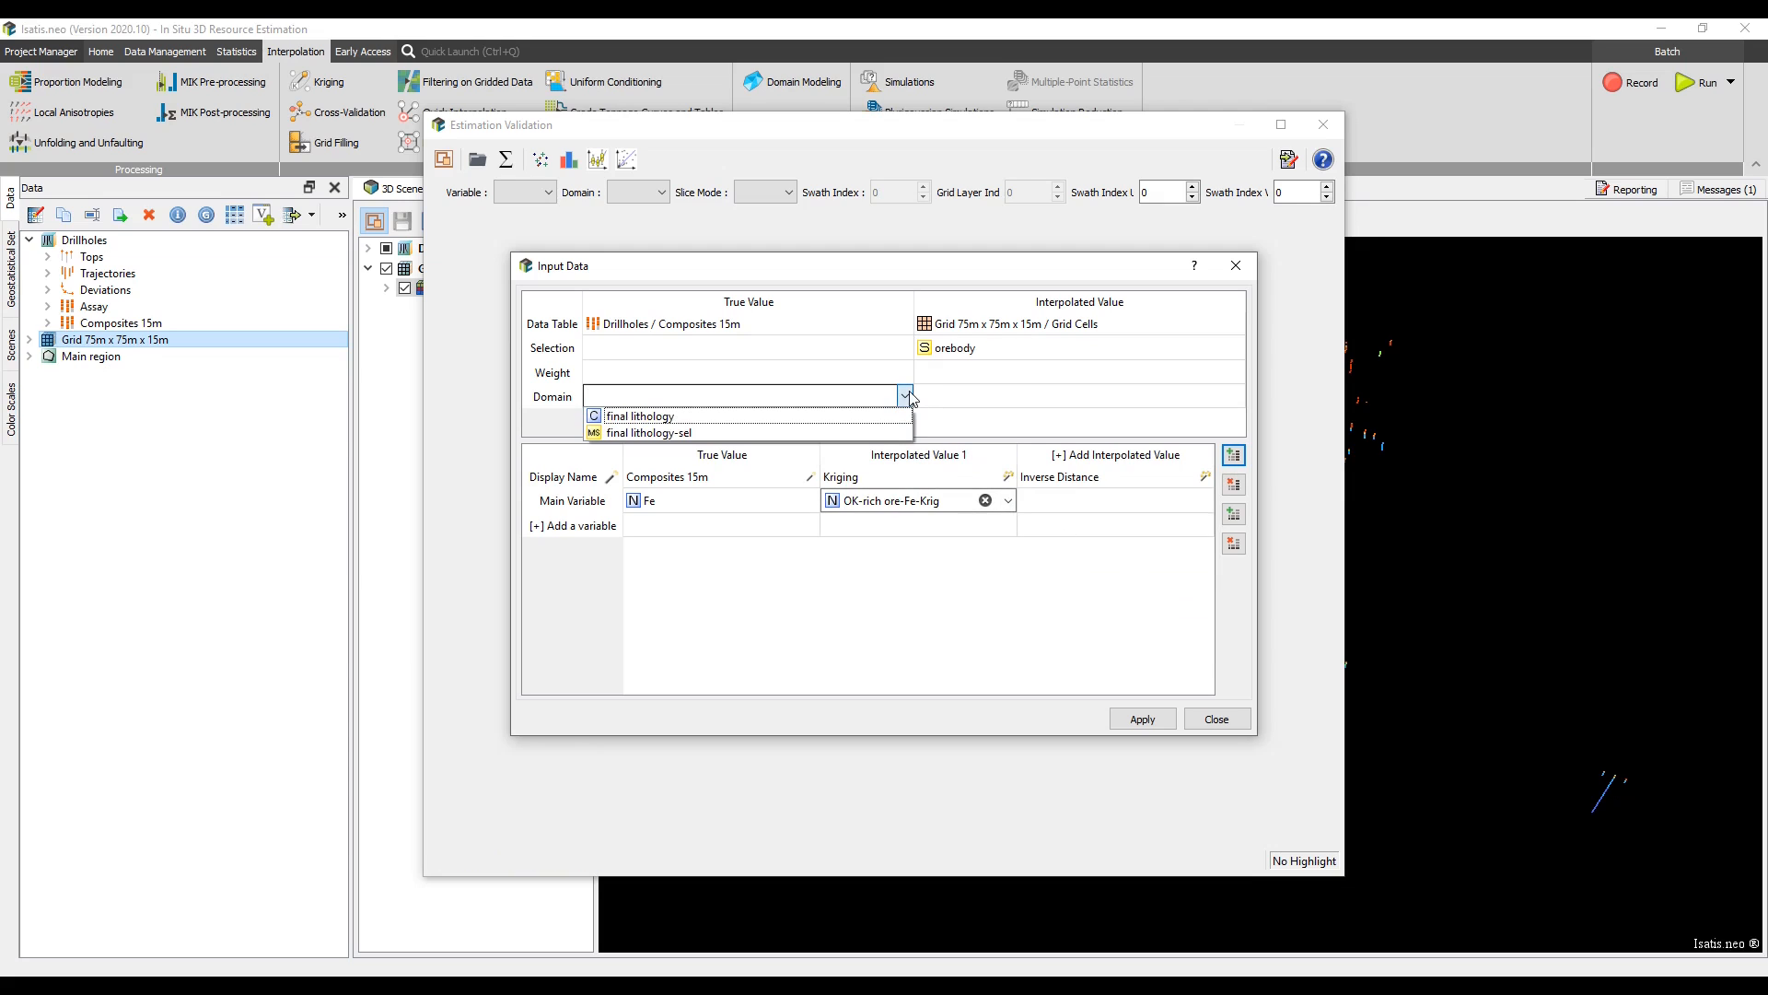
left_click(905, 411)
left_click(1179, 396)
left_click(1238, 396)
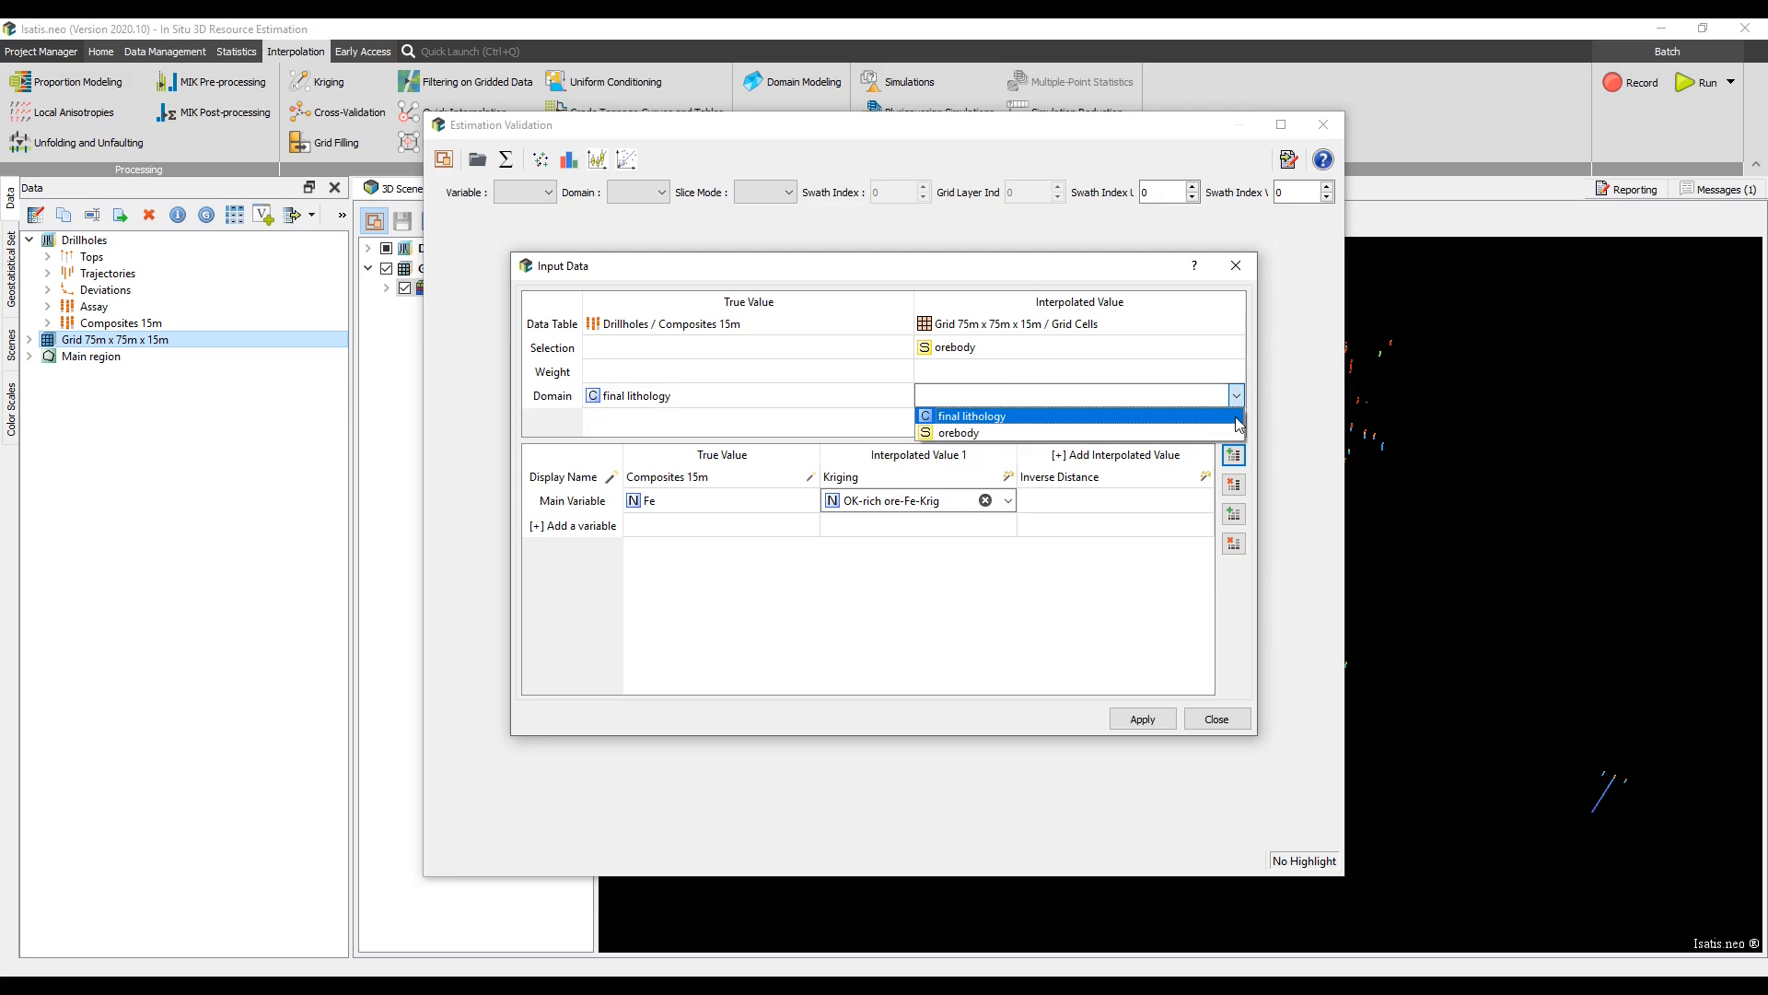
left_click(1239, 417)
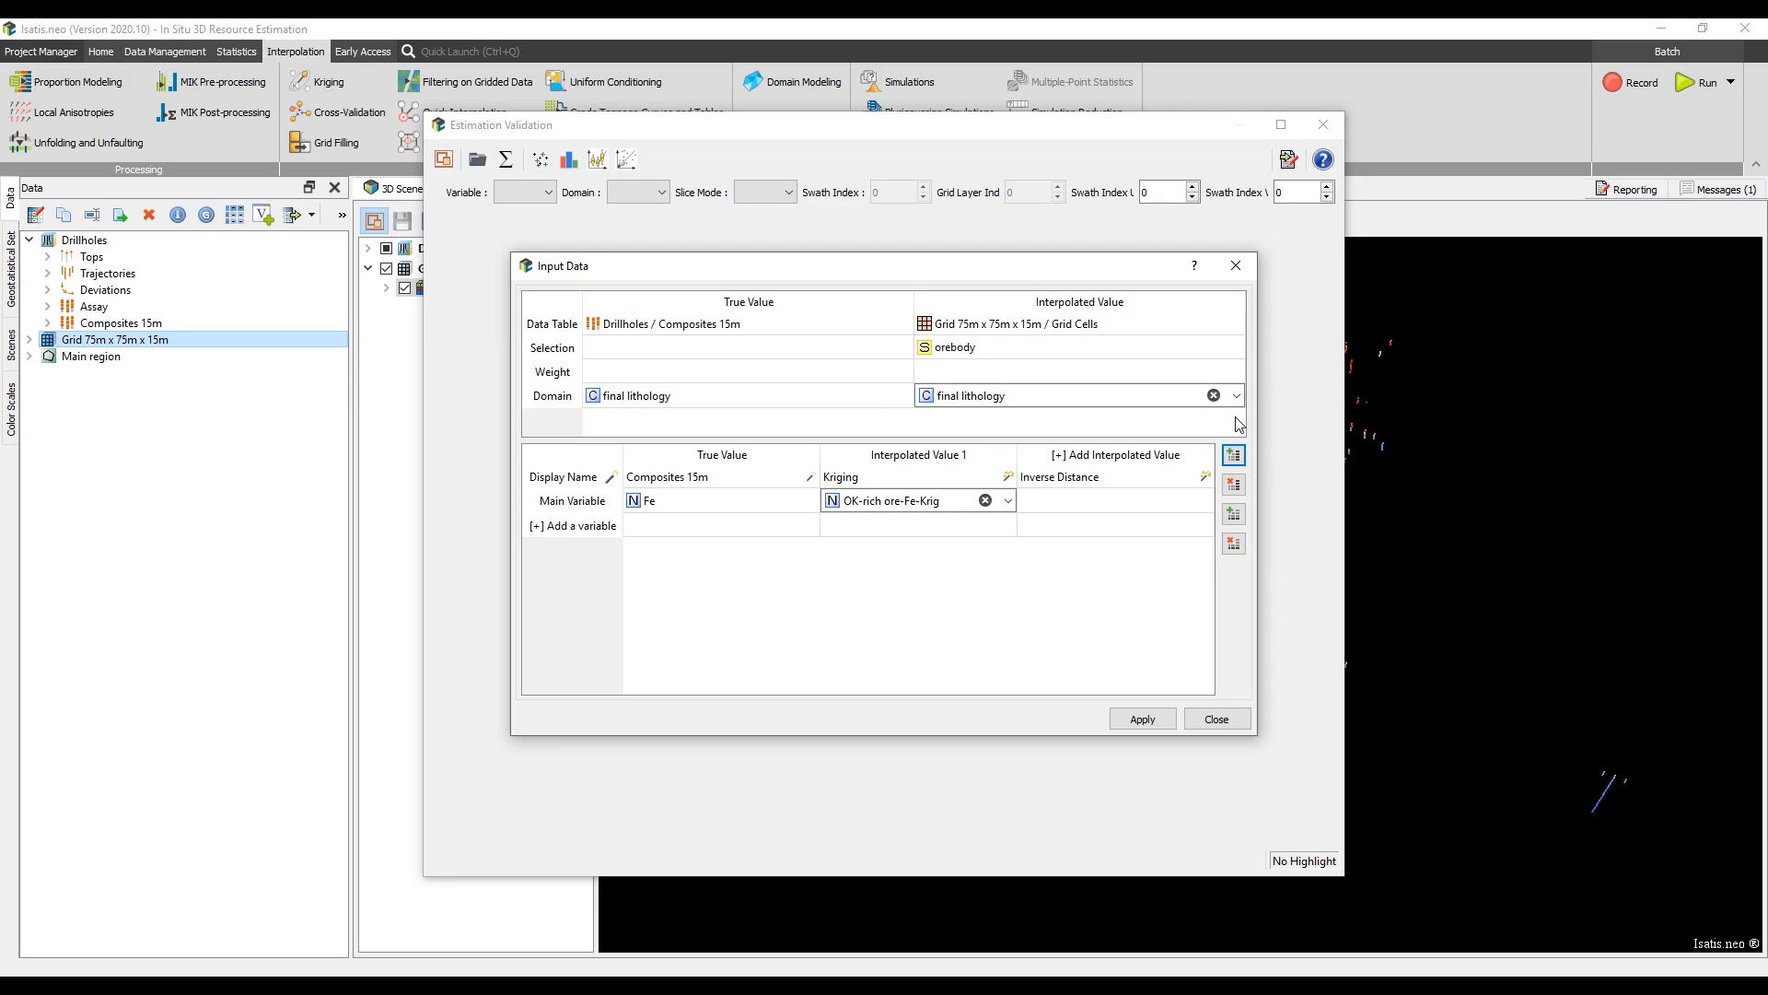
- Add InvDst-Fe as the main variable of the Inverse Distance interpolated value and apply the validation input data
left_click(1206, 502)
left_click(1206, 502)
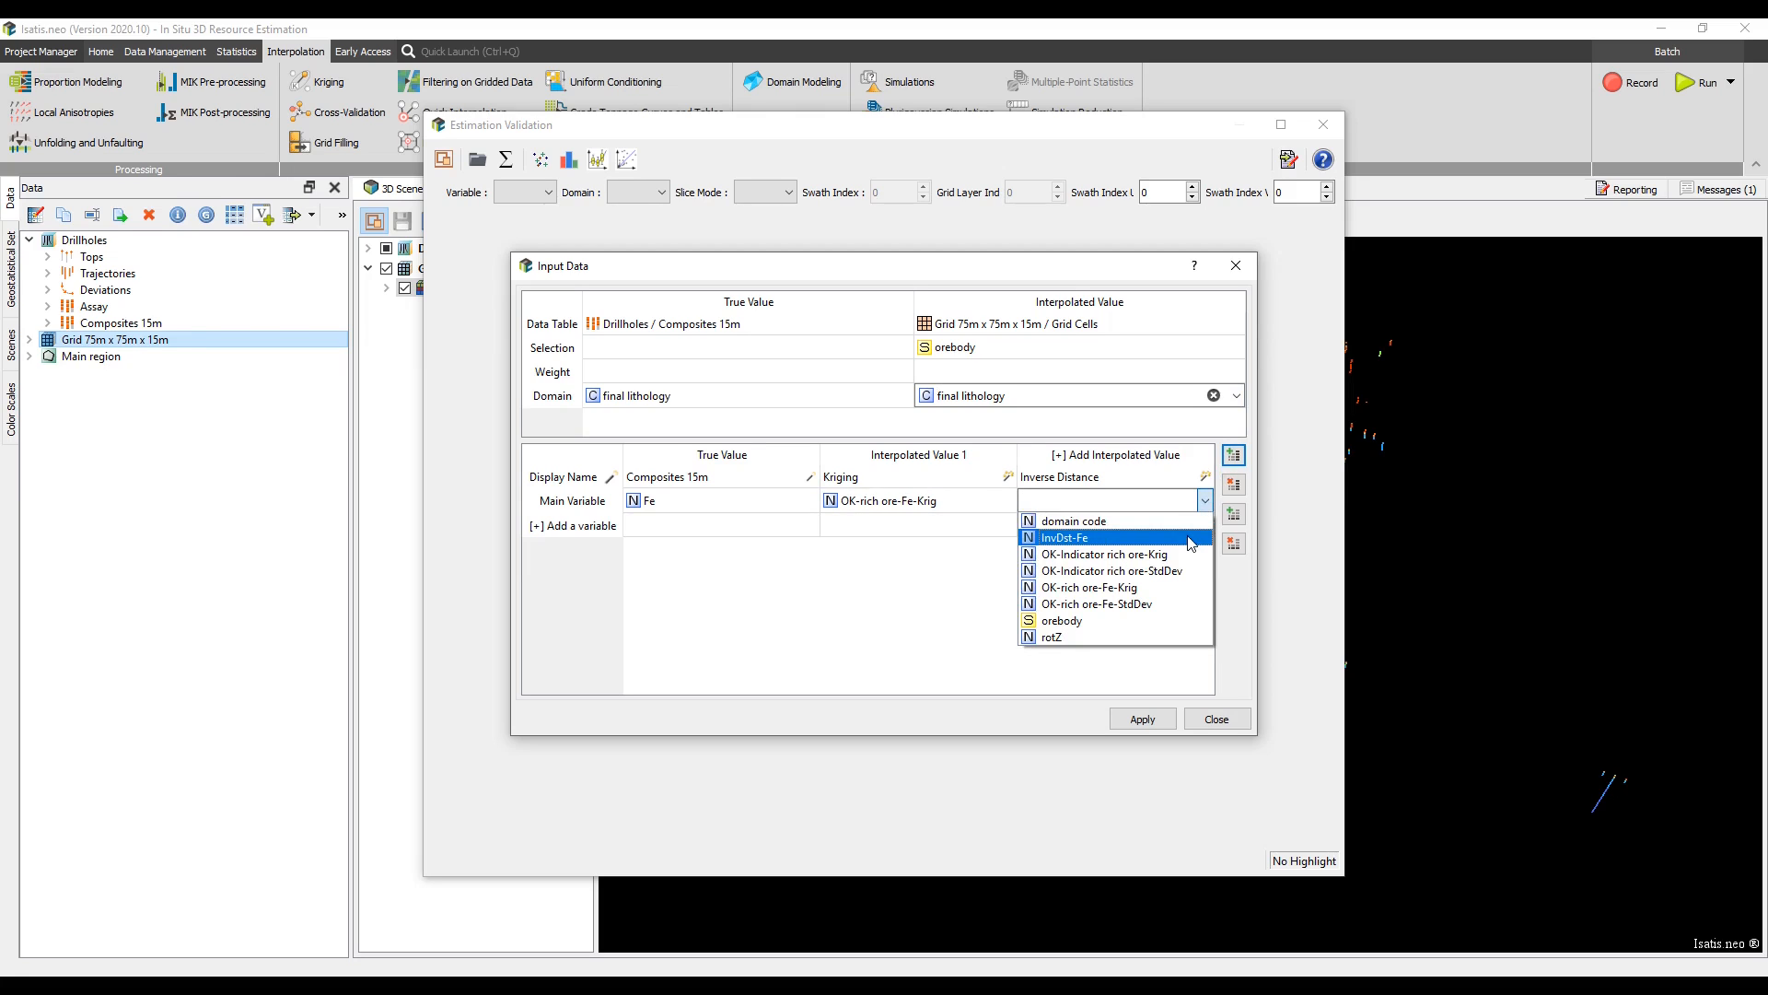
left_click(1191, 539)
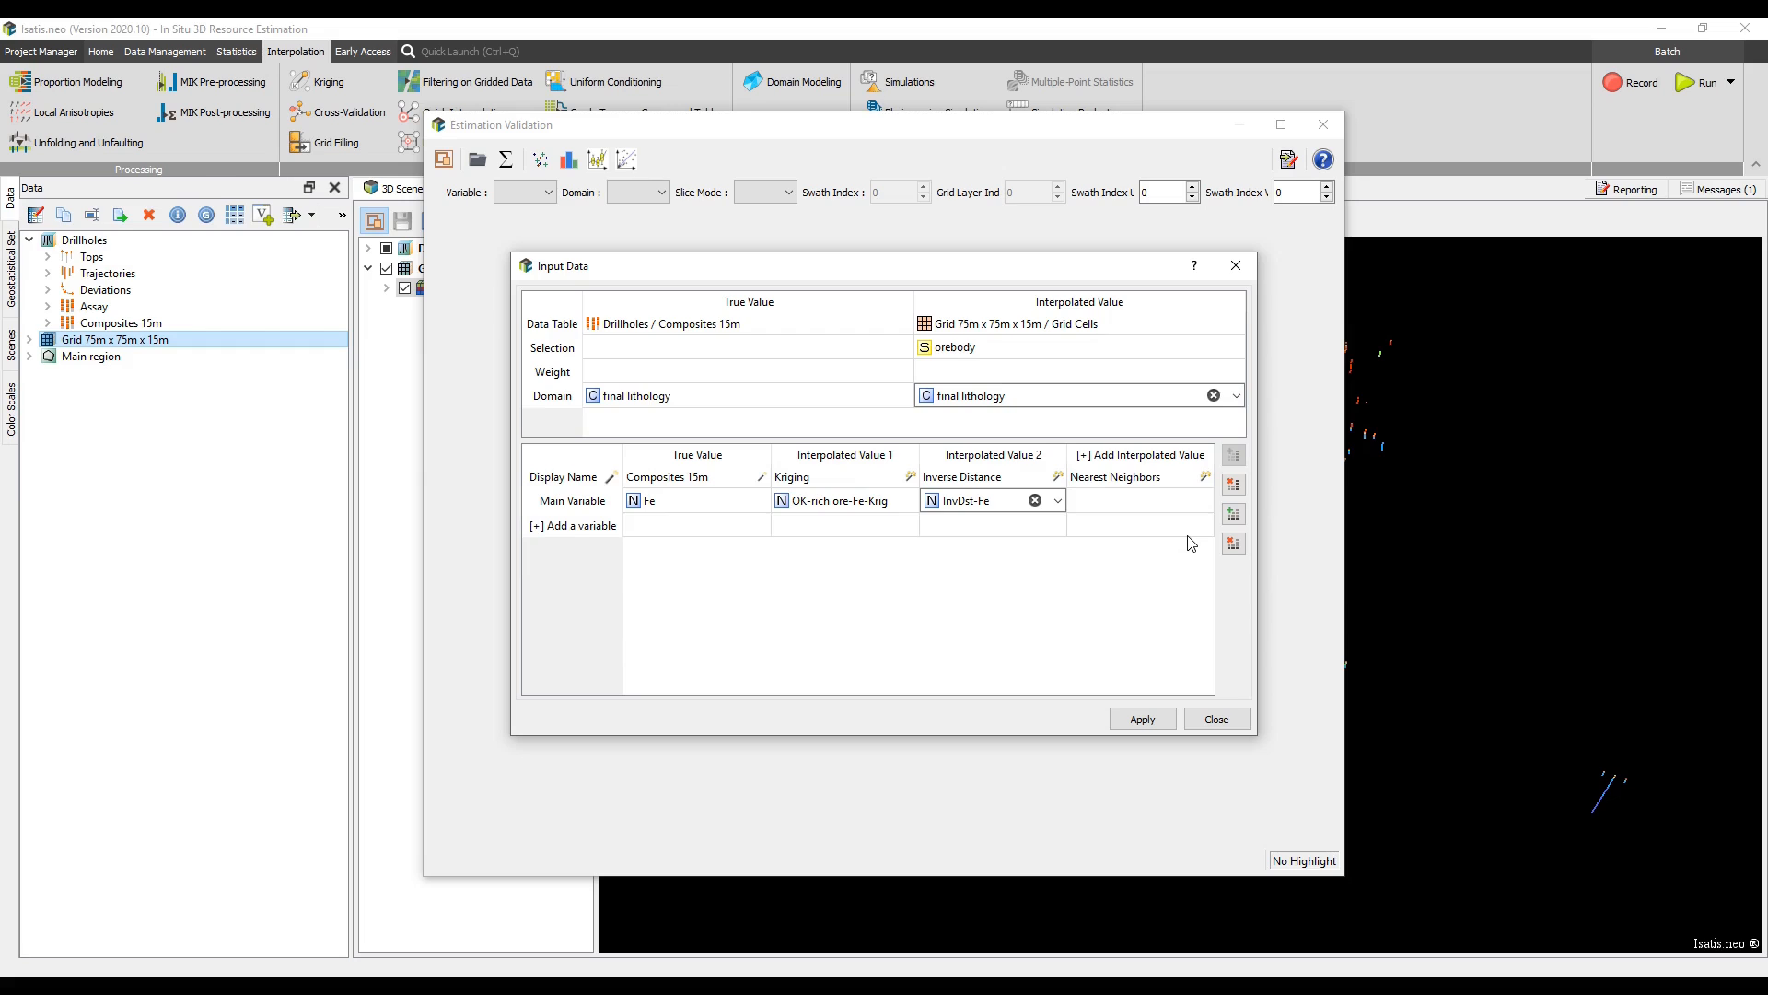
left_click(1142, 719)
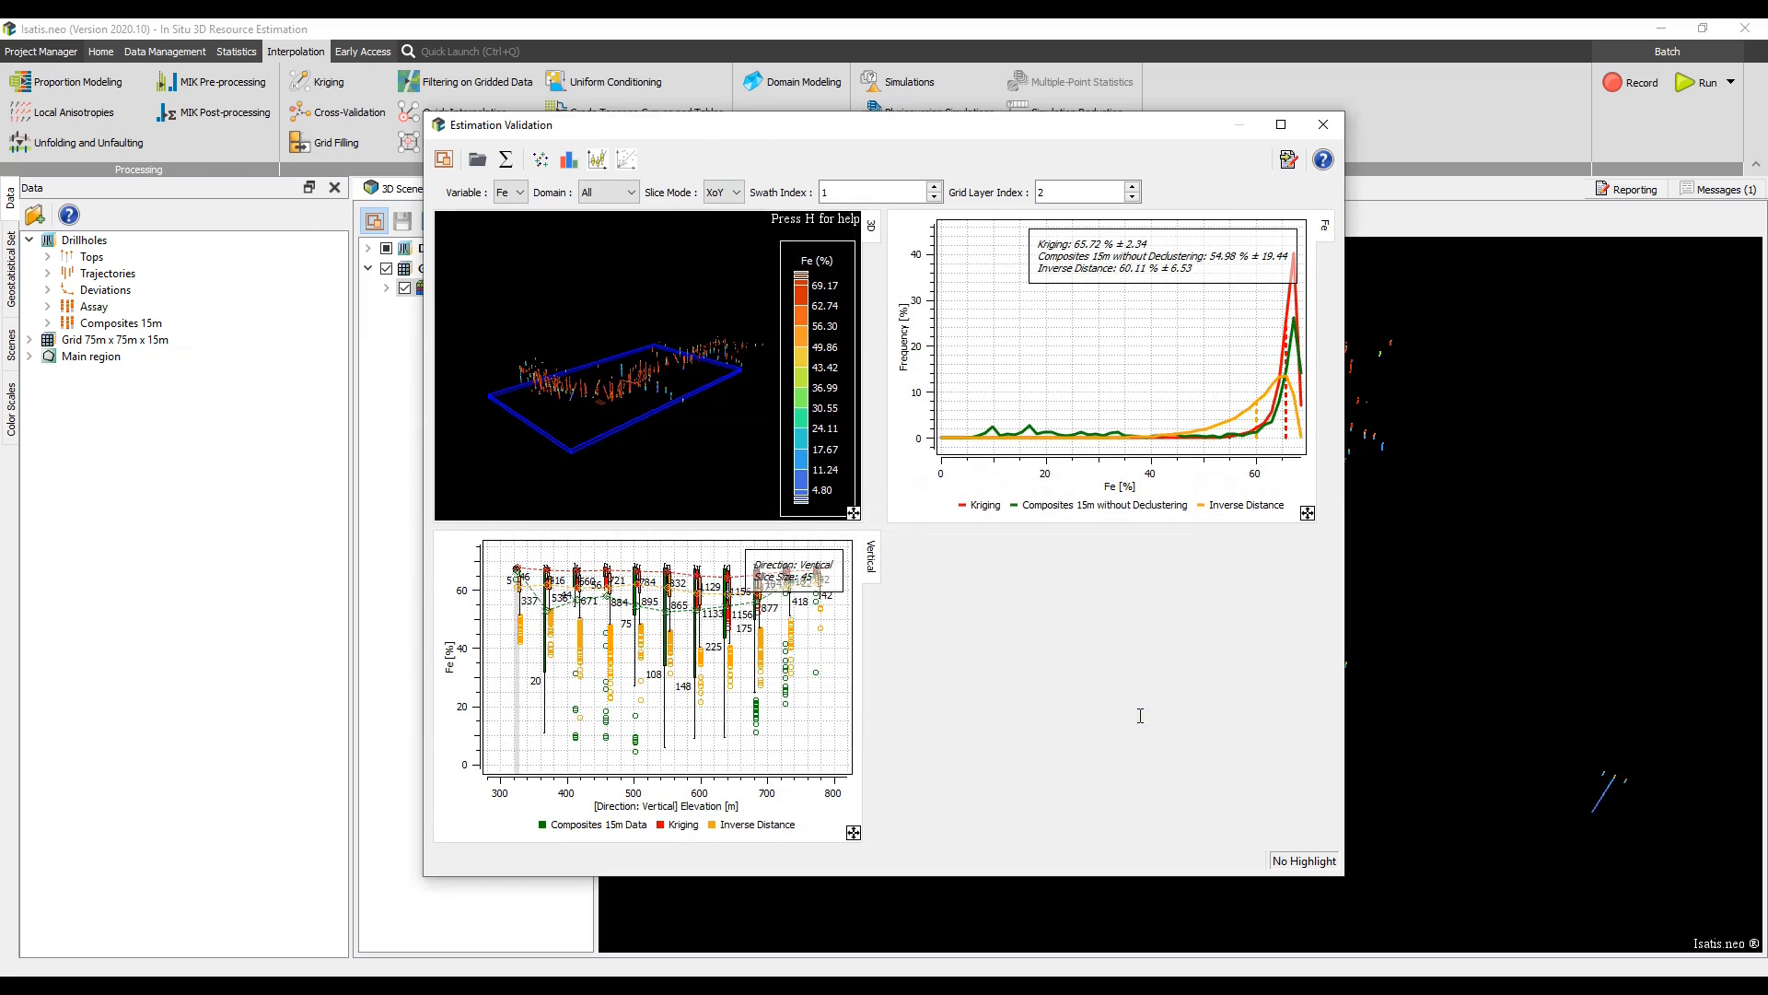
- Review the display settings of the validation histogram and of the swath plot, closing each without changes
left_click(569, 158)
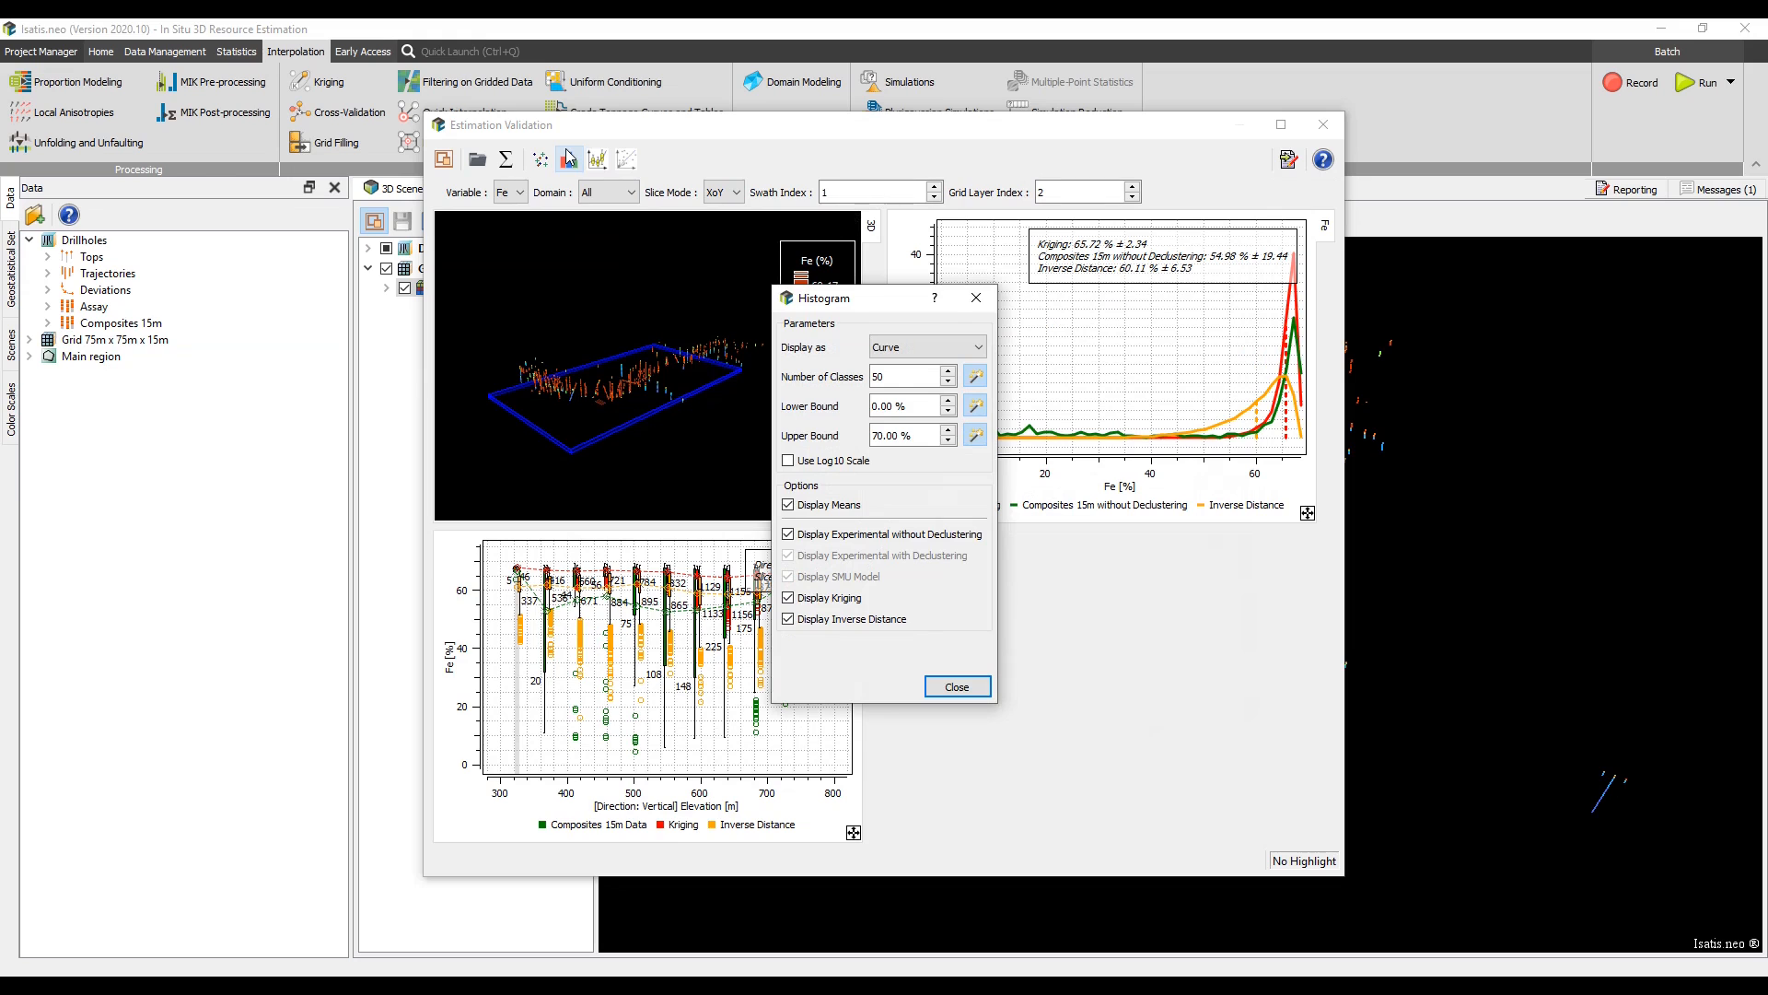
left_click(977, 297)
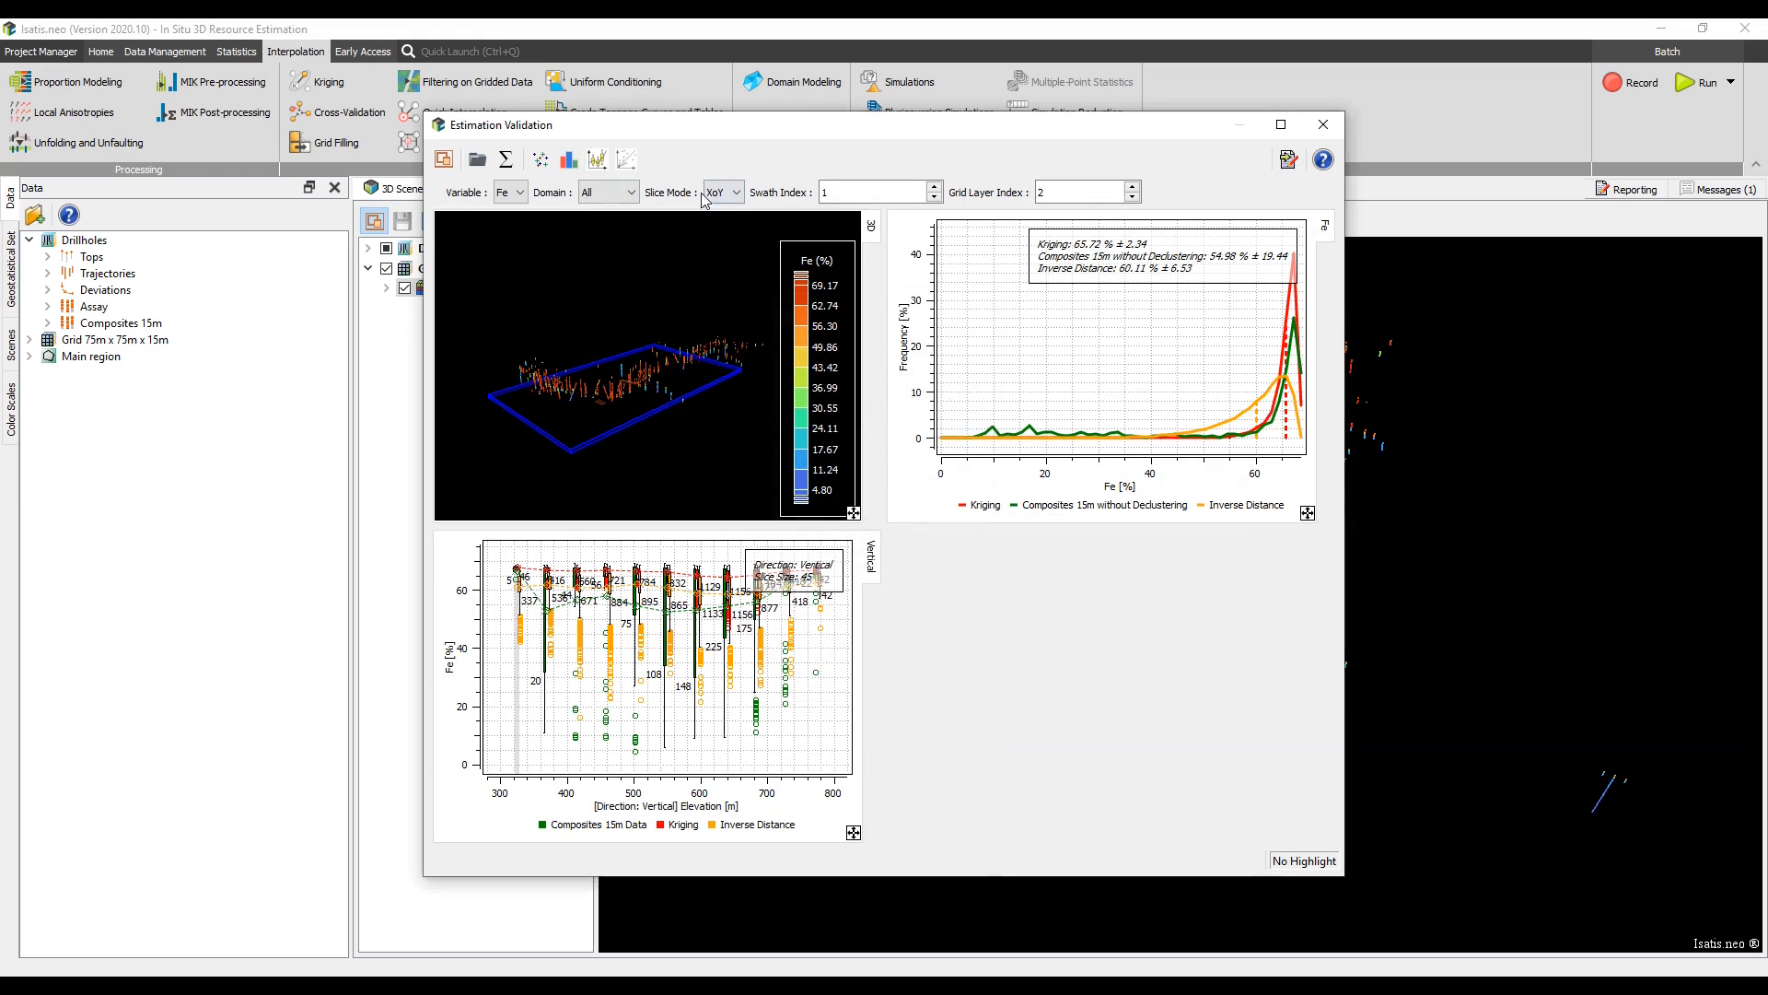
left_click(599, 159)
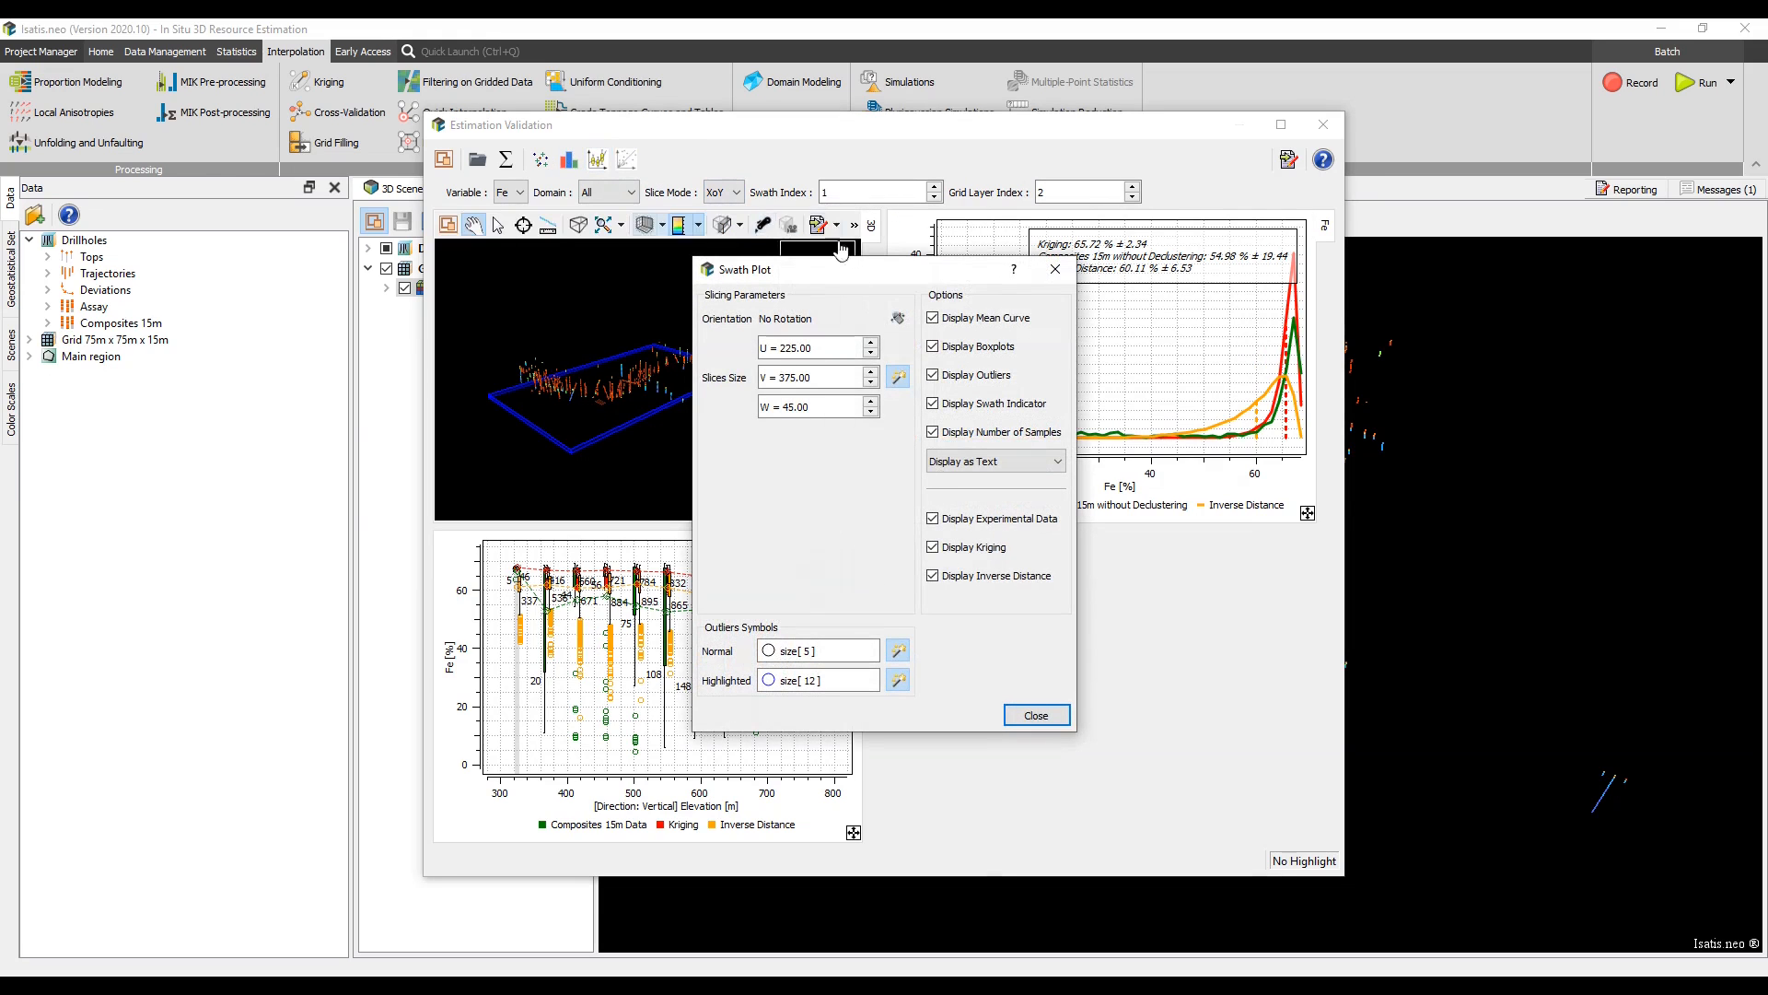
left_click(1055, 269)
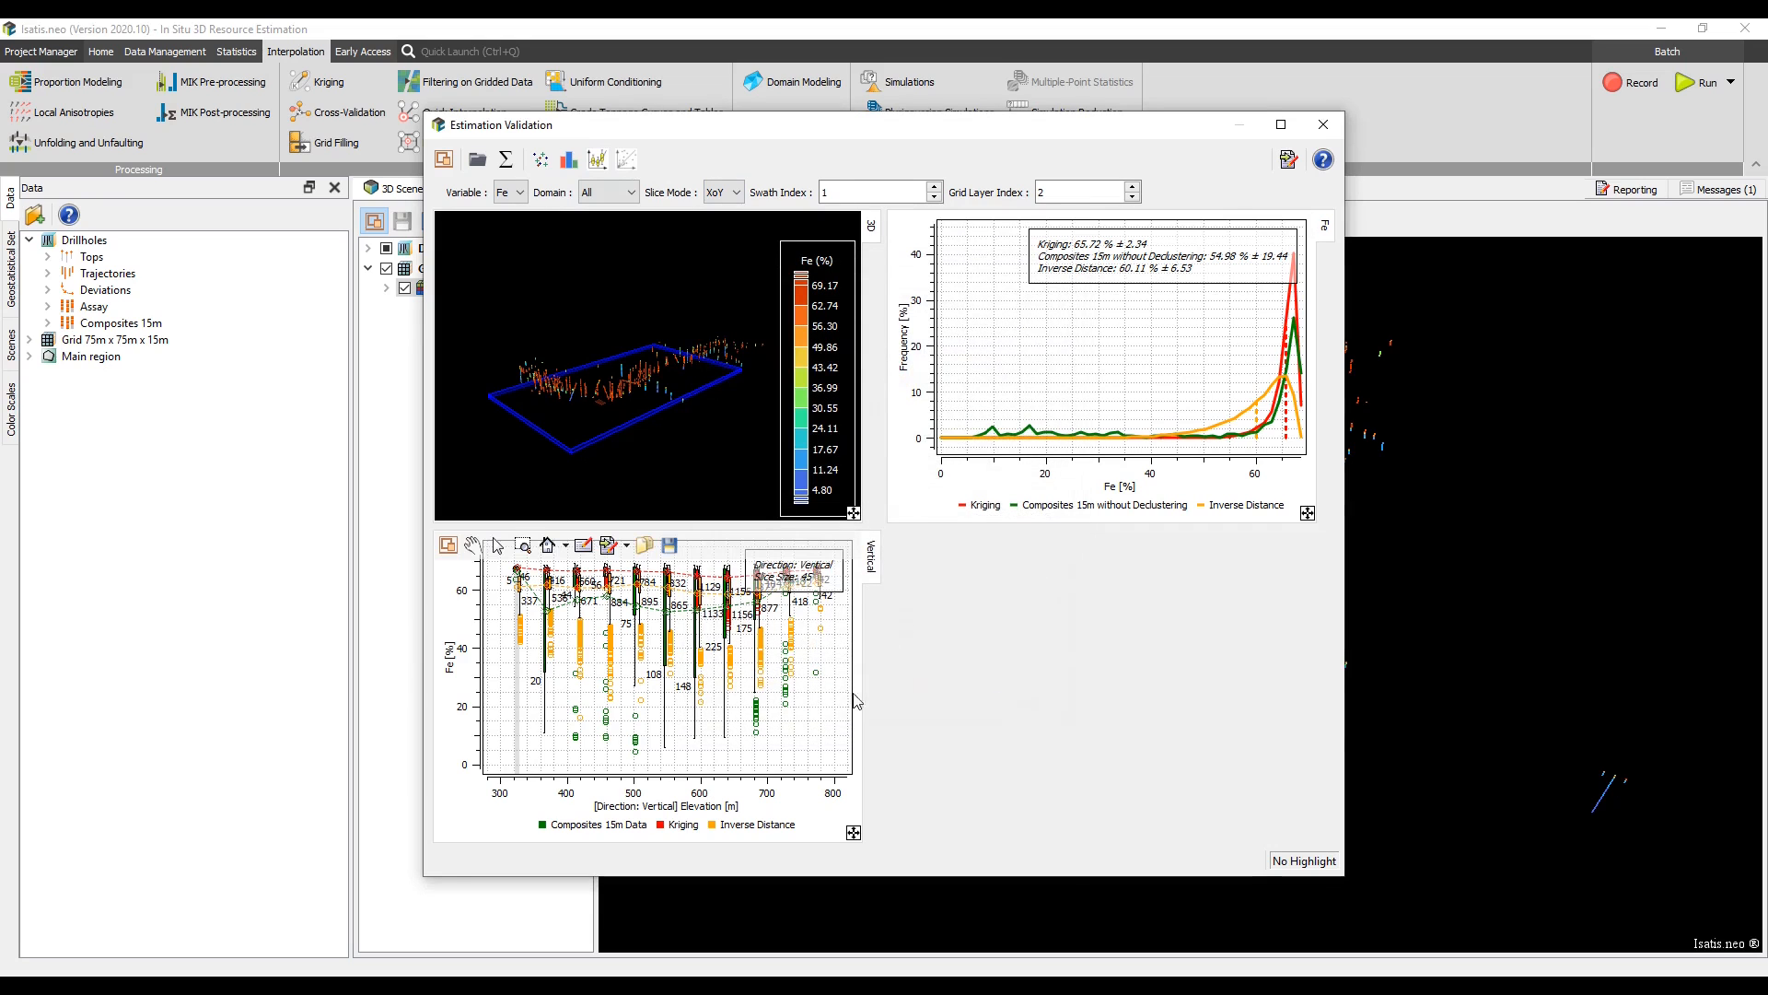
- Highlight a group of low-Fe composite outliers in the vertical swath plot and examine the samples up close in the 3D view
left_click_drag(782, 731, 745, 621)
left_click_drag(605, 409, 609, 402)
scroll(594, 405, "up", 8)
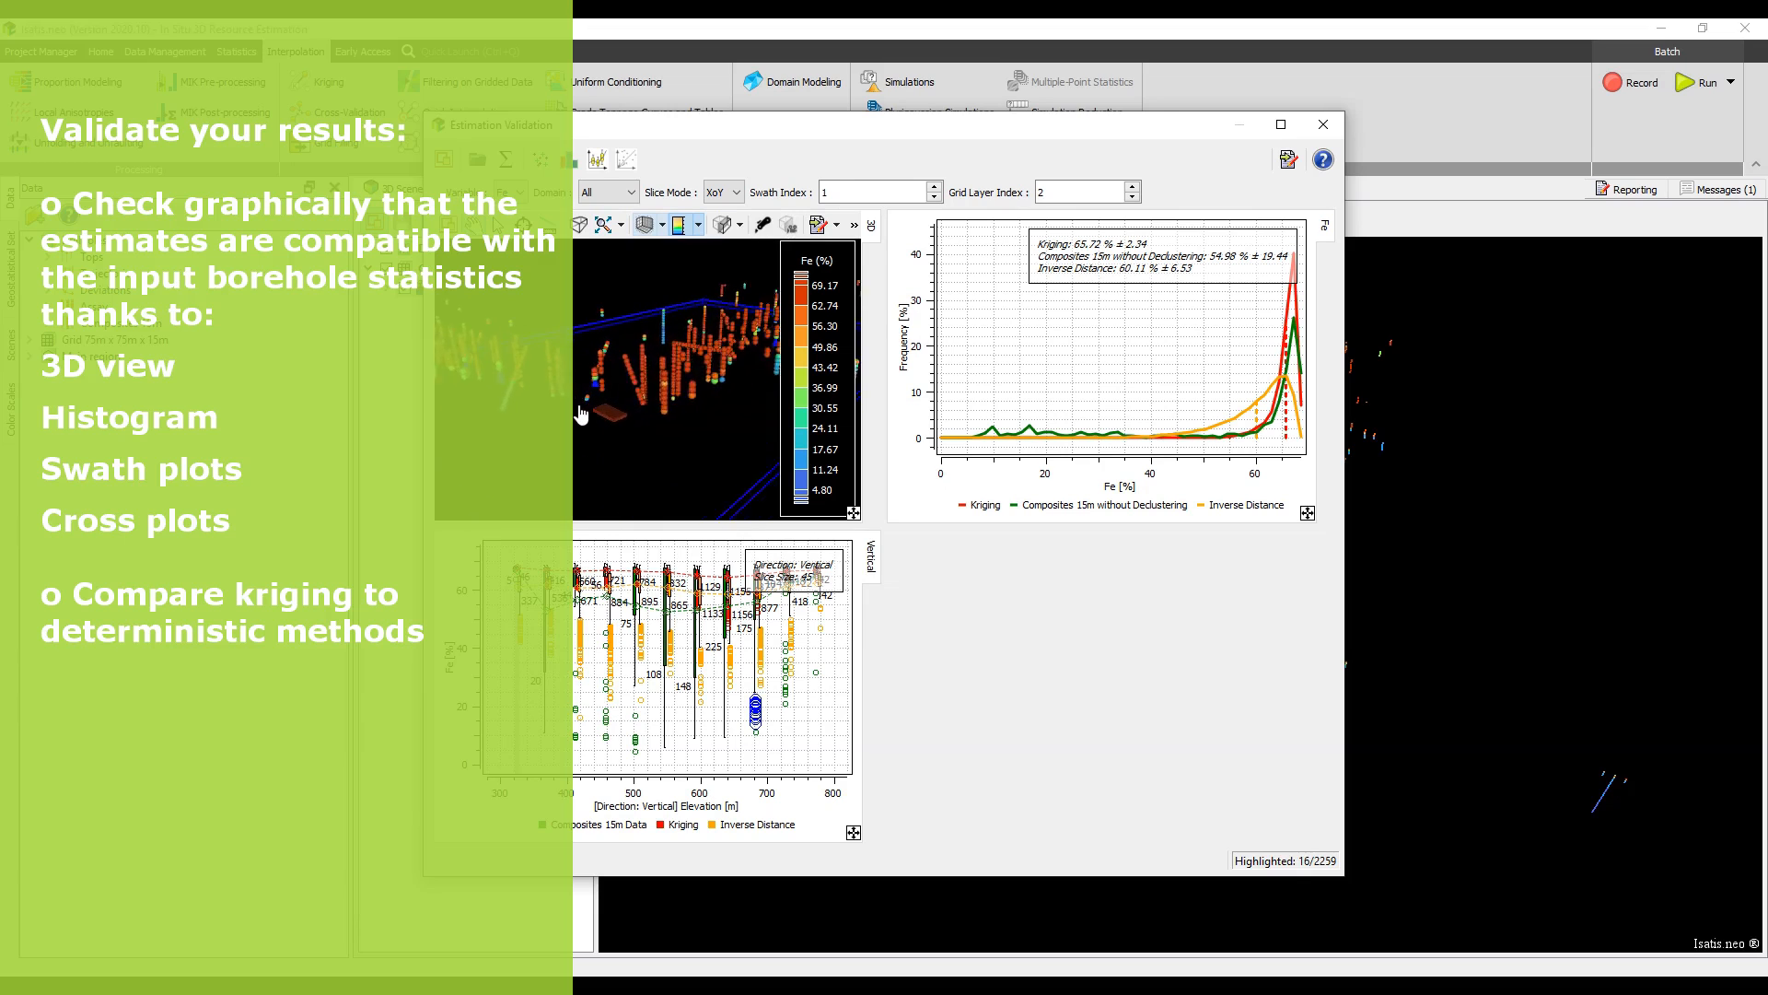
scroll(475, 402, "up", 4)
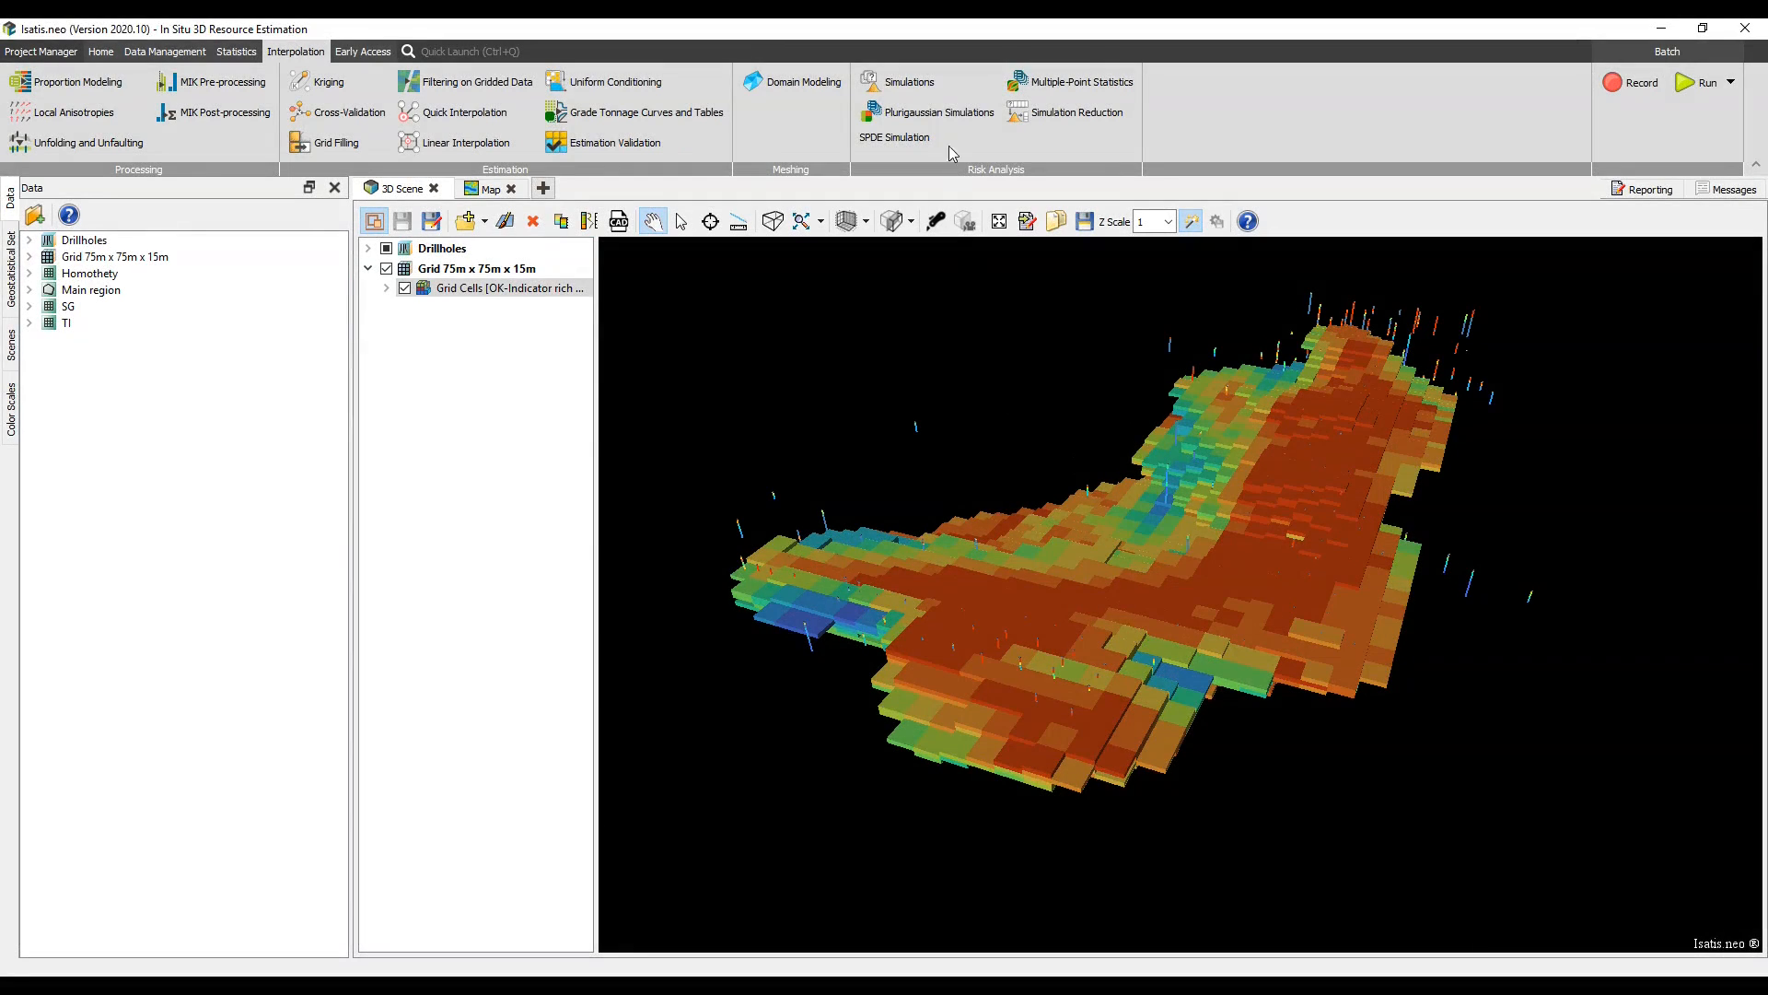
- Start a simulation setup with geostatistical set Fe (raw + gaussian), output to Grid 75m x 75m x 15m, and the orebody selection
left_click(908, 82)
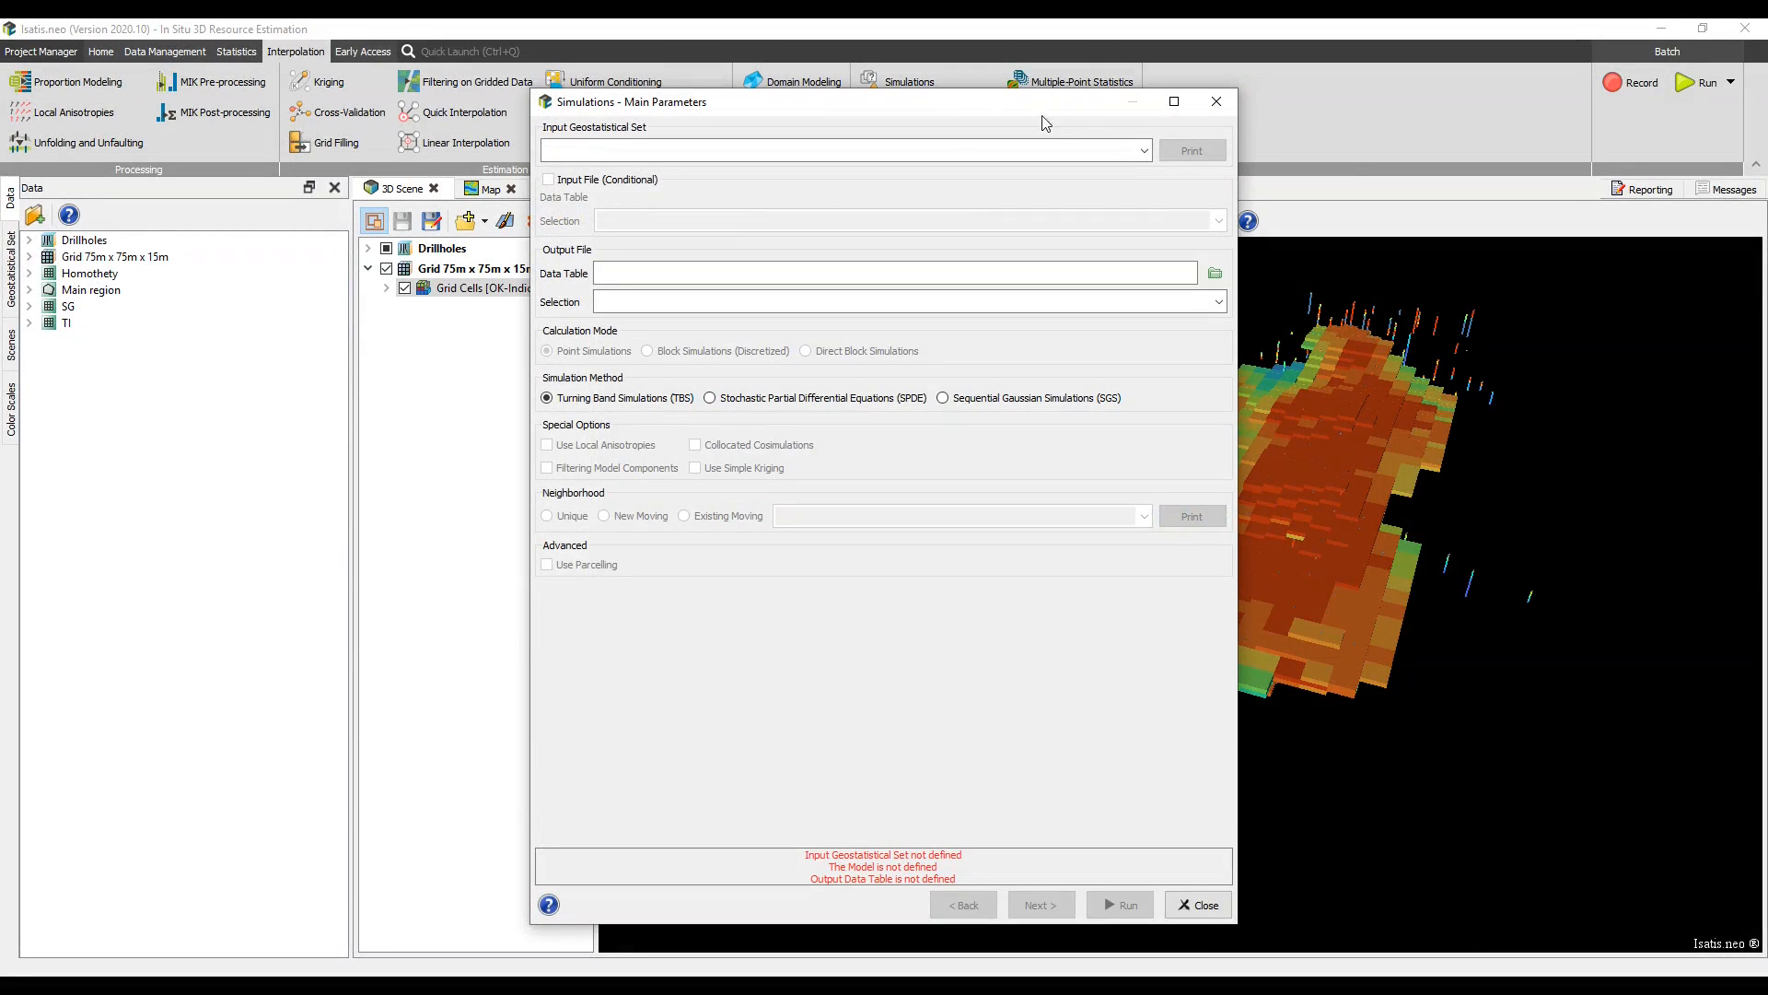
left_click(1145, 151)
left_click(1112, 194)
left_click_drag(175, 257, 716, 348)
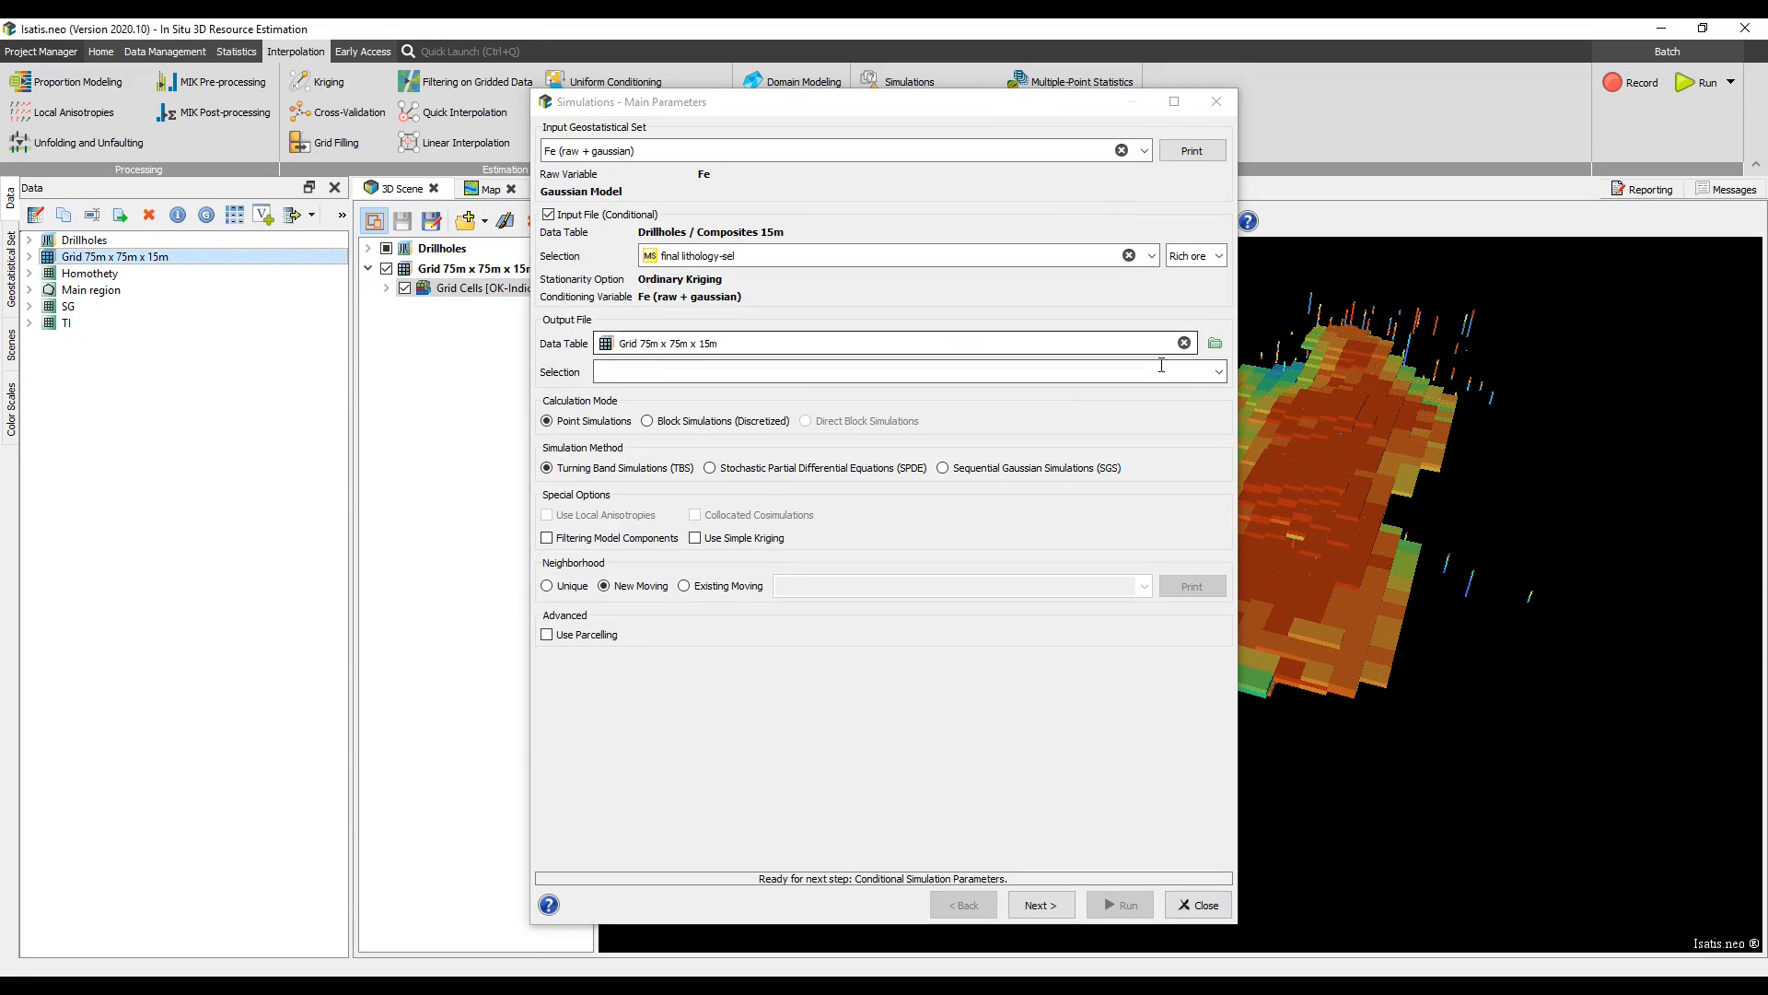
left_click(1218, 371)
left_click(1209, 392)
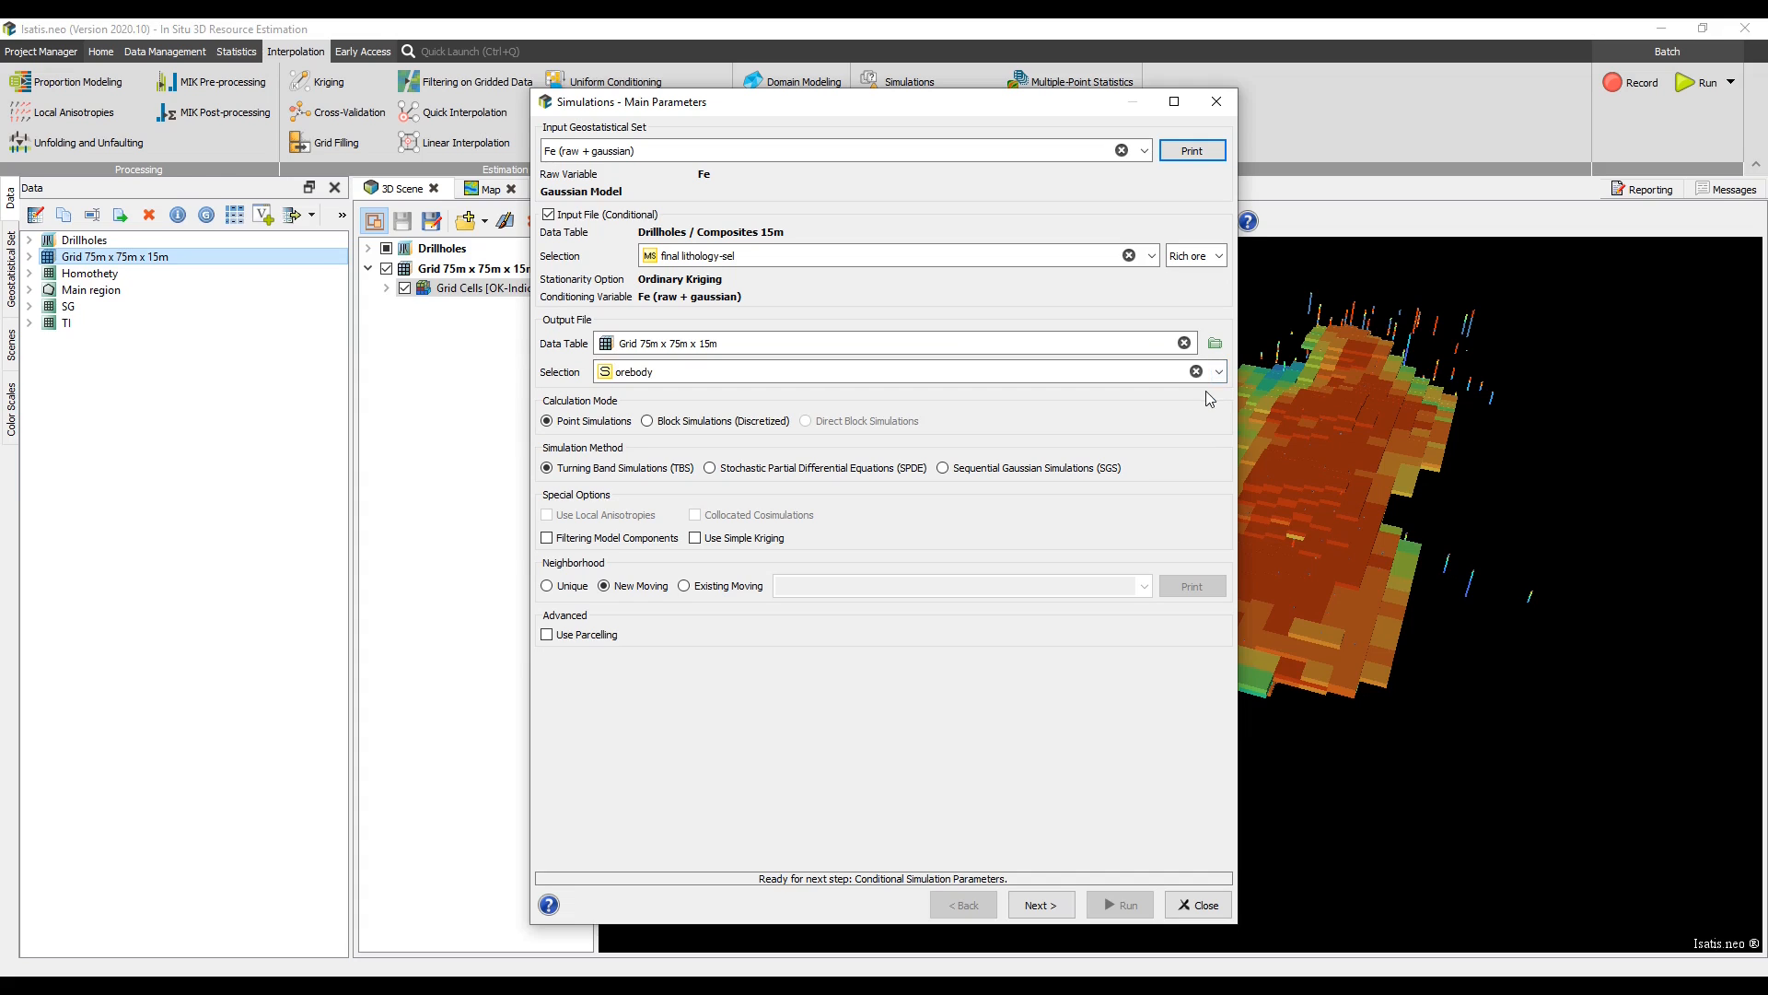
- Compare the options of the SPDE and Sequential Gaussian simulation methods, and close the simulation setup without running it
left_click(798, 468)
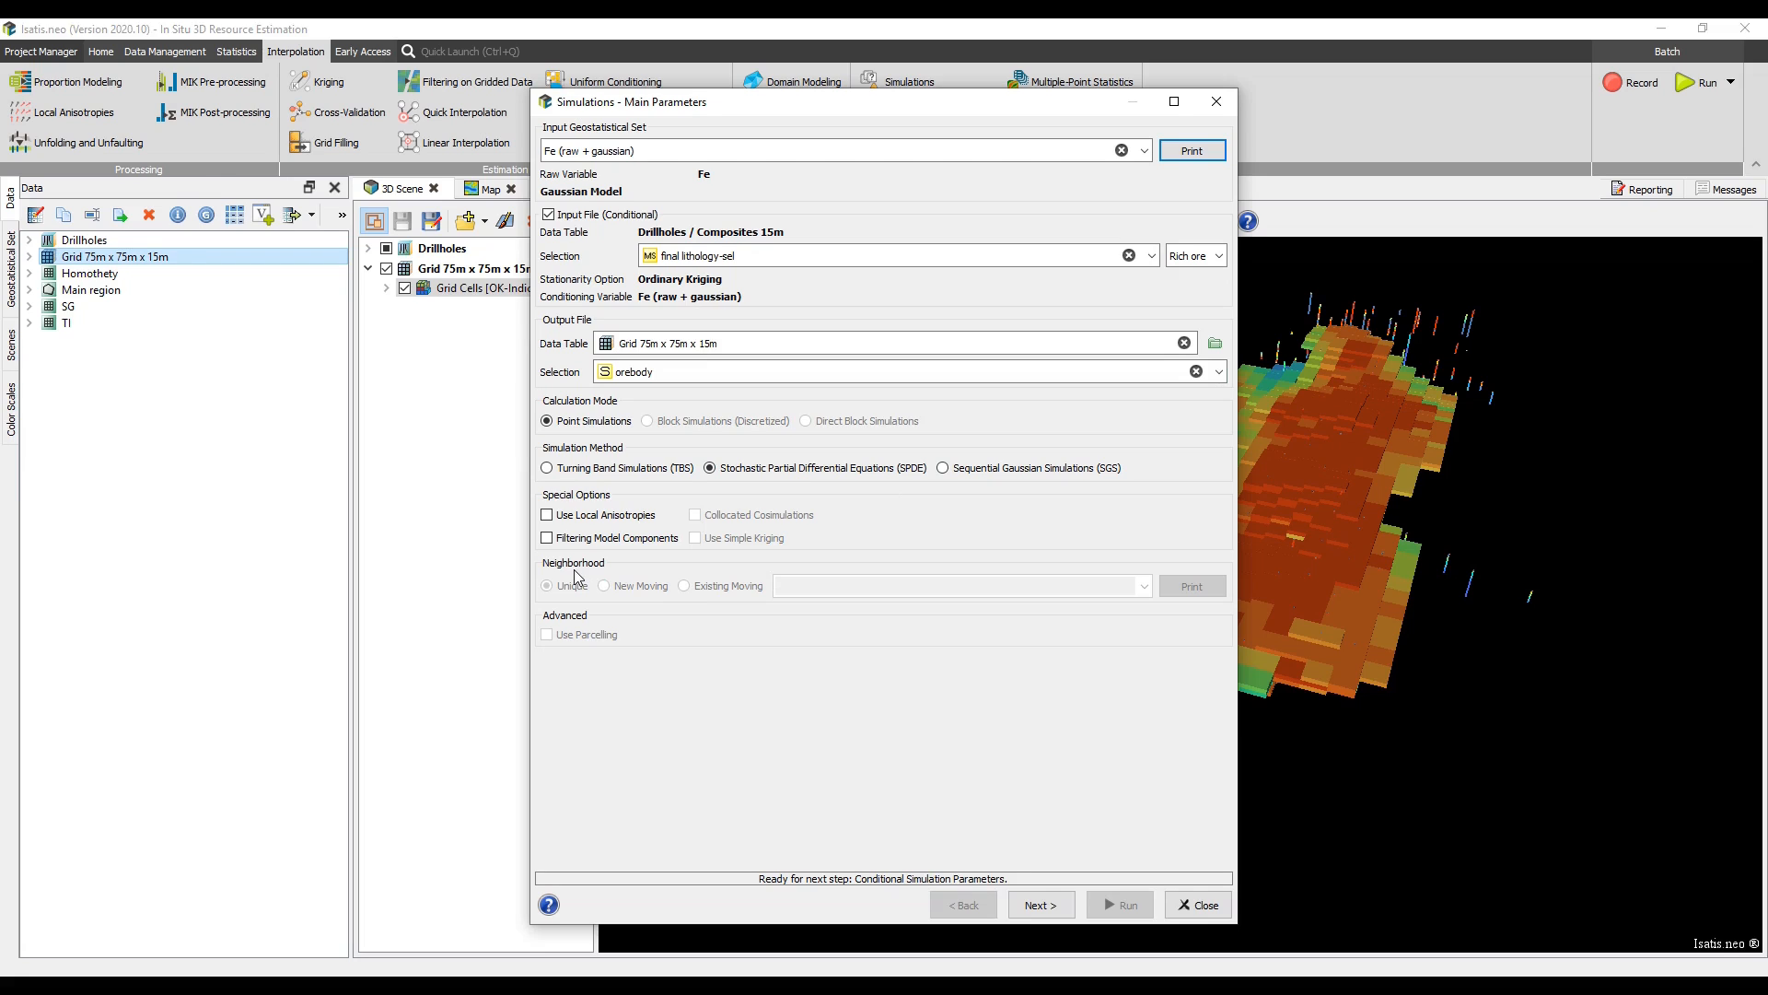
mouse_move(622, 517)
left_click(944, 468)
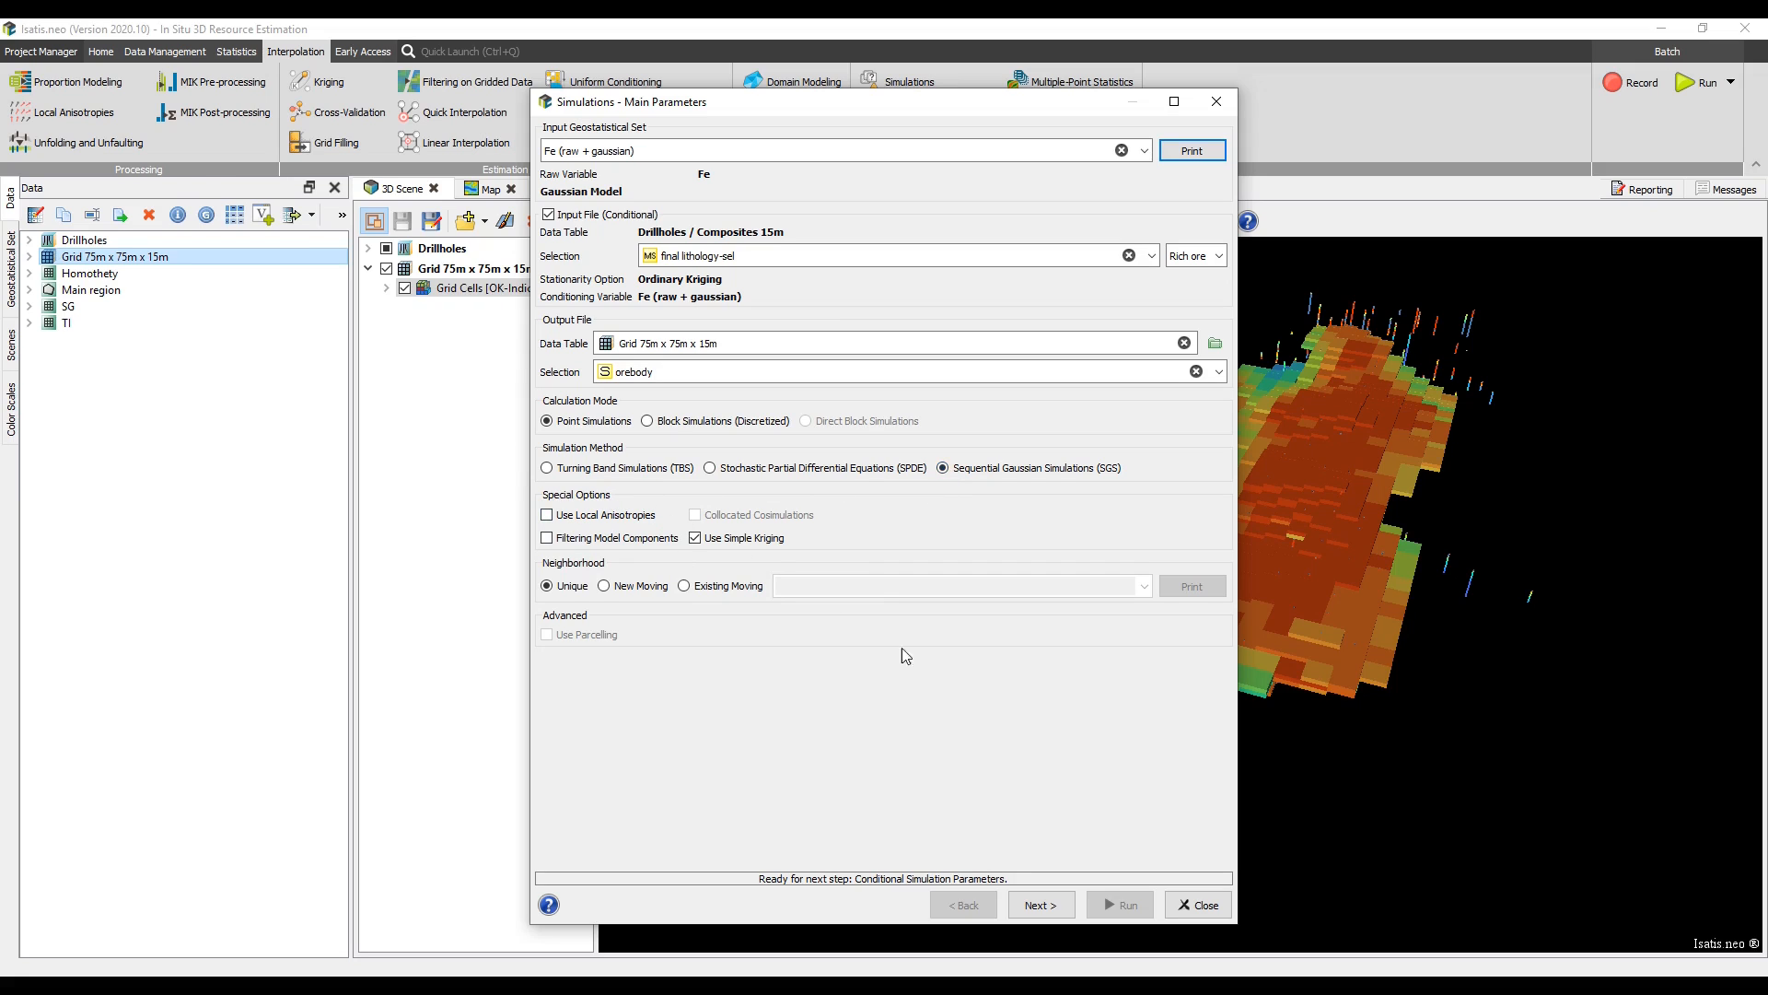
left_click(1193, 901)
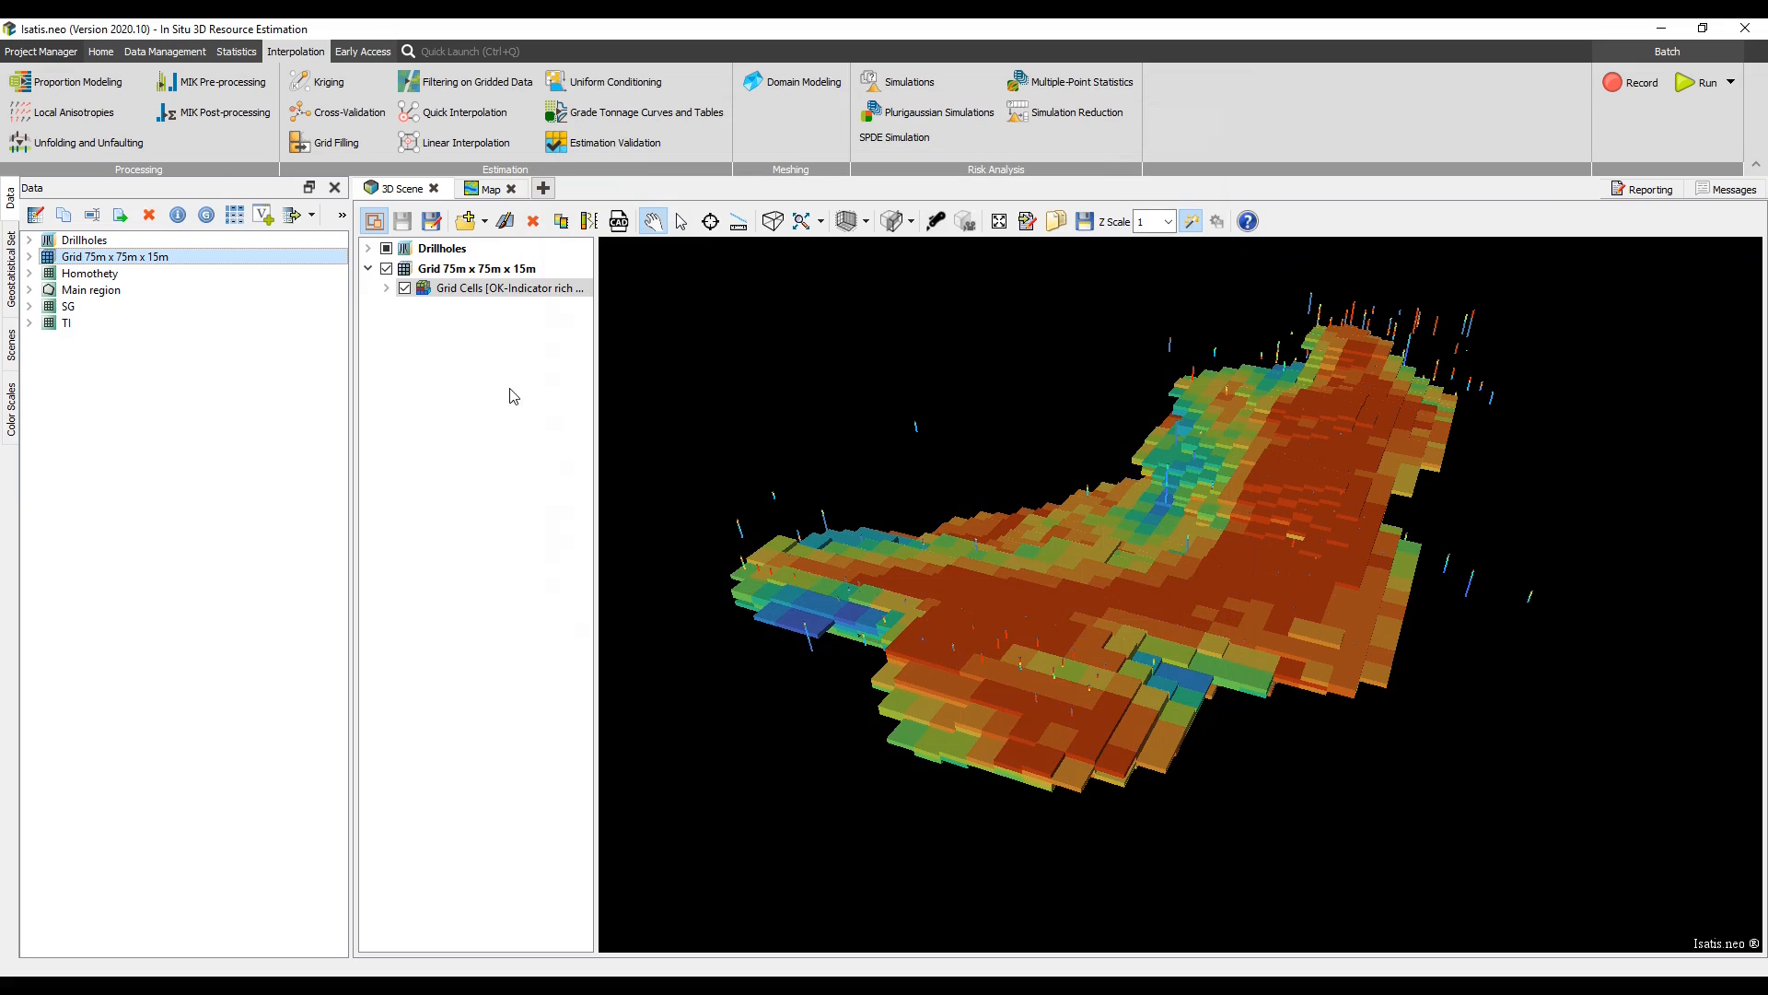
- Start Proportion Modeling with Drillholes / Composites 15m as input data and final lithology as the lithotype variable
left_click(119, 96)
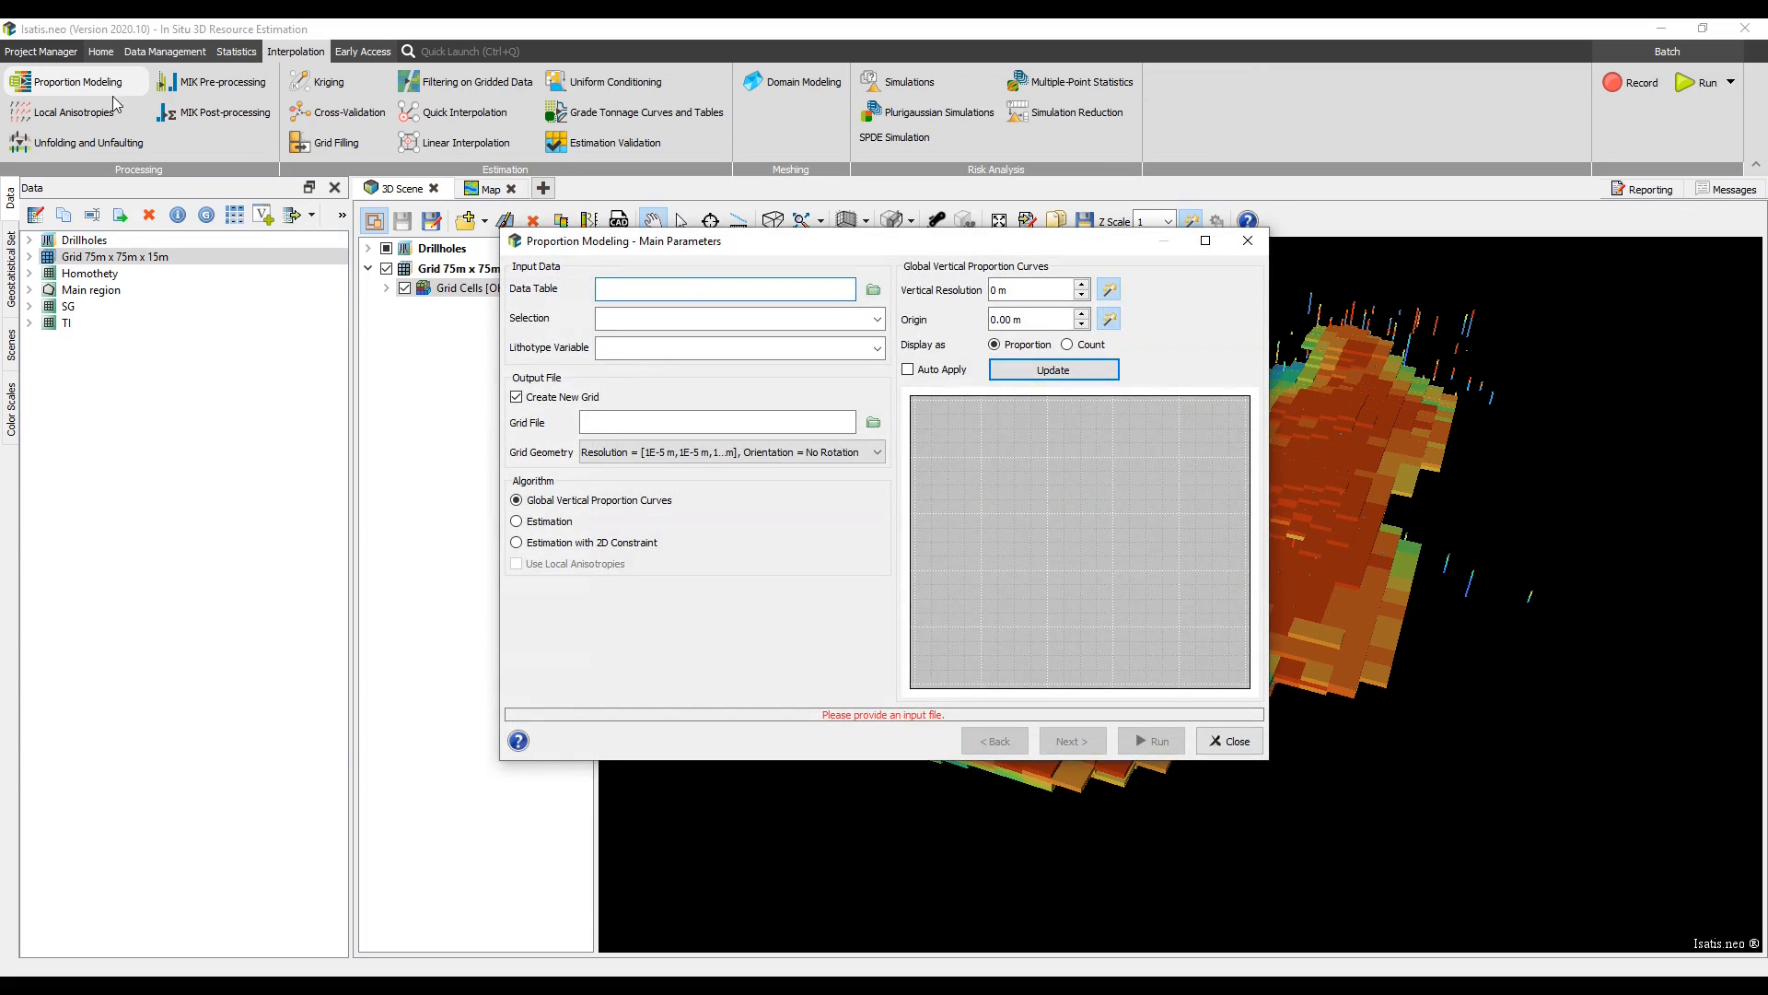
left_click(36, 241)
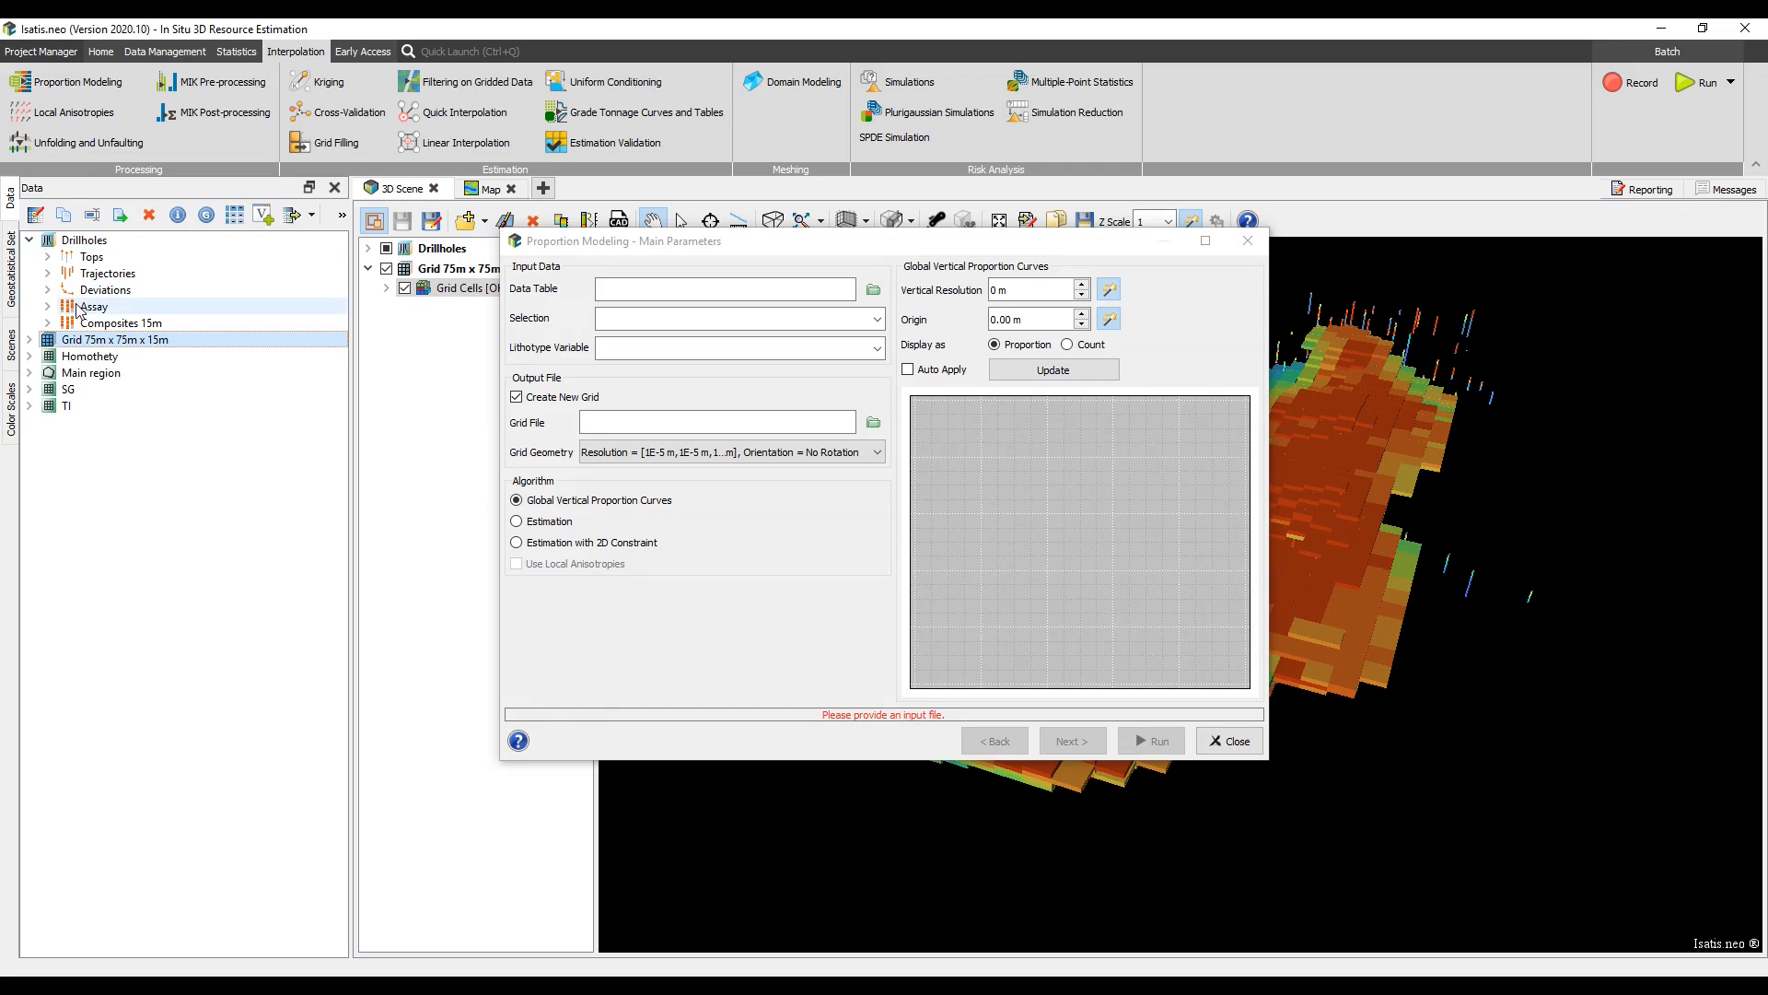
left_click_drag(88, 324, 660, 289)
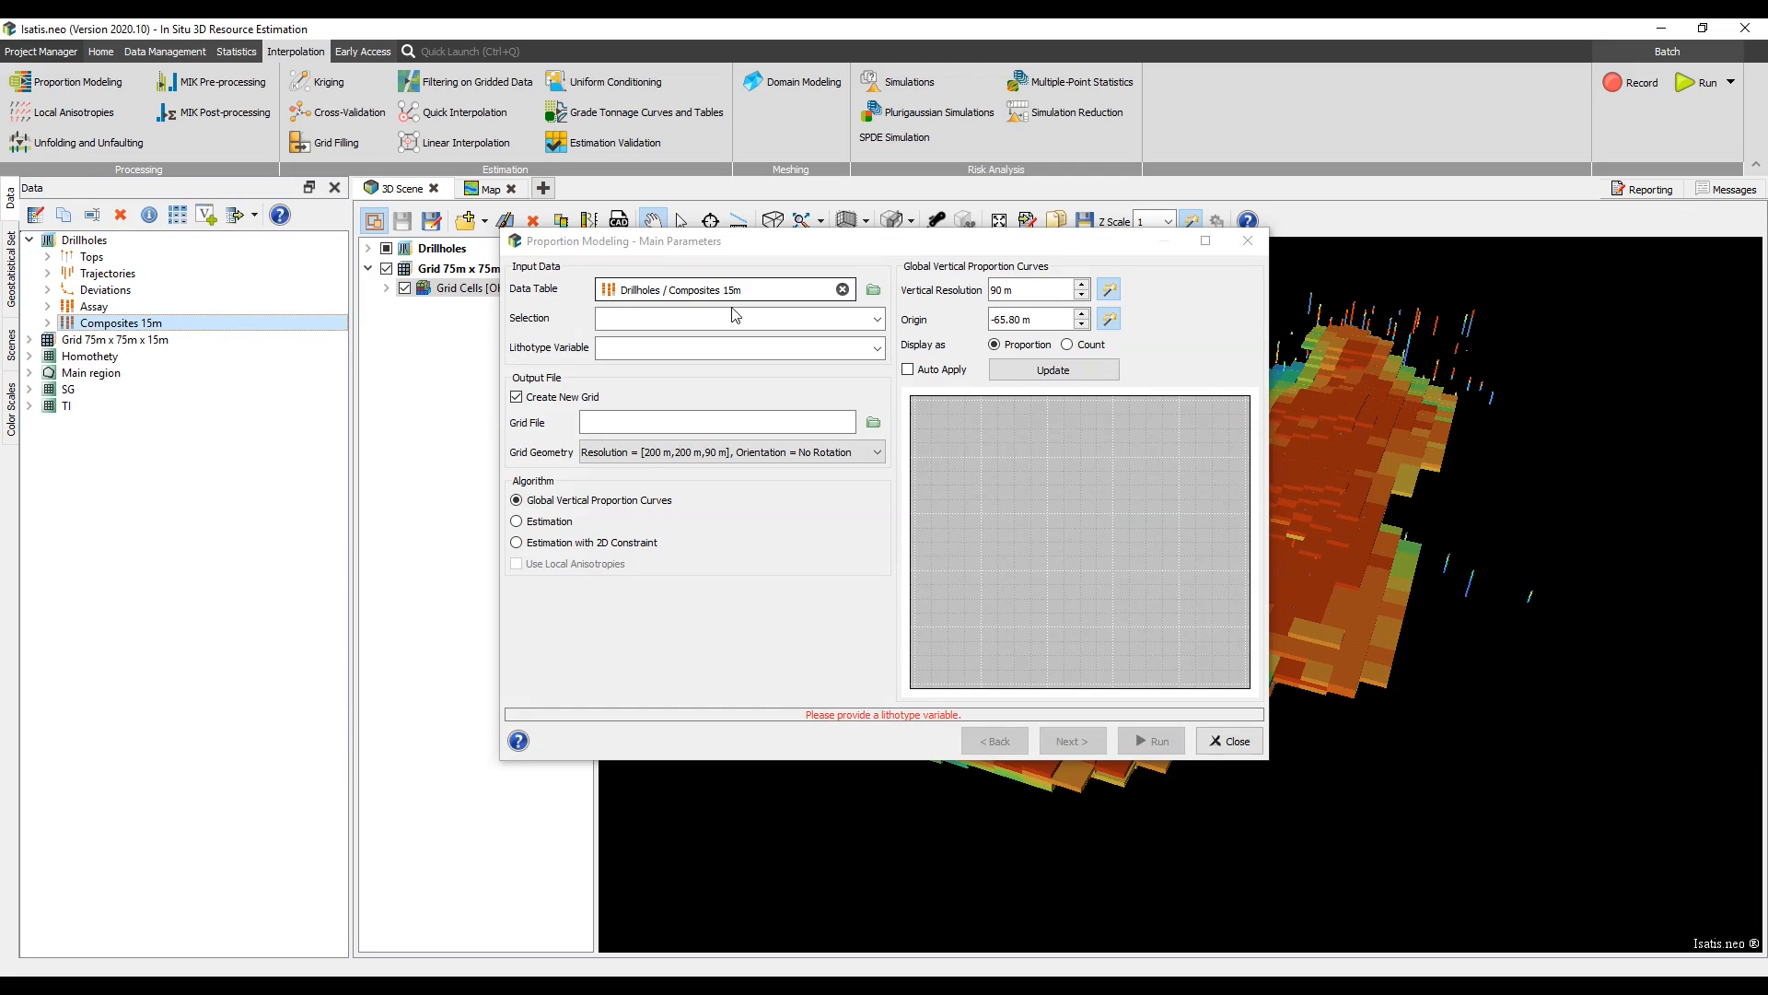
left_click(878, 350)
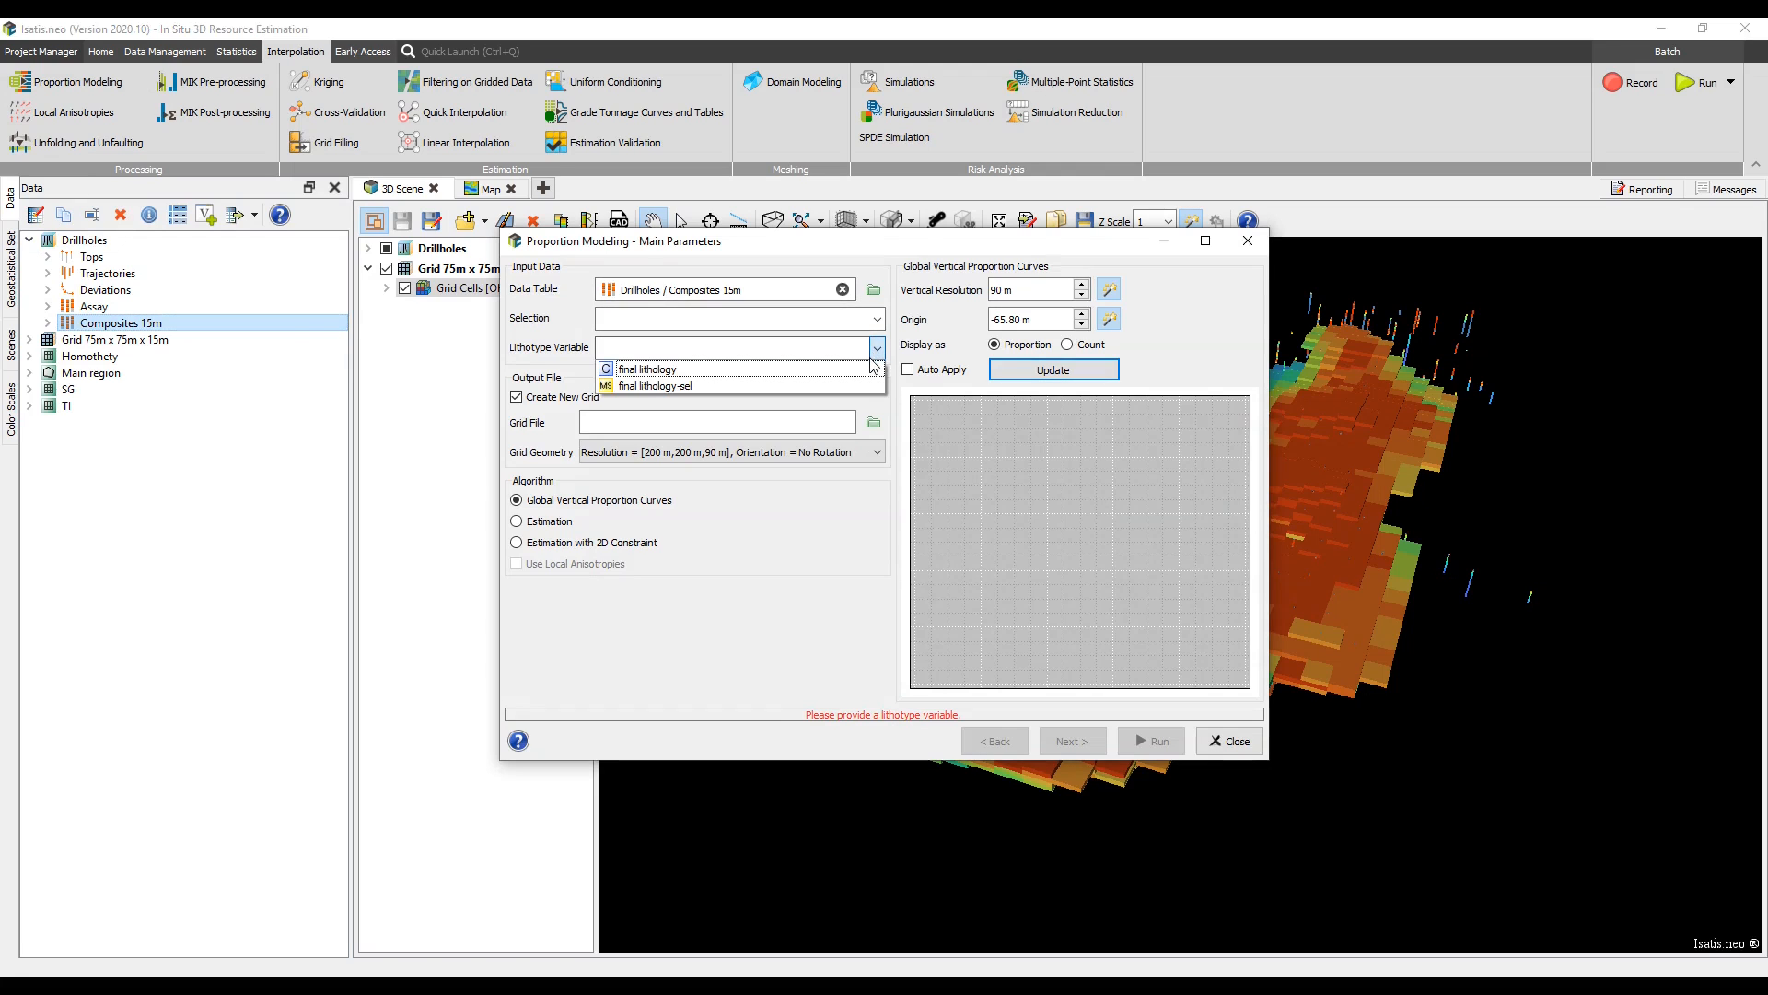
left_click(869, 370)
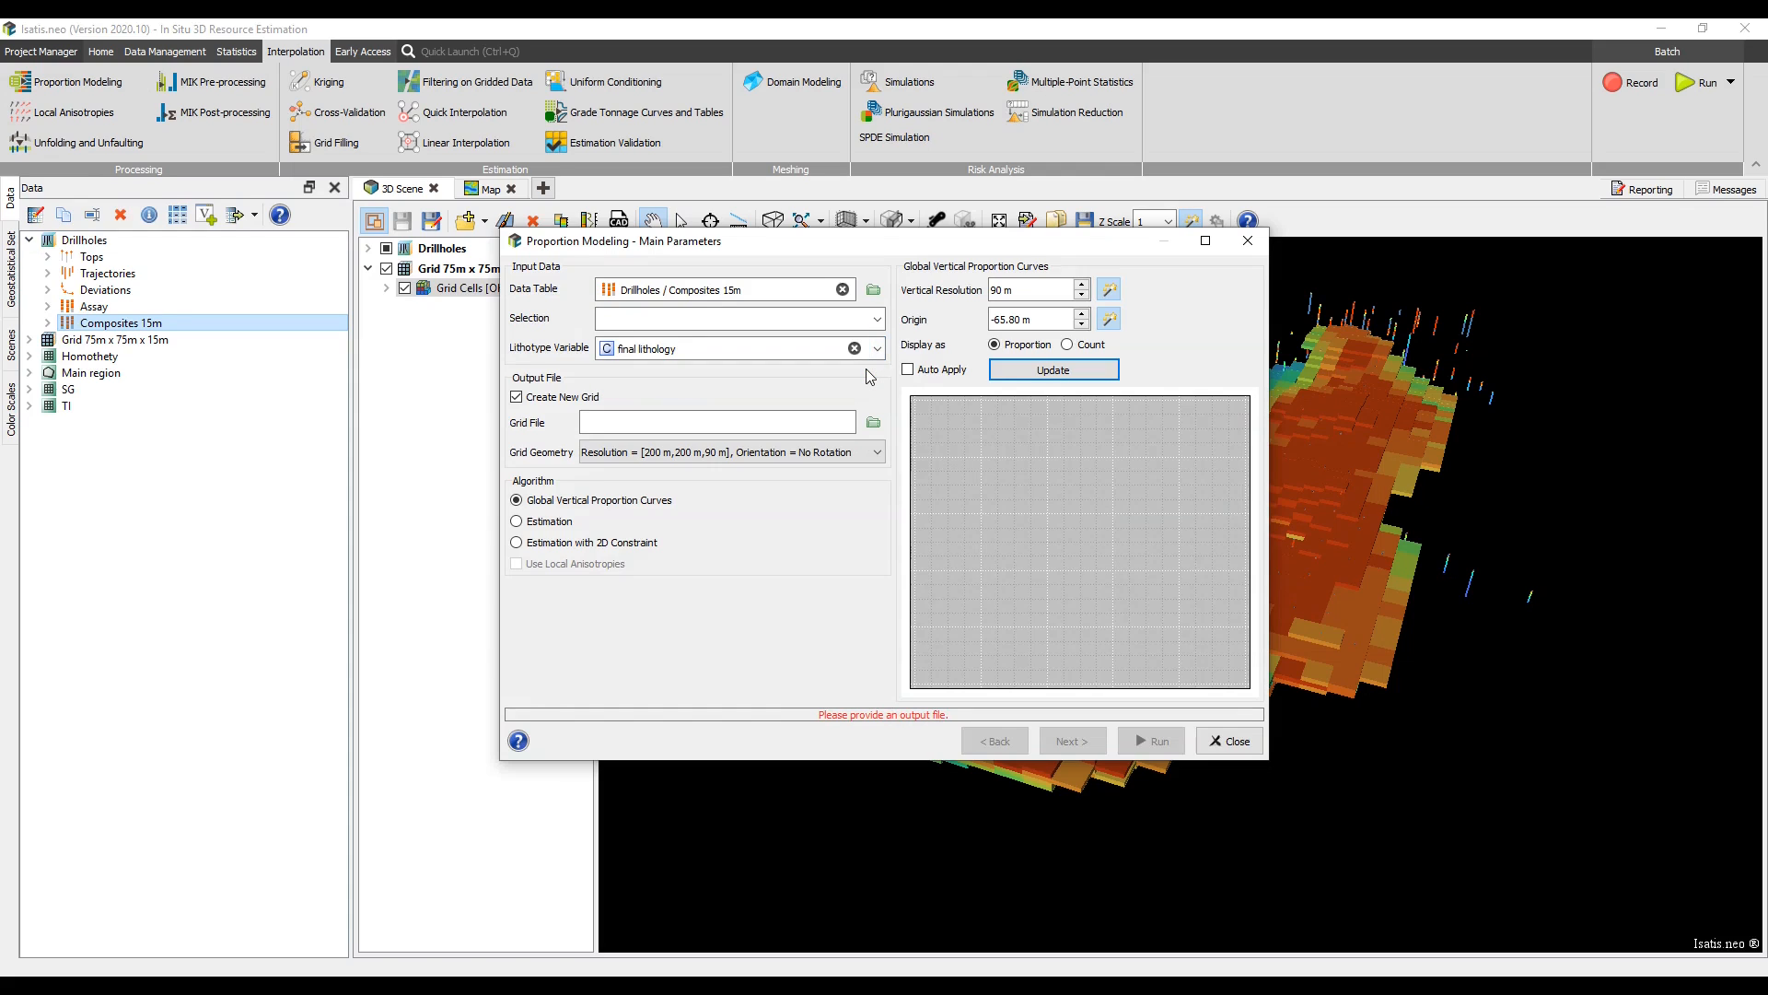
- Compute the global vertical proportion curves as proportions and redisplay them as counts
left_click(1016, 375)
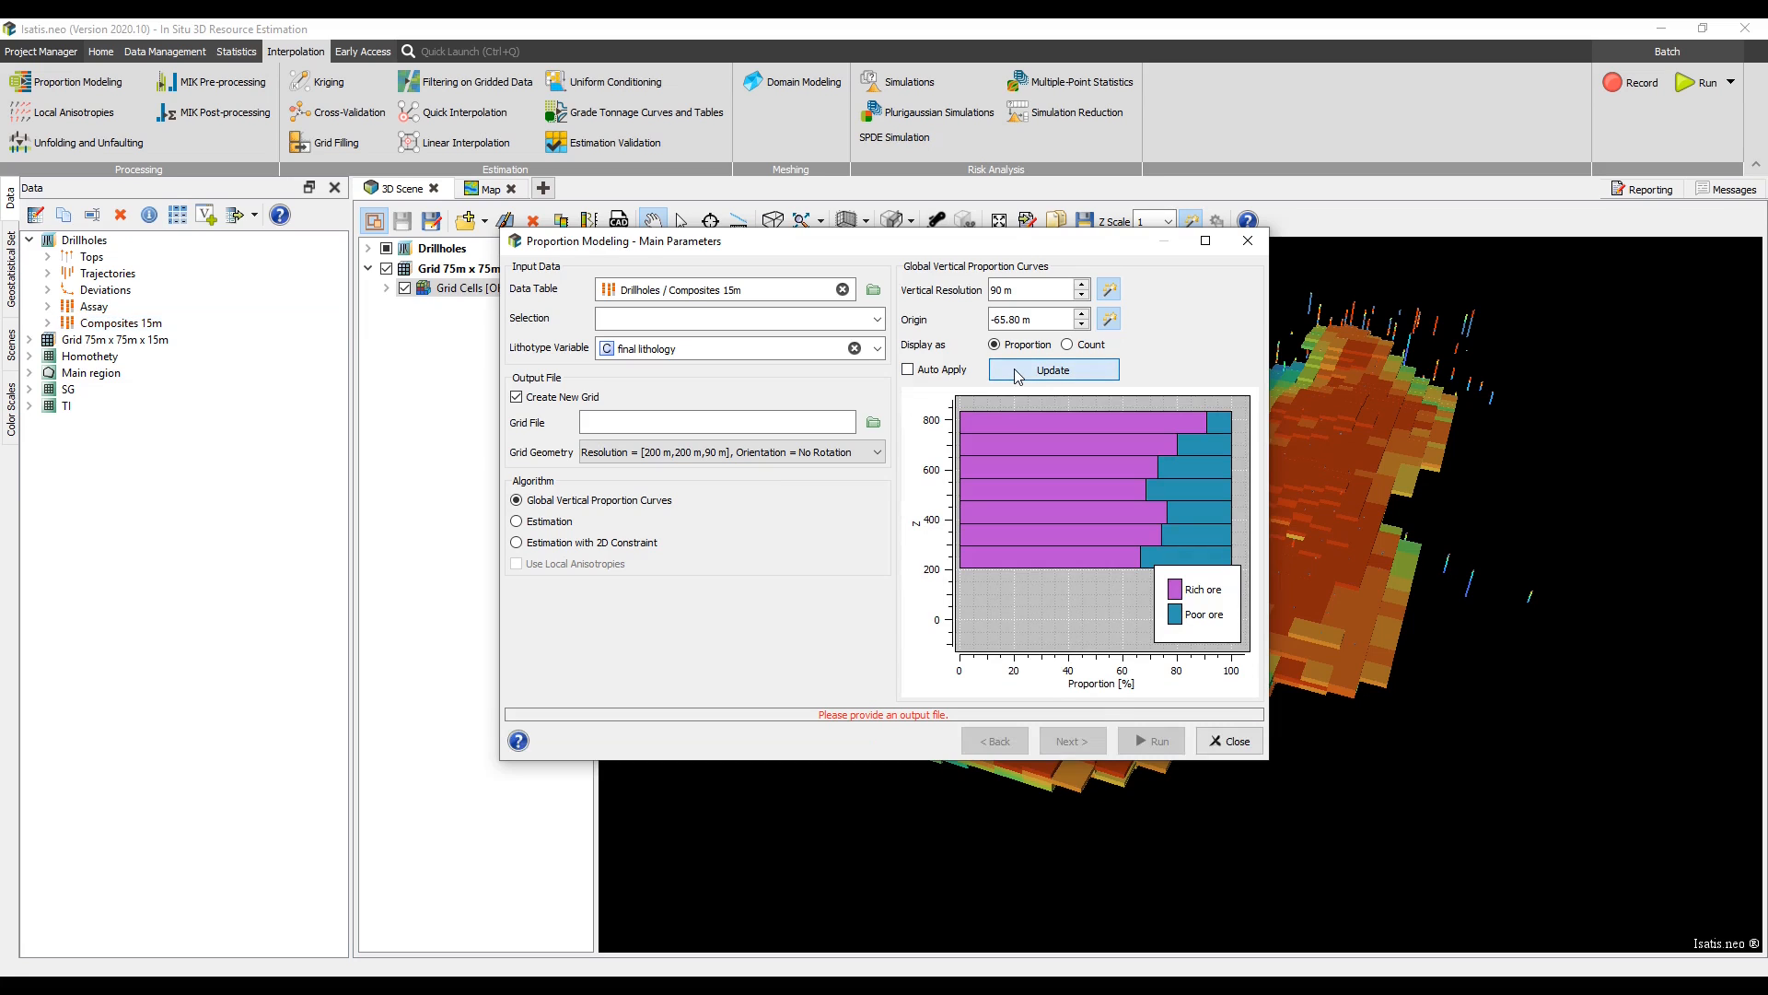
left_click(1086, 350)
left_click(1065, 372)
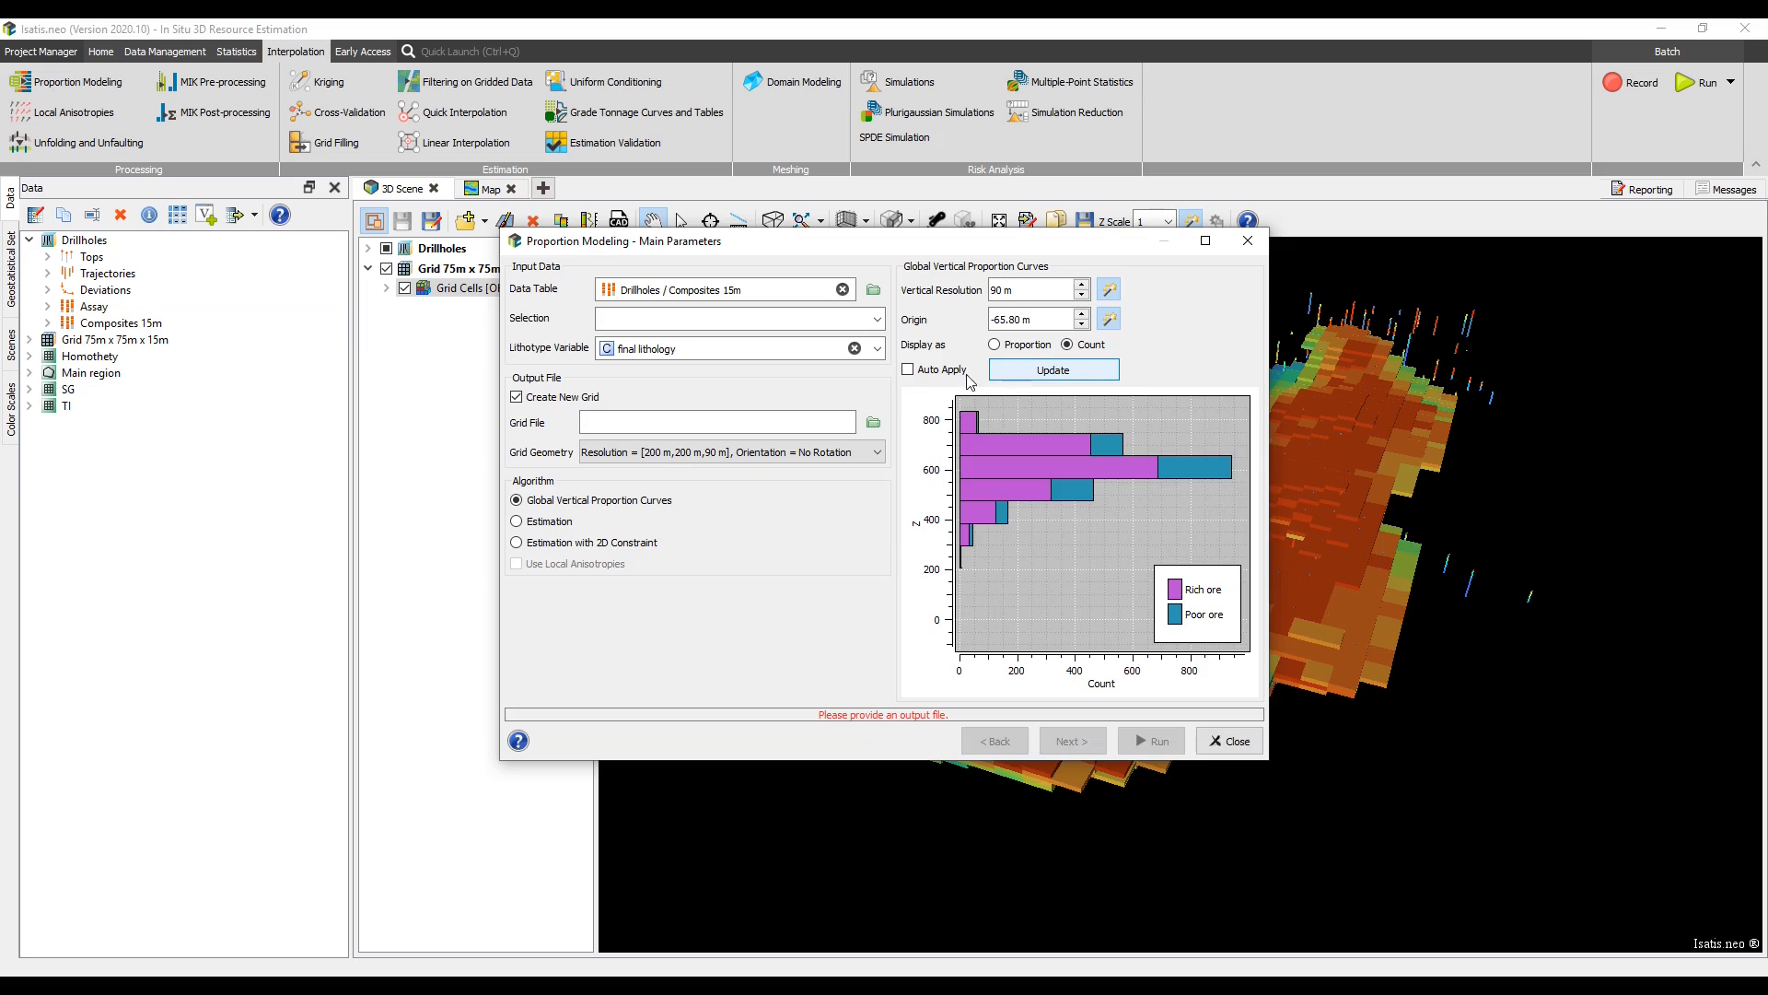
- Direct the proportion output to the existing Grid 75m x 75m x 15m with the orebody selection instead of a new grid
left_click(543, 401)
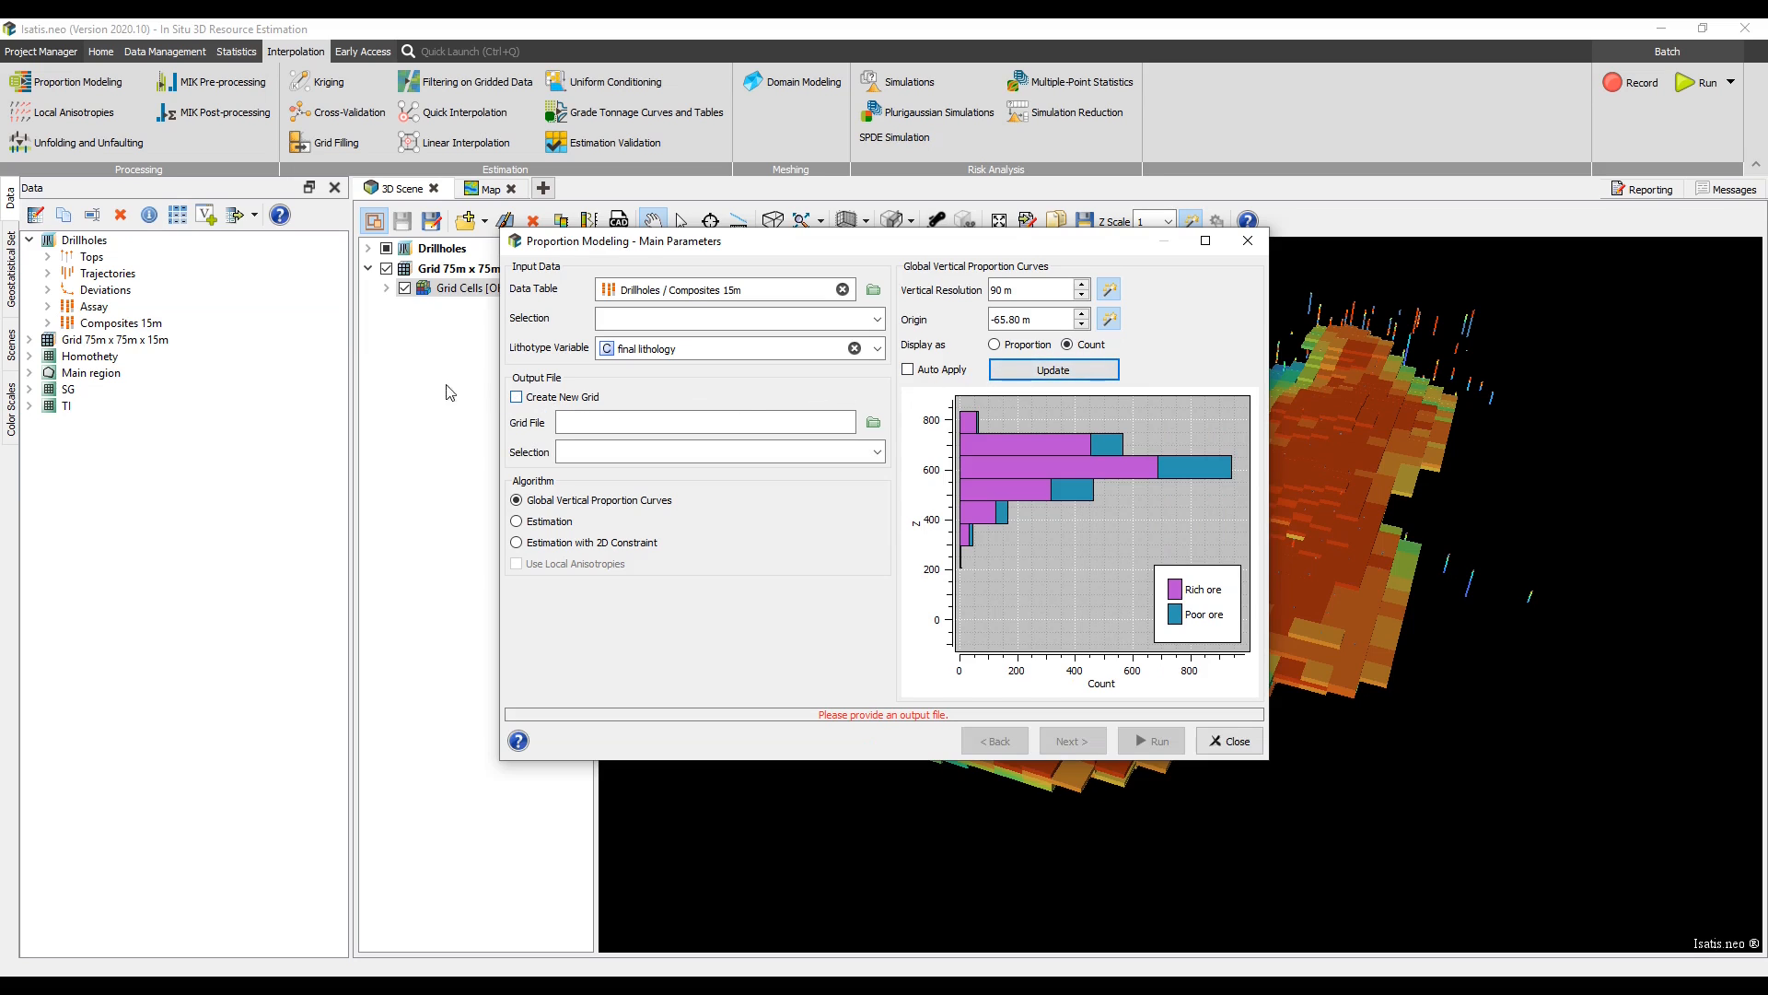
left_click_drag(190, 339, 621, 421)
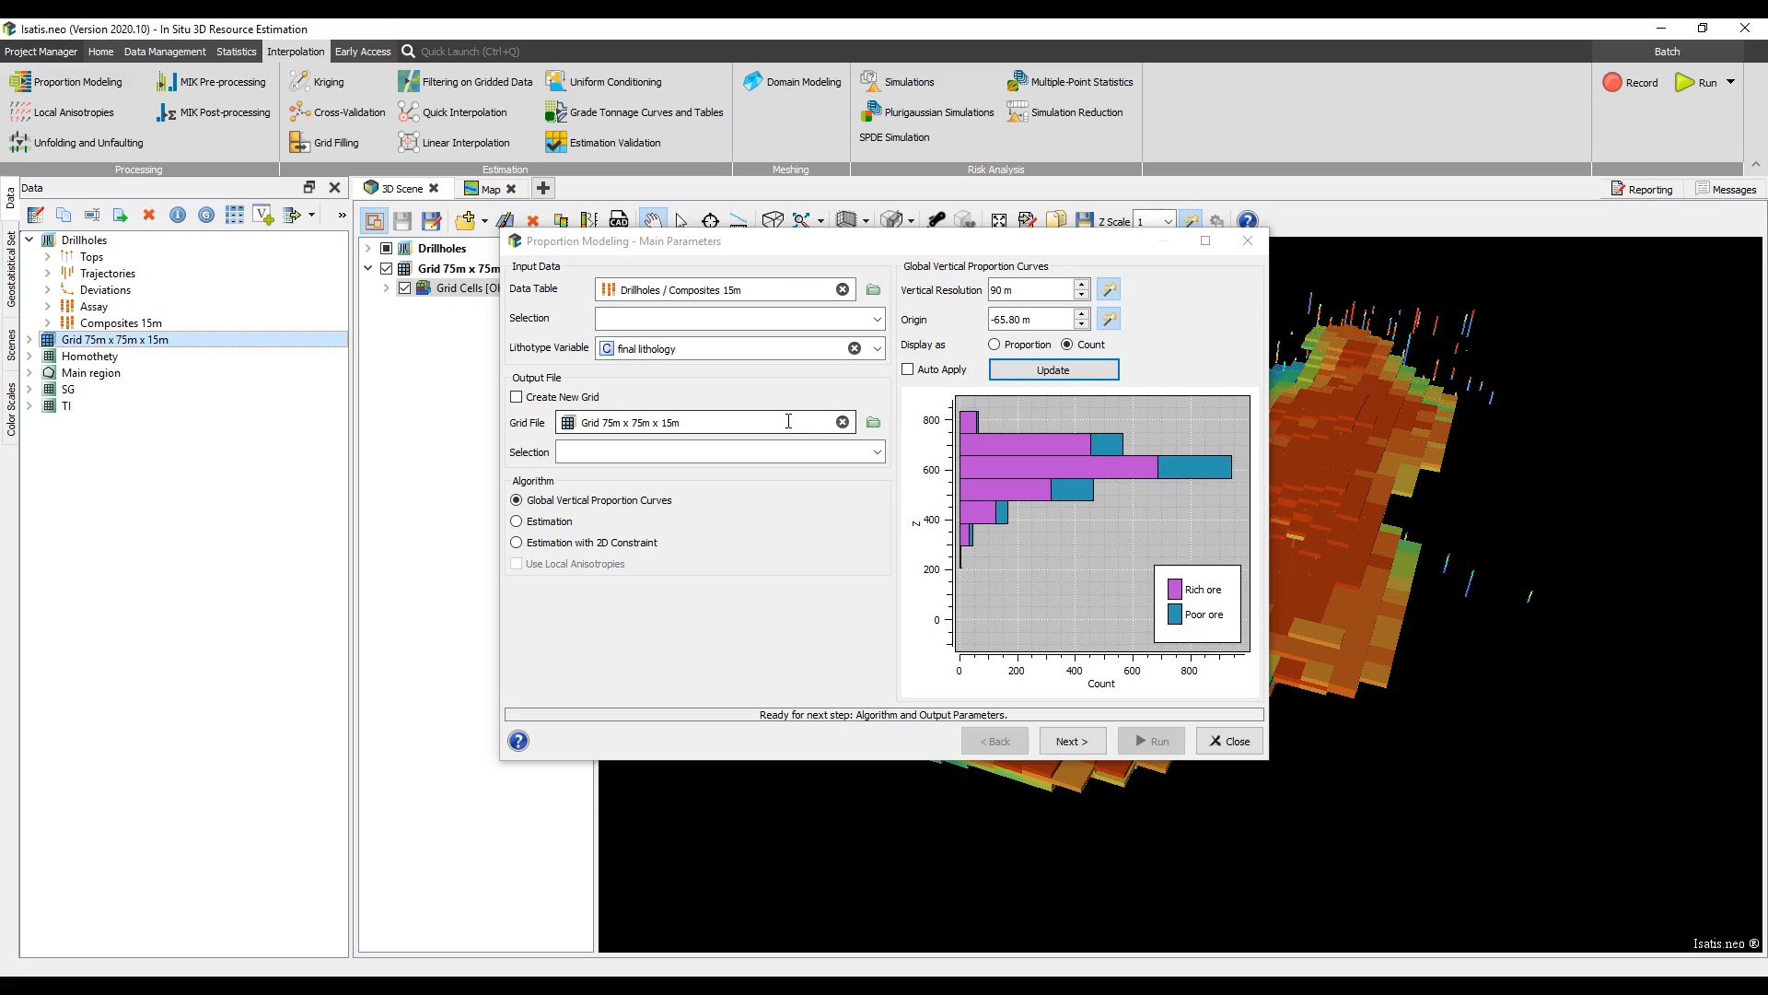
left_click(871, 451)
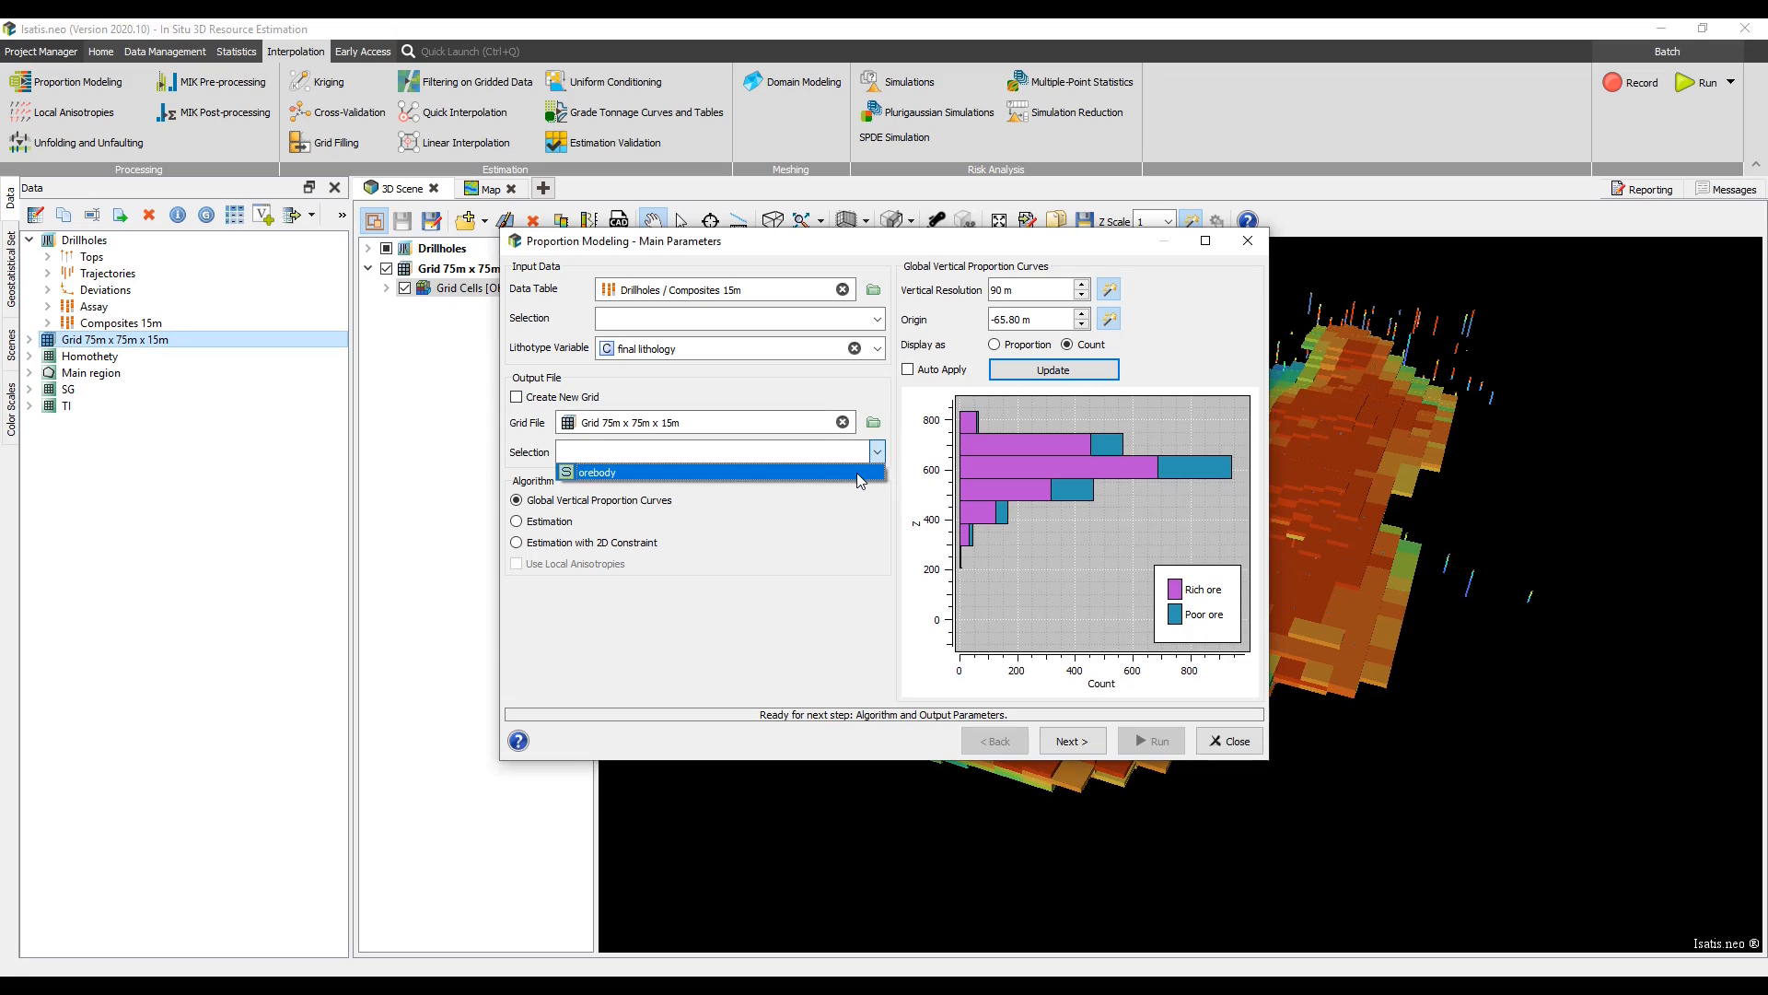
left_click(860, 473)
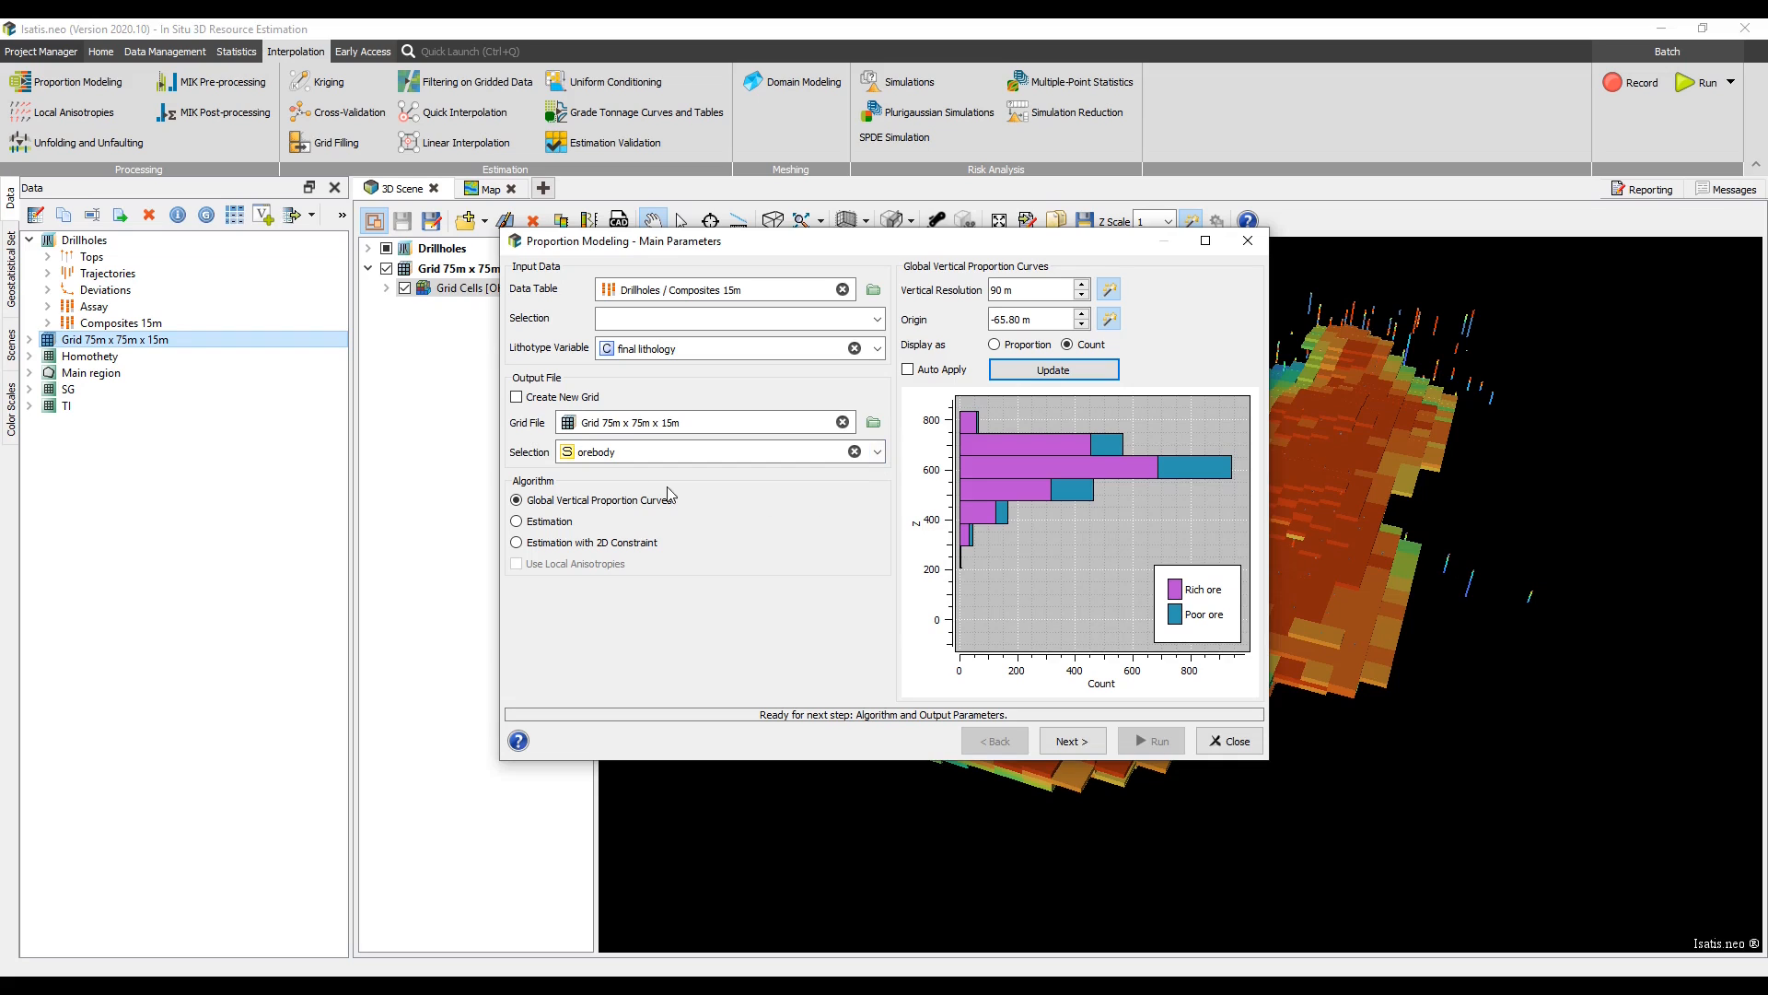
- Run the proportion modeling with the Global Vertical Proportion Curves algorithm, displaying the proportions in 3D Scene
left_click(532, 548)
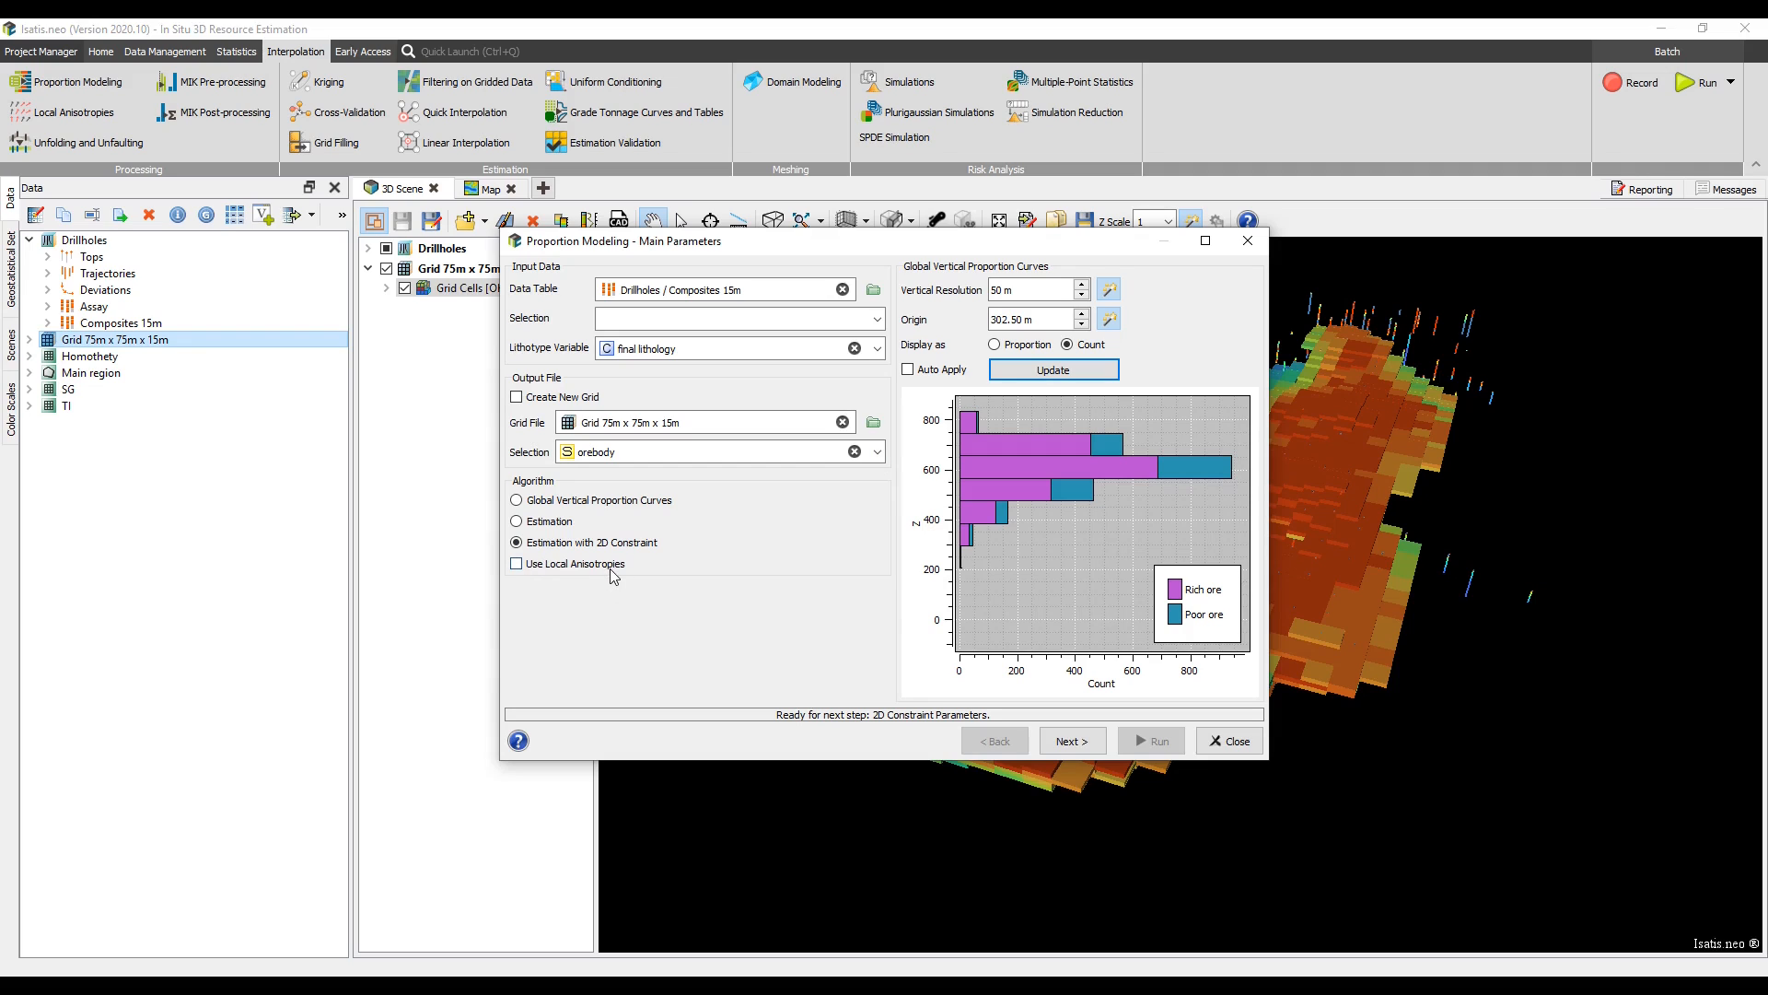
left_click(632, 505)
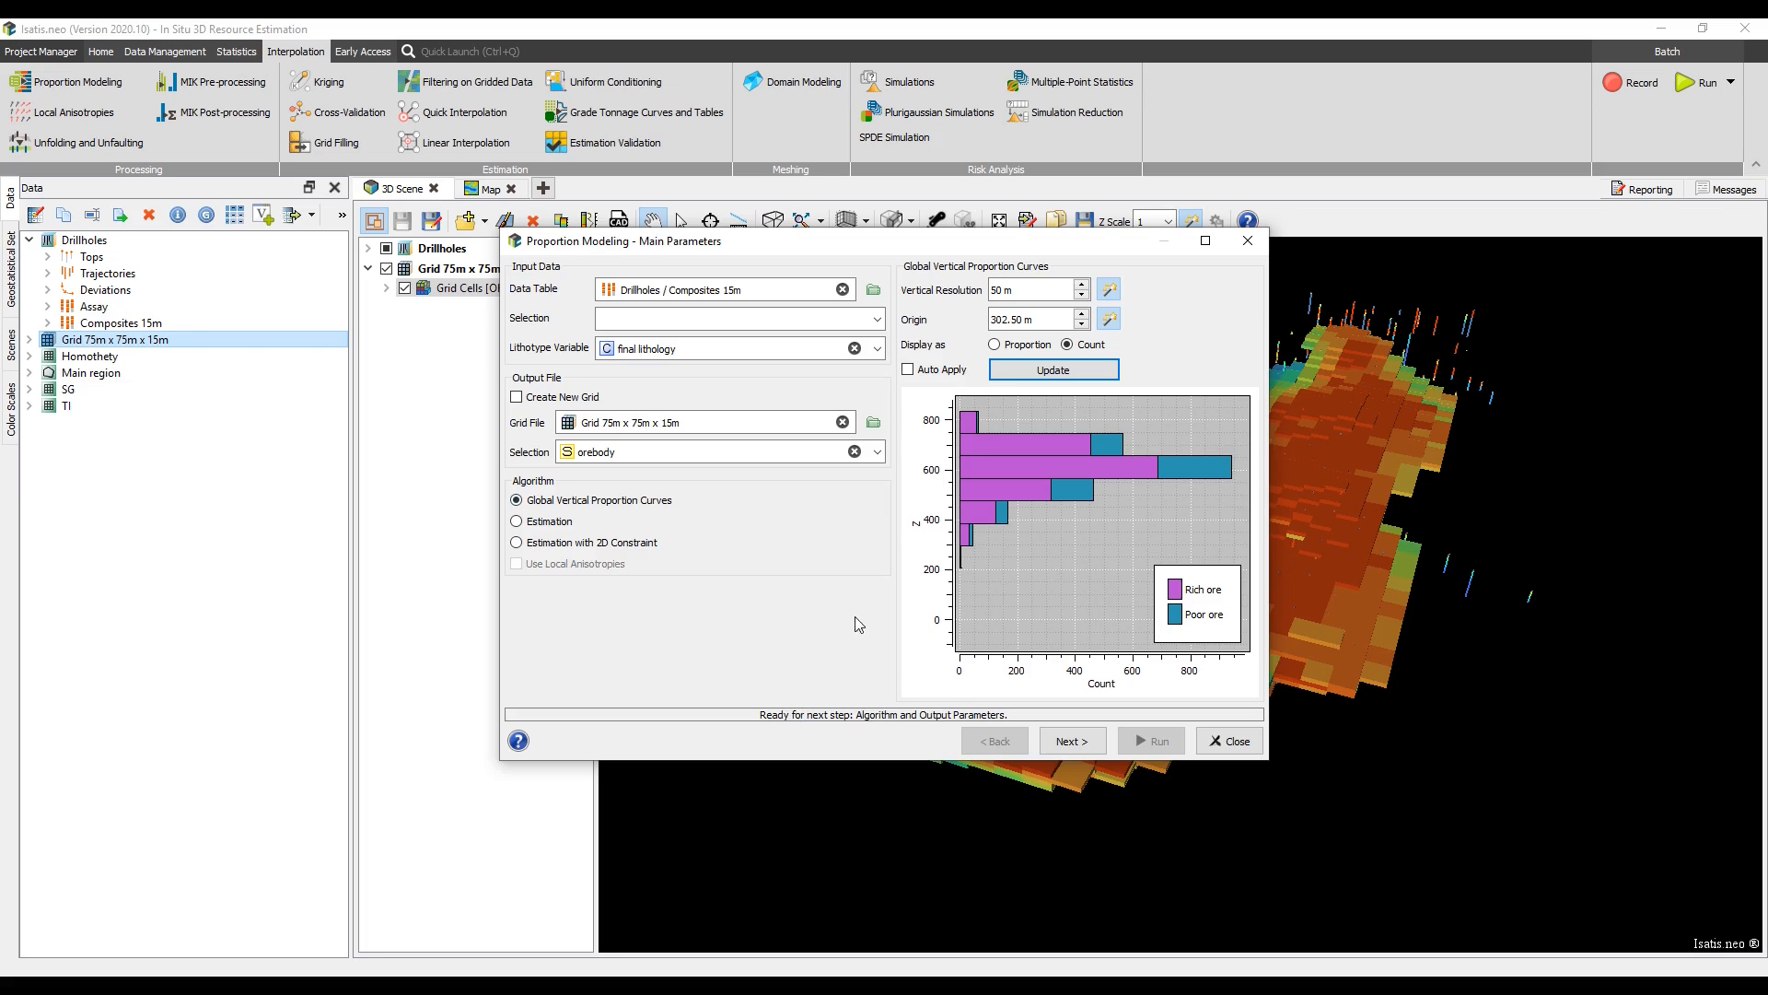
left_click(1066, 741)
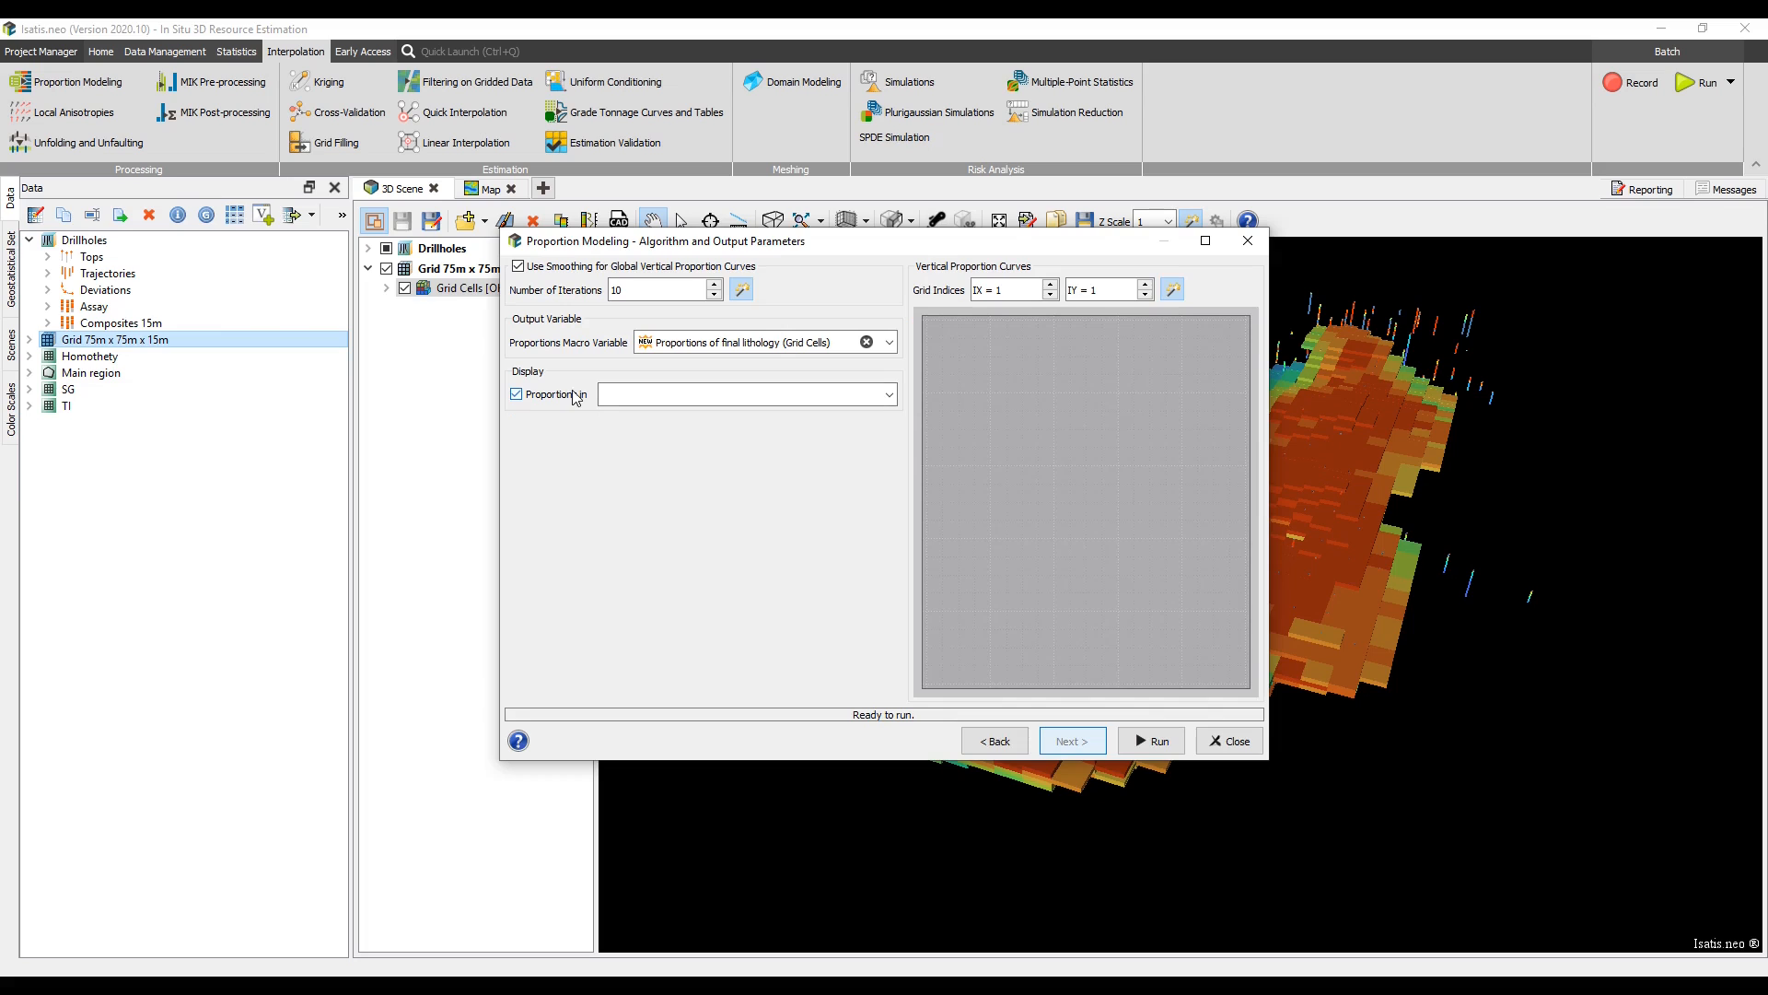
left_click(892, 394)
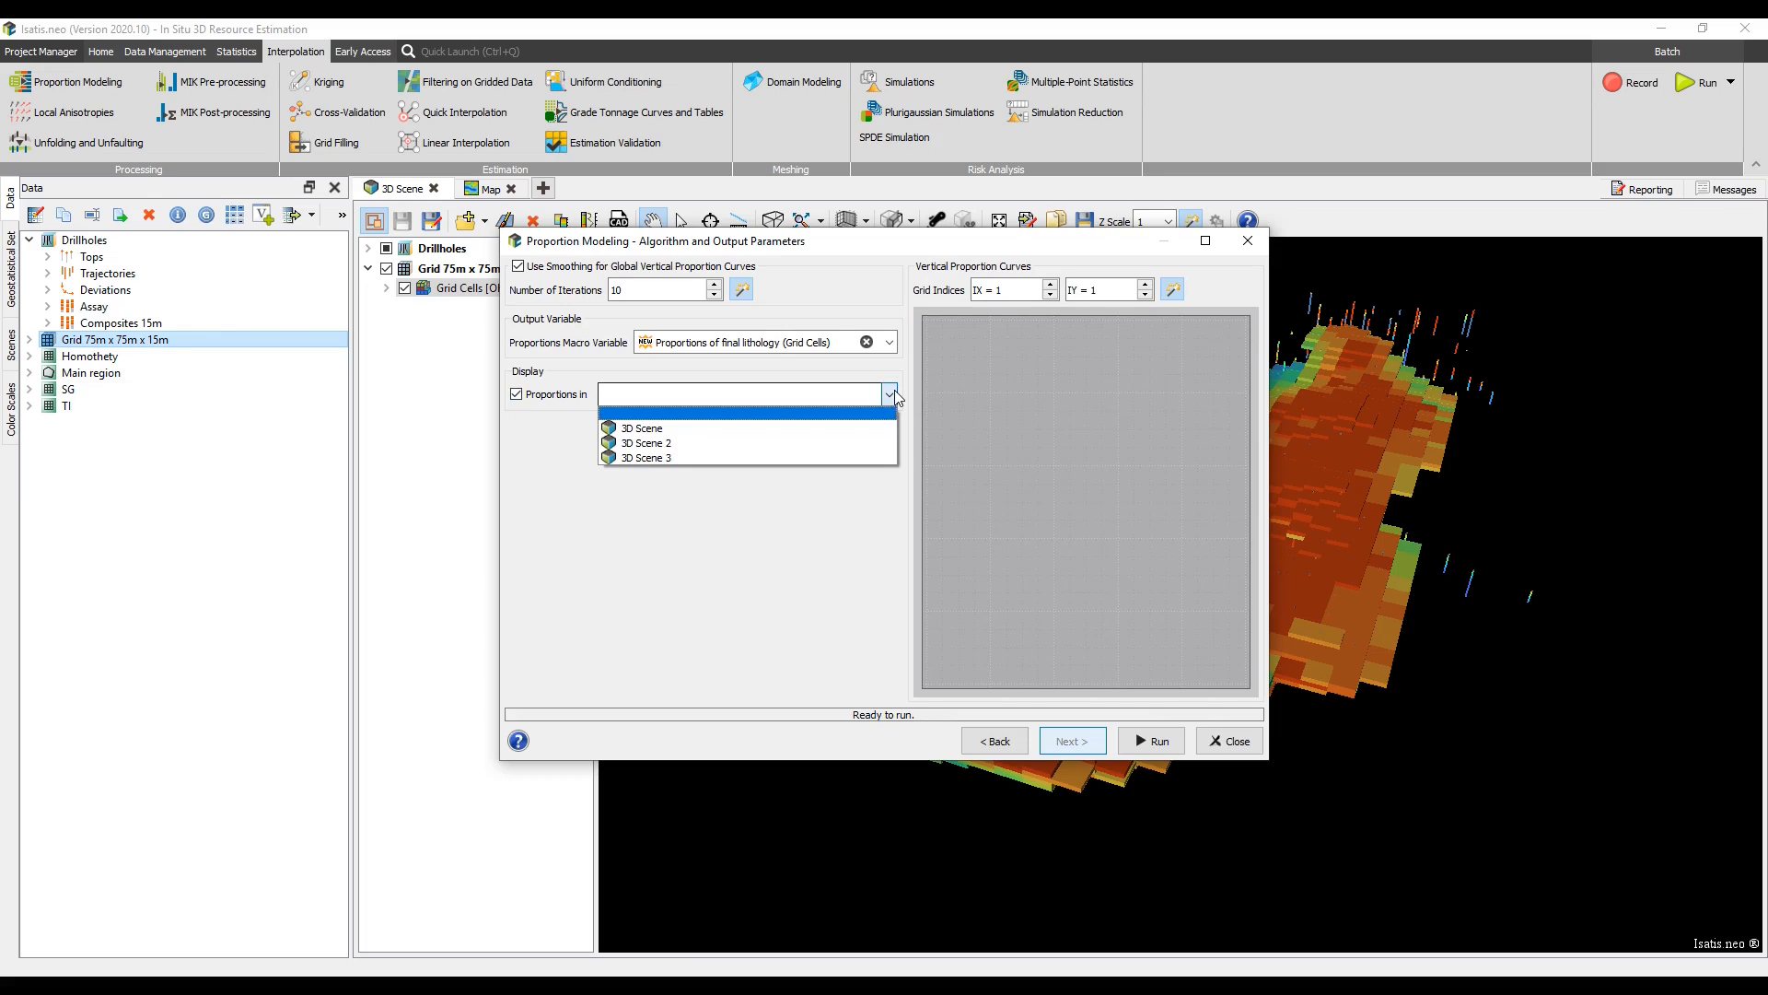
left_click(865, 436)
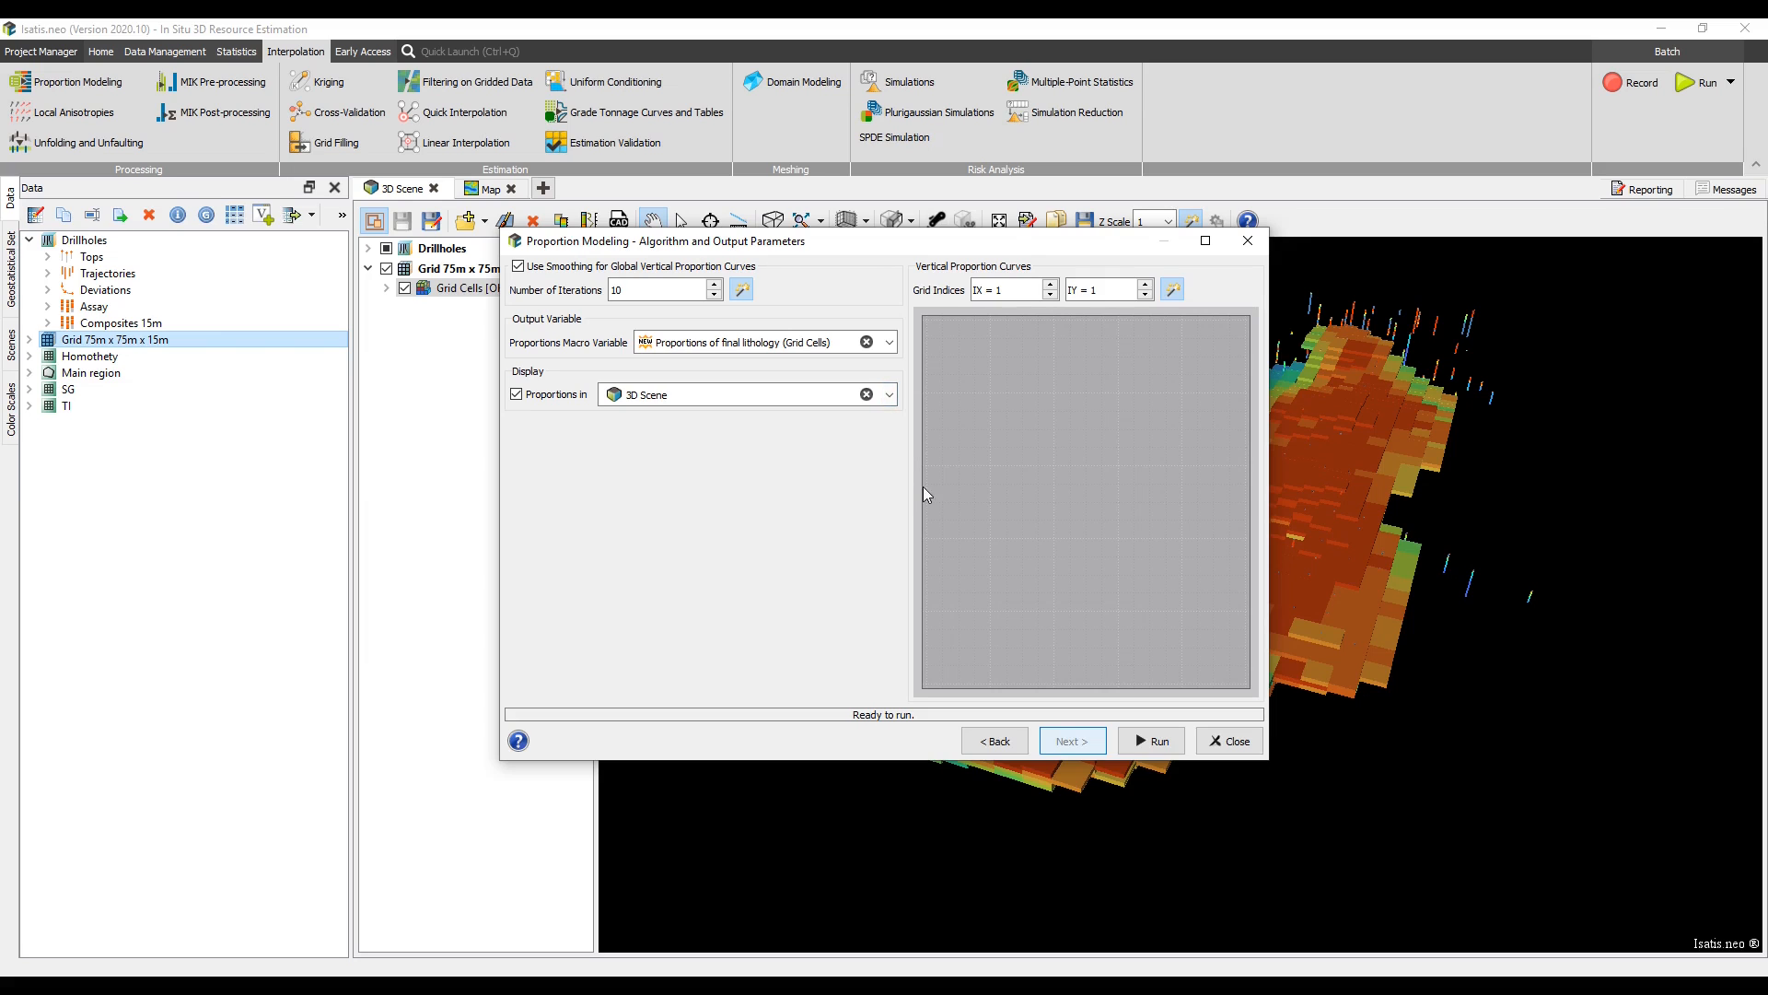
left_click(1130, 742)
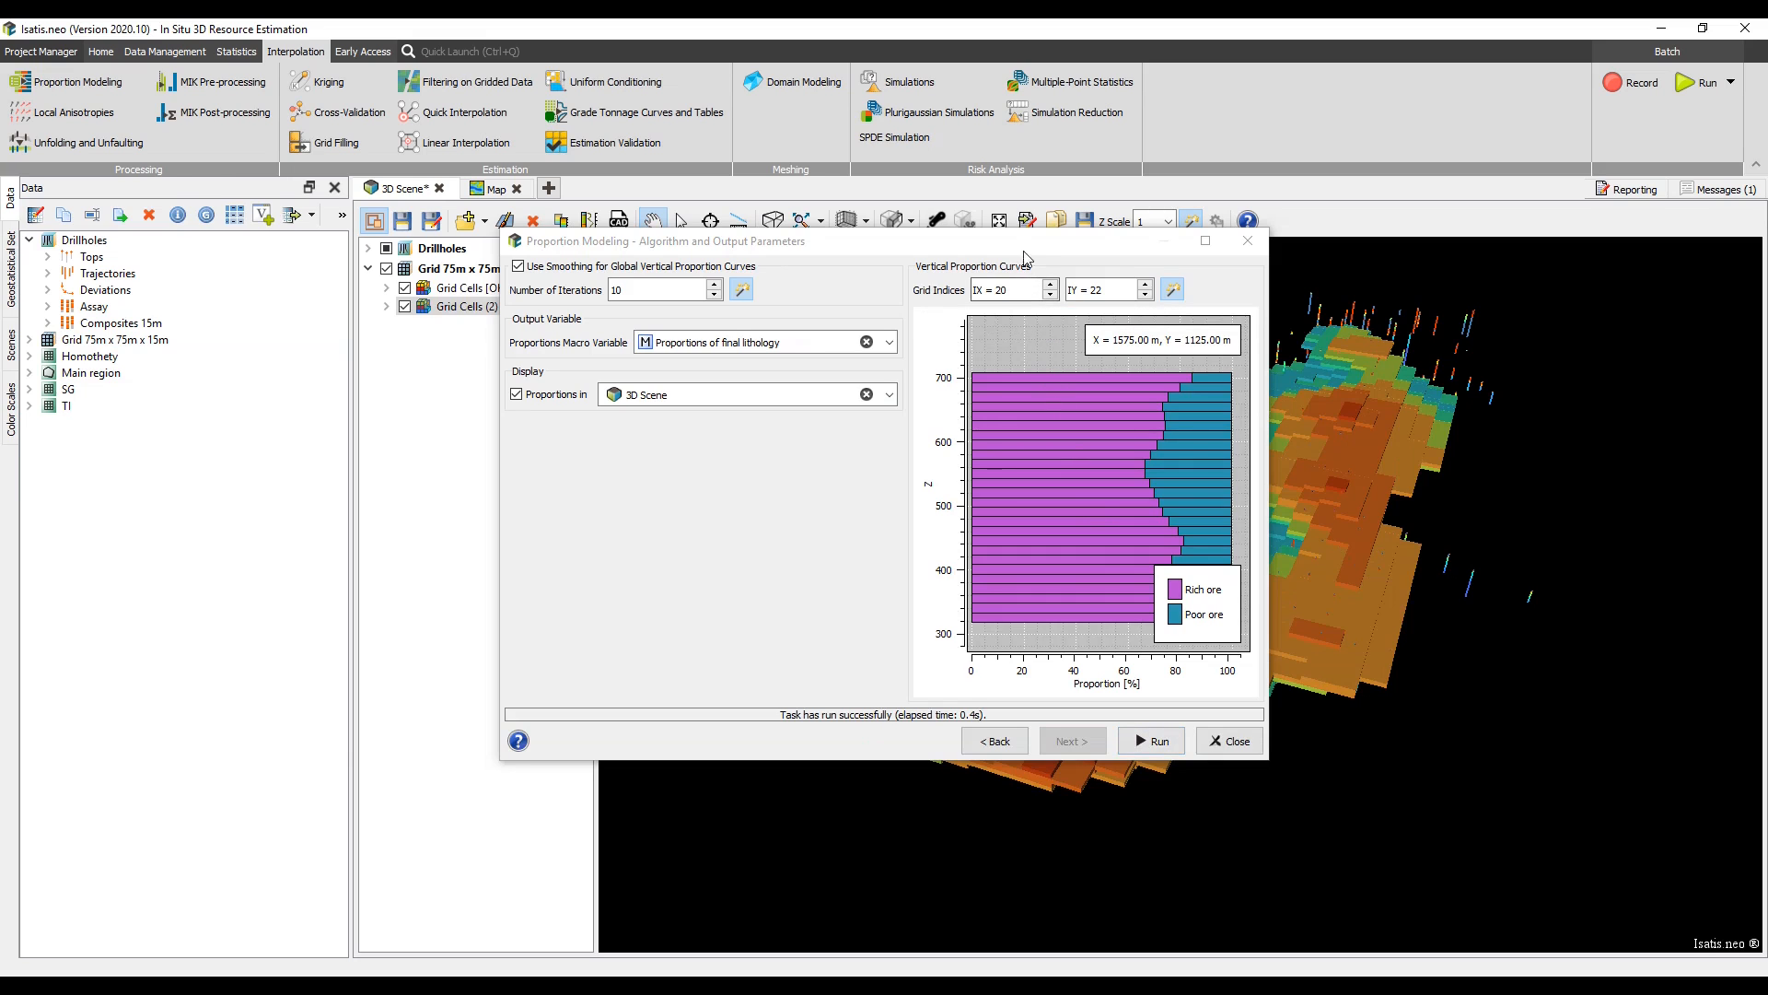
- Uncover the 3D Scene to view the computed proportions and close Proportion Modeling
left_click_drag(1025, 247, 539, 281)
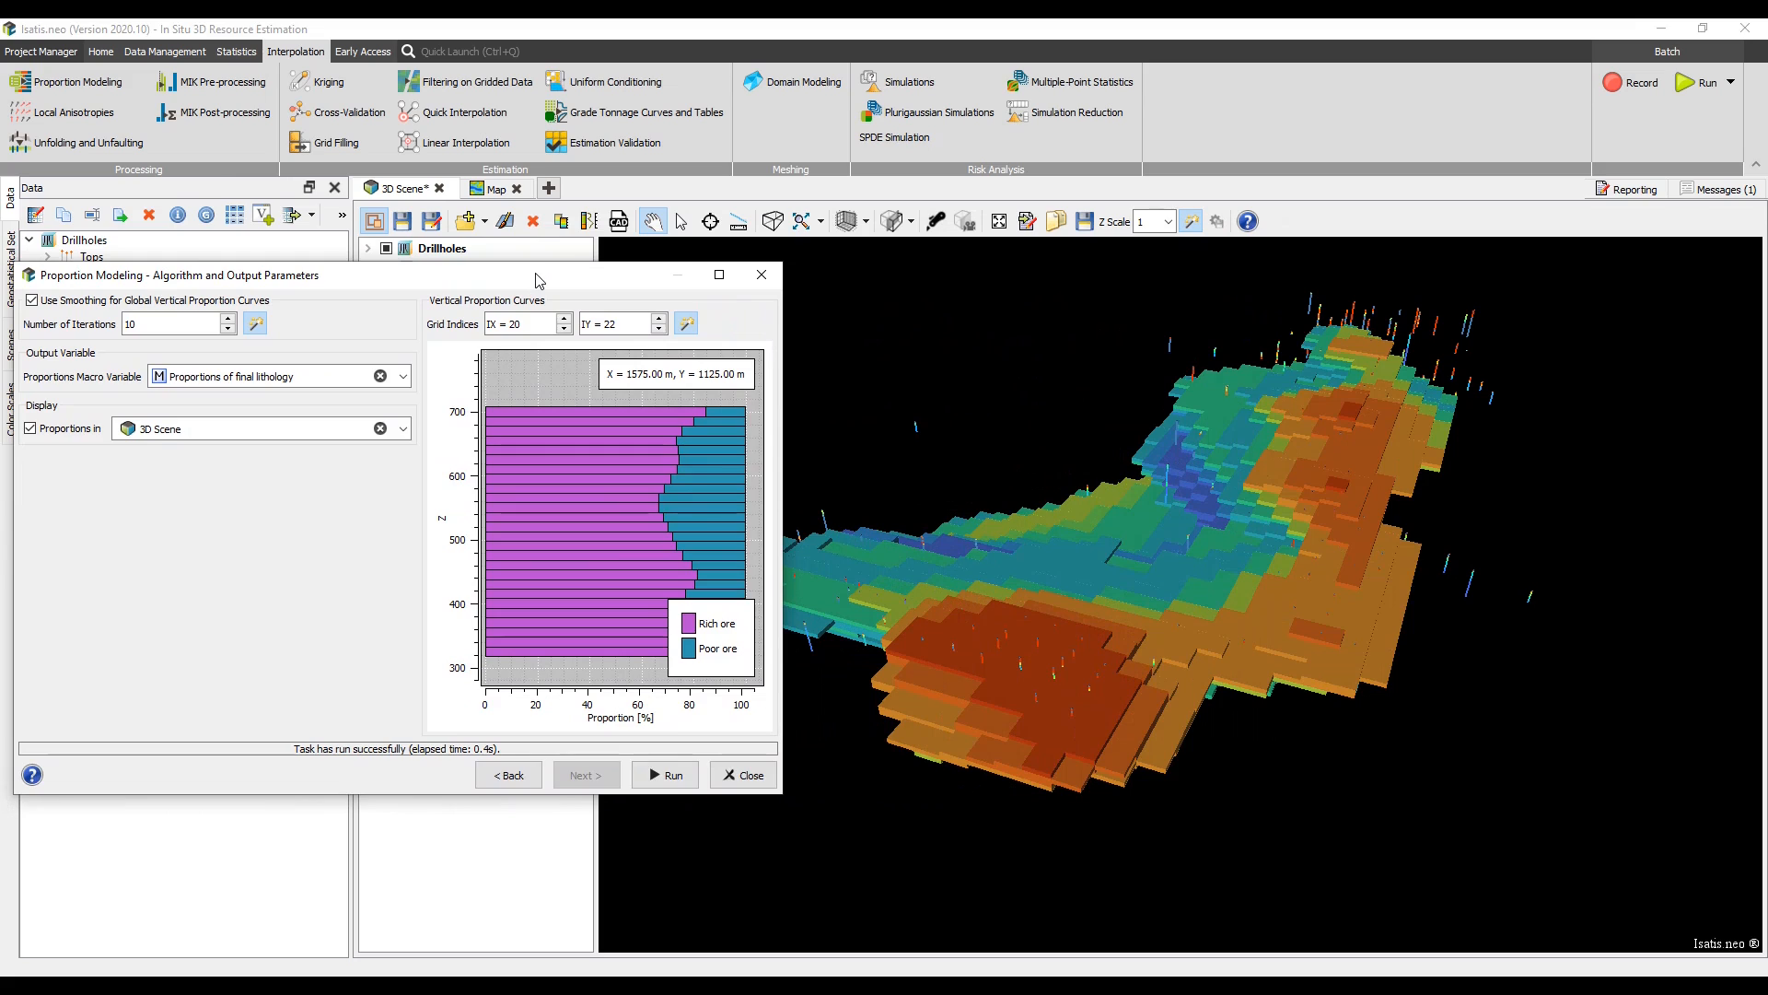
left_click(762, 275)
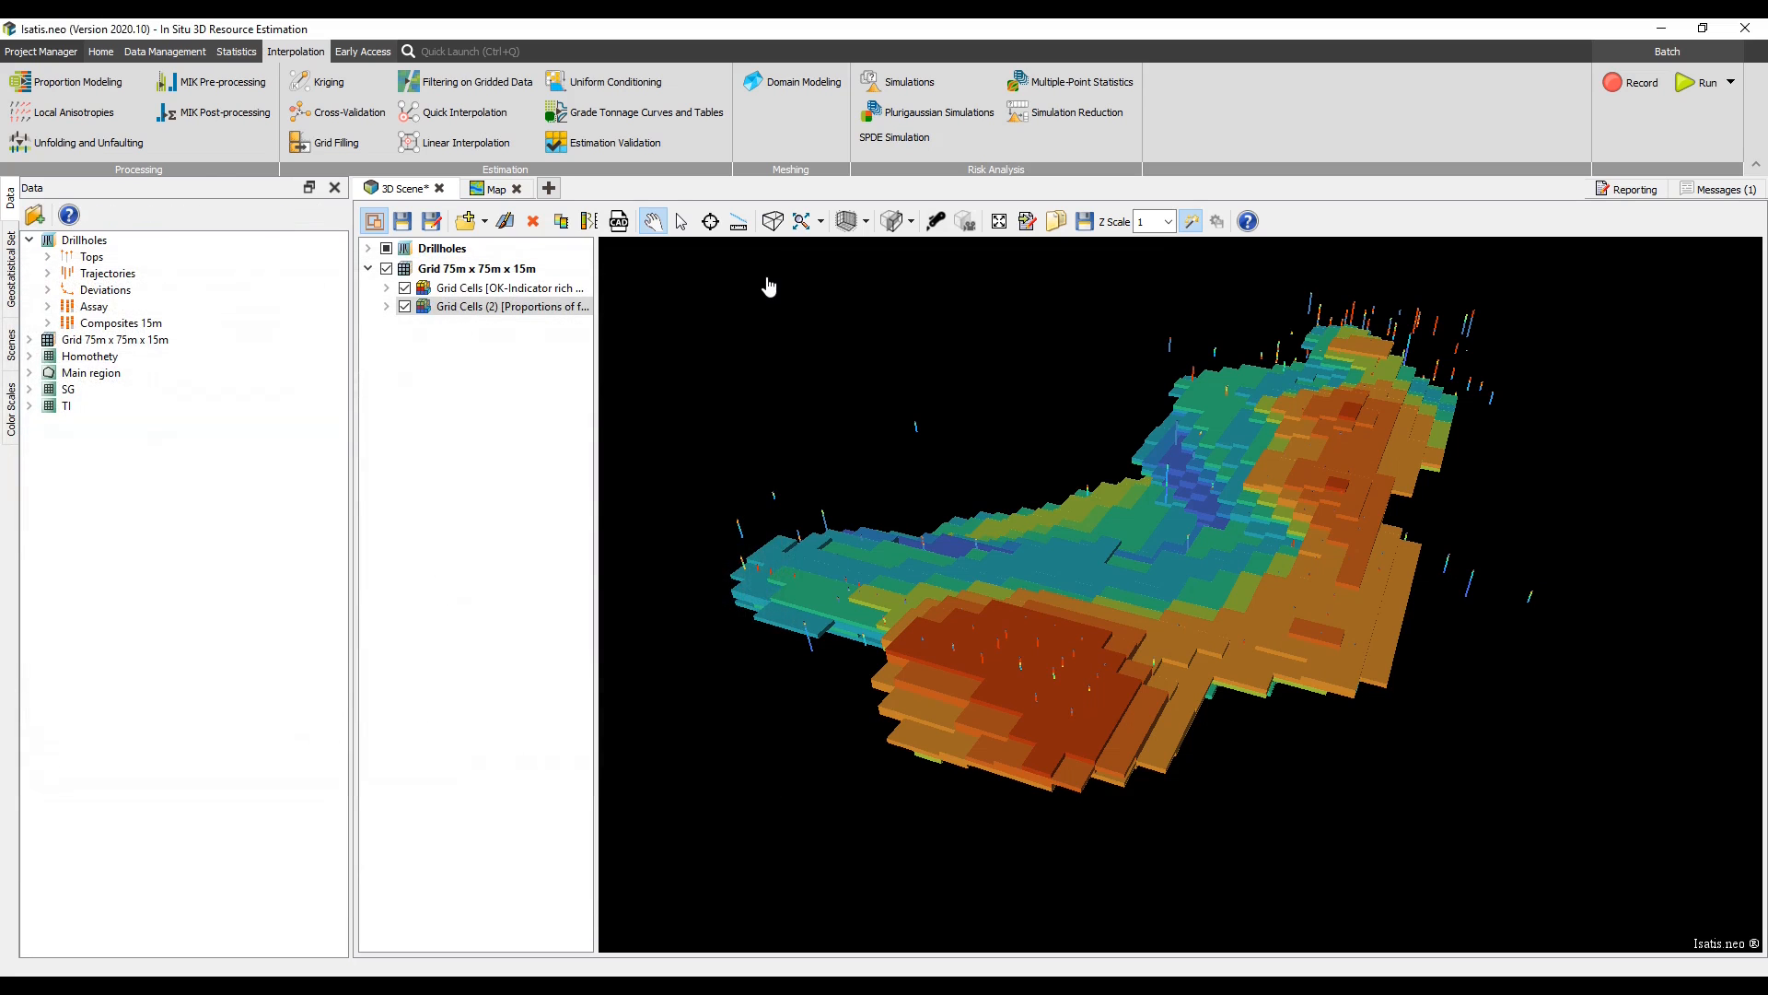
- Start Multiple-Point Statistics with TI as training image, no conditioning data, and Code as the categorical variable
left_click(1096, 91)
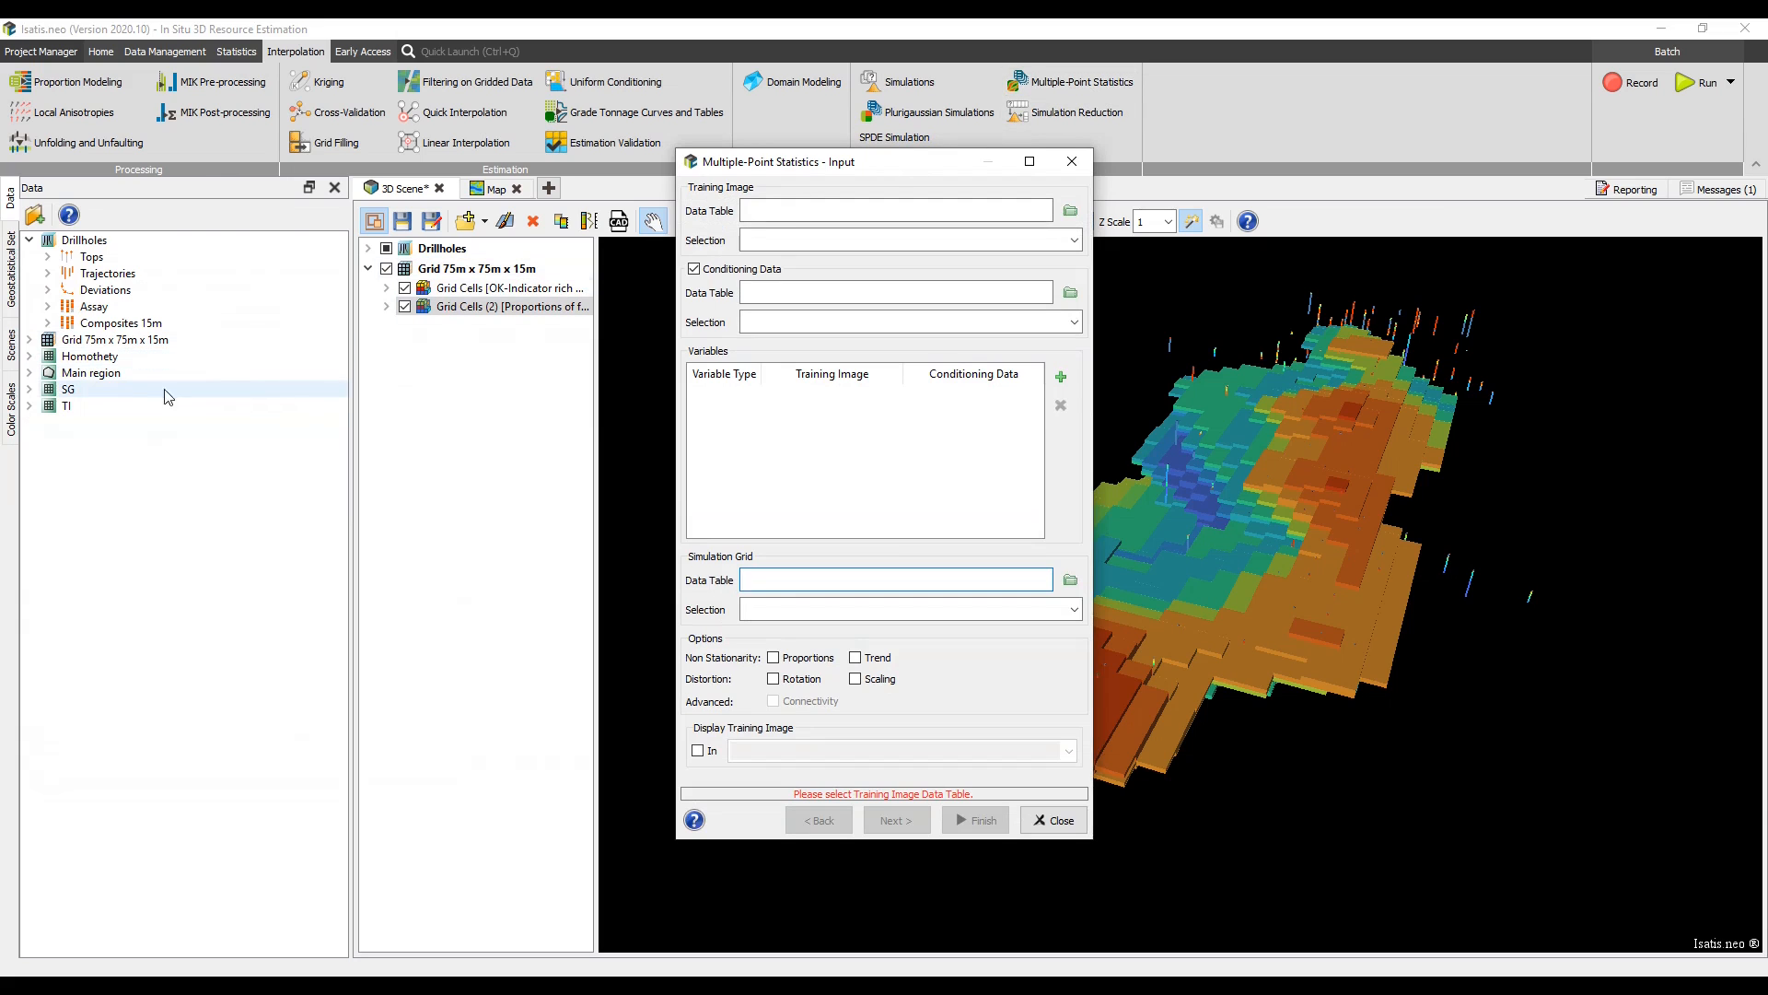
left_click(146, 406)
left_click_drag(697, 278, 777, 206)
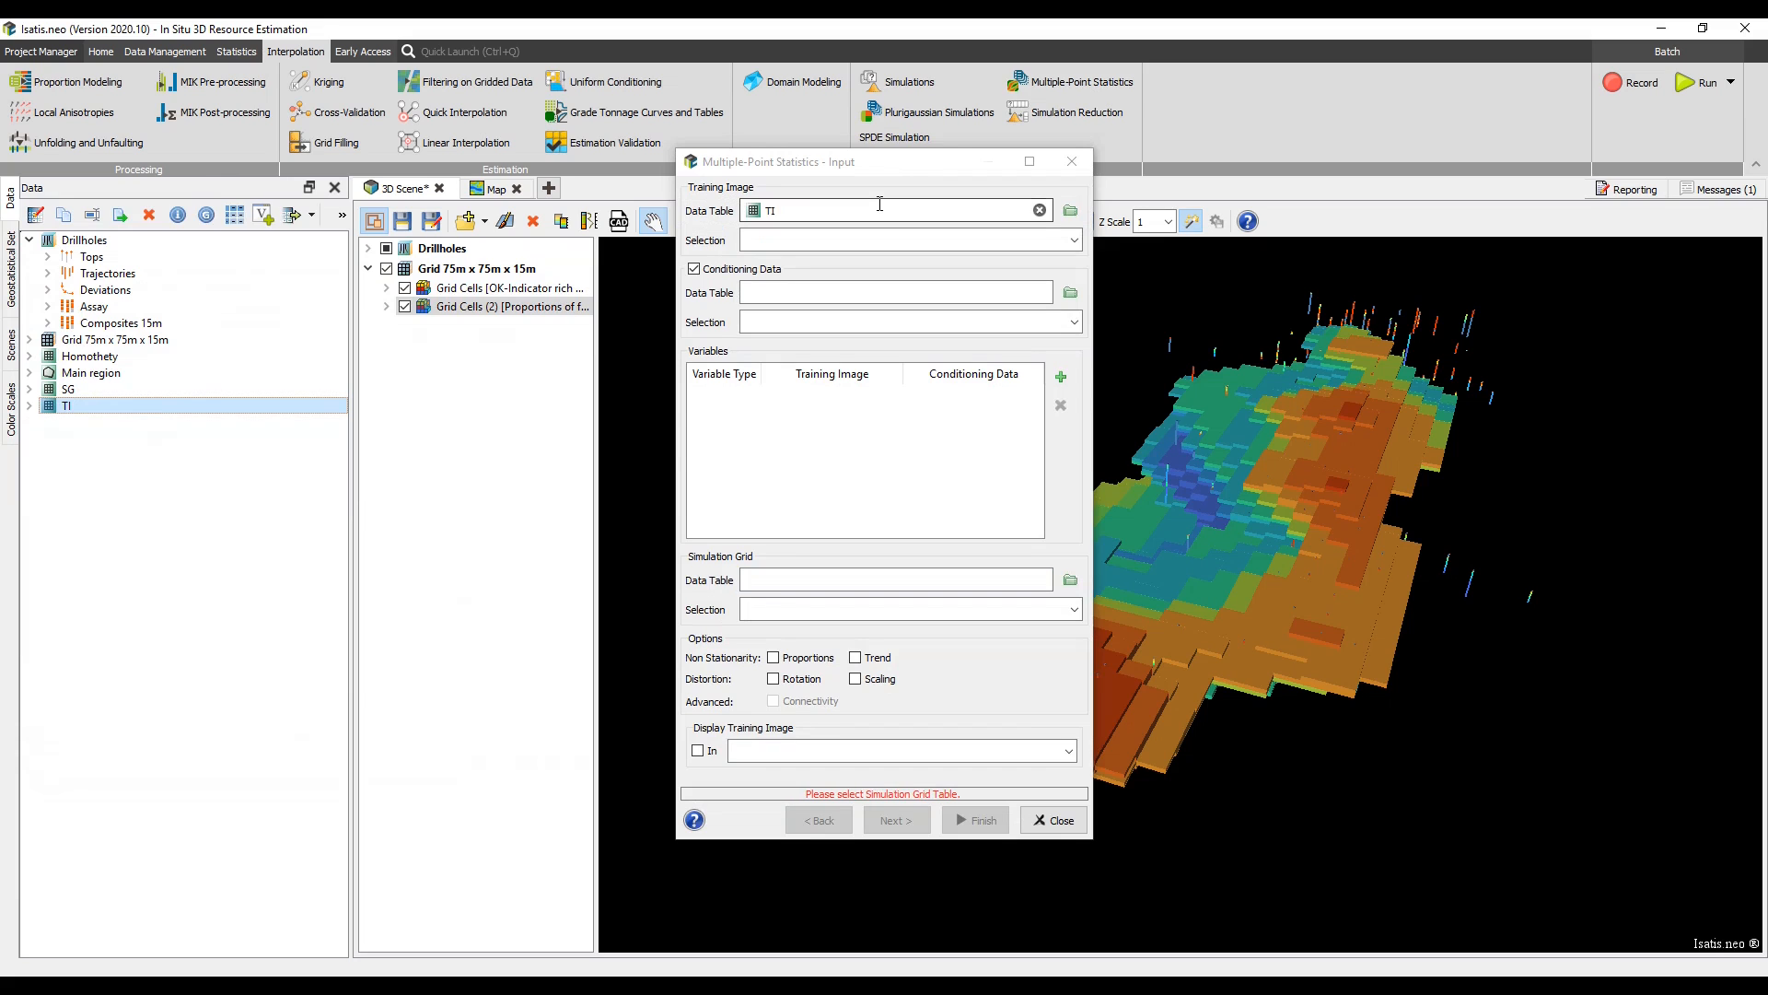
left_click(772, 268)
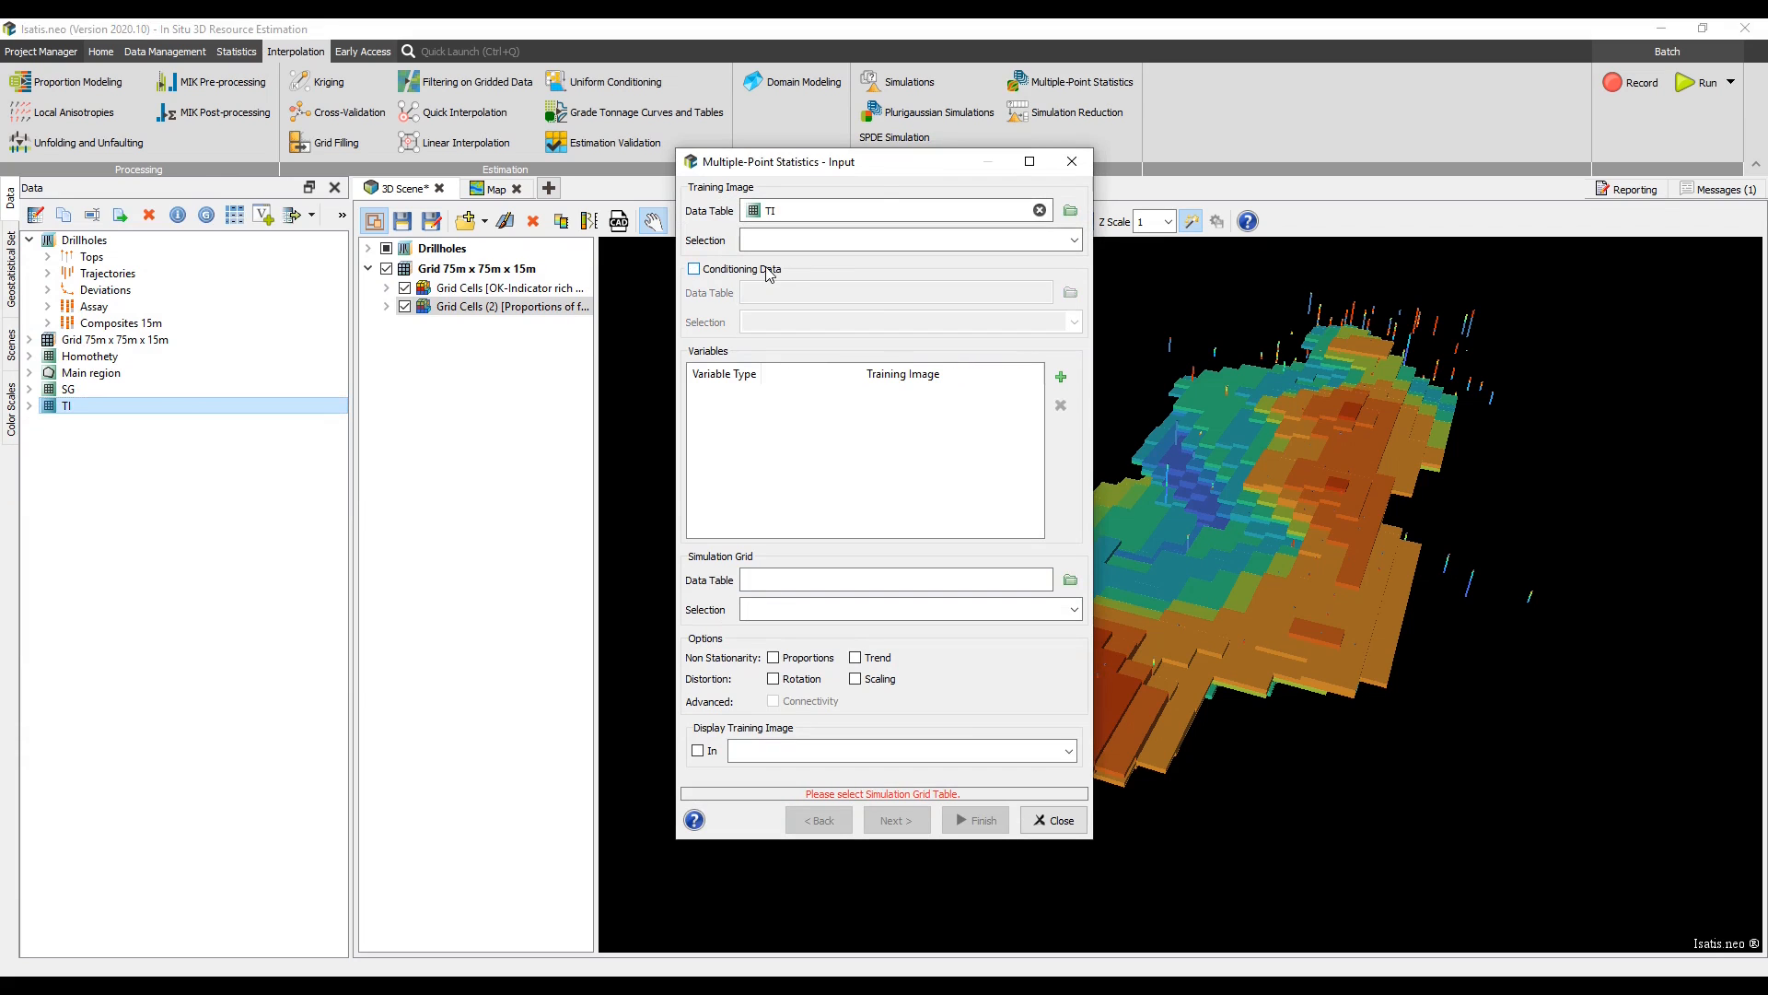
left_click(1061, 376)
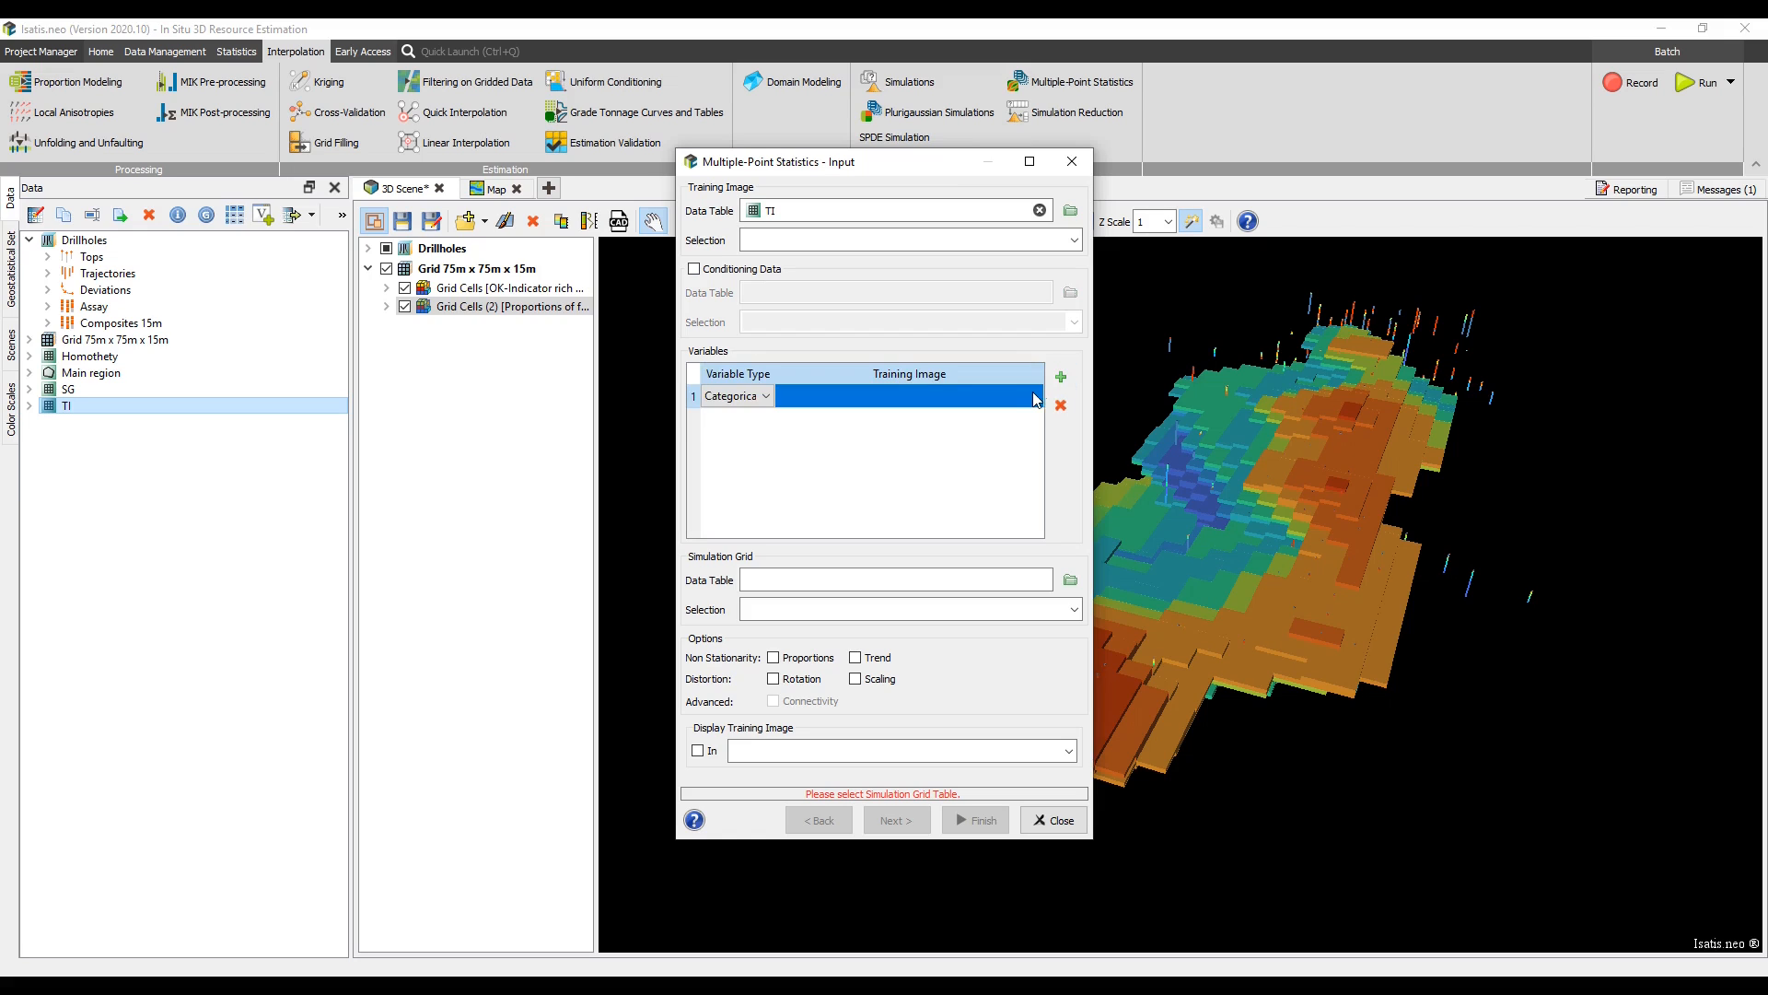
left_click(1035, 402)
left_click(1035, 395)
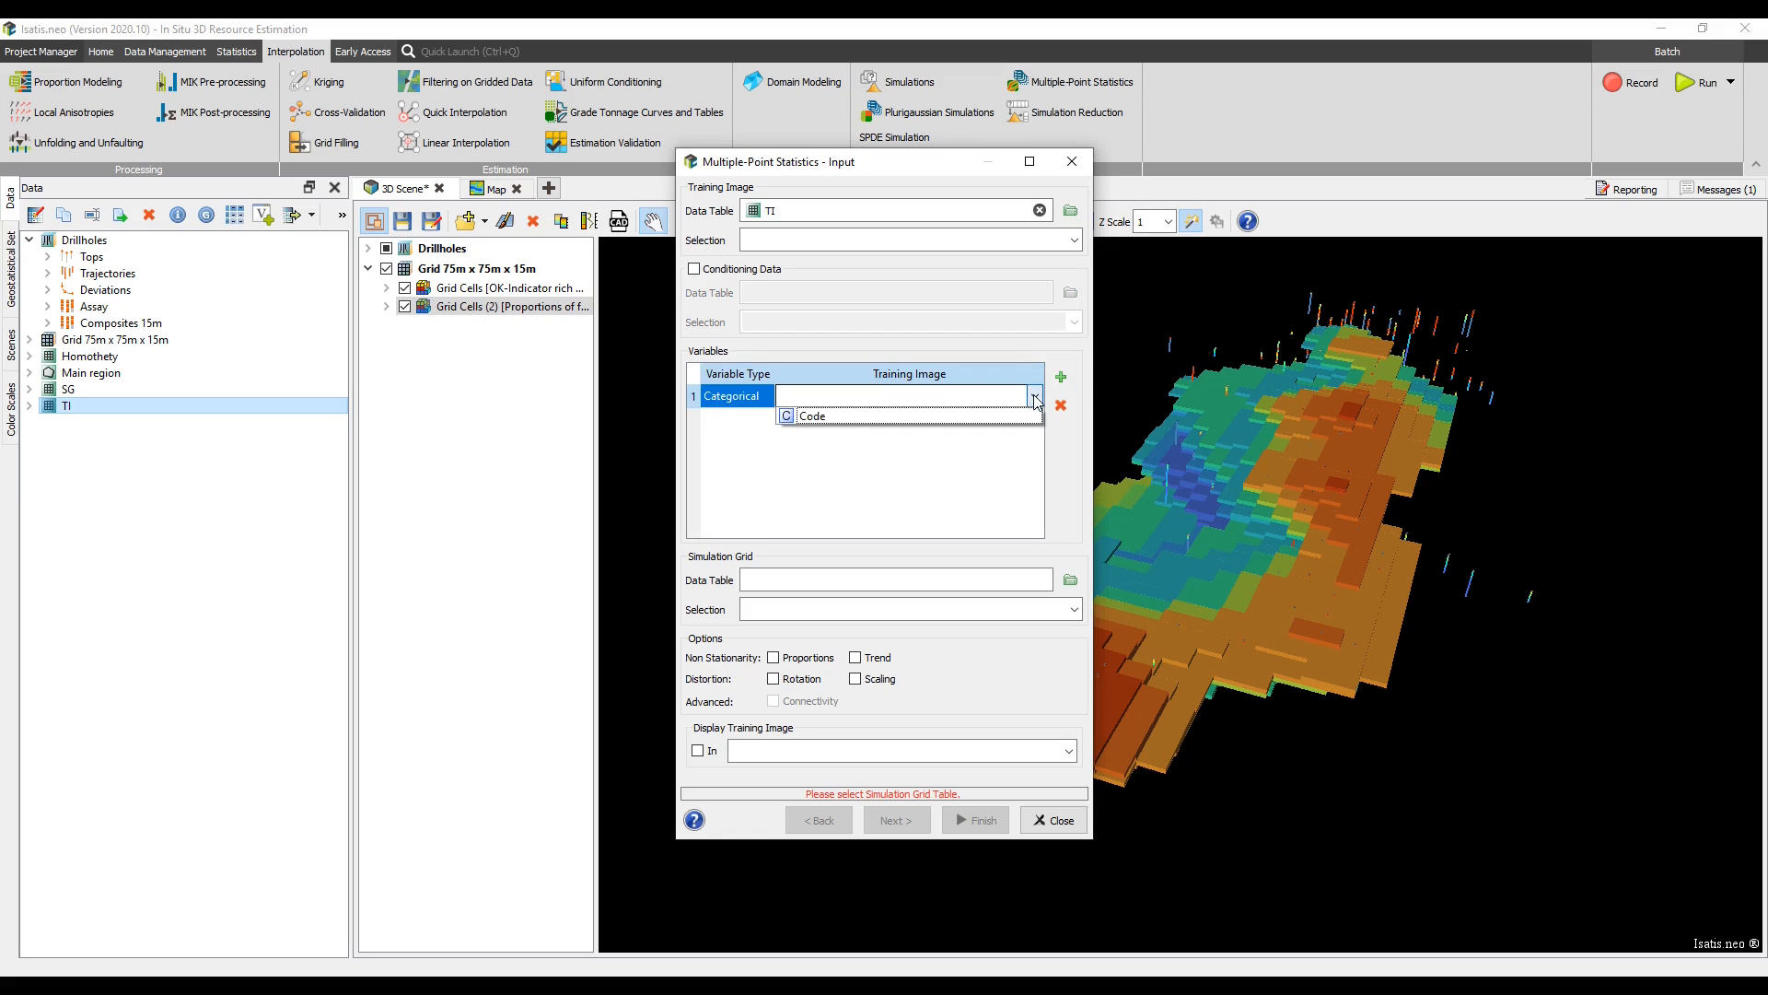
left_click(1025, 416)
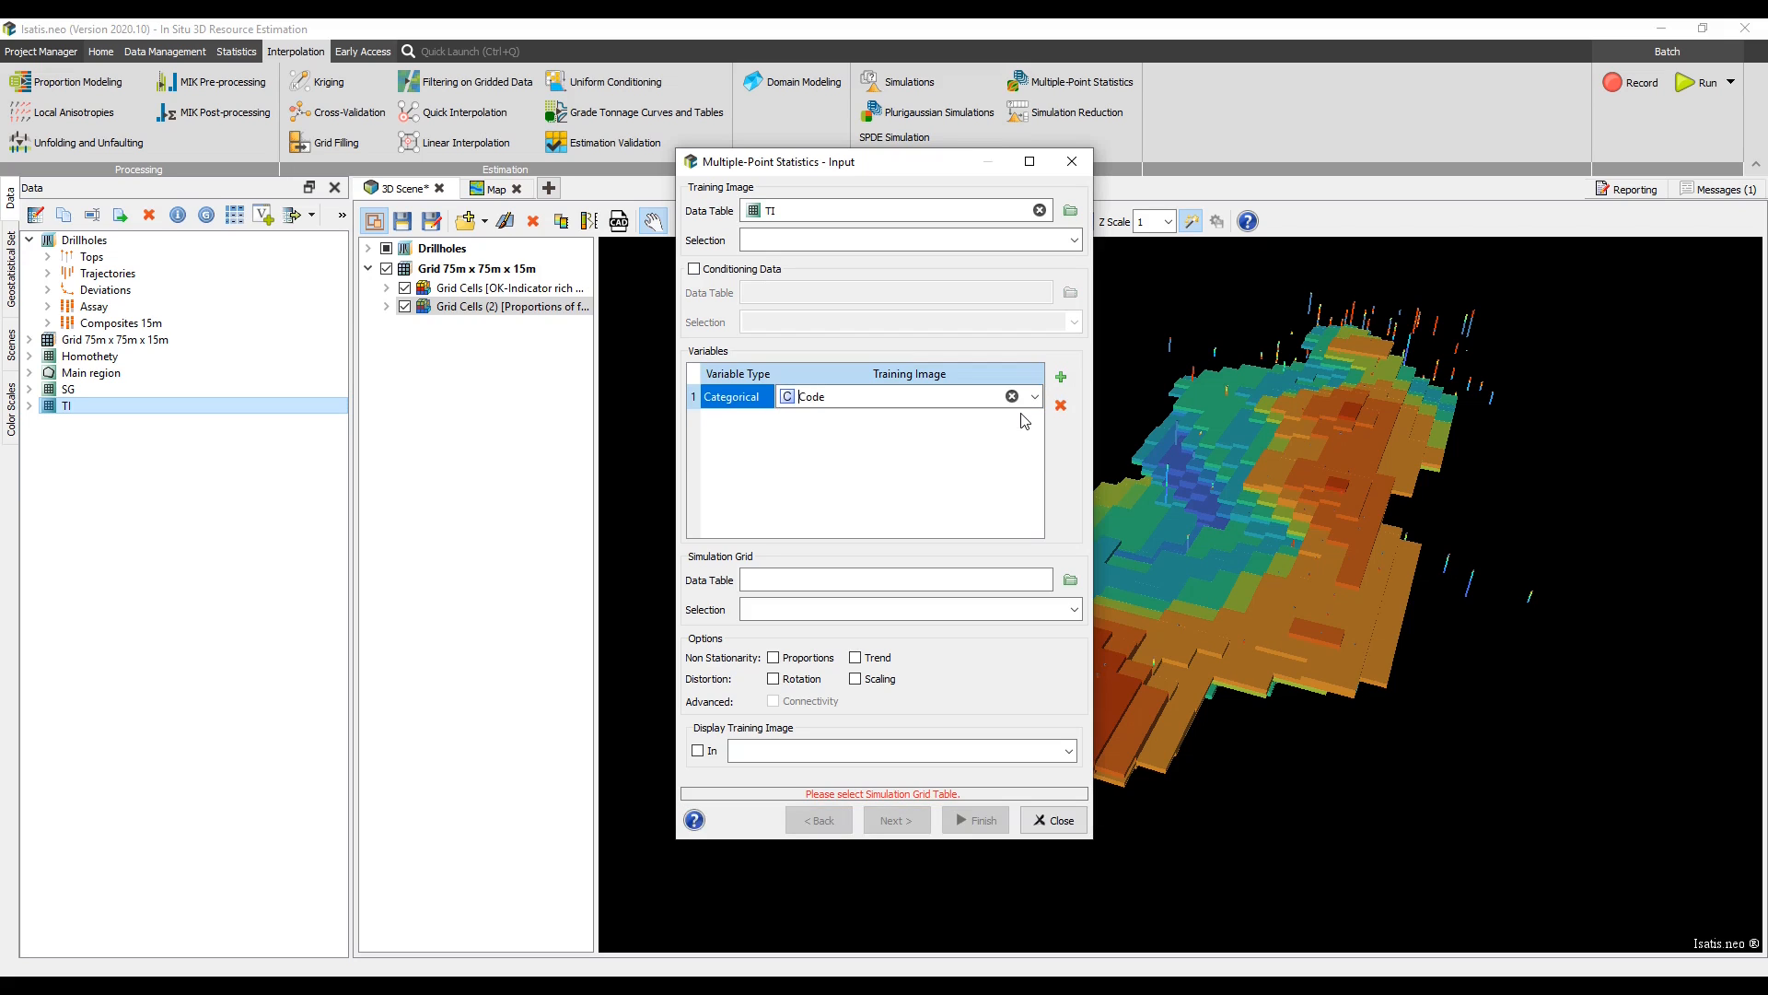
- Display the training image in the Map scene and shift the dialog to uncover it
left_click(698, 751)
left_click(1069, 750)
left_click(1050, 784)
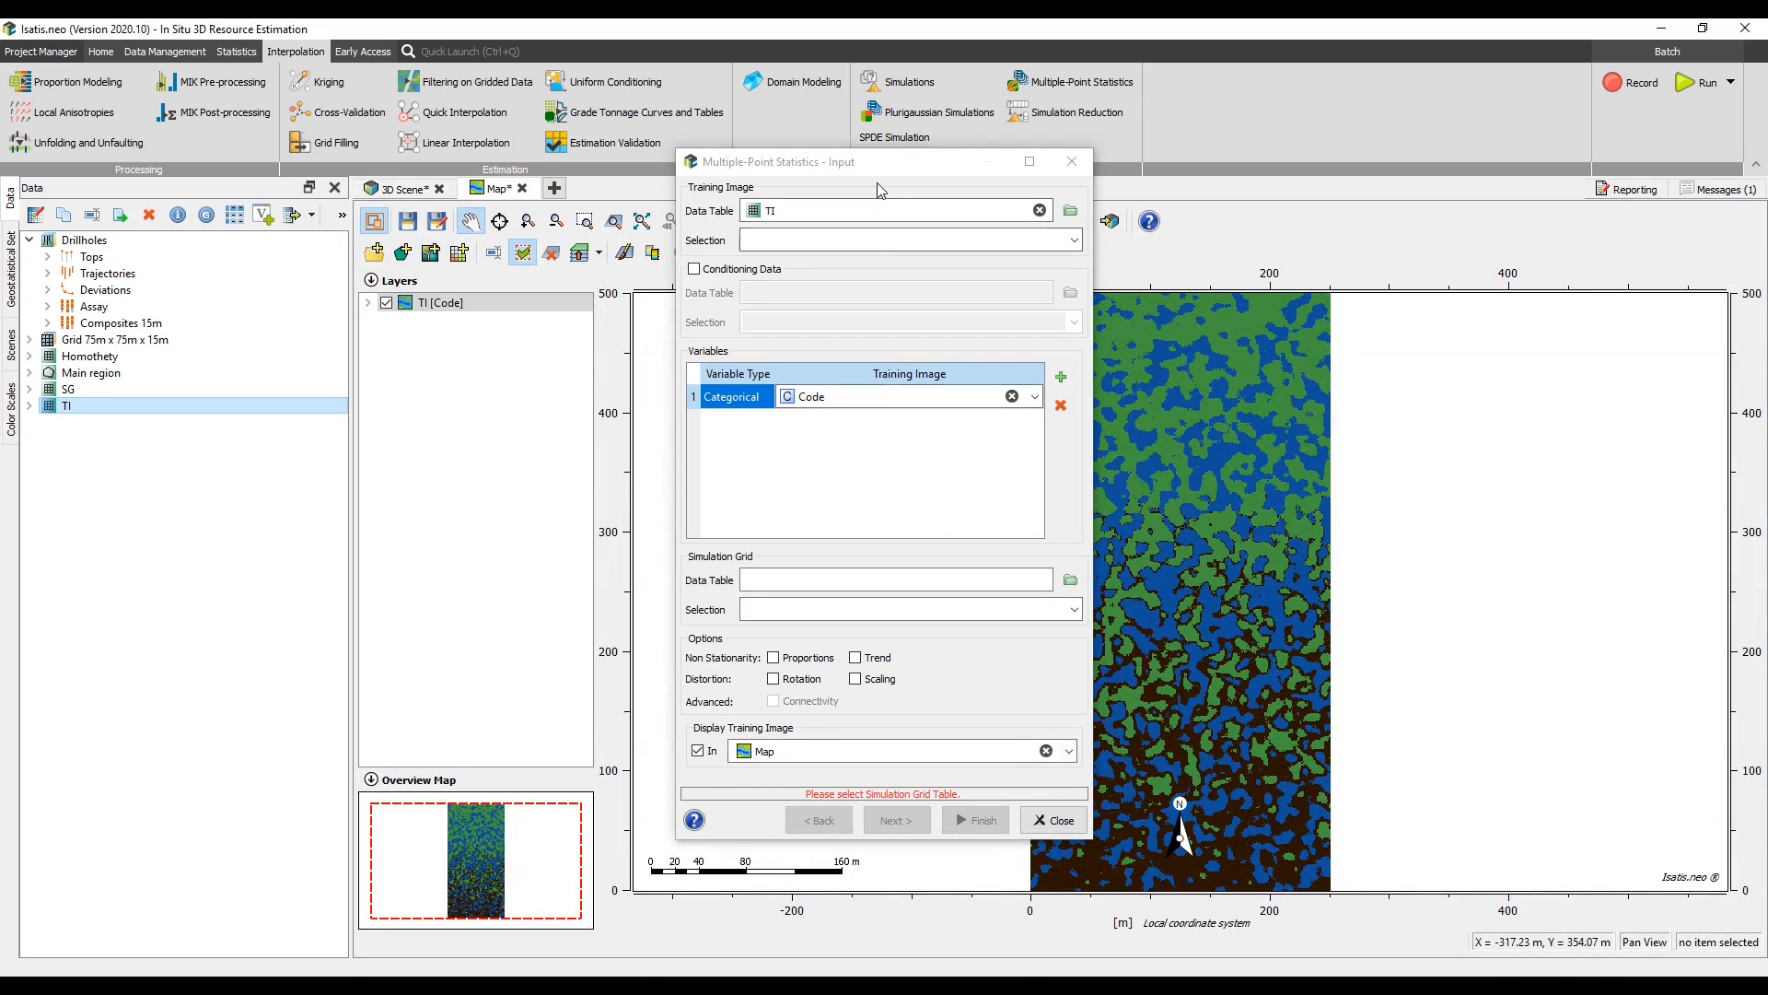
left_click_drag(876, 173, 669, 214)
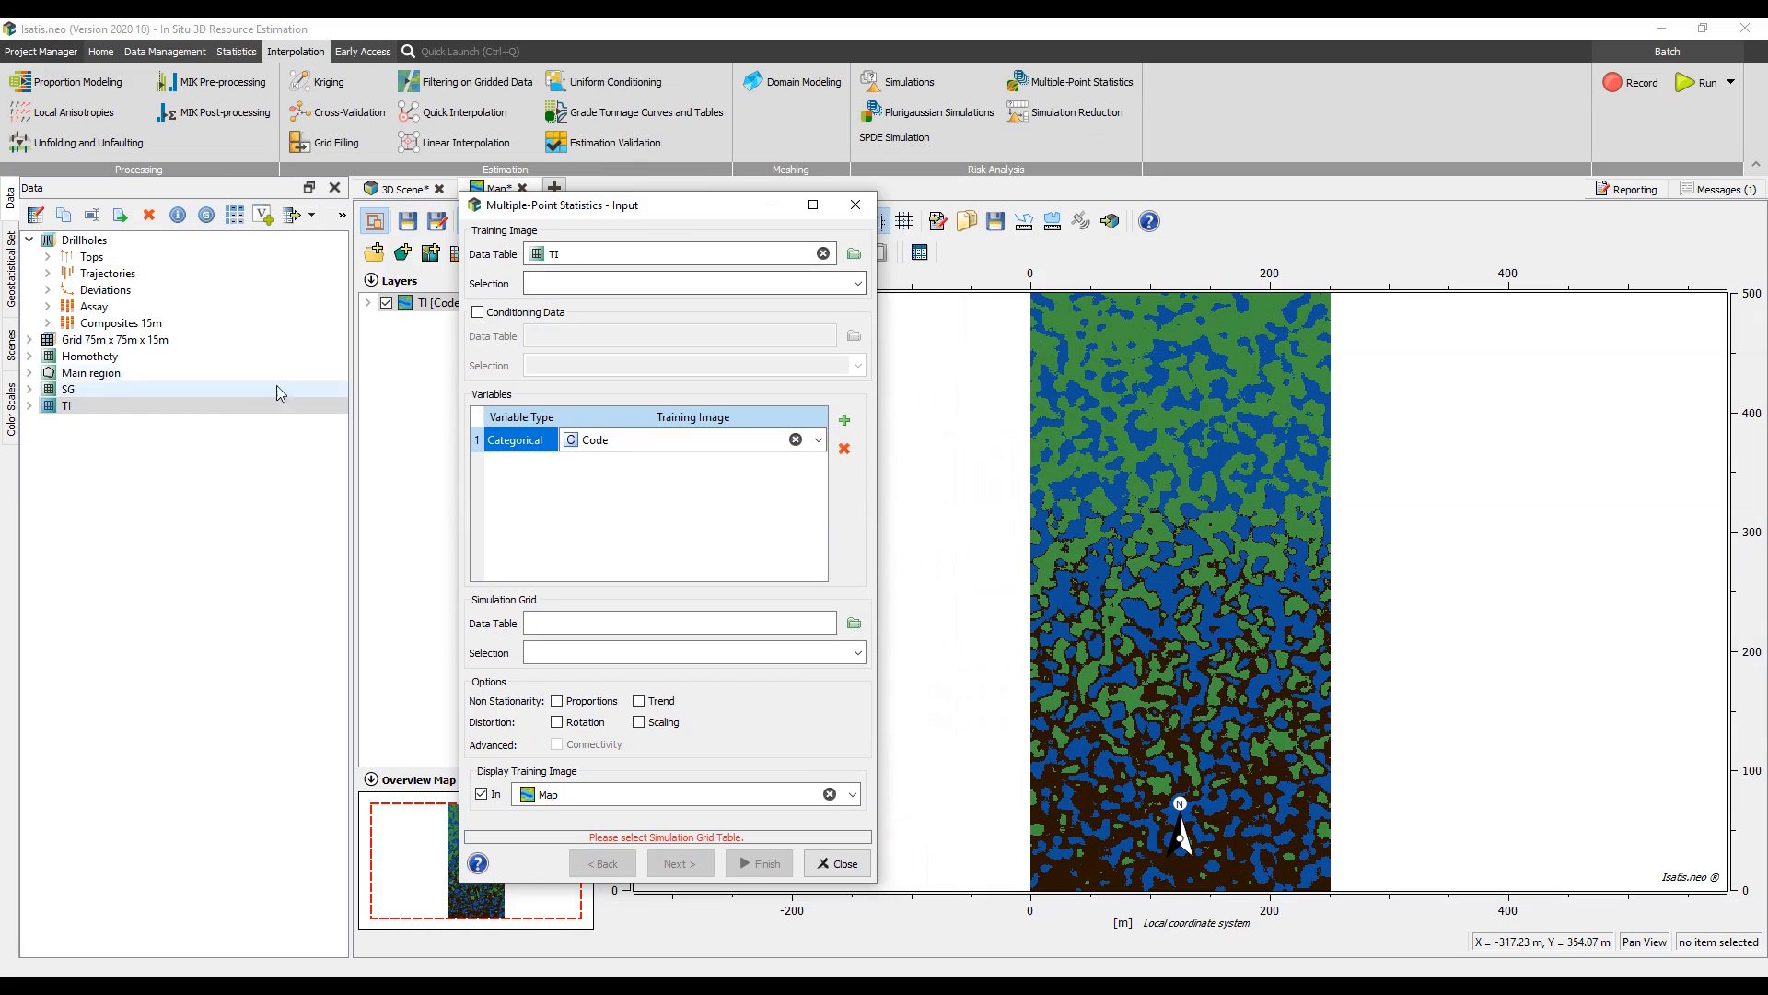
- Use SG as the simulation grid and enable the Trend and Scaling options
left_click_drag(245, 395, 525, 624)
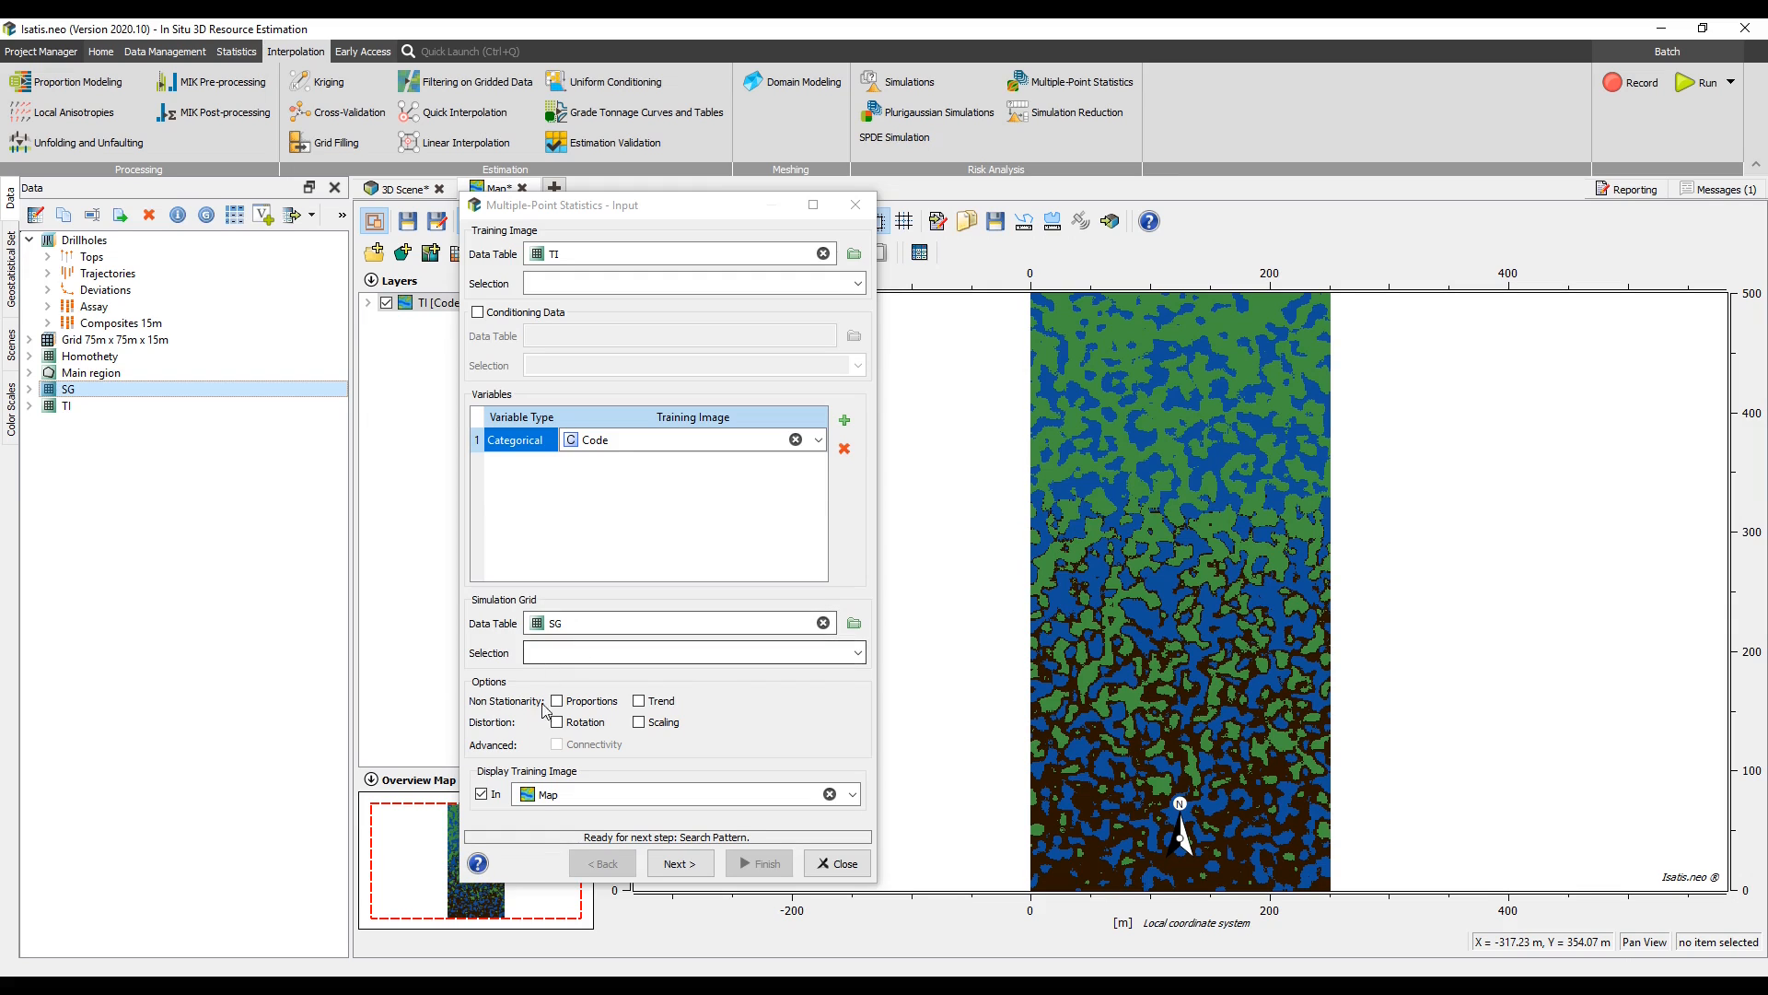
left_click(642, 704)
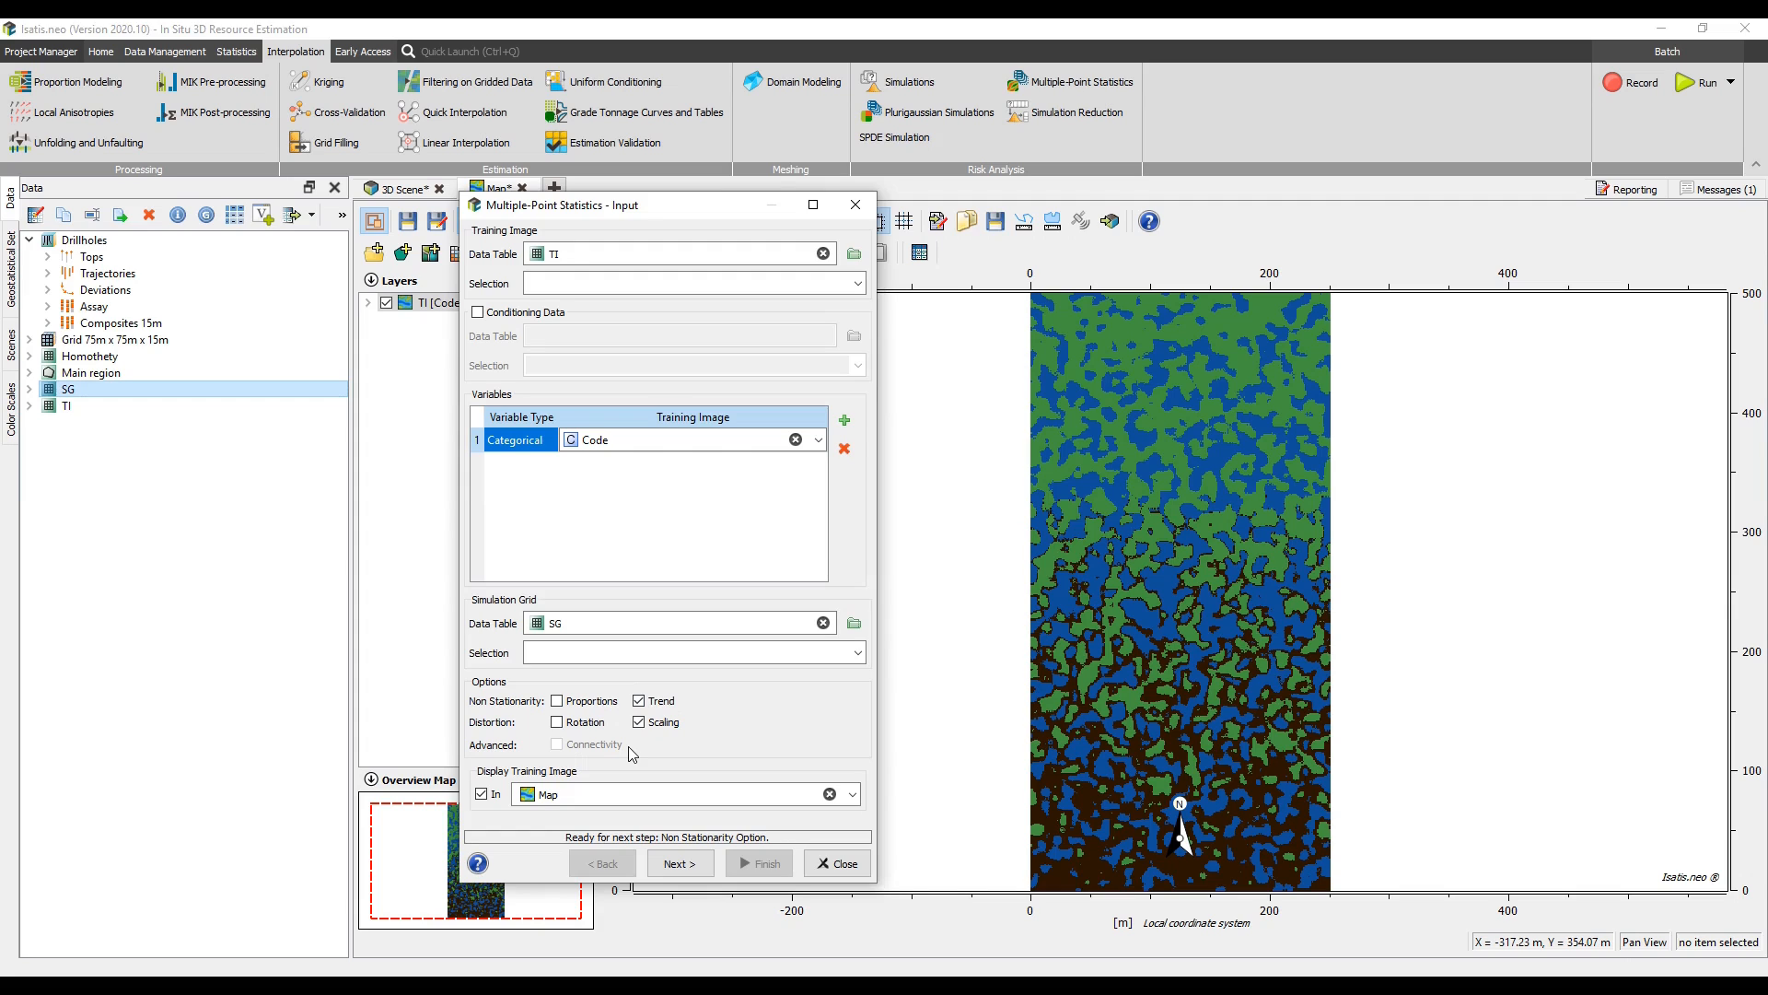
left_click(680, 863)
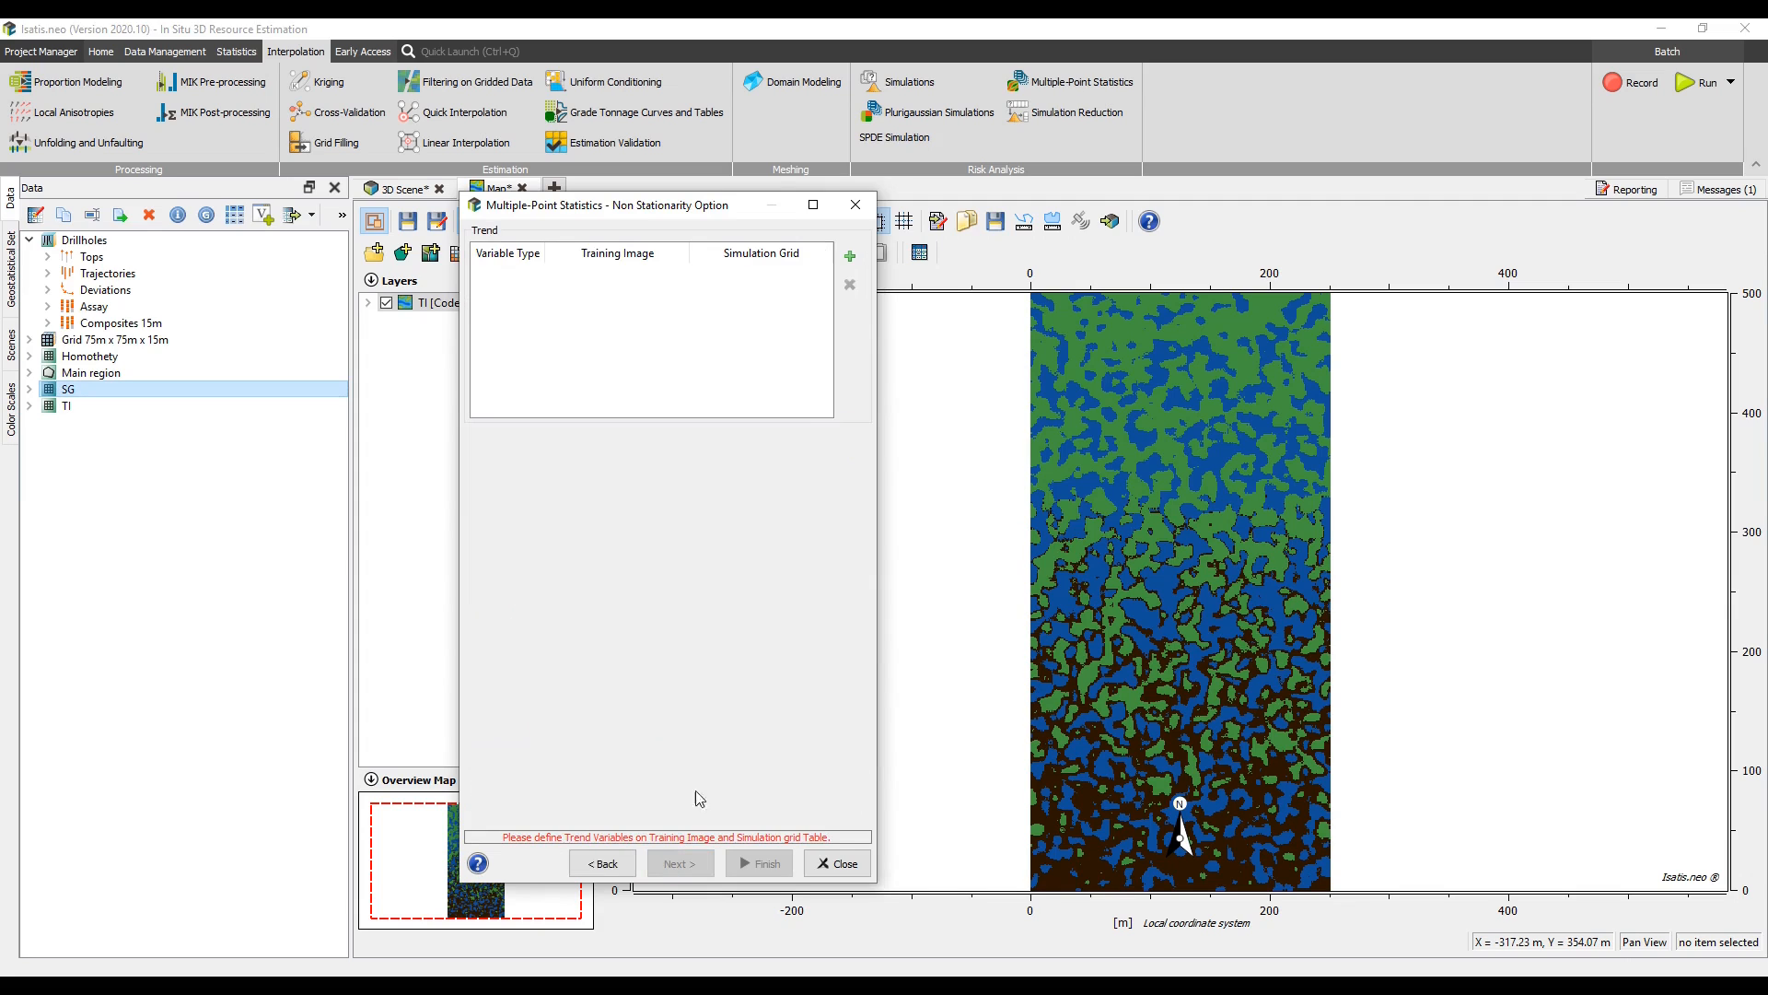
- Add a trend variable and assign its training image and simulation grid variables
left_click(854, 264)
left_click(703, 276)
left_click(703, 277)
left_click(700, 299)
left_click(822, 276)
left_click(823, 276)
left_click(810, 314)
left_click(680, 863)
- Use Homothety as the auxiliary grid with local X-scaling and Y-scaling, taking ScalingY as the Y-scaling variable
left_click(470, 235)
left_click_drag(217, 357, 703, 235)
left_click(516, 309)
left_click(841, 358)
left_click(552, 465)
left_click(563, 282)
left_click(519, 310)
left_click(843, 359)
left_click(801, 479)
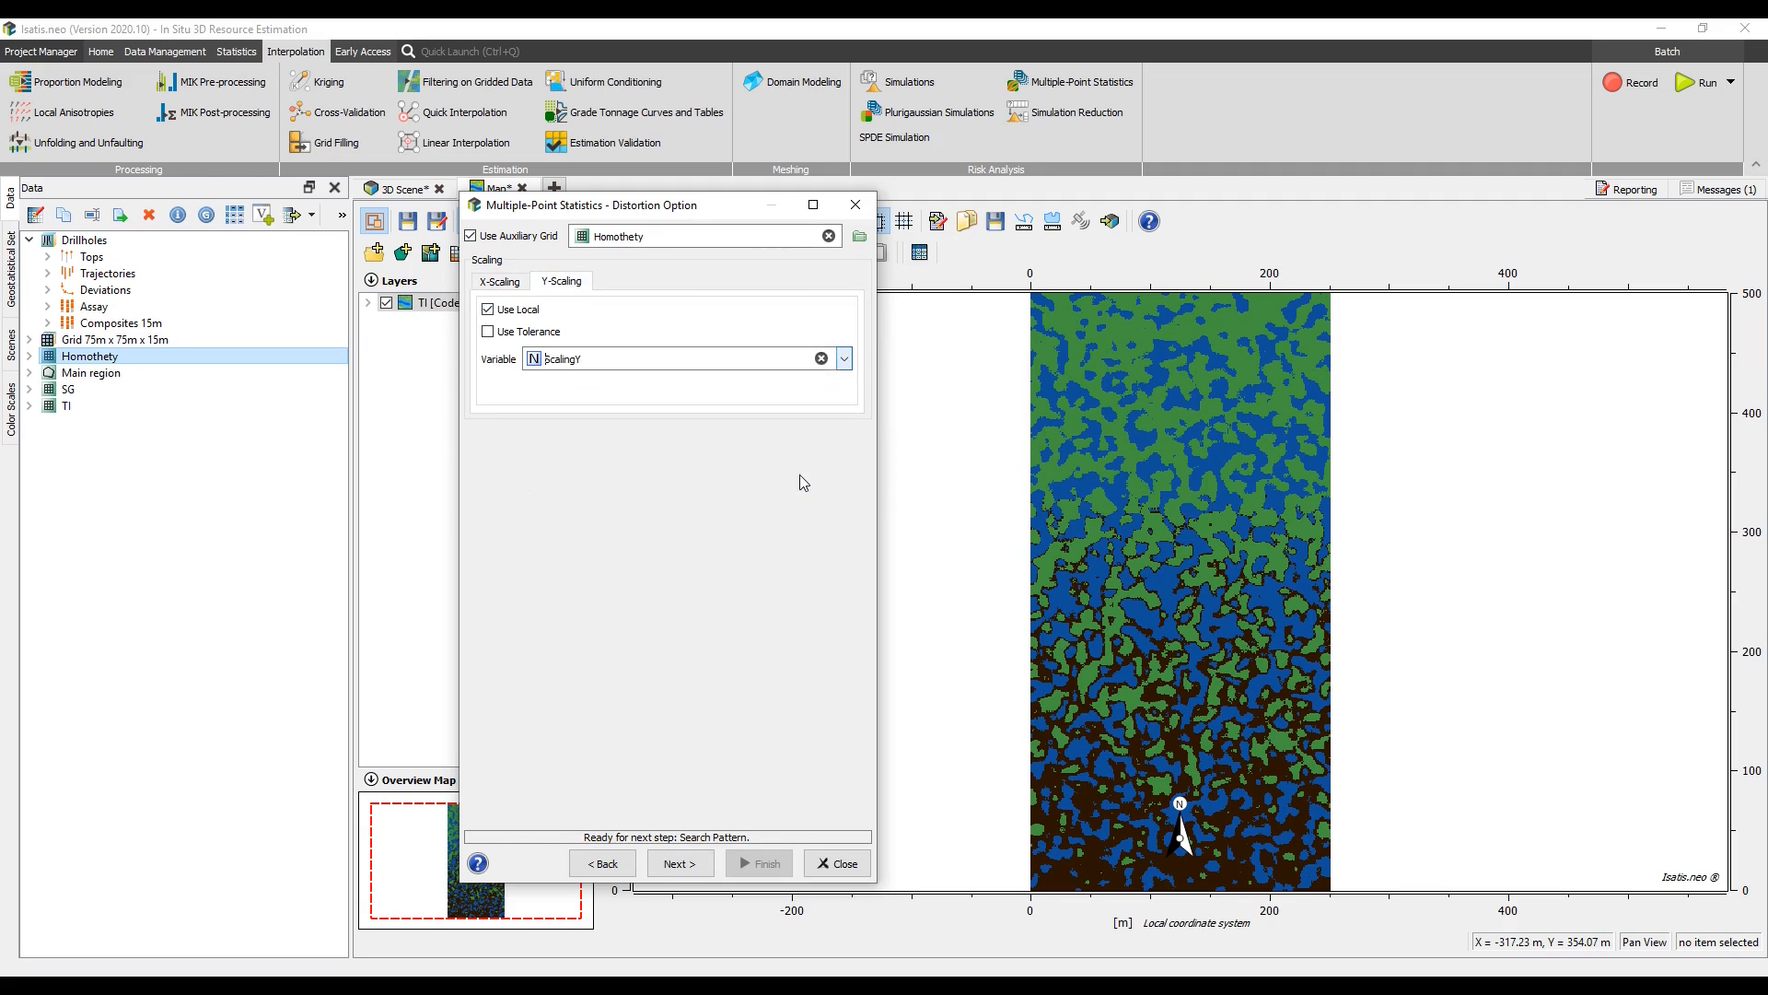
left_click(677, 865)
- Review the Trend search pattern and calculate a preview of one simulation in Map
left_click(543, 236)
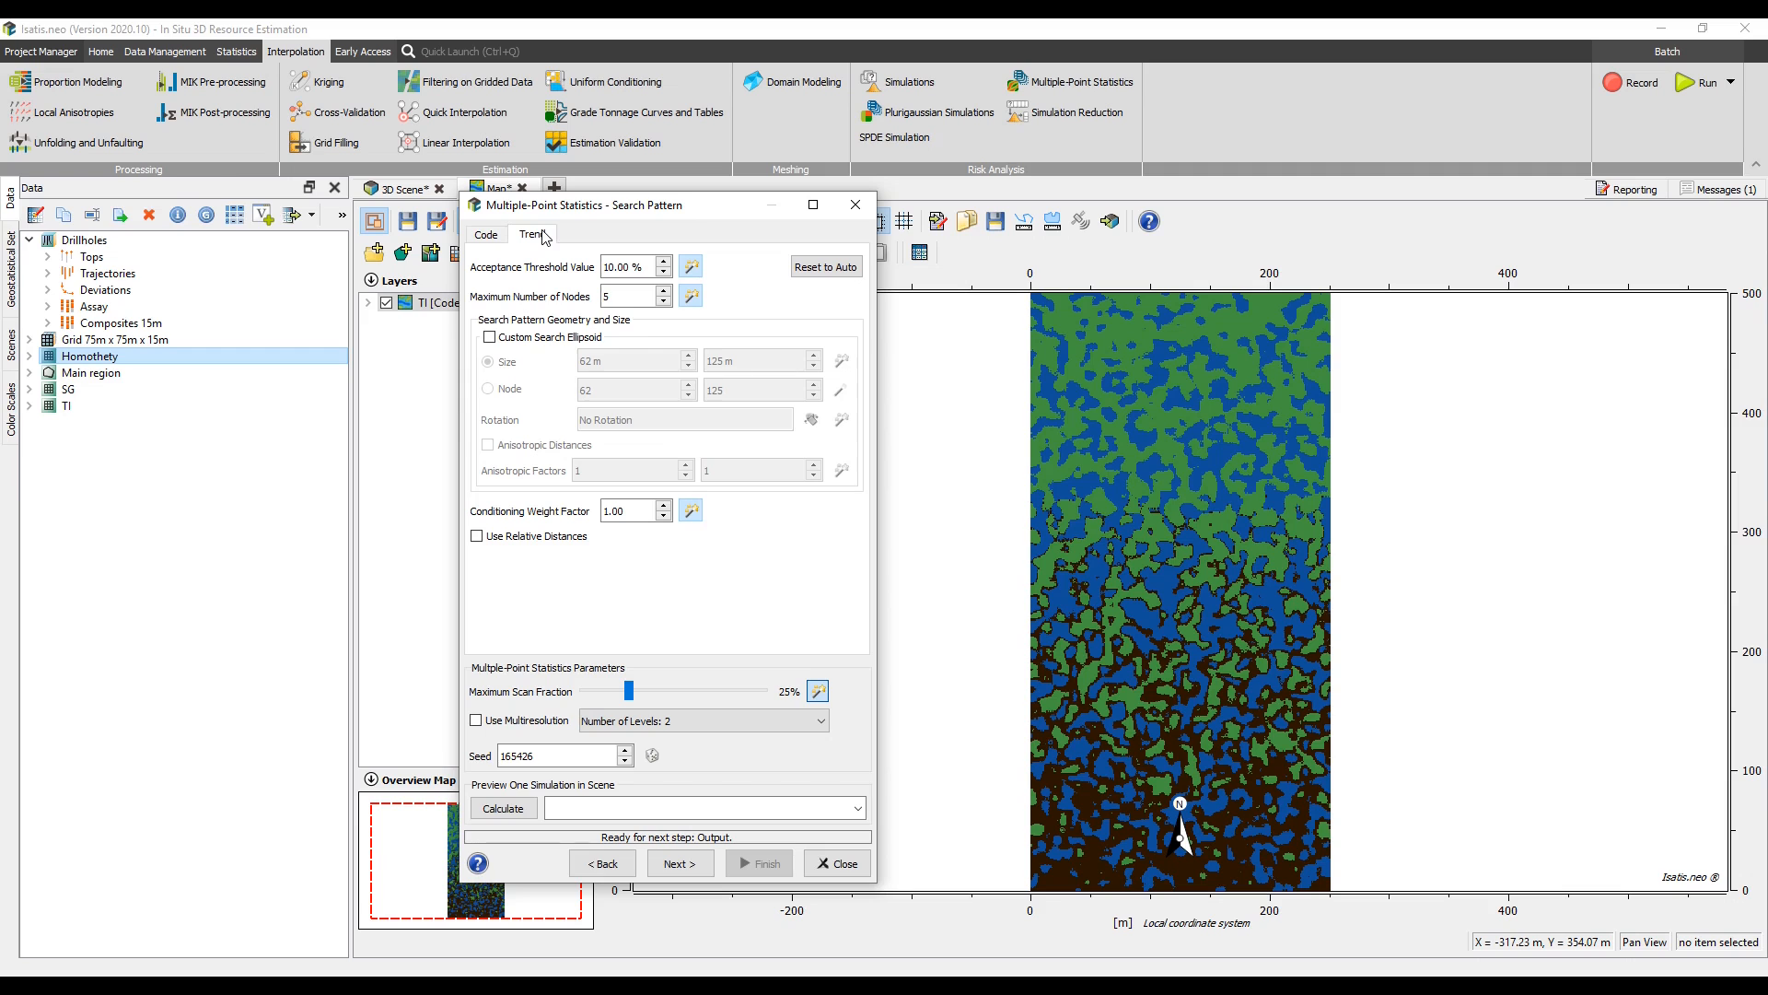
left_click(855, 807)
left_click(843, 841)
left_click(531, 811)
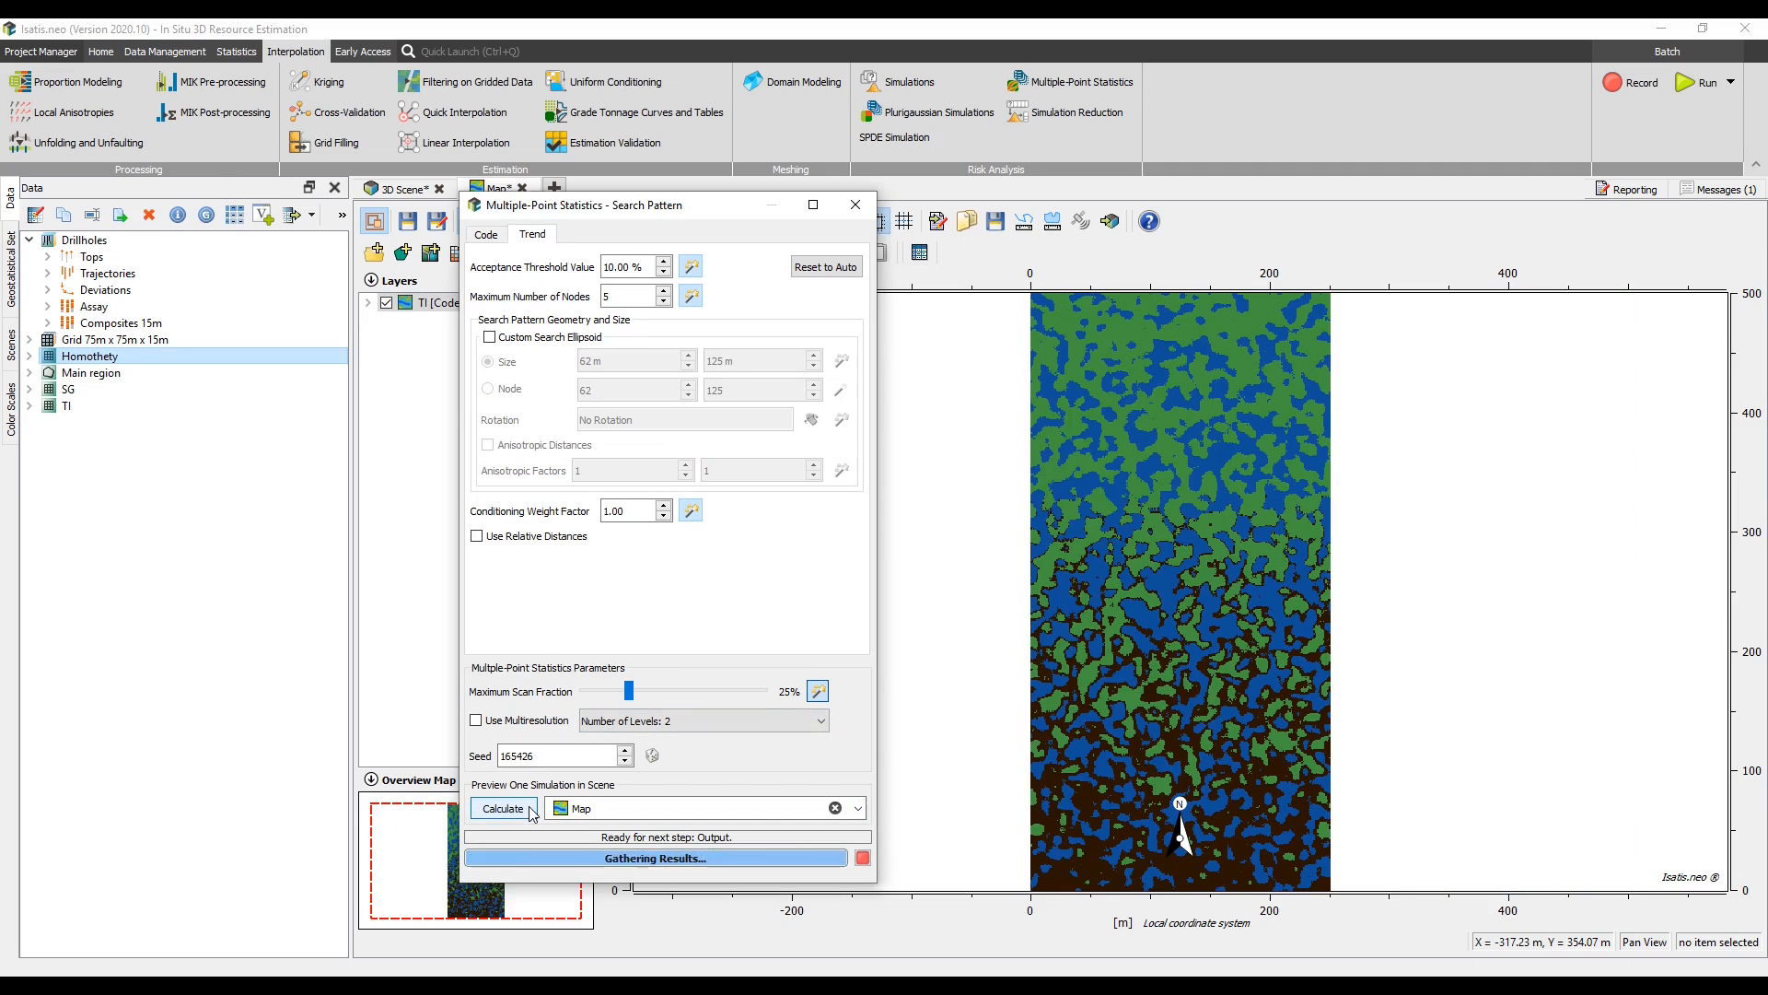
- Run 10 realizations of Code with both simulation and proportion outputs, displaying the simulations in Map
left_click(680, 863)
left_click(684, 254)
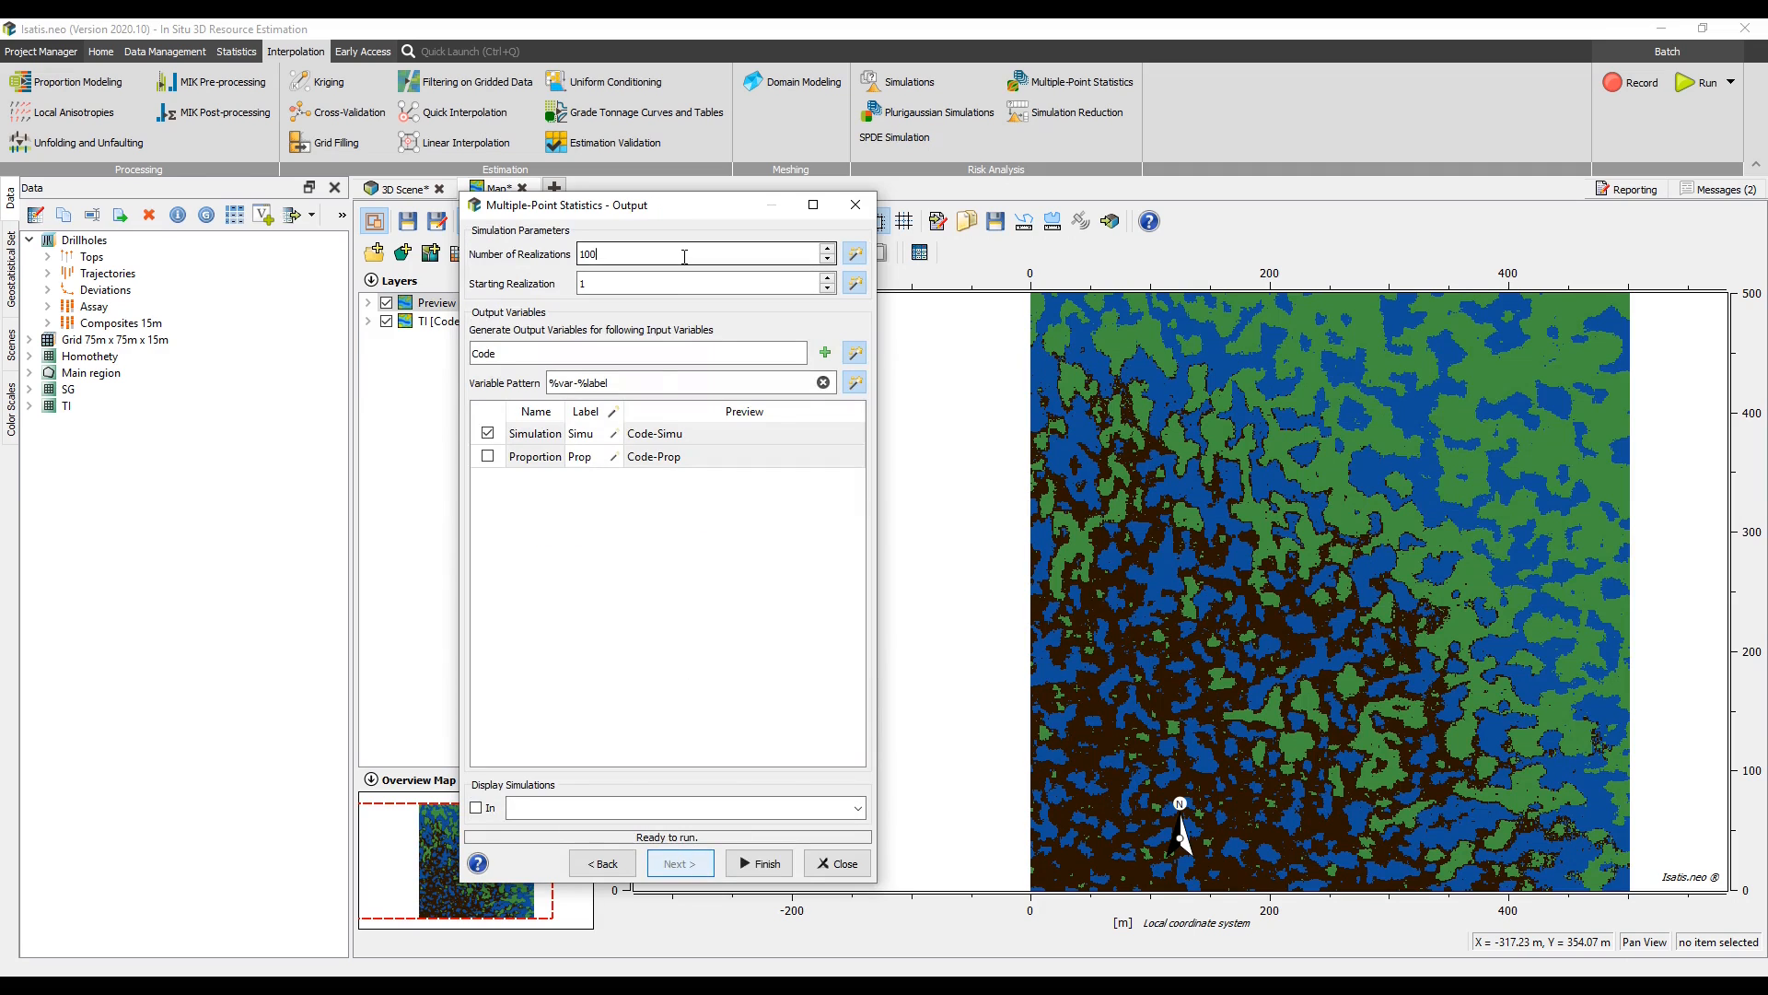
key("BackSpace")
left_click(488, 456)
left_click(474, 808)
left_click(792, 808)
left_click(792, 840)
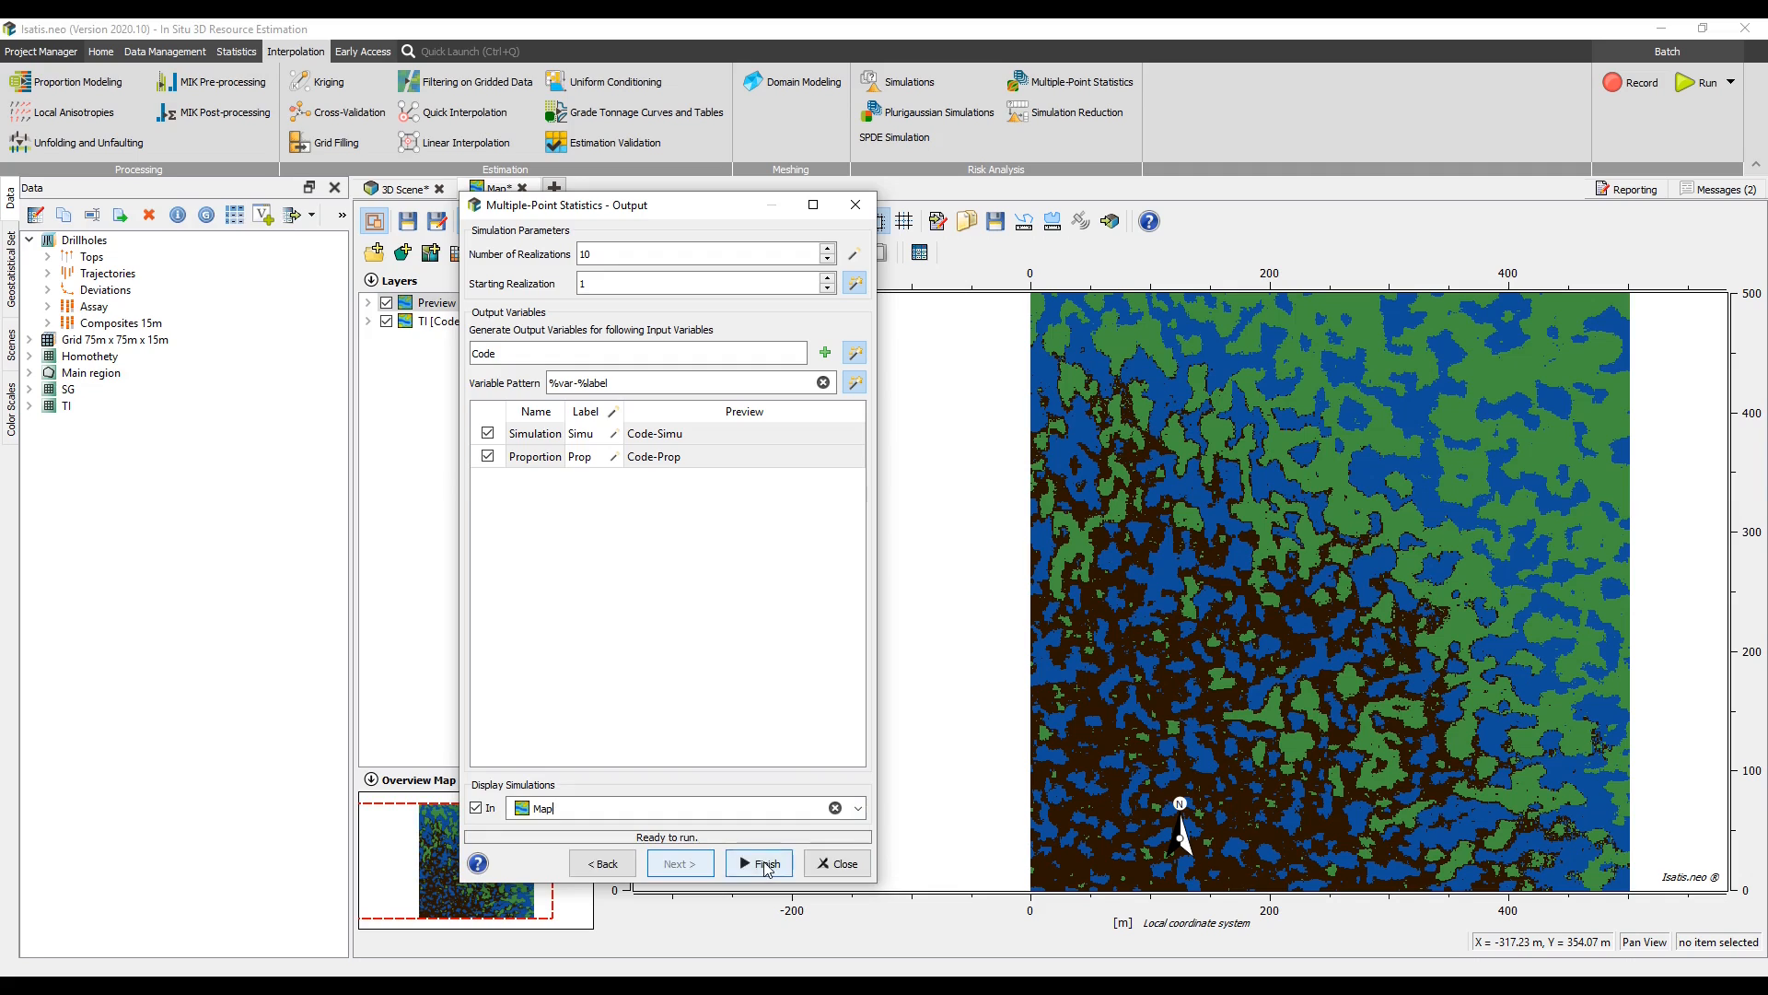
left_click(766, 864)
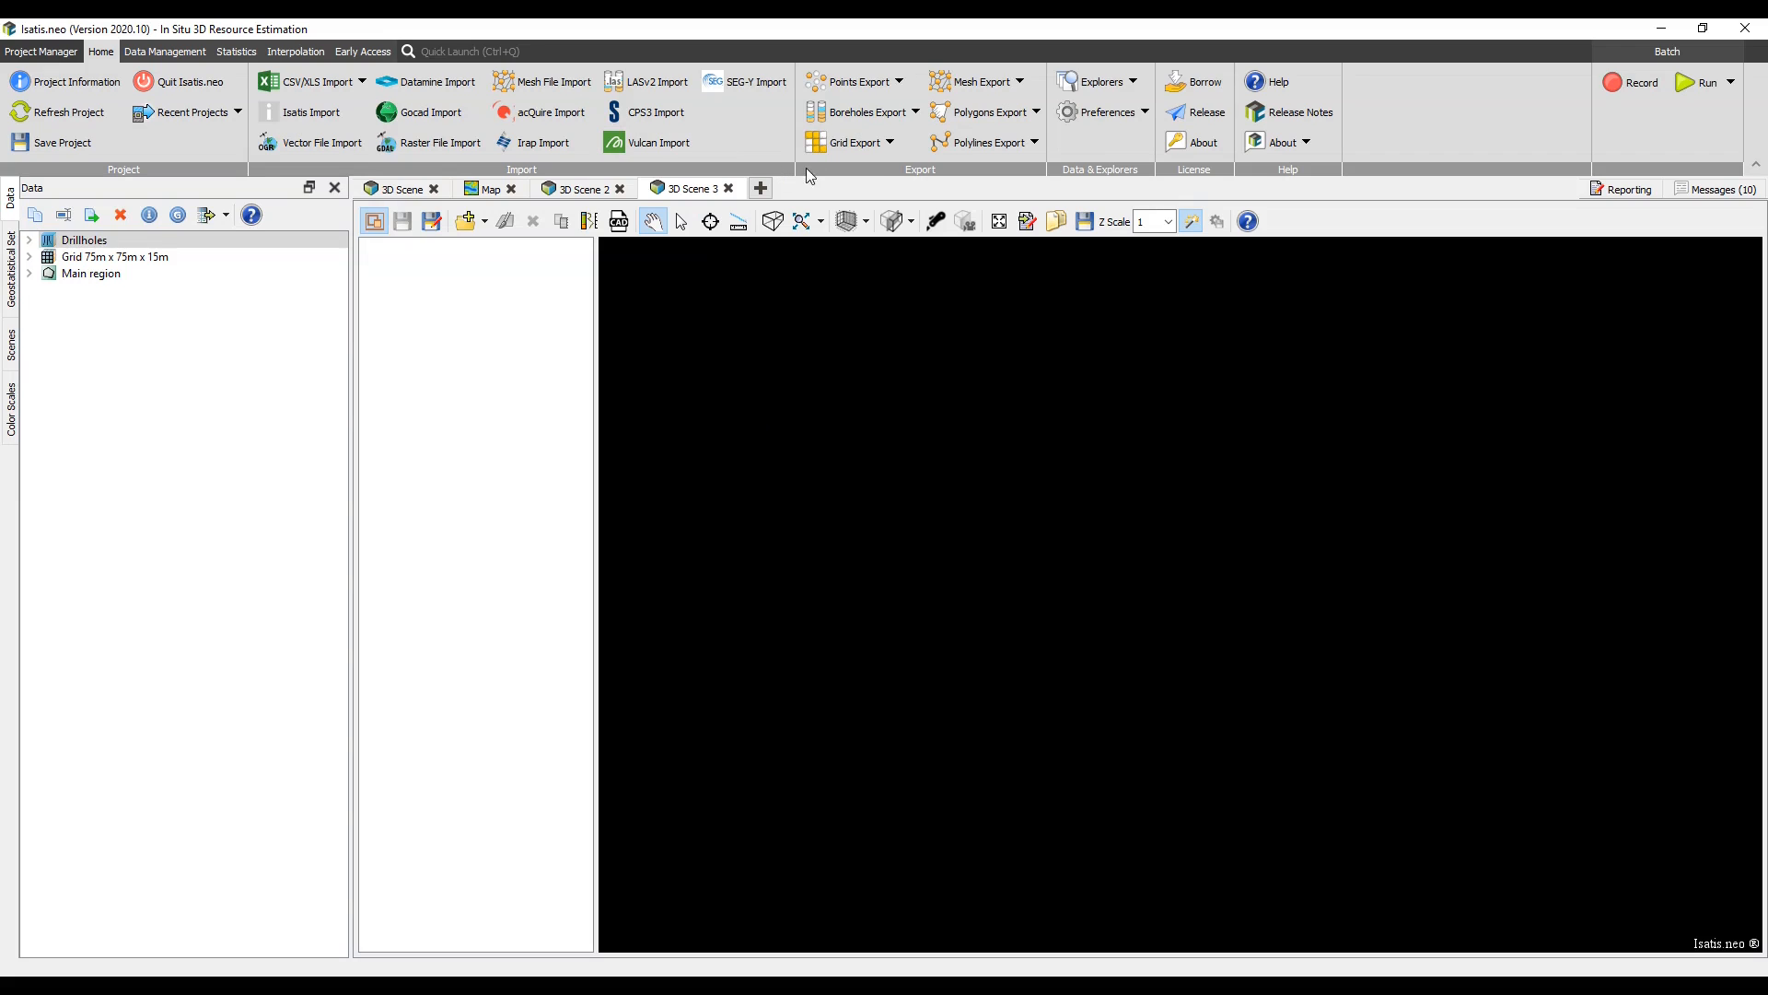
- Examine the Vulcan grid export options with Grid 75m x 75m x 15m as input and close without exporting
left_click(884, 146)
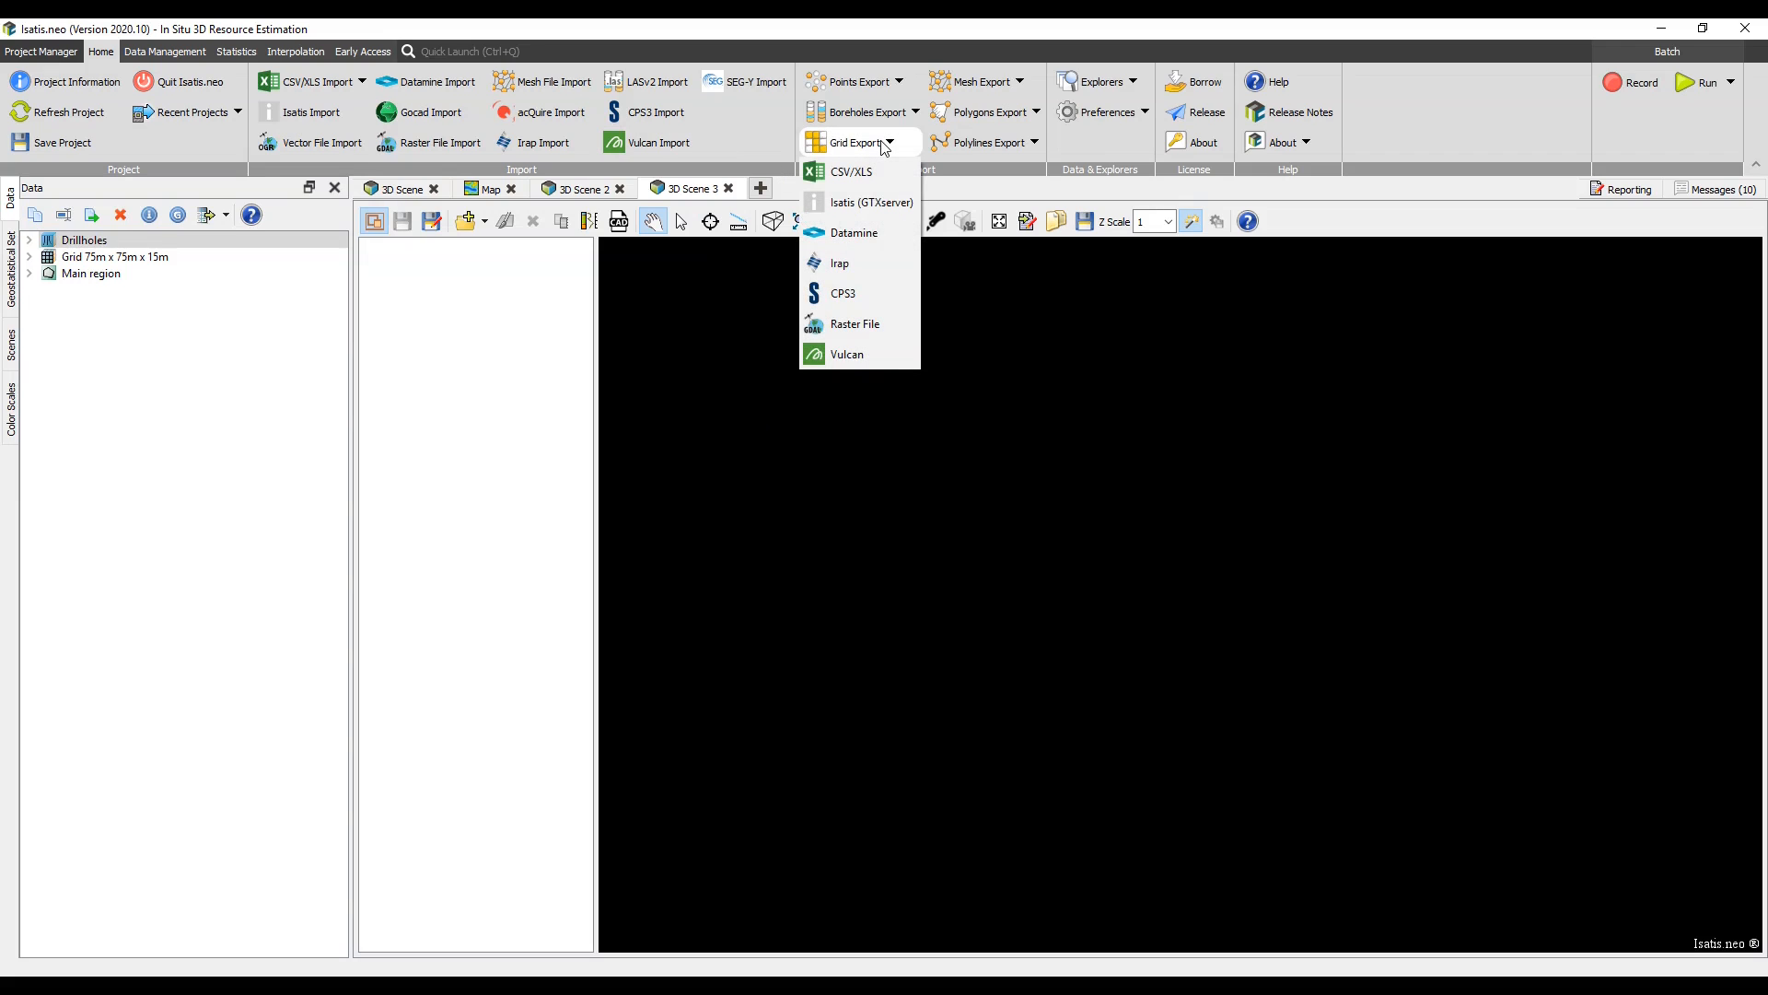
left_click(878, 357)
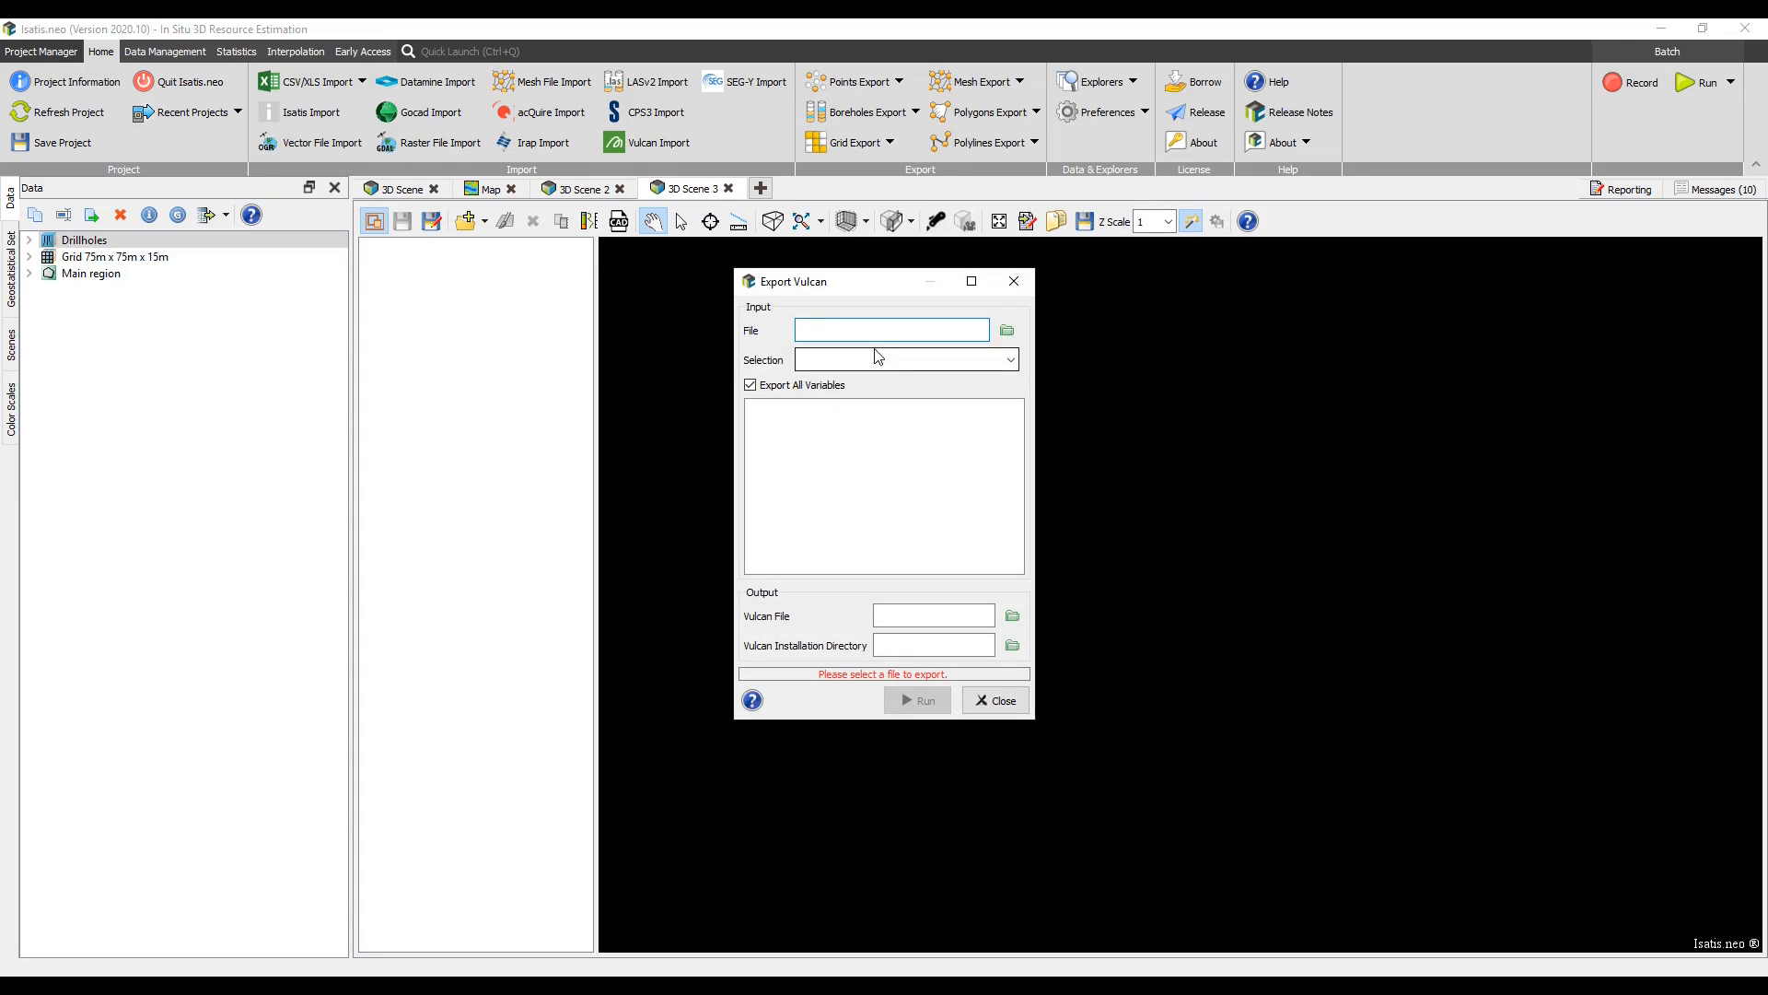
left_click(175, 258)
left_click_drag(175, 258, 886, 327)
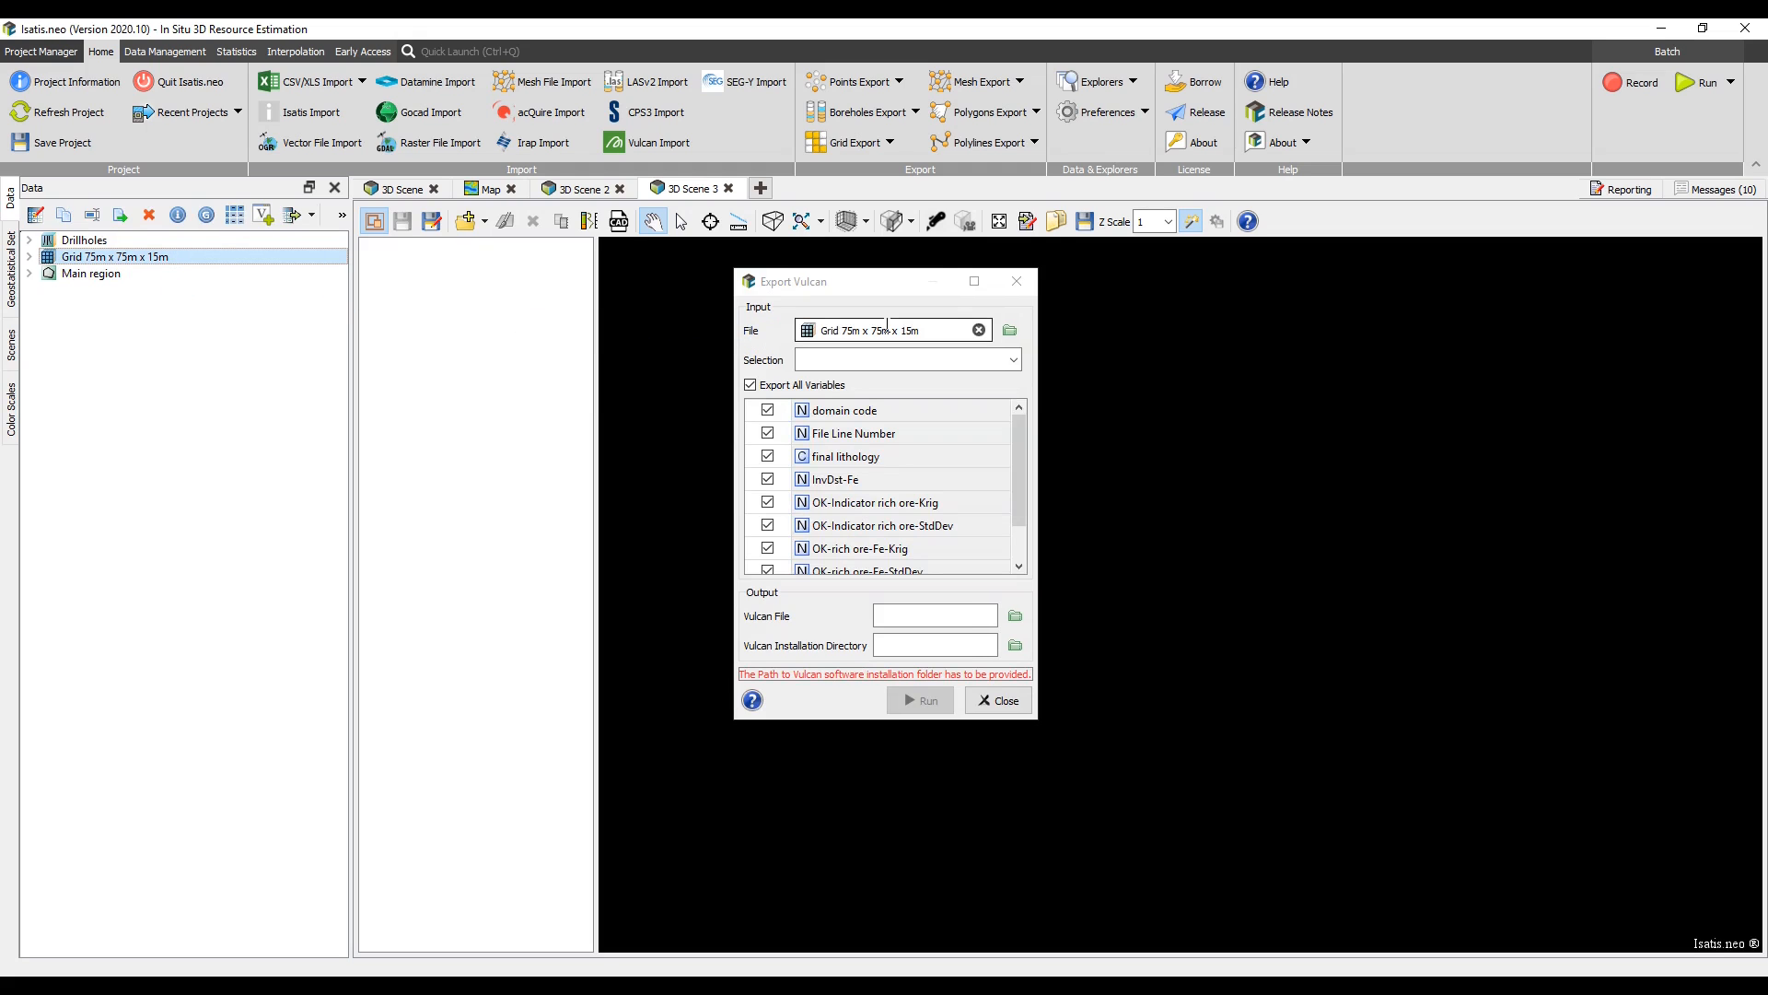
left_click(1014, 703)
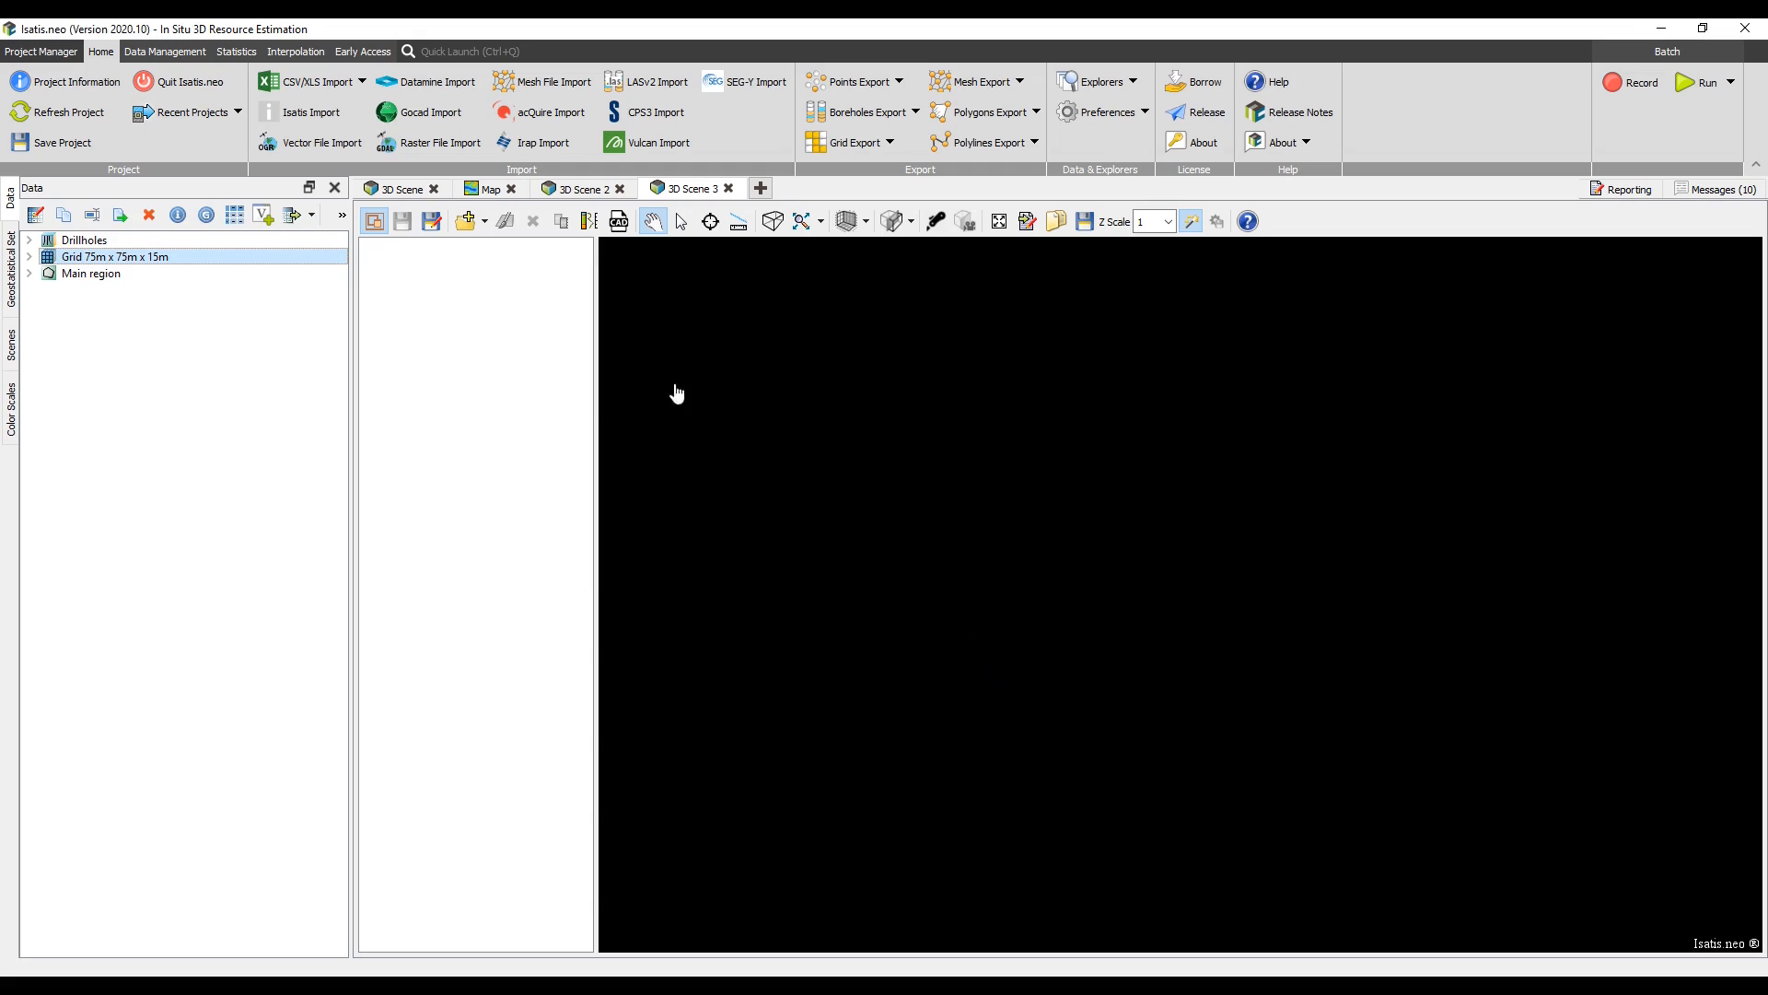
- Import the Eclipse GRDECL file as grid Gulfaks, displayed in 3D Scene 3, and close the import dialog
left_click(388, 54)
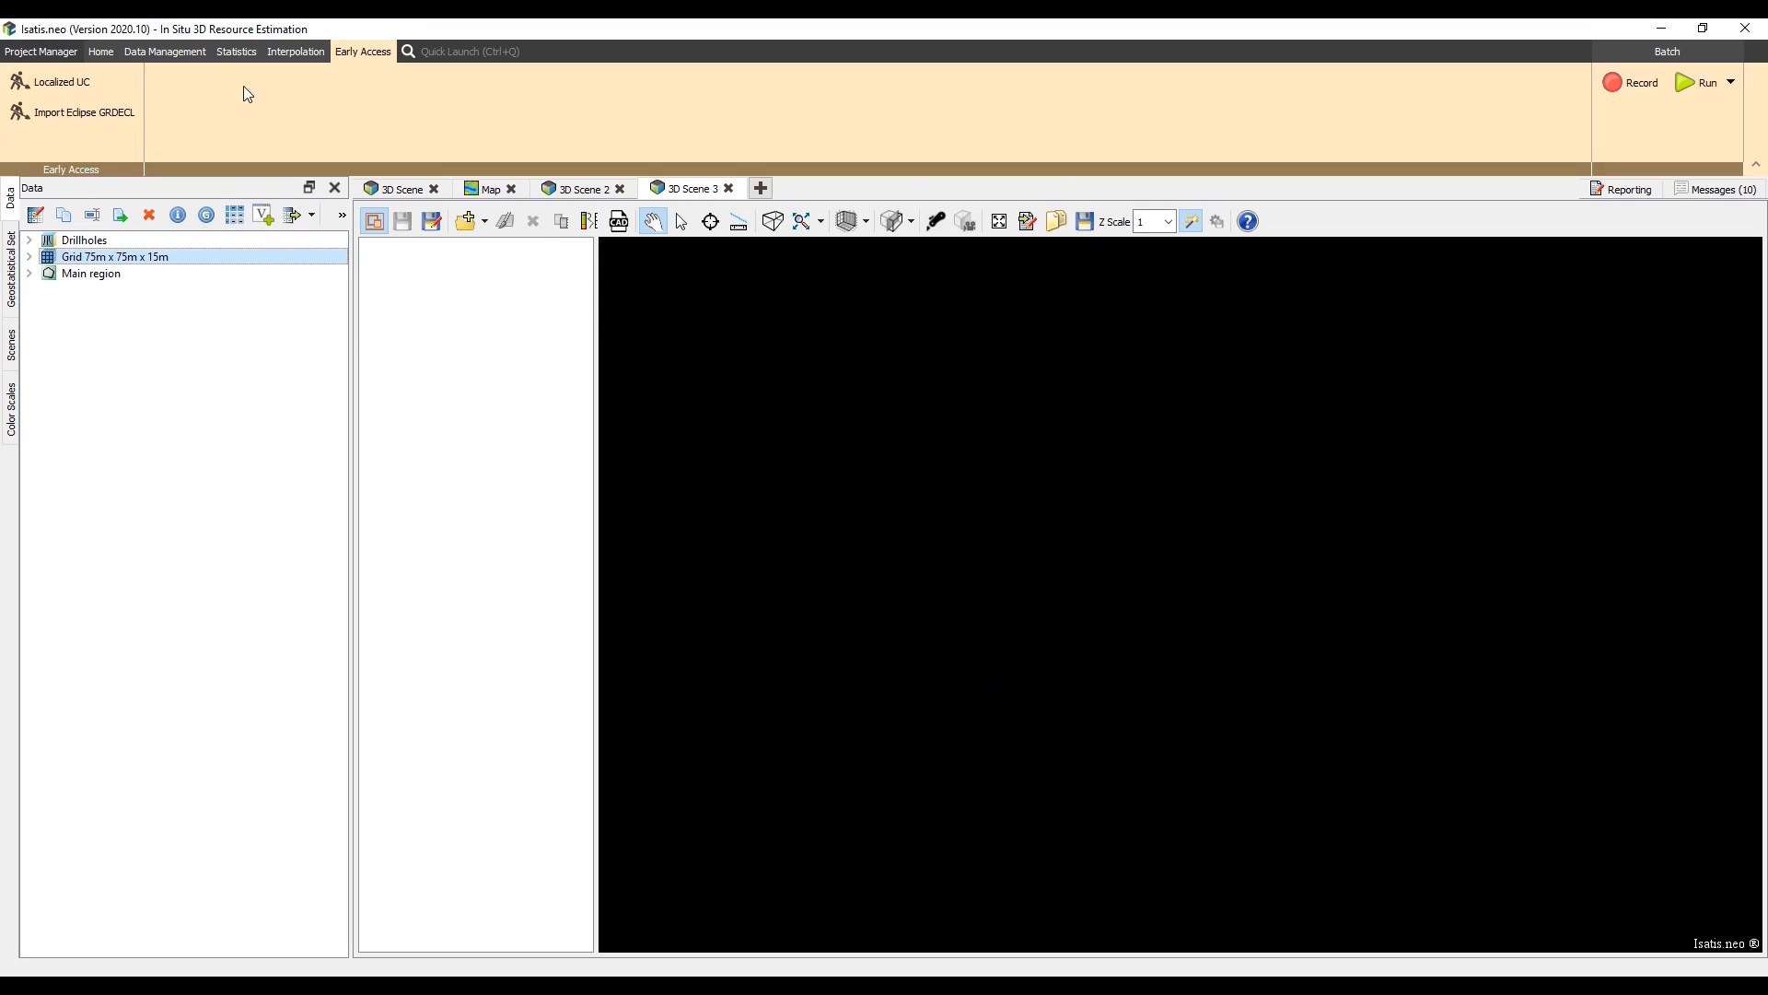
left_click(118, 120)
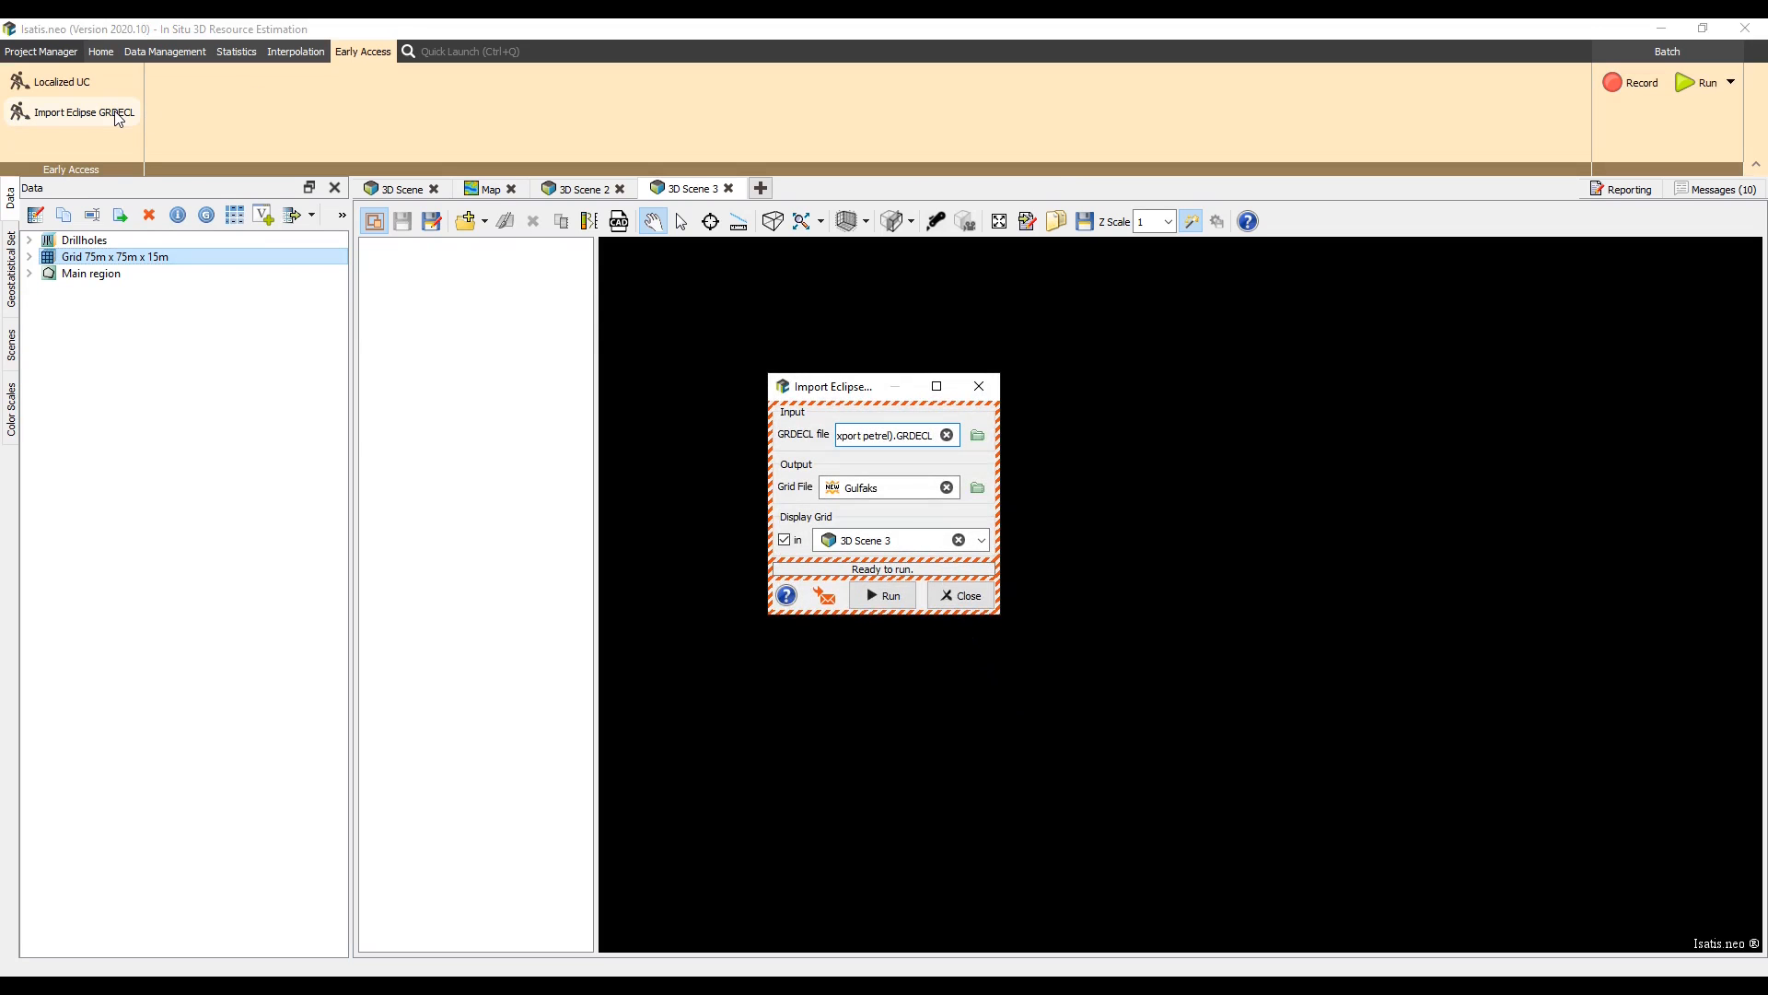
left_click(877, 597)
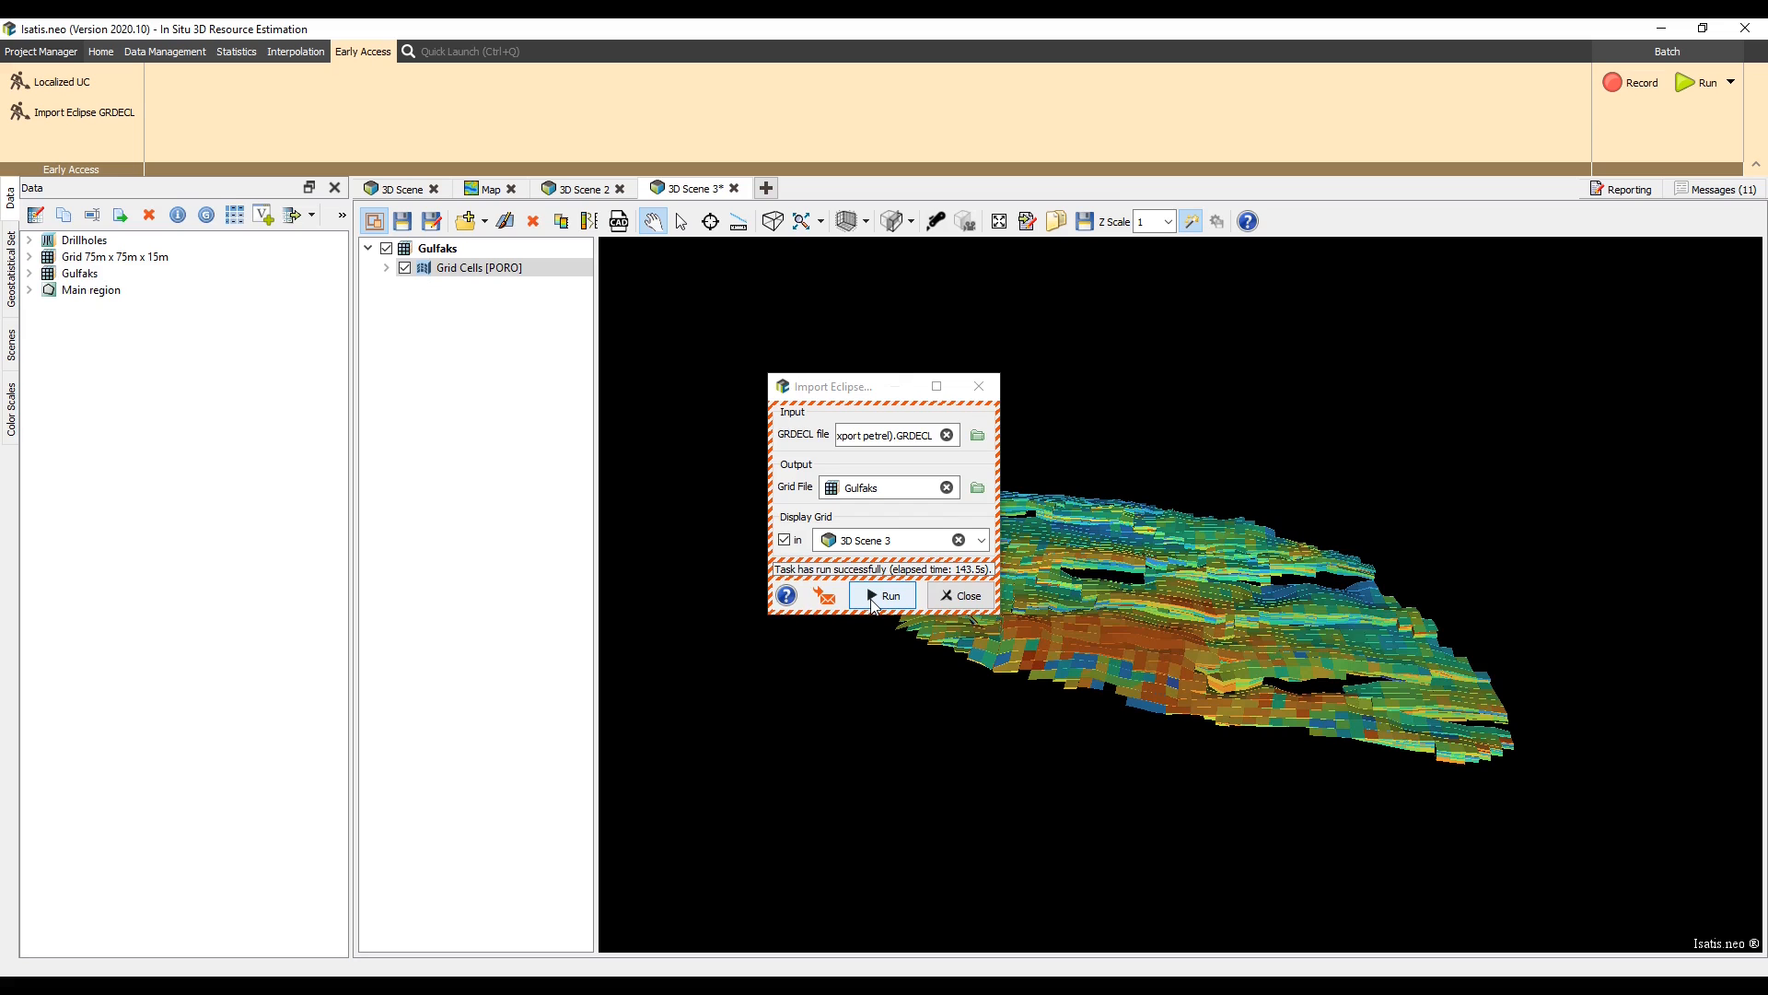
left_click(972, 385)
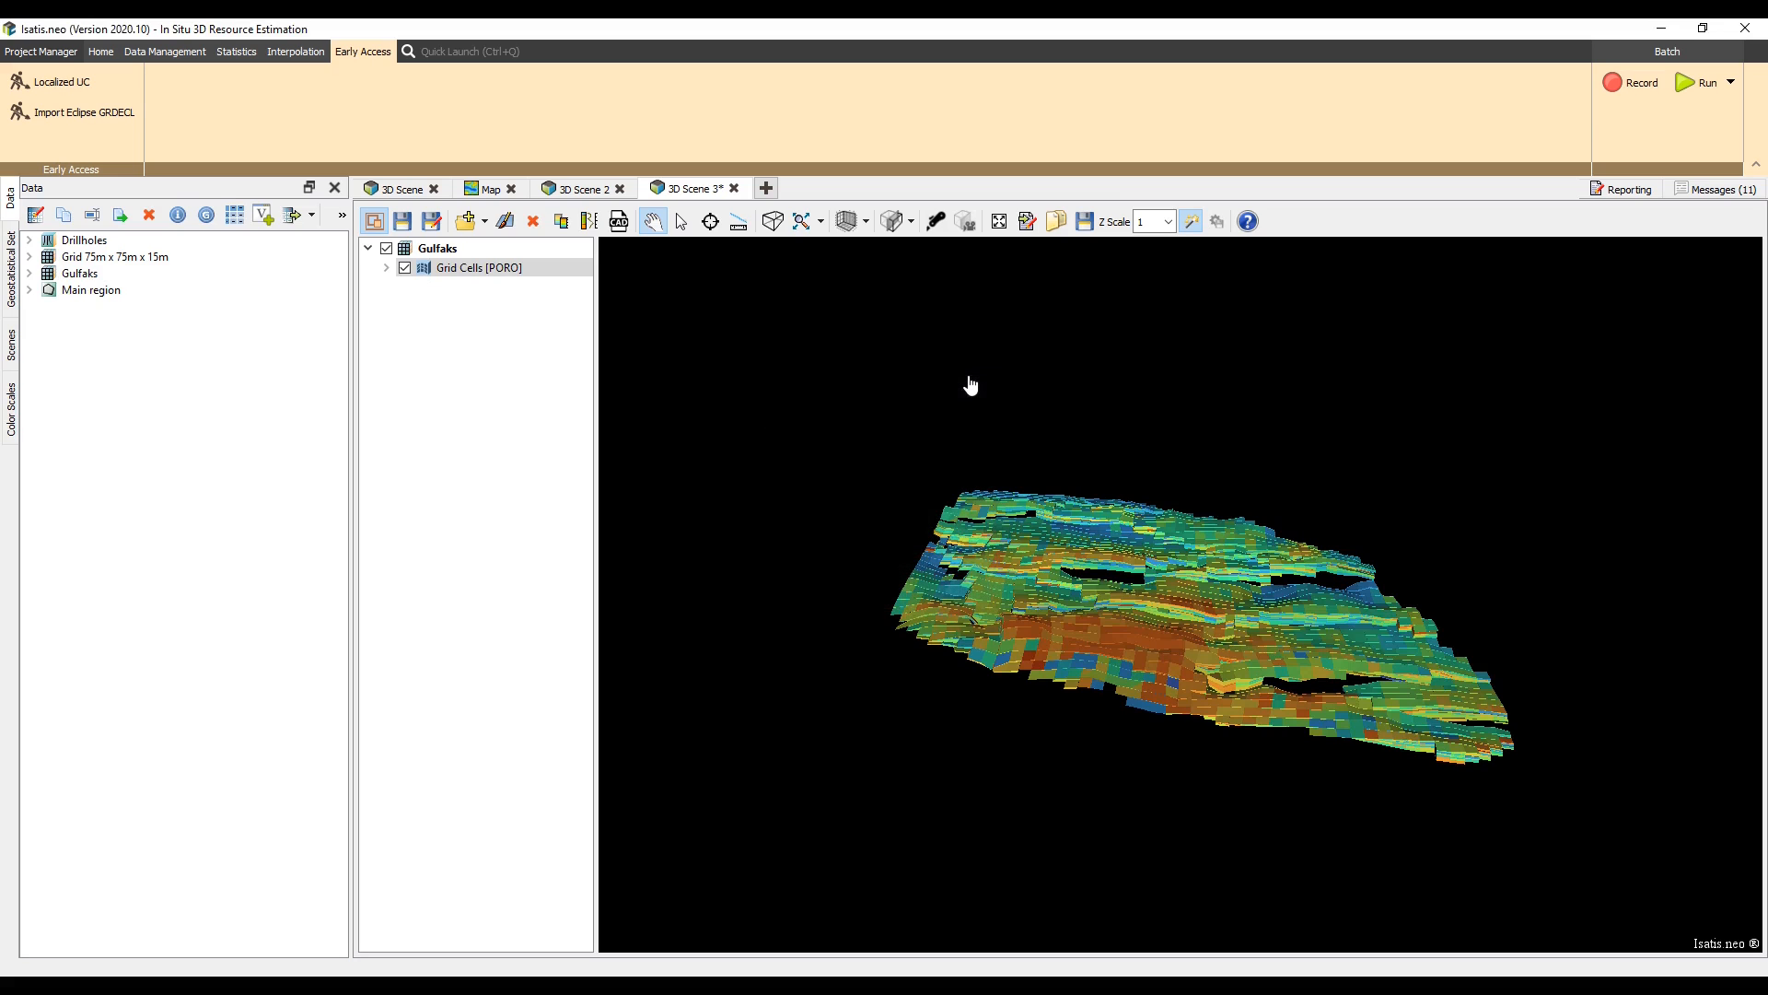
- Import boreholes from the single file one_core_samples.csv as the new file Drillholes one core samples, displayed in 3D Scene 2
left_click(100, 55)
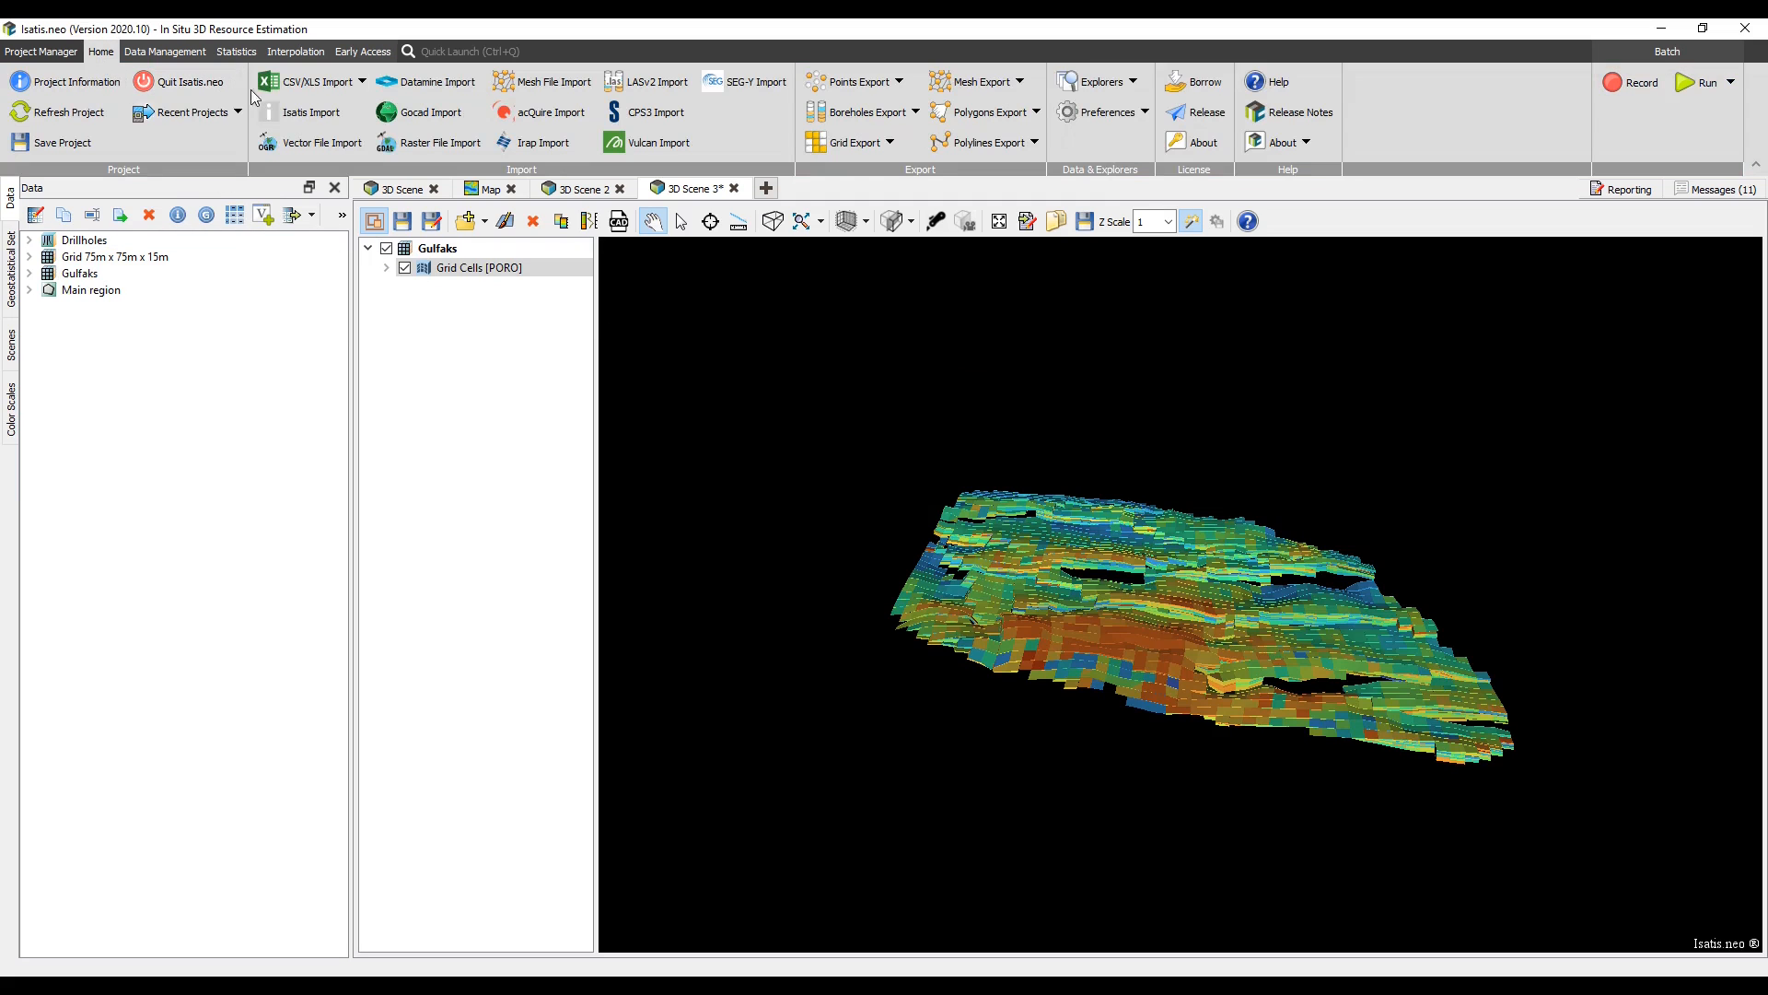
left_click(309, 85)
left_click(303, 143)
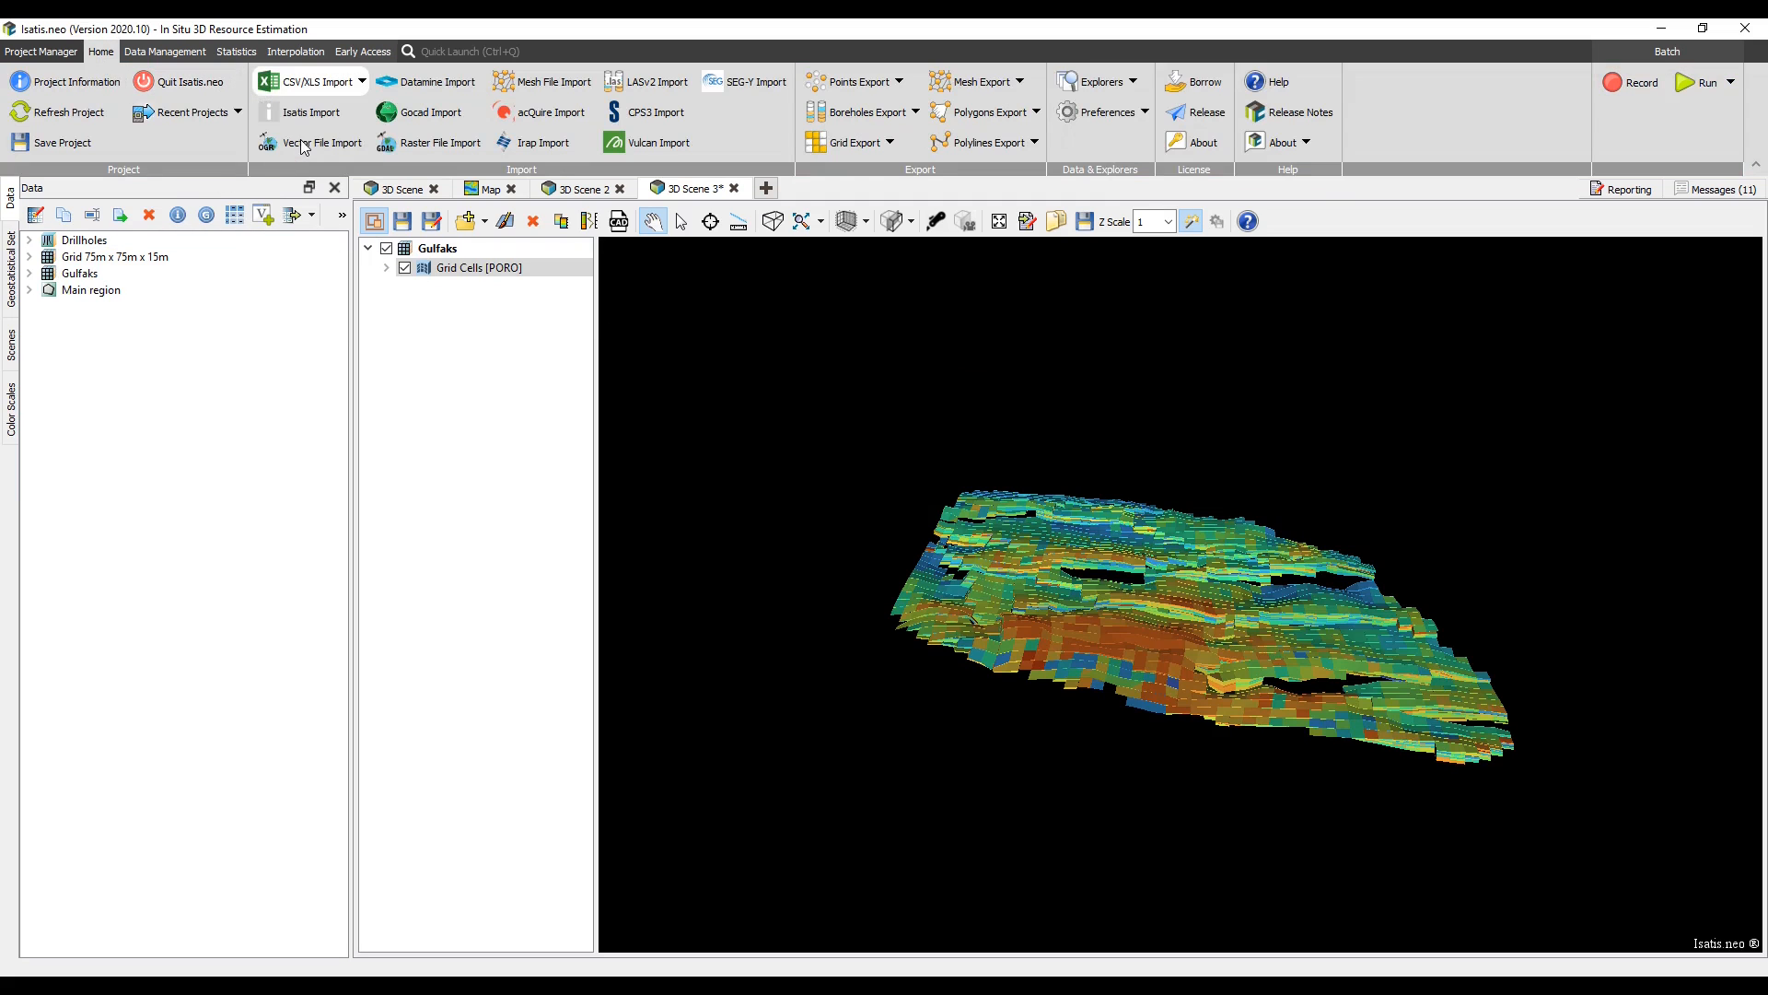
left_click(678, 401)
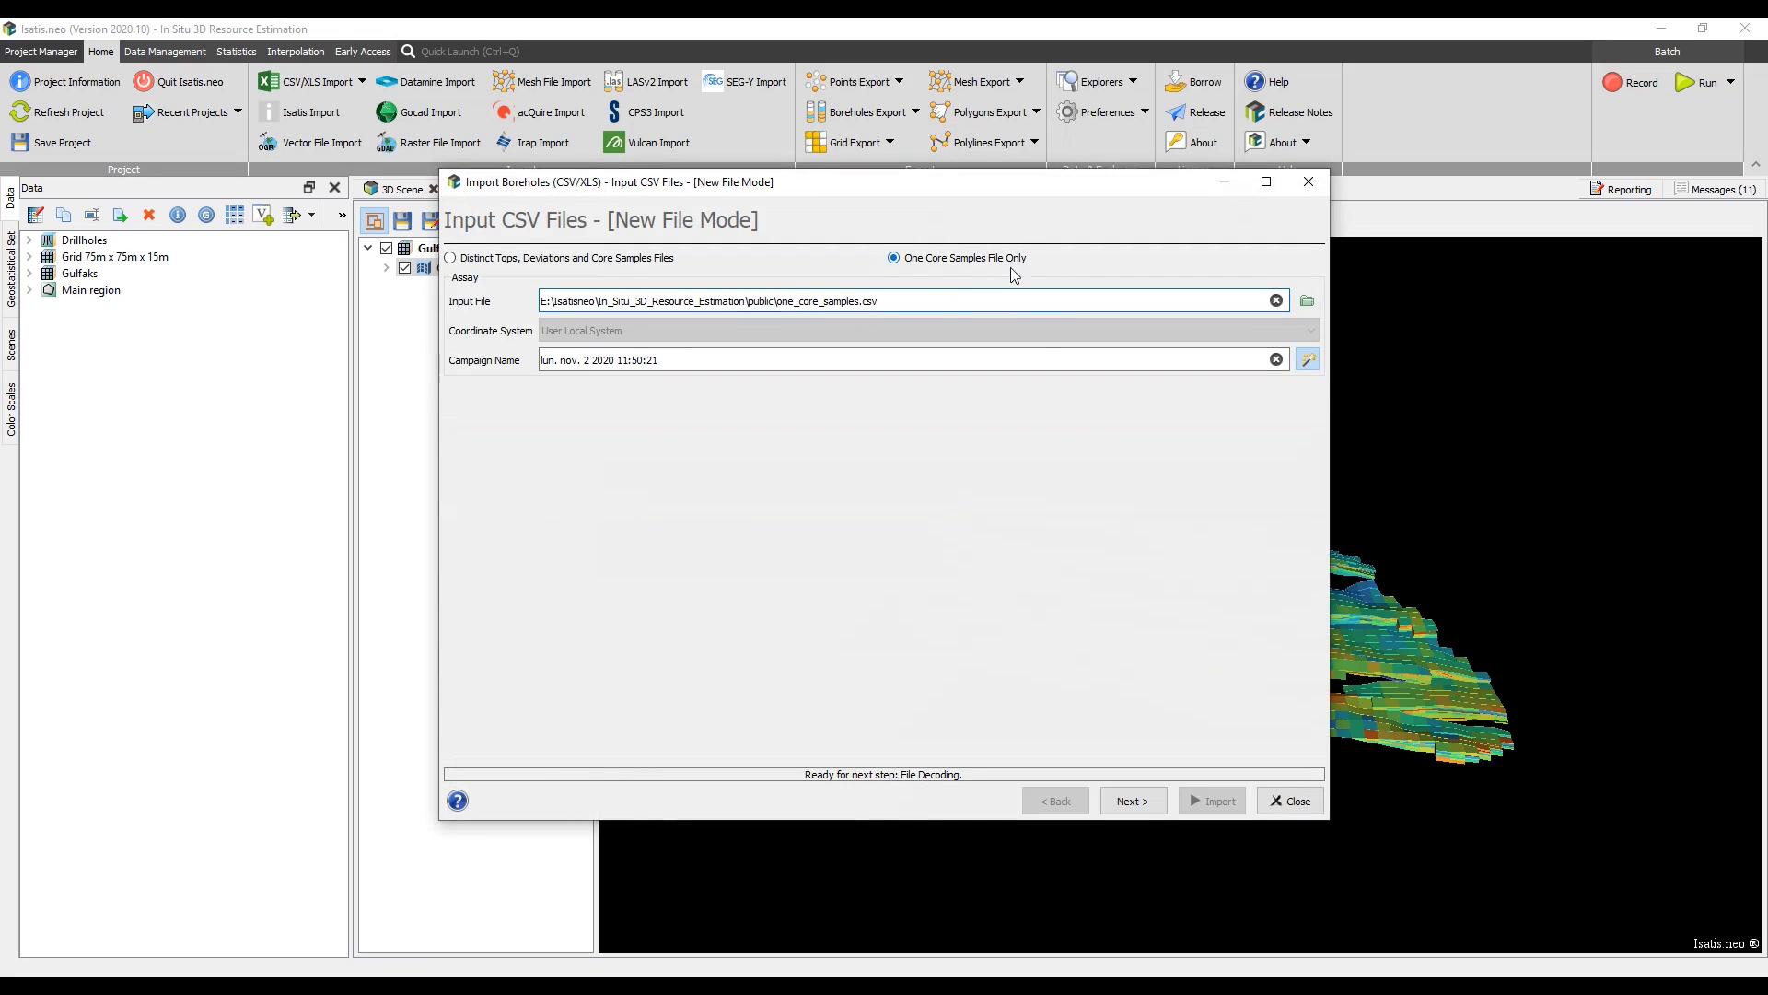
left_click(1133, 801)
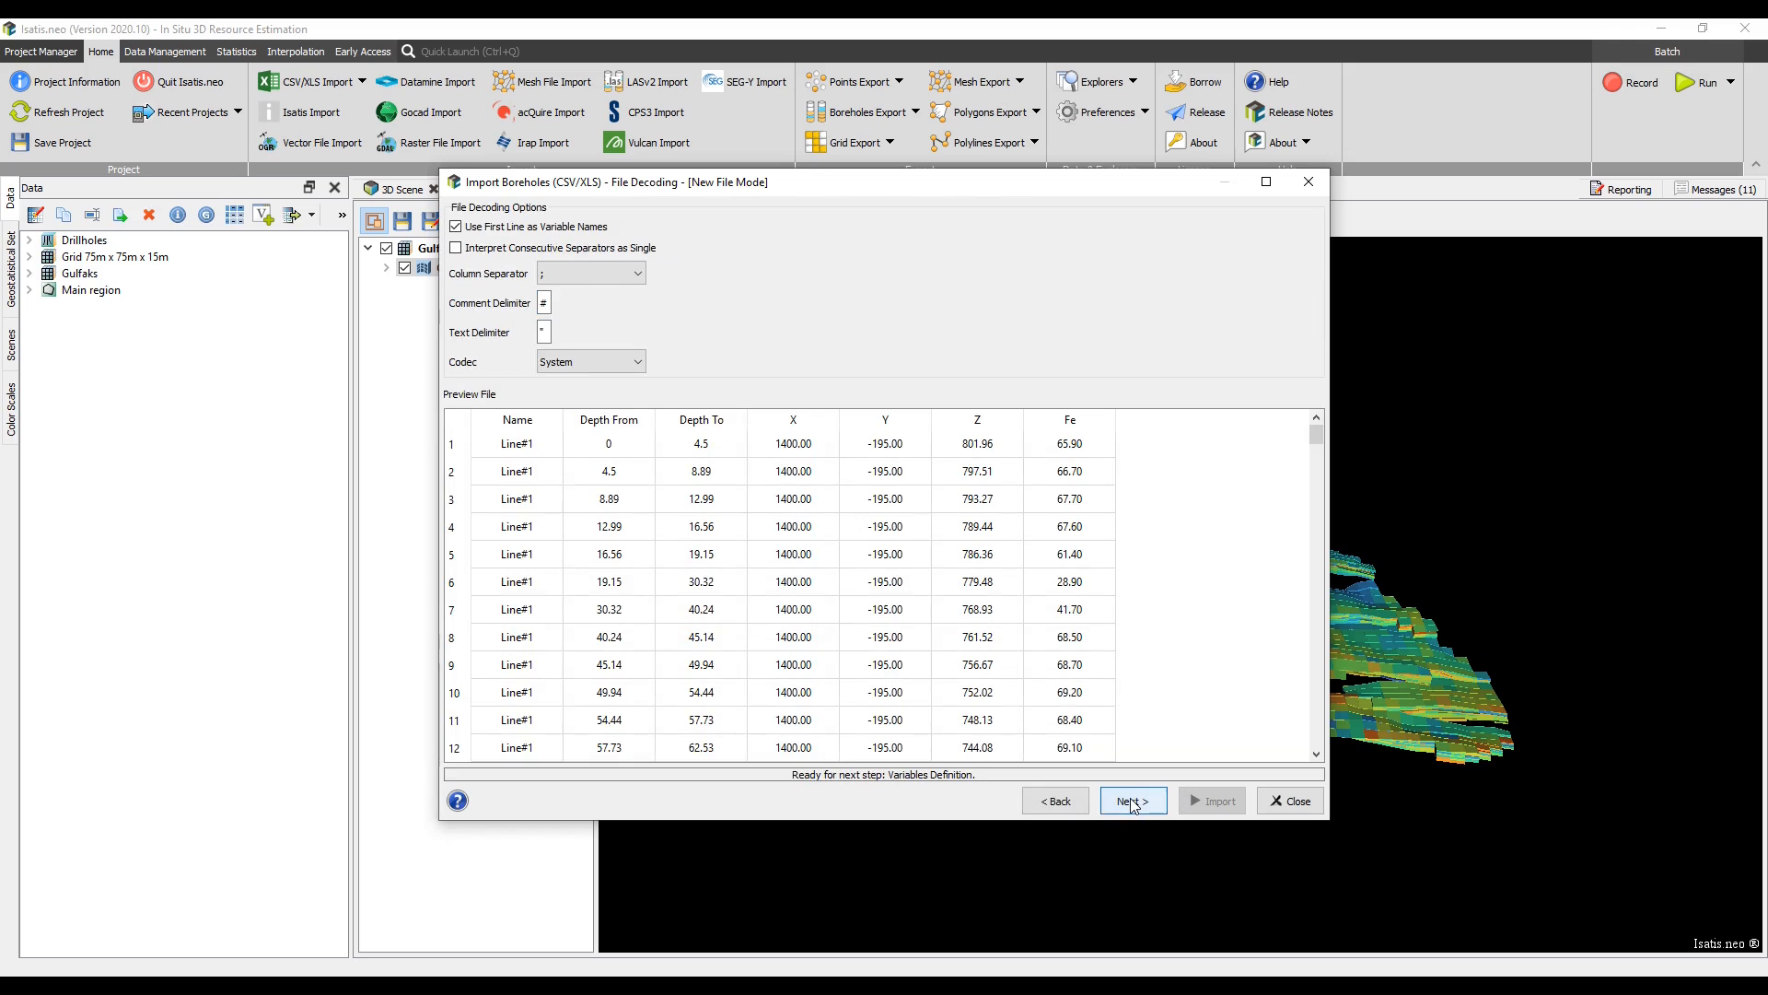
left_click(1132, 801)
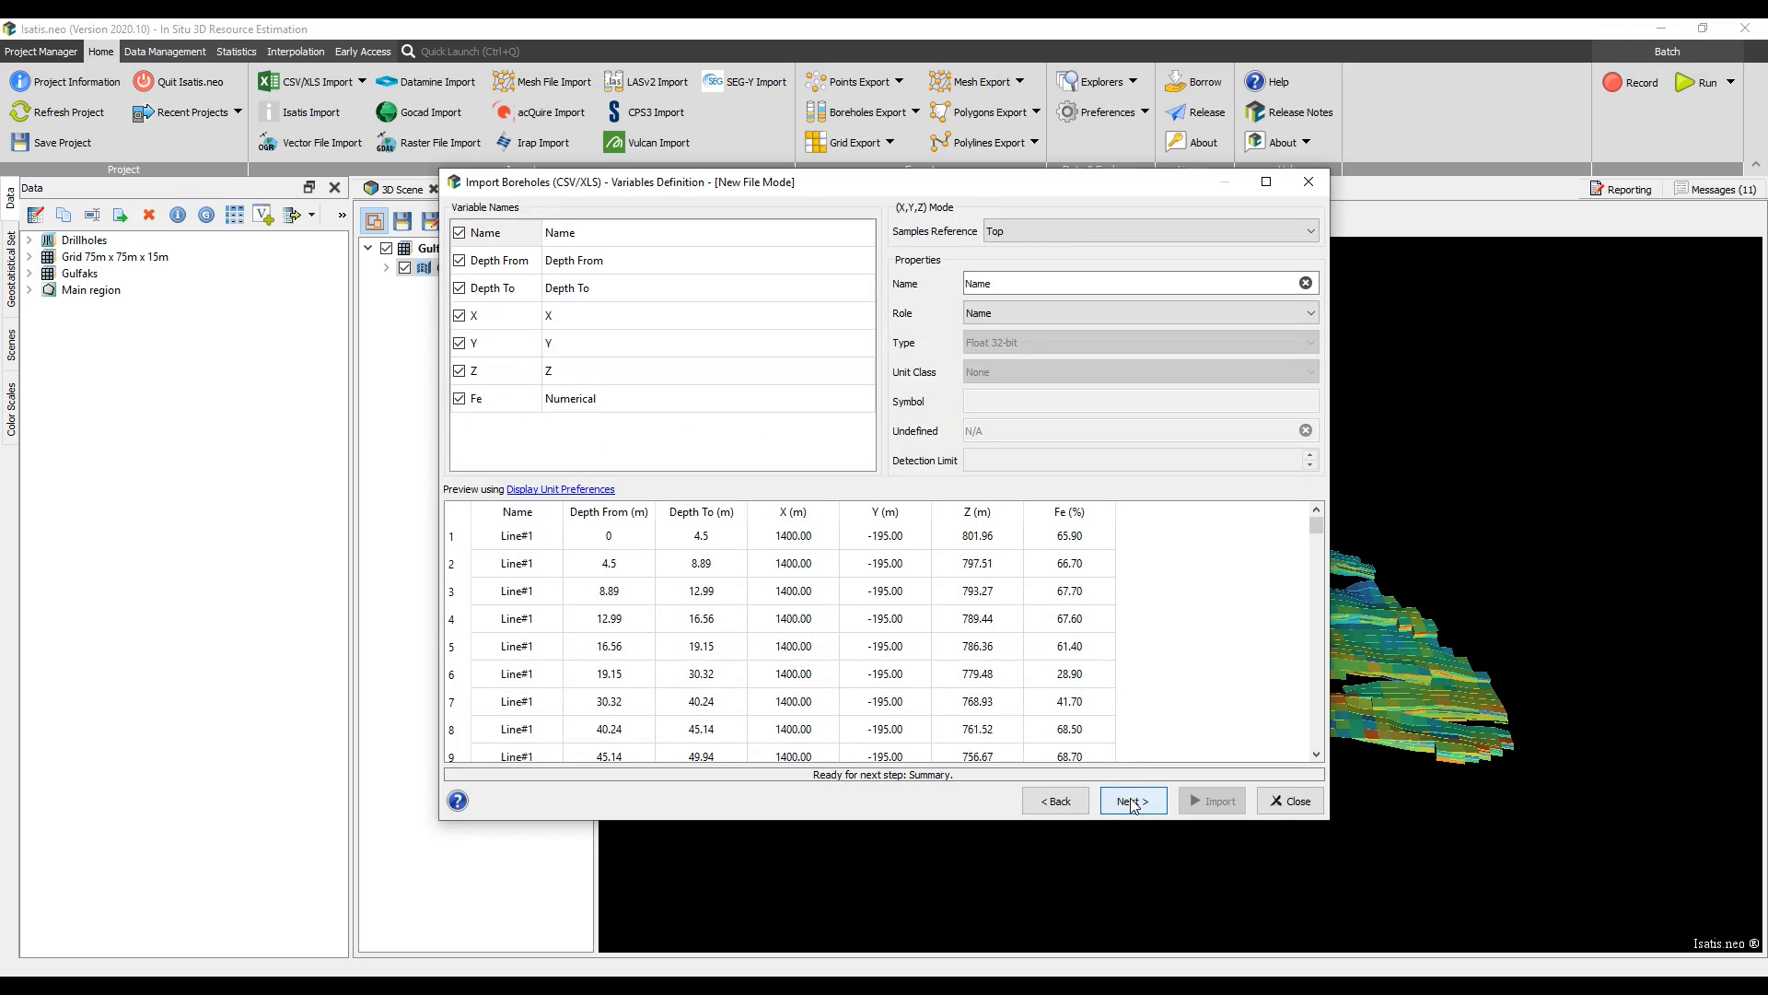
left_click(1132, 801)
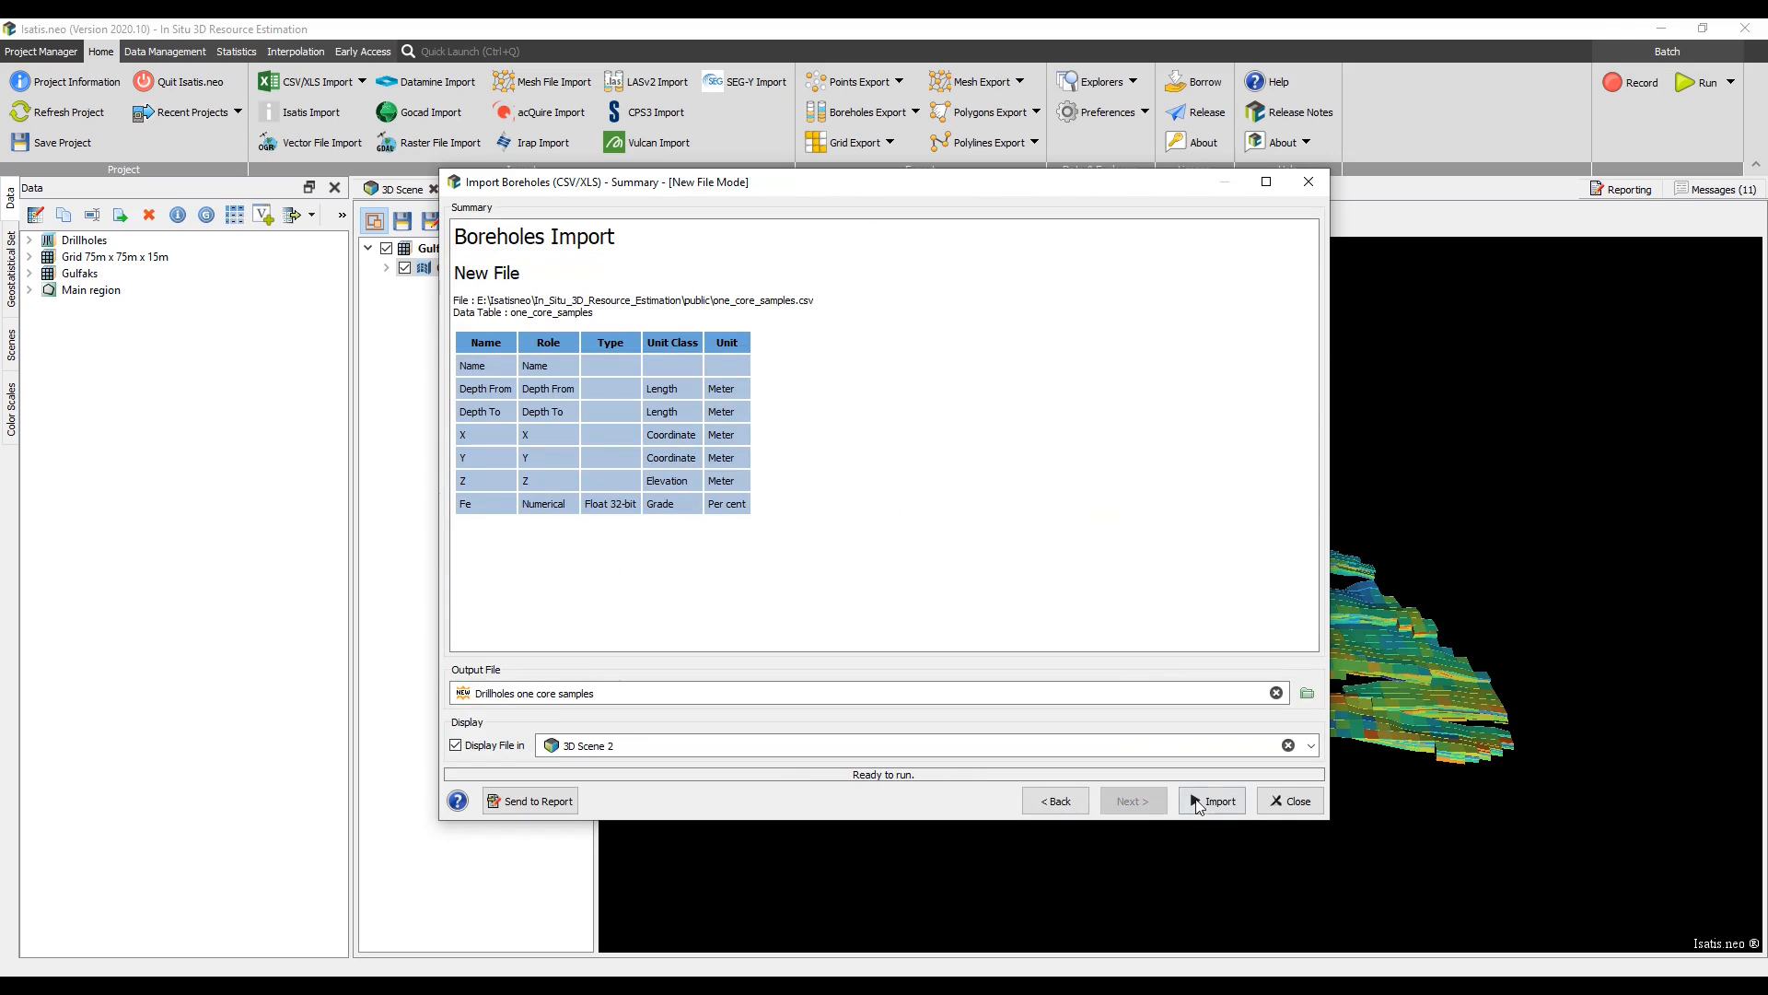
left_click(1211, 801)
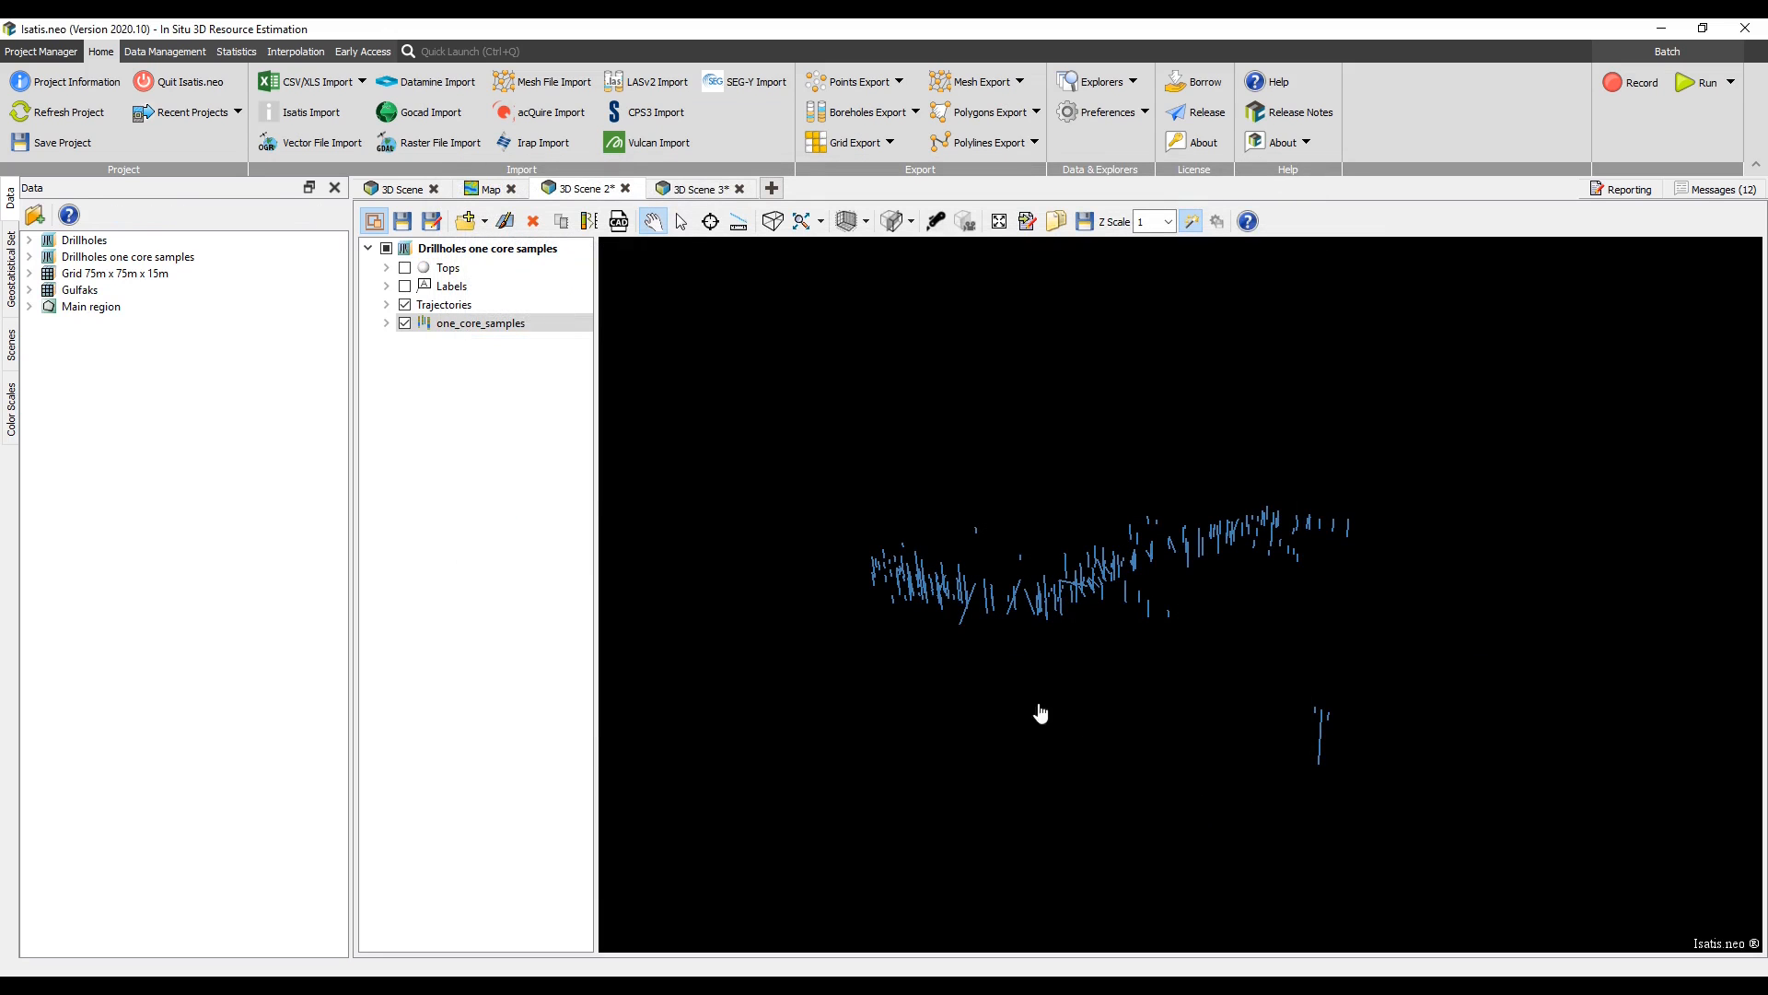
- Set up a new borehole CSV import from distinct tops, deviations and core samples files, using Interpolated Azimuth and Dip desurveying
left_click(343, 87)
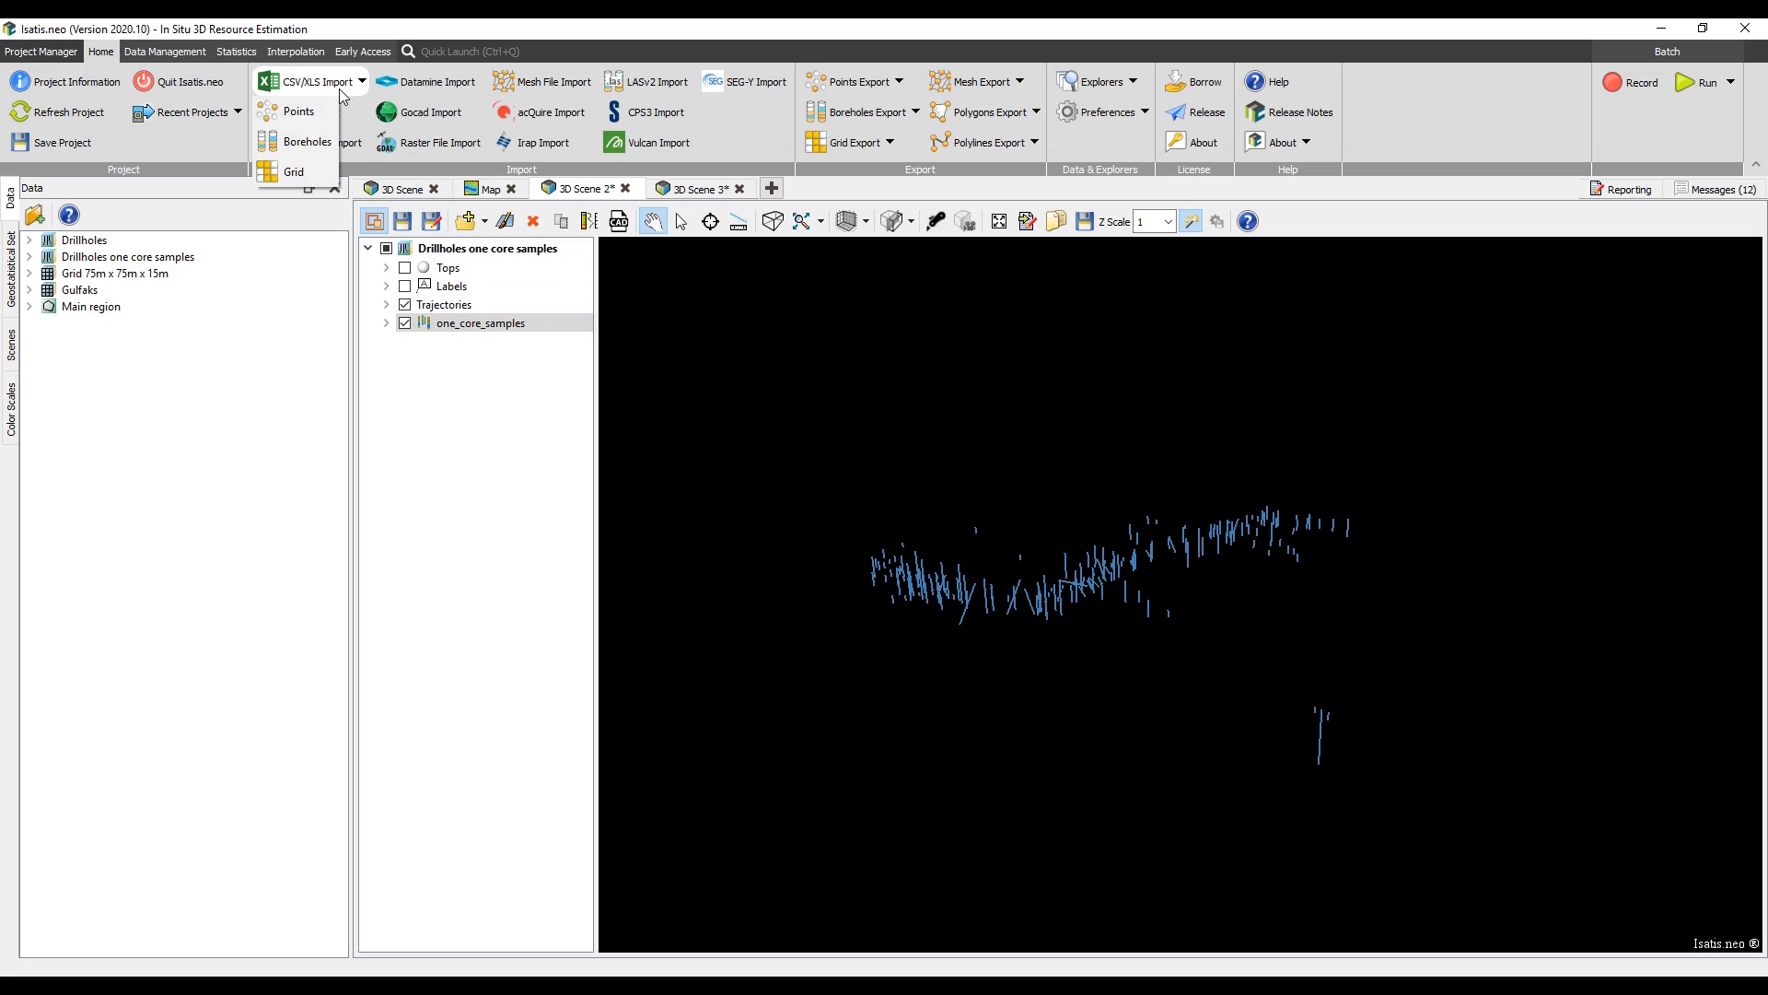
left_click(325, 145)
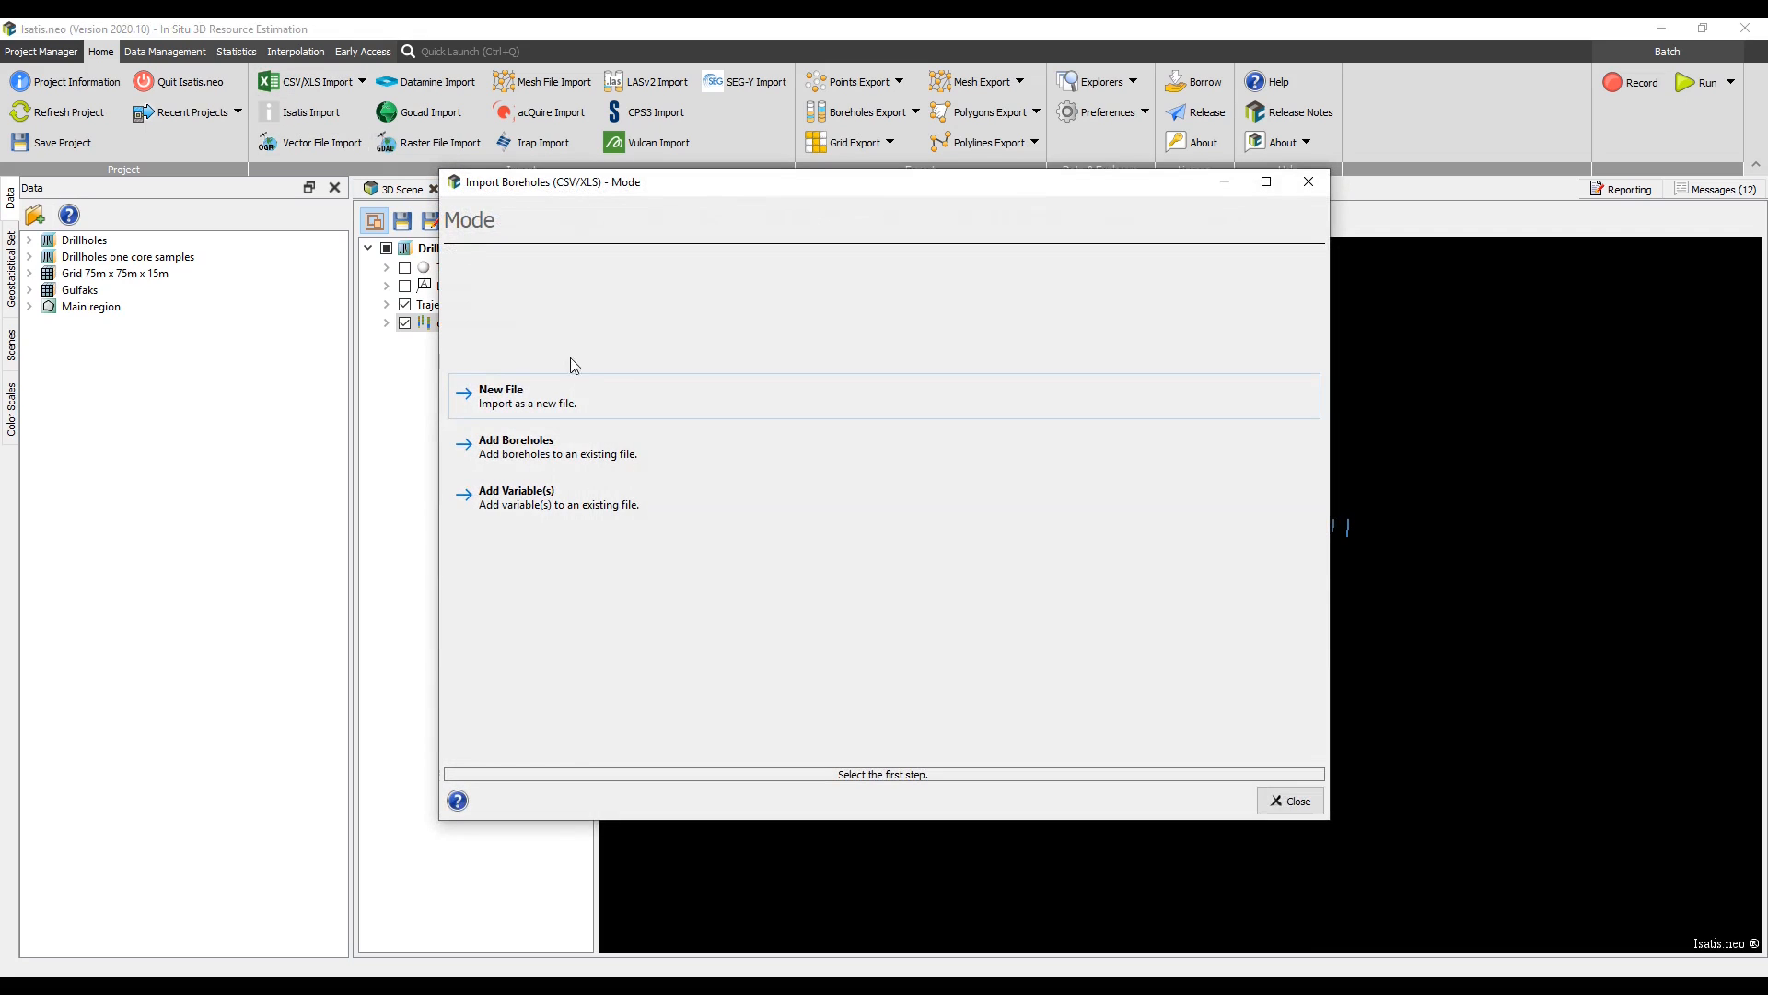
left_click(593, 380)
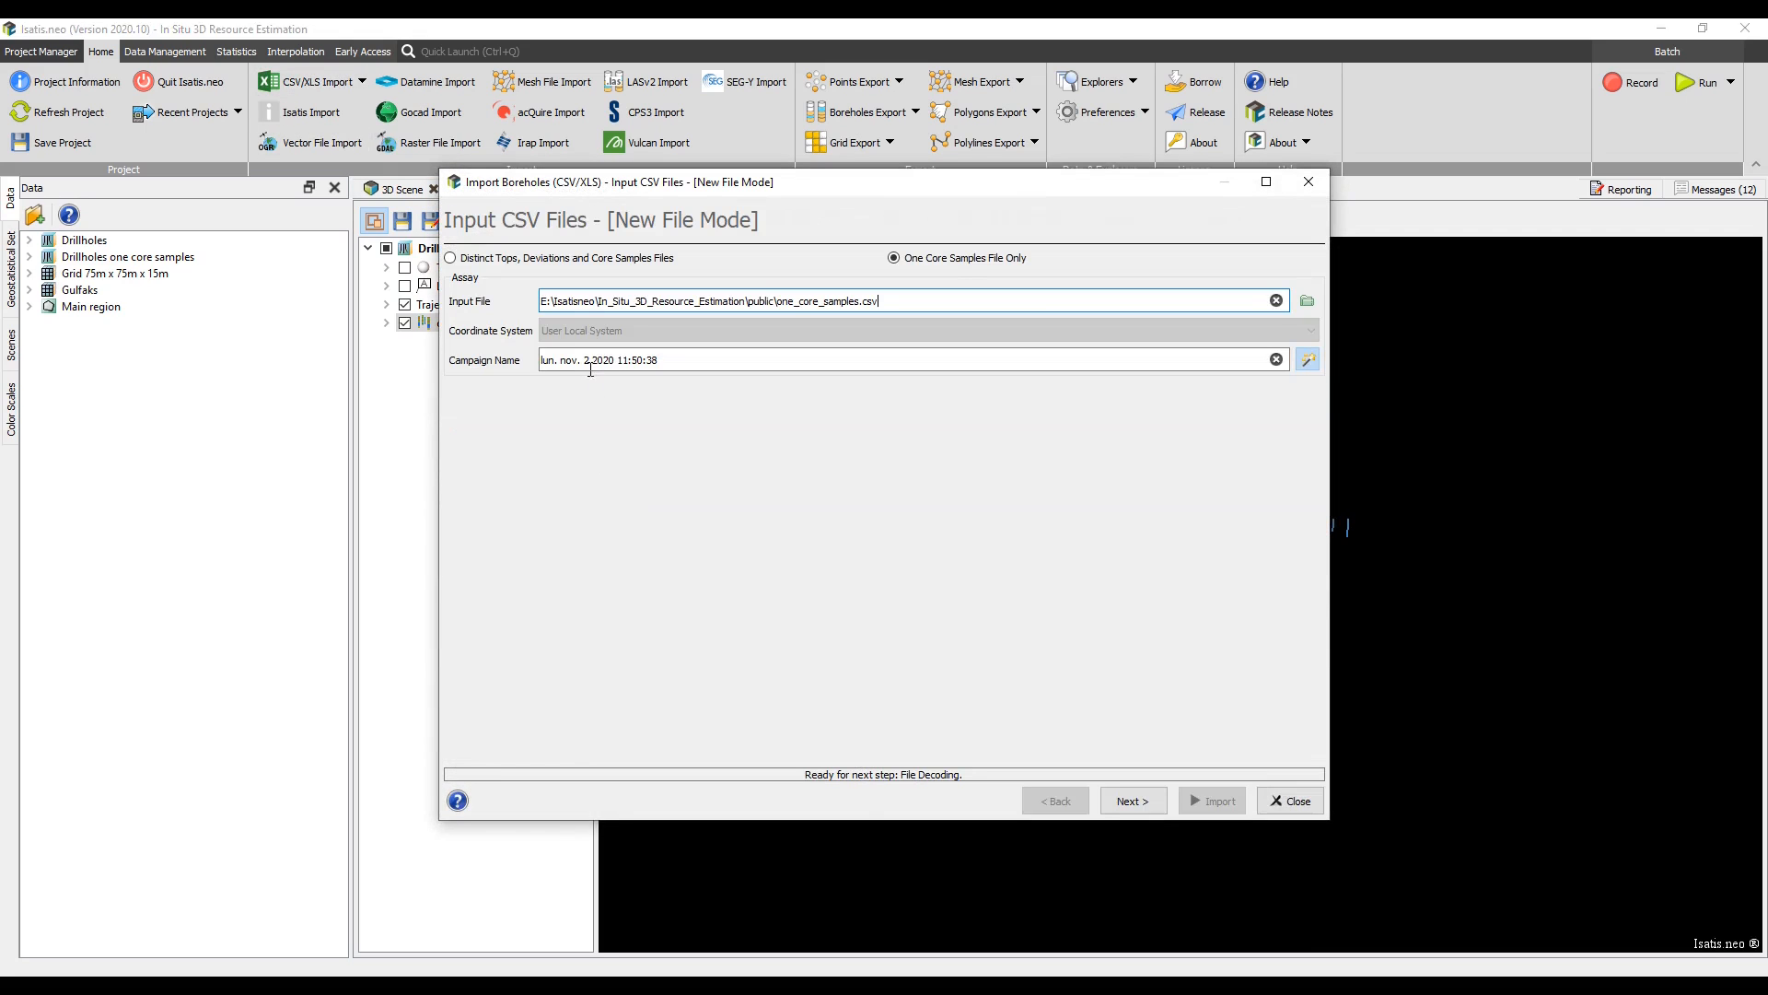
left_click(553, 259)
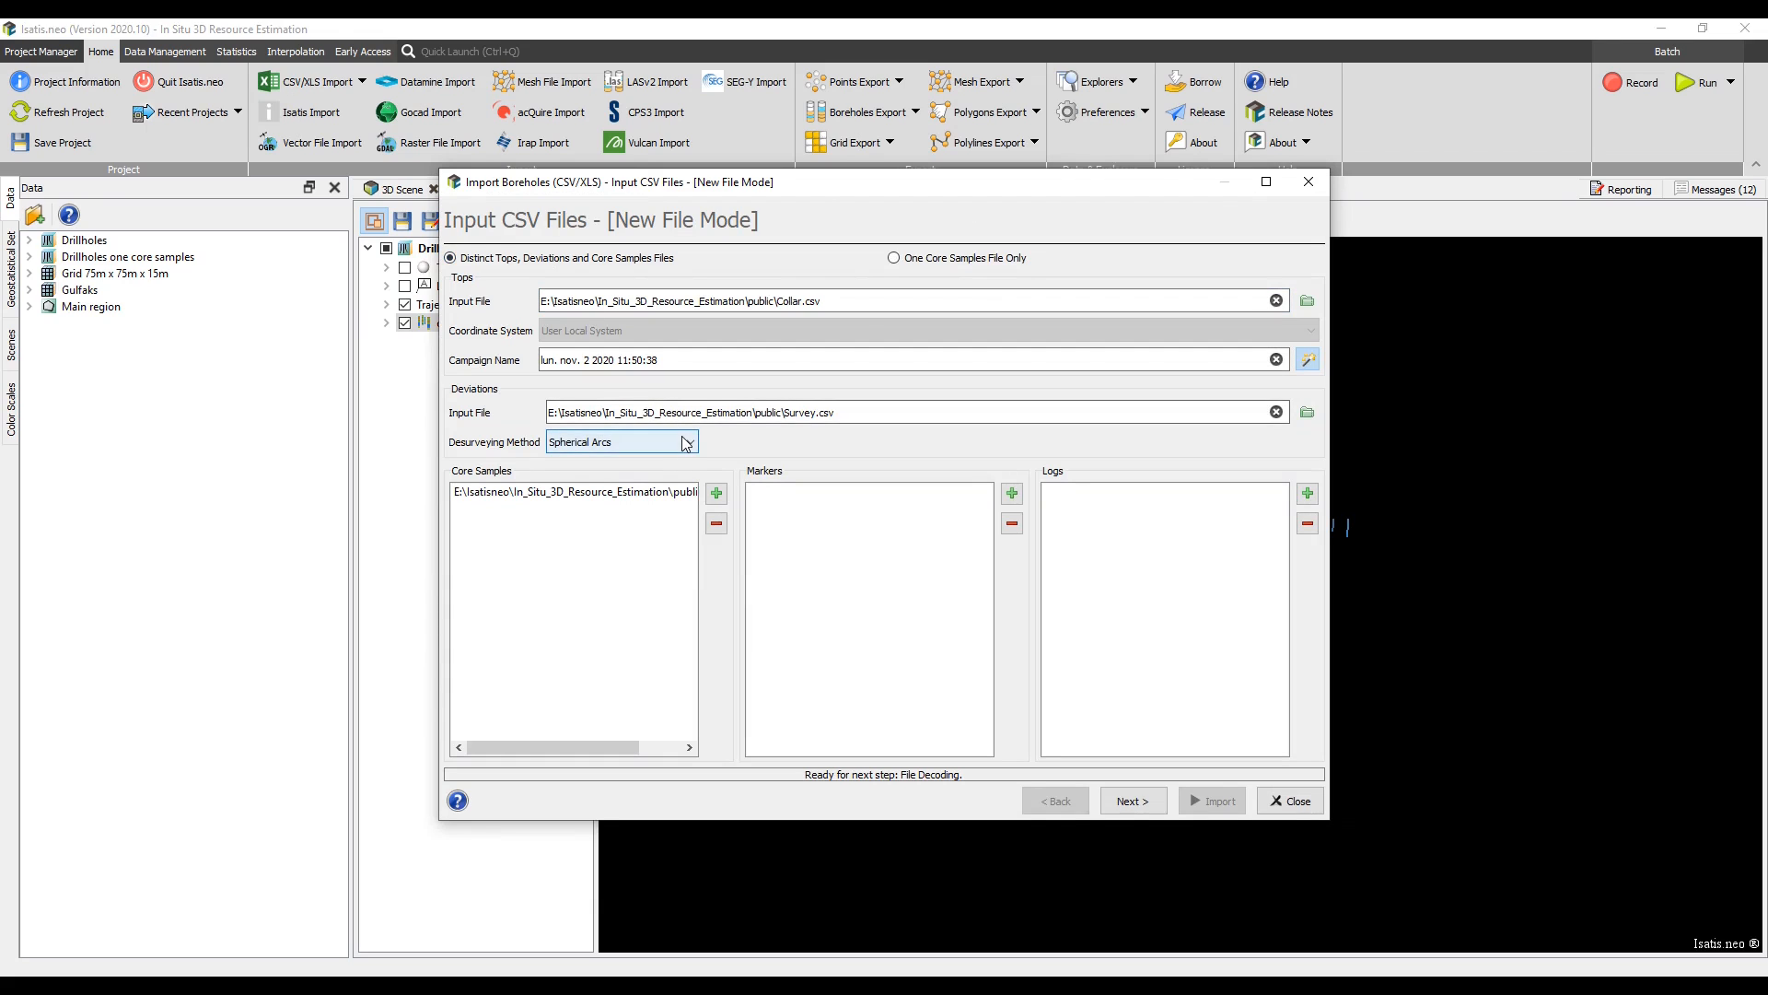
left_click(686, 444)
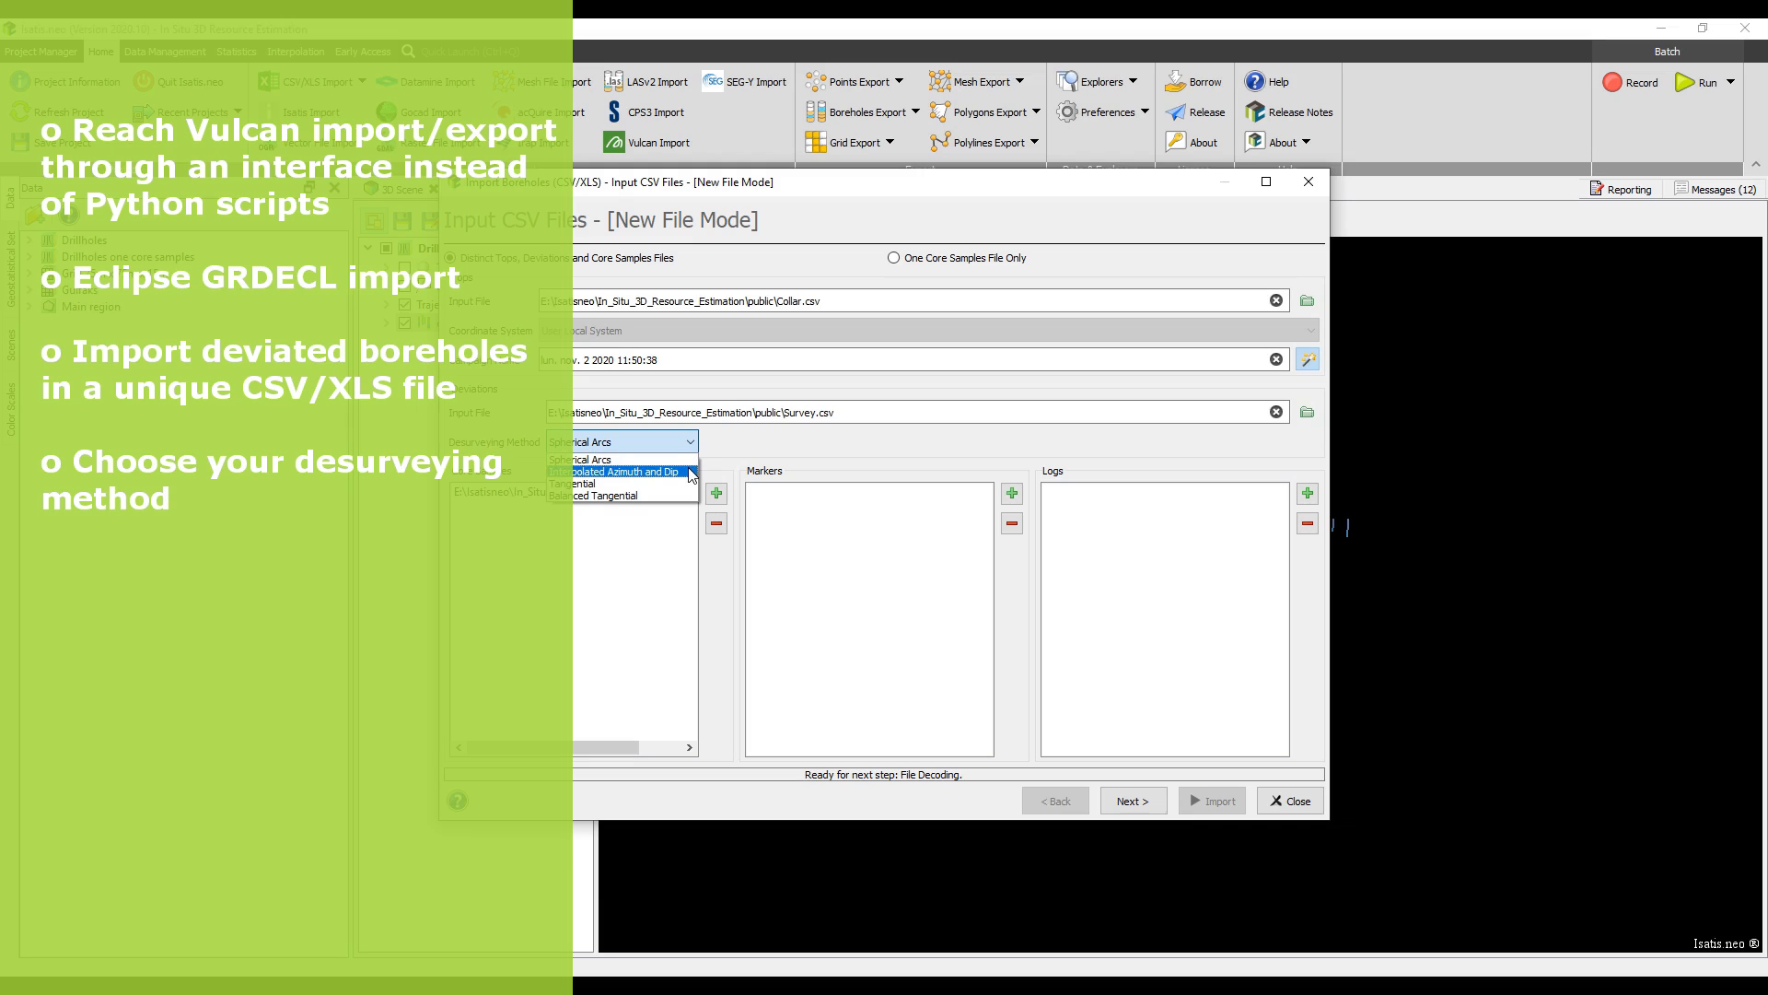
left_click(645, 471)
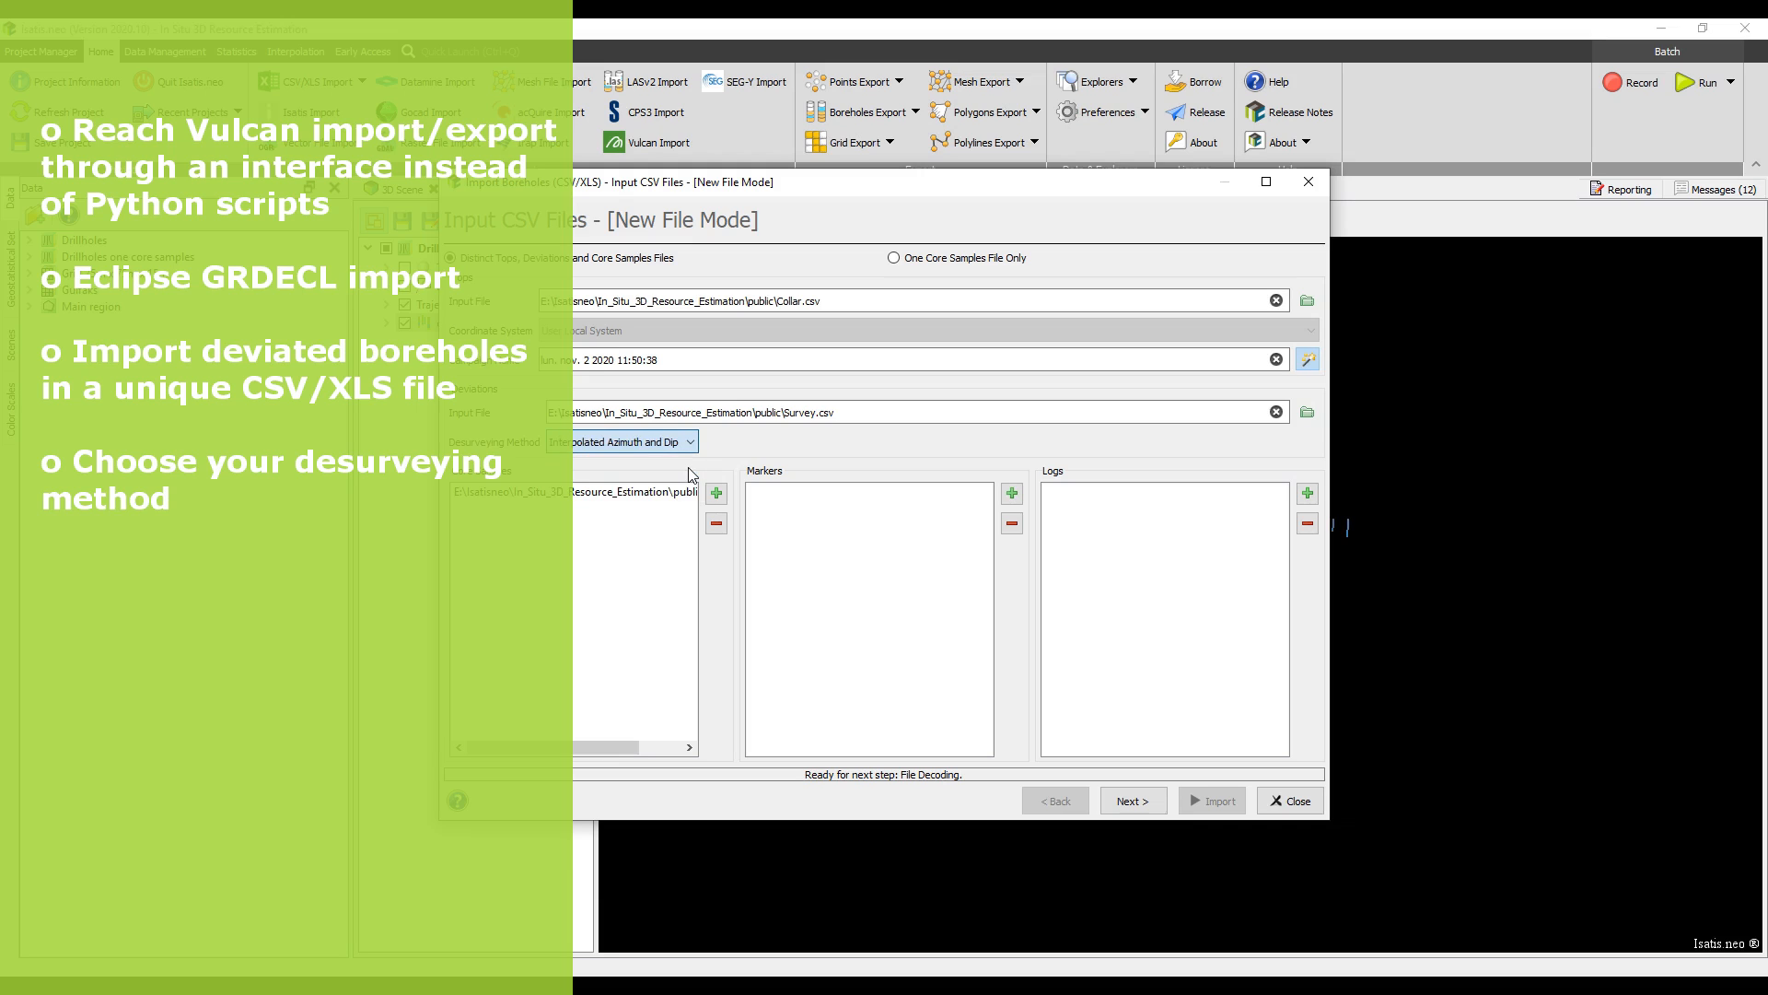